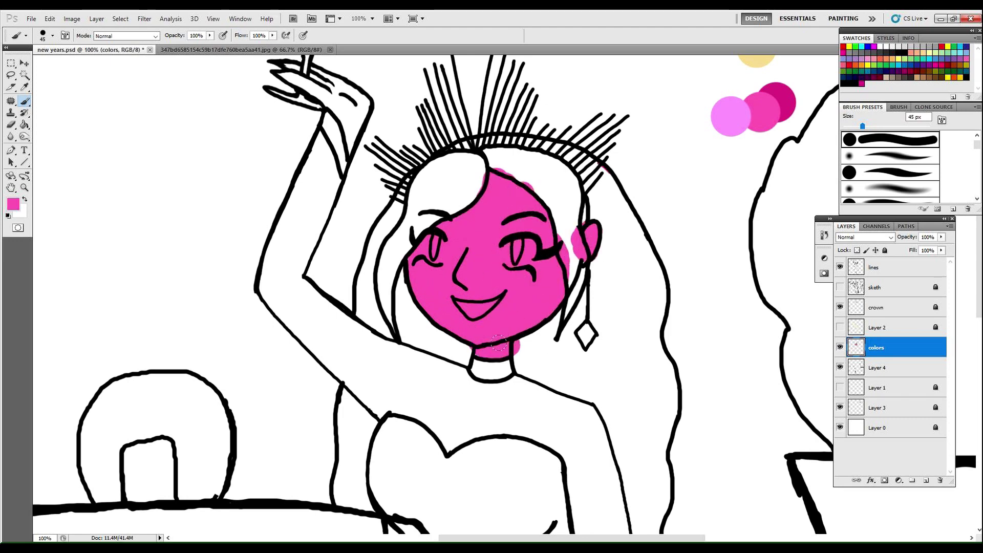
# Paint the raised hand and its fingers pink on the colors layer with a 15 px brush
pyautogui.click(24, 188)
pyautogui.moveTo(354, 97)
pyautogui.mouseDown()
pyautogui.moveTo(336, 66)
pyautogui.moveTo(410, 66)
pyautogui.mouseUp()
pyautogui.click(24, 101)
pyautogui.press('[')
pyautogui.press('[')
pyautogui.press('[')
pyautogui.press('[')
pyautogui.press('[')
pyautogui.press('[')
pyautogui.moveTo(237, 153)
pyautogui.mouseDown()
pyautogui.moveTo(404, 238)
pyautogui.moveTo(380, 243)
pyautogui.moveTo(417, 337)
pyautogui.moveTo(436, 284)
pyautogui.moveTo(369, 171)
pyautogui.moveTo(328, 161)
pyautogui.moveTo(398, 214)
pyautogui.moveTo(366, 161)
pyautogui.moveTo(256, 131)
pyautogui.mouseUp()
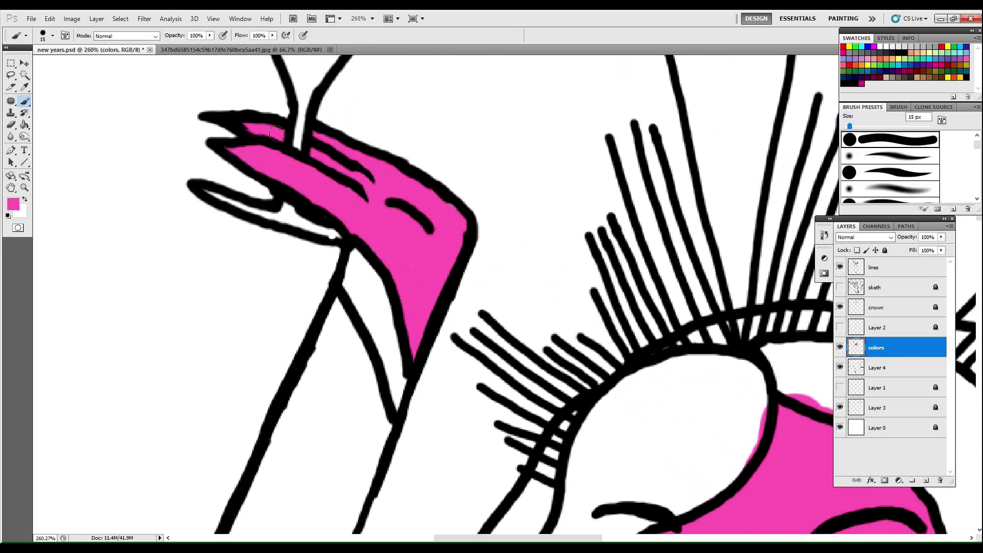
pyautogui.click(24, 188)
pyautogui.moveTo(457, 241); pyautogui.dragTo(436, 240)
pyautogui.click(24, 101)
pyautogui.click(483, 247)
# Fill the lowered hand and its fingers with the same pink
pyautogui.click(24, 189)
pyautogui.moveTo(589, 328); pyautogui.dragTo(254, 215)
pyautogui.click(11, 187)
pyautogui.press('b')
pyautogui.moveTo(402, 310); pyautogui.dragTo(413, 363)
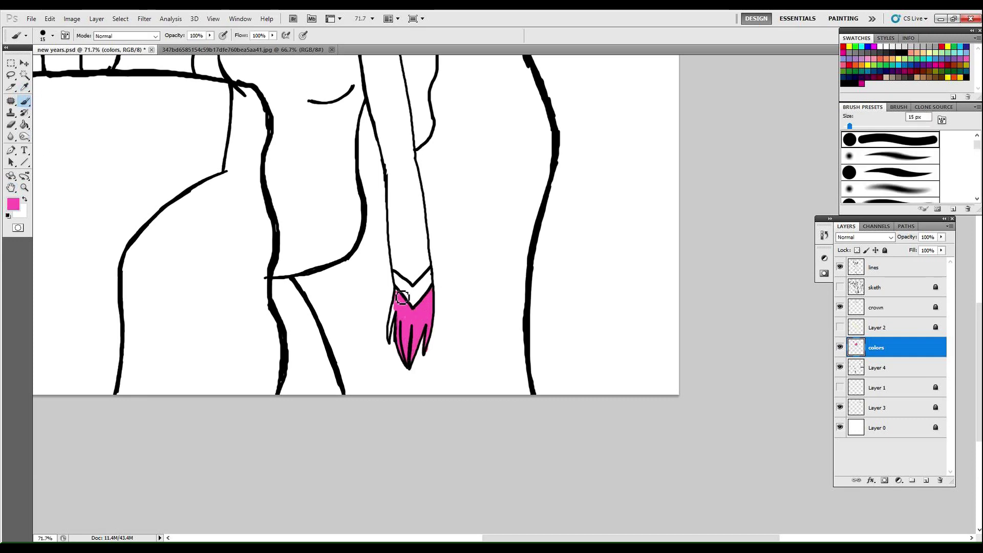
# Paint the lowered arm, shoulder and upper chest pink up to the dress neckline
pyautogui.moveTo(400, 228)
pyautogui.mouseDown()
pyautogui.moveTo(399, 204)
pyautogui.moveTo(416, 263)
pyautogui.moveTo(434, 281)
pyautogui.moveTo(400, 142)
pyautogui.moveTo(420, 190)
pyautogui.moveTo(380, 98)
pyautogui.moveTo(440, 97)
pyautogui.mouseUp()
pyautogui.click(24, 188)
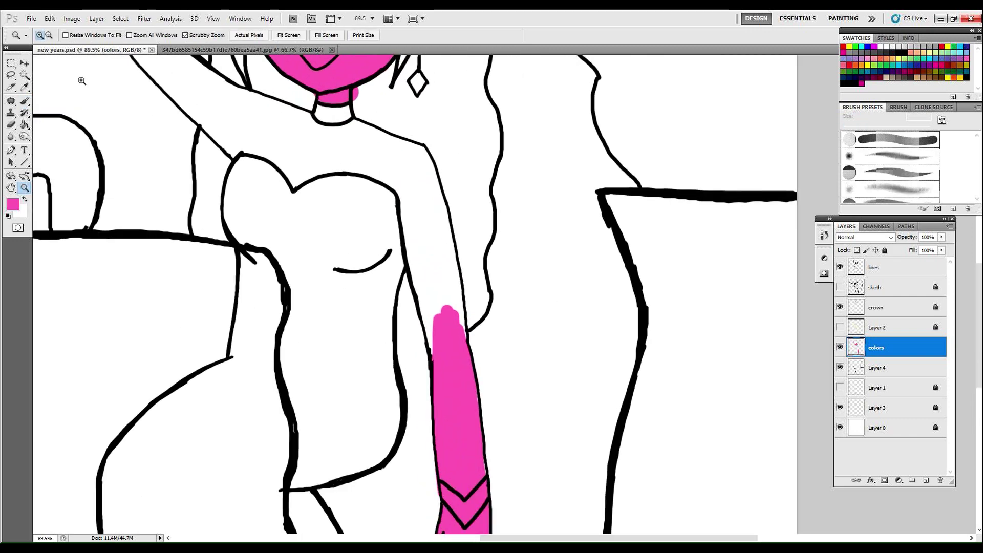
pyautogui.press('b')
pyautogui.moveTo(415, 211)
pyautogui.mouseDown()
pyautogui.moveTo(436, 350)
pyautogui.moveTo(413, 259)
pyautogui.moveTo(419, 230)
pyautogui.moveTo(438, 254)
pyautogui.moveTo(459, 322)
pyautogui.moveTo(447, 254)
pyautogui.moveTo(458, 311)
pyautogui.moveTo(435, 252)
pyautogui.moveTo(438, 184)
pyautogui.mouseUp()
pyautogui.moveTo(347, 122)
pyautogui.mouseDown()
pyautogui.moveTo(436, 179)
pyautogui.moveTo(415, 202)
pyautogui.moveTo(356, 136)
pyautogui.moveTo(326, 164)
pyautogui.moveTo(358, 164)
pyautogui.moveTo(327, 131)
pyautogui.moveTo(302, 164)
pyautogui.moveTo(275, 156)
pyautogui.moveTo(233, 110)
pyautogui.moveTo(263, 97)
pyautogui.mouseUp()
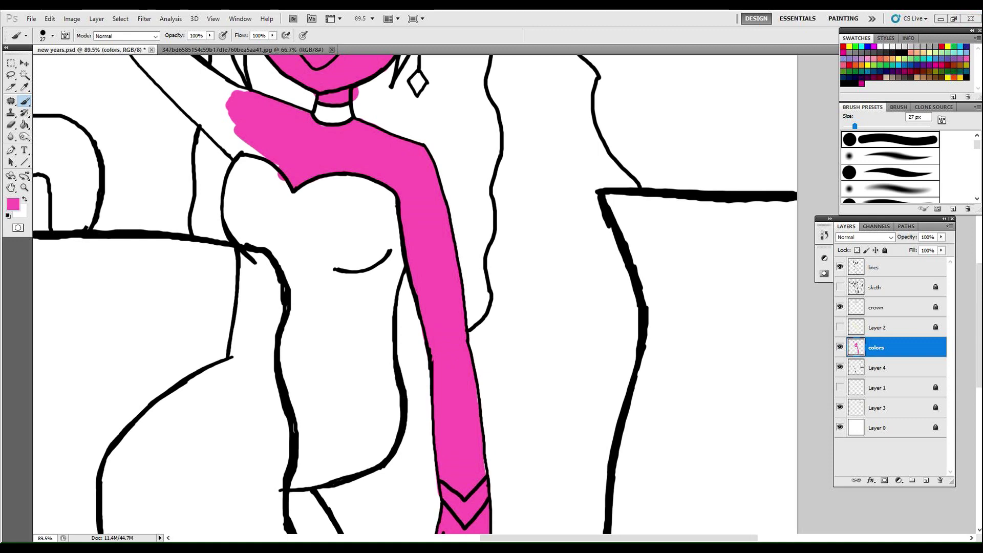
# Fill the raised arm with pink from the shoulder up to the wrist using a 27 px brush
pyautogui.moveTo(241, 120)
pyautogui.mouseDown()
pyautogui.moveTo(215, 103)
pyautogui.moveTo(221, 143)
pyautogui.mouseUp()
pyautogui.moveTo(270, 89); pyautogui.dragTo(170, 303)
pyautogui.moveTo(246, 241); pyautogui.dragTo(329, 238)
pyautogui.moveTo(251, 472)
pyautogui.mouseDown()
pyautogui.moveTo(296, 507)
pyautogui.moveTo(245, 458)
pyautogui.moveTo(264, 509)
pyautogui.moveTo(239, 466)
pyautogui.mouseUp()
pyautogui.moveTo(239, 404)
pyautogui.mouseDown()
pyautogui.moveTo(226, 441)
pyautogui.moveTo(258, 410)
pyautogui.moveTo(265, 346)
pyautogui.mouseUp()
# Sample the dark magenta from the palette circles and paint the hair fringe above the forehead
pyautogui.click(24, 188)
pyautogui.moveTo(460, 442)
pyautogui.mouseDown()
pyautogui.moveTo(456, 433)
pyautogui.moveTo(500, 472)
pyautogui.mouseUp()
pyautogui.click(25, 87)
pyautogui.click(688, 180)
pyautogui.click(26, 101)
pyautogui.click(26, 99)
pyautogui.moveTo(313, 271)
pyautogui.mouseDown()
pyautogui.moveTo(321, 266)
pyautogui.moveTo(287, 308)
pyautogui.moveTo(346, 251)
pyautogui.moveTo(339, 256)
pyautogui.mouseUp()
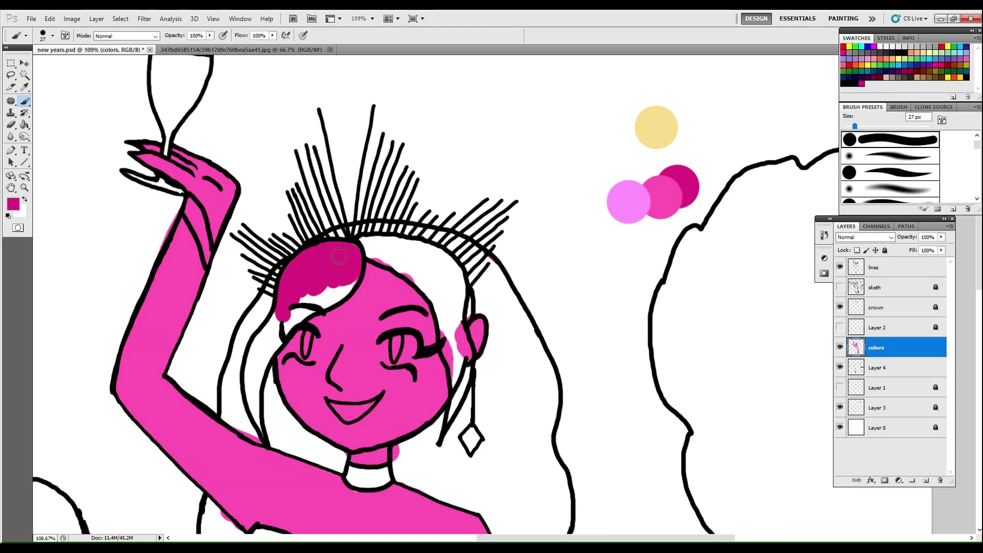
# Fill the hair around the face, behind the neck and in front of the ear with dark magenta
pyautogui.moveTo(292, 312)
pyautogui.mouseDown()
pyautogui.moveTo(335, 296)
pyautogui.moveTo(257, 346)
pyautogui.moveTo(270, 350)
pyautogui.moveTo(257, 403)
pyautogui.moveTo(270, 436)
pyautogui.moveTo(243, 398)
pyautogui.moveTo(246, 347)
pyautogui.moveTo(287, 267)
pyautogui.moveTo(231, 375)
pyautogui.moveTo(263, 437)
pyautogui.moveTo(227, 415)
pyautogui.mouseUp()
pyautogui.moveTo(269, 371)
pyautogui.mouseDown()
pyautogui.moveTo(276, 430)
pyautogui.moveTo(338, 459)
pyautogui.moveTo(280, 442)
pyautogui.mouseUp()
pyautogui.moveTo(392, 452)
pyautogui.mouseDown()
pyautogui.moveTo(399, 467)
pyautogui.moveTo(454, 405)
pyautogui.moveTo(410, 474)
pyautogui.mouseUp()
pyautogui.moveTo(369, 246)
pyautogui.mouseDown()
pyautogui.moveTo(407, 266)
pyautogui.moveTo(353, 276)
pyautogui.moveTo(396, 243)
pyautogui.moveTo(439, 258)
pyautogui.moveTo(402, 266)
pyautogui.moveTo(438, 300)
pyautogui.moveTo(455, 291)
pyautogui.moveTo(453, 315)
pyautogui.mouseUp()
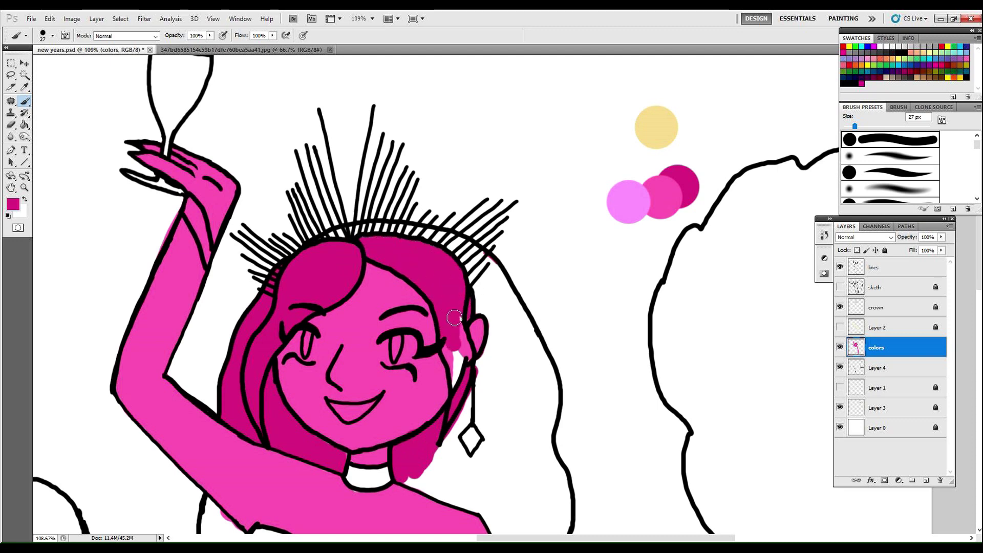
pyautogui.moveTo(460, 363); pyautogui.dragTo(459, 392)
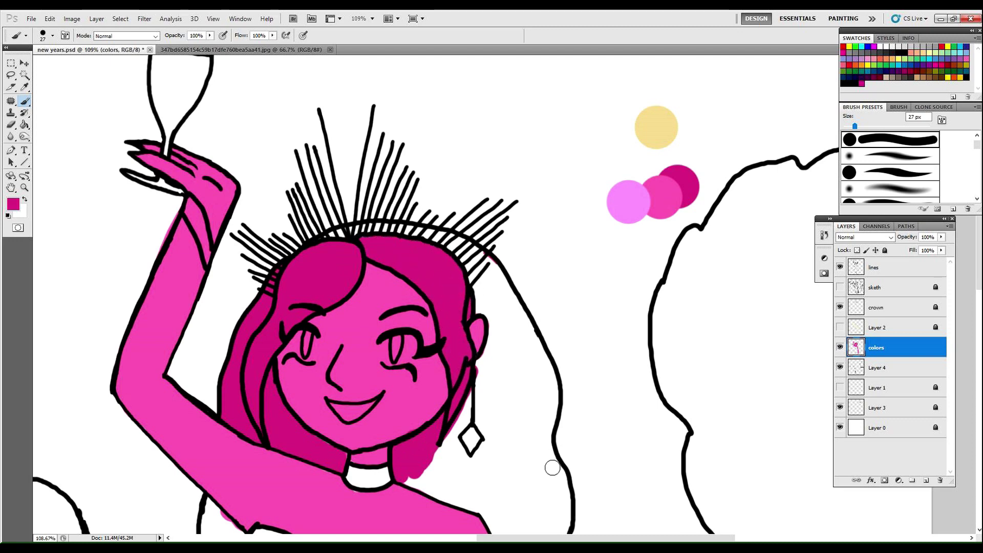
# Clean up the line art below the ear with a 12 px eraser on the lines layer and lock that layer
pyautogui.click(878, 267)
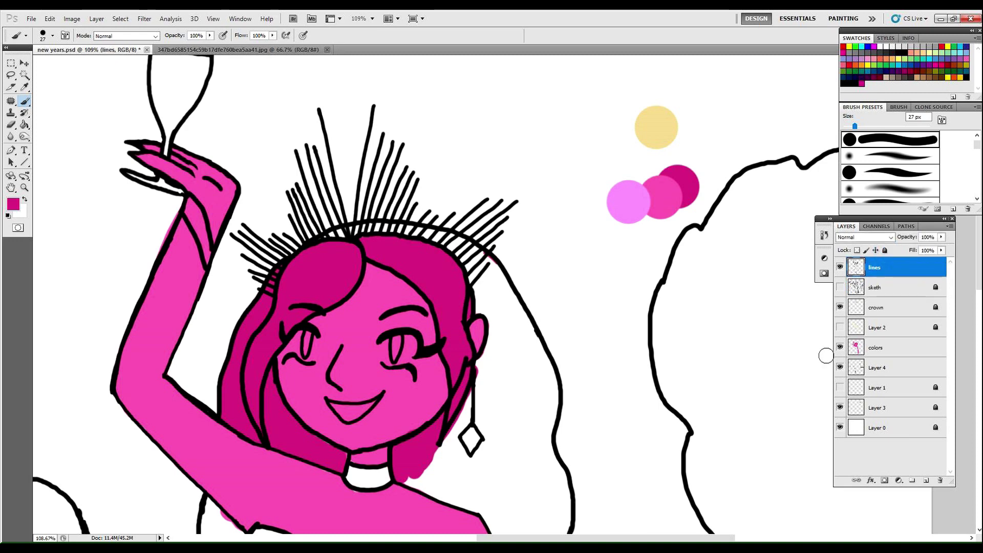
pyautogui.press('e')
pyautogui.moveTo(466, 360); pyautogui.dragTo(456, 387)
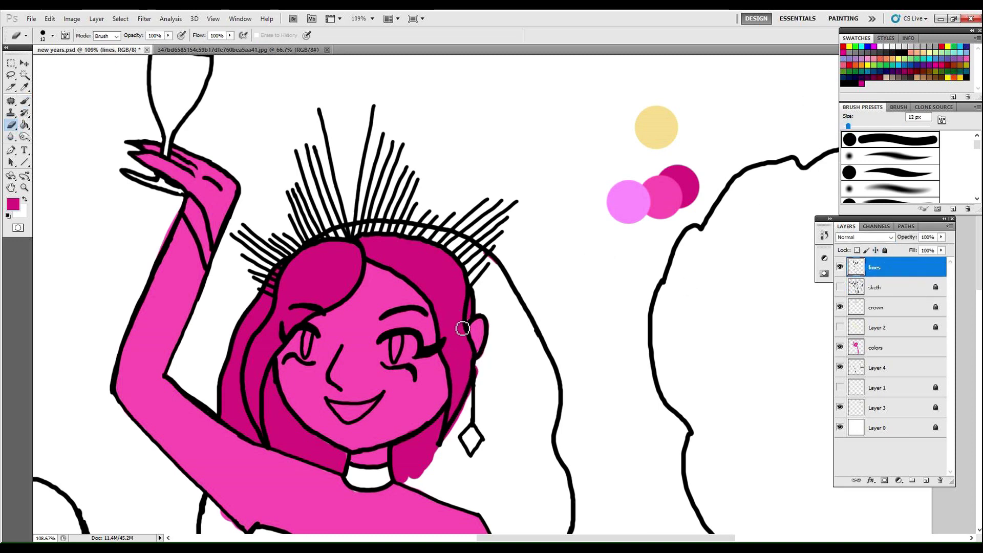
pyautogui.click(884, 250)
# Fill the hair under the crown band and beside the ear with dark magenta on the colors layer
pyautogui.click(876, 347)
pyautogui.click(24, 100)
pyautogui.moveTo(502, 313)
pyautogui.mouseDown()
pyautogui.moveTo(463, 481)
pyautogui.moveTo(413, 481)
pyautogui.moveTo(450, 497)
pyautogui.moveTo(491, 379)
pyautogui.moveTo(479, 291)
pyautogui.moveTo(479, 308)
pyautogui.mouseUp()
pyautogui.moveTo(339, 236)
pyautogui.mouseDown()
pyautogui.moveTo(455, 247)
pyautogui.moveTo(493, 269)
pyautogui.mouseUp()
# Paint the long hair behind the shoulder and on the other side of the chest dark magenta
pyautogui.click(12, 188)
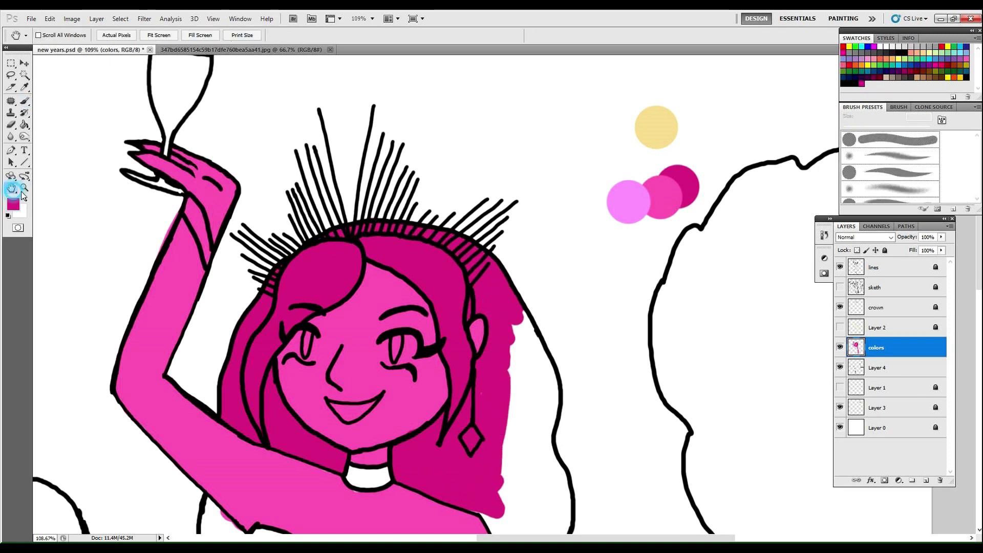
pyautogui.moveTo(191, 268); pyautogui.dragTo(48, 114)
pyautogui.click(25, 101)
pyautogui.moveTo(370, 192)
pyautogui.mouseDown()
pyautogui.moveTo(375, 276)
pyautogui.moveTo(402, 231)
pyautogui.moveTo(347, 274)
pyautogui.moveTo(402, 241)
pyautogui.moveTo(416, 352)
pyautogui.moveTo(376, 345)
pyautogui.moveTo(343, 360)
pyautogui.moveTo(417, 389)
pyautogui.moveTo(384, 430)
pyautogui.moveTo(407, 447)
pyautogui.moveTo(406, 350)
pyautogui.moveTo(471, 282)
pyautogui.mouseUp()
pyautogui.click(11, 187)
pyautogui.click(25, 101)
pyautogui.moveTo(173, 237)
pyautogui.mouseDown()
pyautogui.moveTo(170, 188)
pyautogui.moveTo(202, 228)
pyautogui.moveTo(164, 291)
pyautogui.moveTo(191, 313)
pyautogui.moveTo(185, 262)
pyautogui.moveTo(177, 324)
pyautogui.moveTo(192, 311)
pyautogui.mouseUp()
# Move Layer 4 above the colors layer, lock it and make the colors layer active
pyautogui.moveTo(854, 373); pyautogui.dragTo(881, 340)
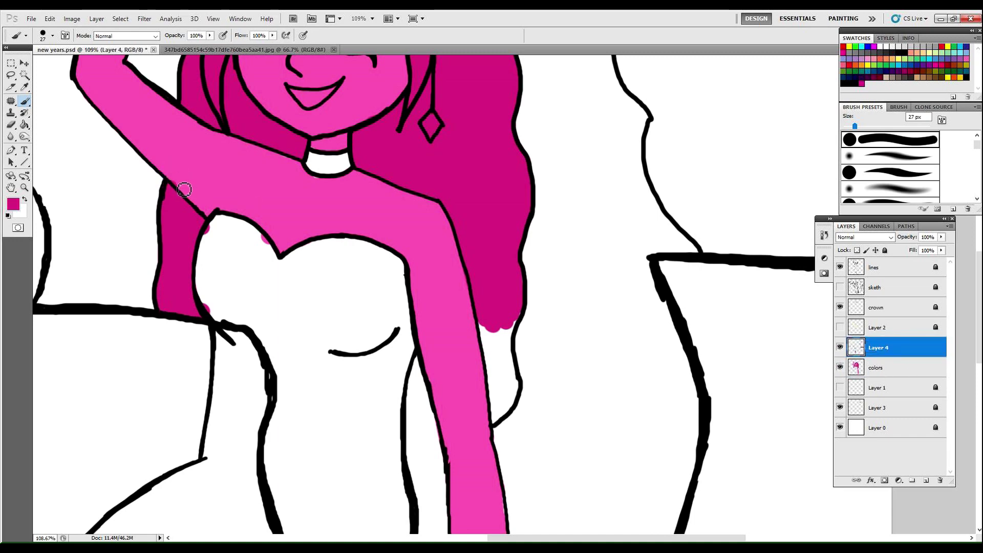
pyautogui.click(885, 251)
pyautogui.click(887, 365)
# Touch up the edge between the raised arm and the hair, using the sampled skin pink
pyautogui.moveTo(174, 175); pyautogui.dragTo(188, 185)
pyautogui.click(25, 88)
pyautogui.click(186, 170)
pyautogui.press('b')
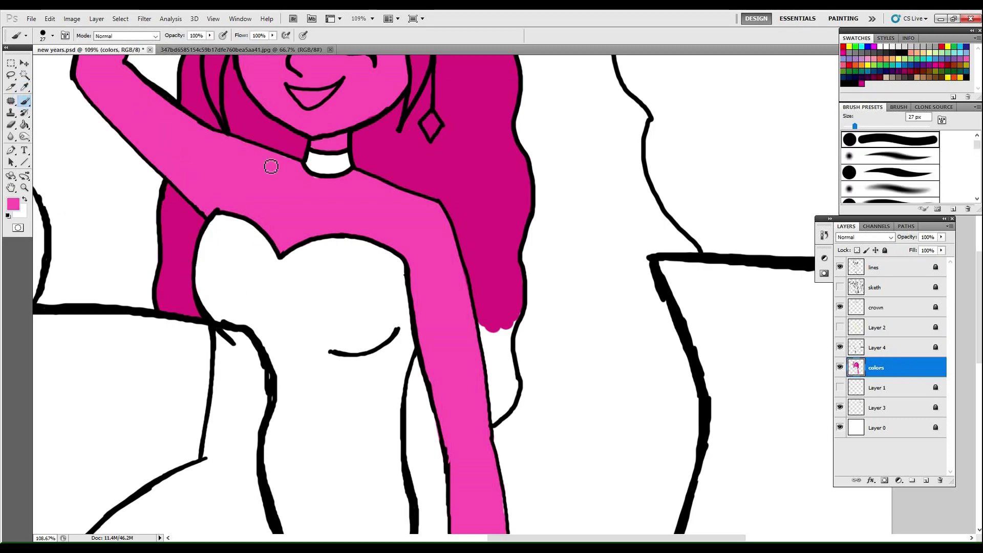
# Resample the dark magenta and fill the remaining hair tip beside the lowered arm
pyautogui.click(25, 189)
pyautogui.moveTo(492, 332); pyautogui.dragTo(574, 352)
pyautogui.moveTo(518, 383); pyautogui.dragTo(604, 383)
pyautogui.click(25, 87)
pyautogui.click(123, 220)
pyautogui.press('b')
pyautogui.moveTo(415, 289); pyautogui.dragTo(431, 332)
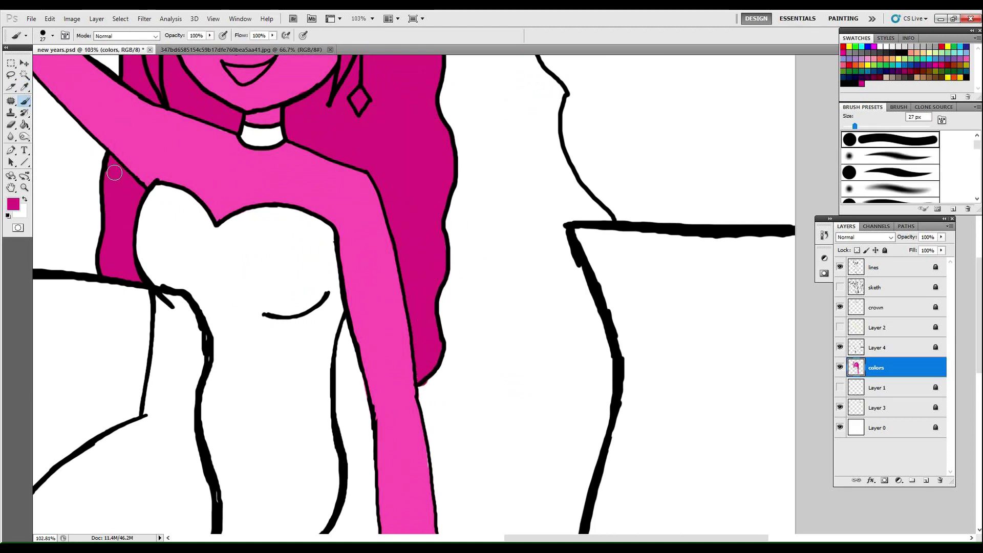
# Draw the hair's lower edge between the torso and the lowered arm in black with a 7 px brush on the lines layer
pyautogui.click(875, 268)
pyautogui.moveTo(855, 126); pyautogui.dragTo(848, 126)
pyautogui.press('d')
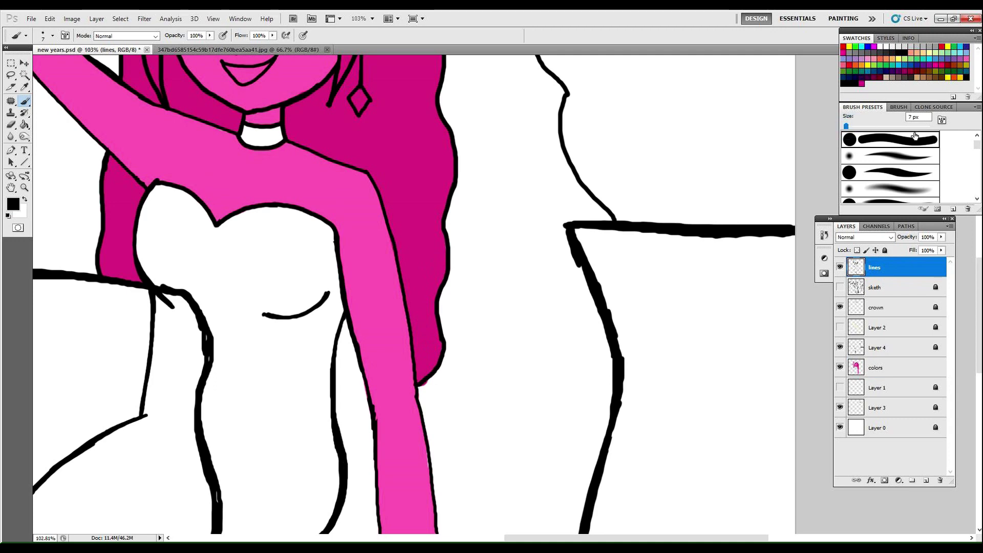
pyautogui.moveTo(370, 404); pyautogui.dragTo(336, 413)
# Lock the lines layer and fill the hair between the torso and the lowered arm with dark magenta on the colors layer
pyautogui.press('i')
pyautogui.click(421, 332)
pyautogui.press('b')
pyautogui.moveTo(345, 333); pyautogui.dragTo(343, 369)
pyautogui.click(50, 19)
pyautogui.click(67, 28)
pyautogui.click(885, 251)
pyautogui.click(912, 368)
pyautogui.moveTo(350, 332)
pyautogui.mouseDown()
pyautogui.moveTo(343, 411)
pyautogui.moveTo(349, 380)
pyautogui.moveTo(360, 377)
pyautogui.moveTo(367, 406)
pyautogui.mouseUp()
# Sample the light pink palette circle and paint both irises with a 12 px brush
pyautogui.click(25, 189)
pyautogui.moveTo(456, 359); pyautogui.dragTo(401, 356)
pyautogui.moveTo(530, 338); pyautogui.dragTo(552, 343)
pyautogui.moveTo(483, 135); pyautogui.dragTo(513, 137)
pyautogui.click(25, 87)
pyautogui.click(431, 222)
pyautogui.click(24, 188)
pyautogui.moveTo(77, 383); pyautogui.dragTo(103, 384)
pyautogui.click(24, 101)
pyautogui.moveTo(314, 334)
pyautogui.mouseDown()
pyautogui.moveTo(310, 374)
pyautogui.moveTo(320, 345)
pyautogui.mouseUp()
pyautogui.moveTo(142, 329); pyautogui.dragTo(141, 363)
# Fill the whites of both eyes with white around the irises
pyautogui.click(880, 46)
pyautogui.moveTo(290, 332)
pyautogui.mouseDown()
pyautogui.moveTo(295, 371)
pyautogui.moveTo(341, 341)
pyautogui.moveTo(347, 346)
pyautogui.mouseUp()
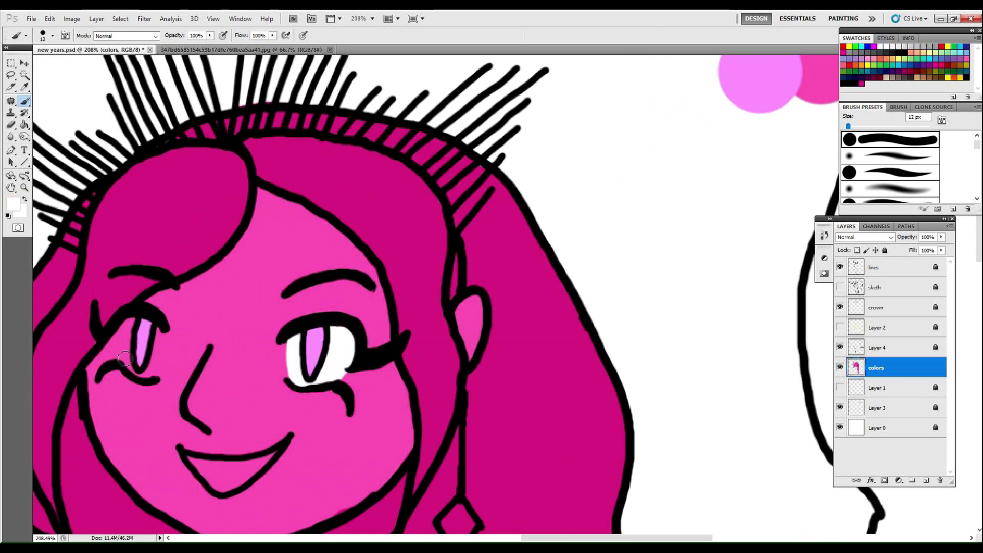
pyautogui.moveTo(125, 358)
pyautogui.mouseDown()
pyautogui.moveTo(131, 325)
pyautogui.moveTo(128, 359)
pyautogui.moveTo(158, 341)
pyautogui.mouseUp()
# Mix a deeper pink from the sampled iris color and shade the lower part of the irises
pyautogui.keyDown('alt'); pyautogui.click(135, 338); pyautogui.keyUp('alt')
pyautogui.click(13, 204)
pyautogui.click(132, 196)
pyautogui.click(139, 194)
pyautogui.click(147, 188)
pyautogui.click(302, 177)
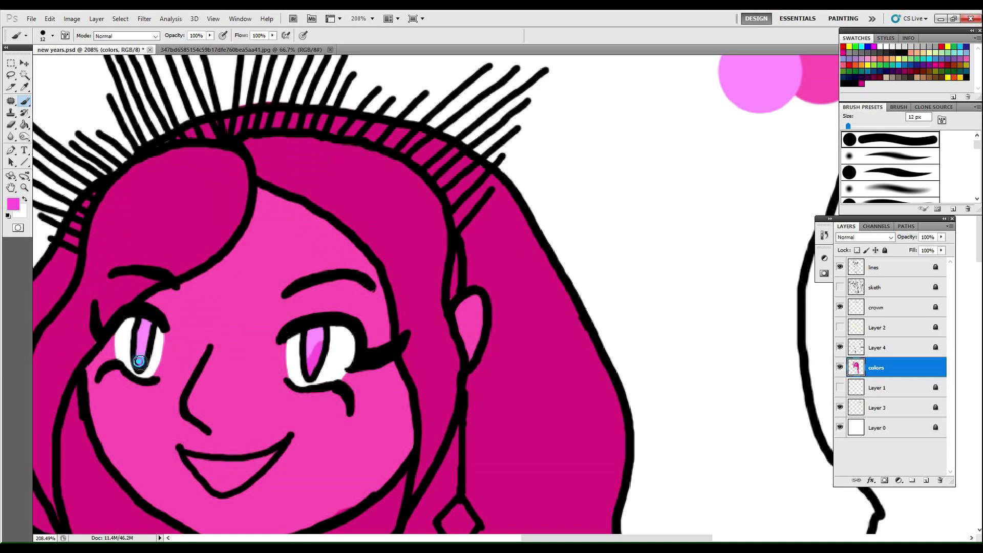
# Sample a color at the left eye and refine the painting of both eyes with it
pyautogui.click(24, 188)
pyautogui.moveTo(439, 343)
pyautogui.mouseDown()
pyautogui.moveTo(432, 336)
pyautogui.moveTo(409, 365)
pyautogui.moveTo(448, 342)
pyautogui.moveTo(435, 337)
pyautogui.moveTo(450, 335)
pyautogui.mouseUp()
pyautogui.press('i')
pyautogui.click(162, 312)
pyautogui.press('b')
pyautogui.moveTo(159, 330); pyautogui.dragTo(155, 354)
pyautogui.moveTo(374, 342)
pyautogui.mouseDown()
pyautogui.moveTo(380, 359)
pyautogui.moveTo(389, 333)
pyautogui.mouseUp()
# Mix another iris tint in the color picker and dab it into the left iris
pyautogui.click(24, 86)
pyautogui.click(12, 203)
pyautogui.click(99, 186)
pyautogui.click(287, 176)
pyautogui.press('b')
pyautogui.moveTo(157, 334); pyautogui.dragTo(155, 354)
# Fill the diamond pendant of the earring below the visible ear with near-black
pyautogui.click(25, 187)
pyautogui.moveTo(492, 358); pyautogui.dragTo(417, 385)
pyautogui.moveTo(512, 454); pyautogui.dragTo(470, 459)
pyautogui.moveTo(488, 504); pyautogui.dragTo(535, 505)
pyautogui.moveTo(605, 276); pyautogui.dragTo(643, 269)
pyautogui.press('b')
pyautogui.moveTo(472, 411); pyautogui.dragTo(482, 419)
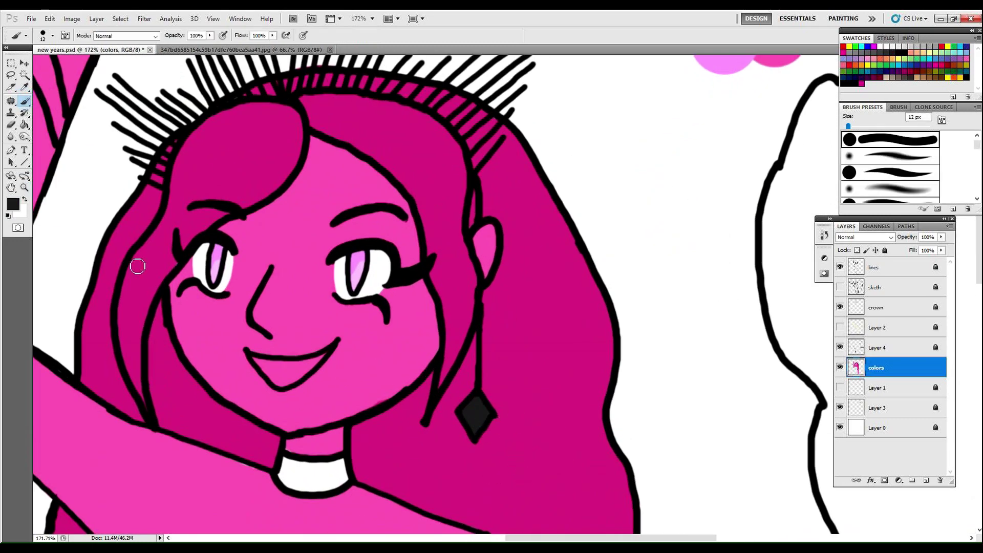
# Draw a second, smaller diamond earring in black on the other side of the face on the lines layer
pyautogui.click(893, 273)
pyautogui.click(902, 51)
pyautogui.moveTo(157, 385); pyautogui.dragTo(171, 375)
pyautogui.hotkey('ctrl', 'z')
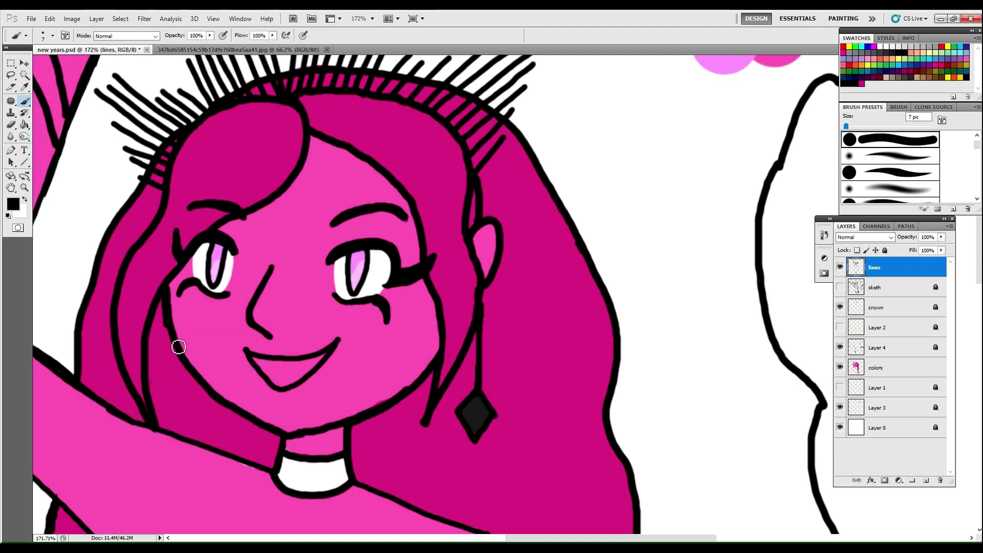
pyautogui.moveTo(163, 384); pyautogui.dragTo(173, 400)
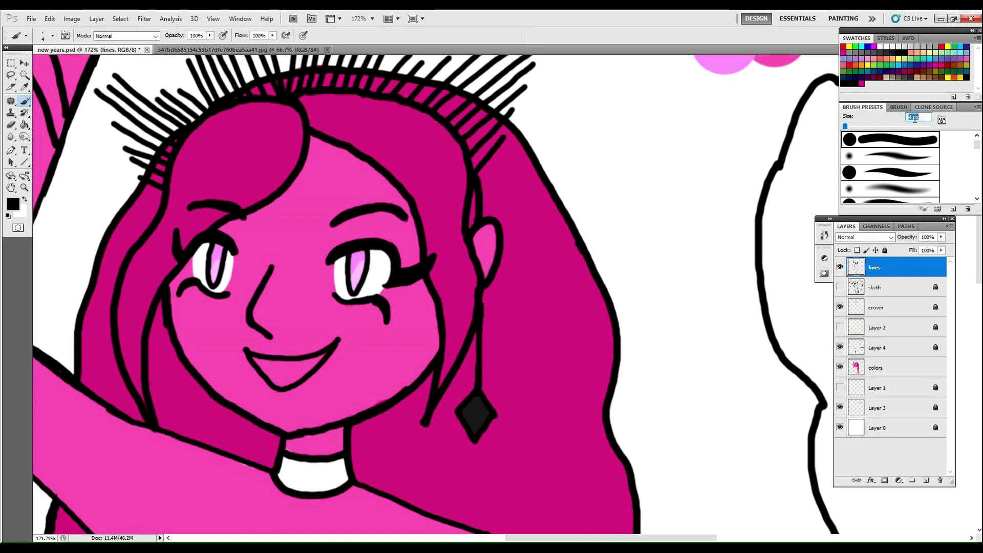
pyautogui.moveTo(163, 291); pyautogui.dragTo(162, 378)
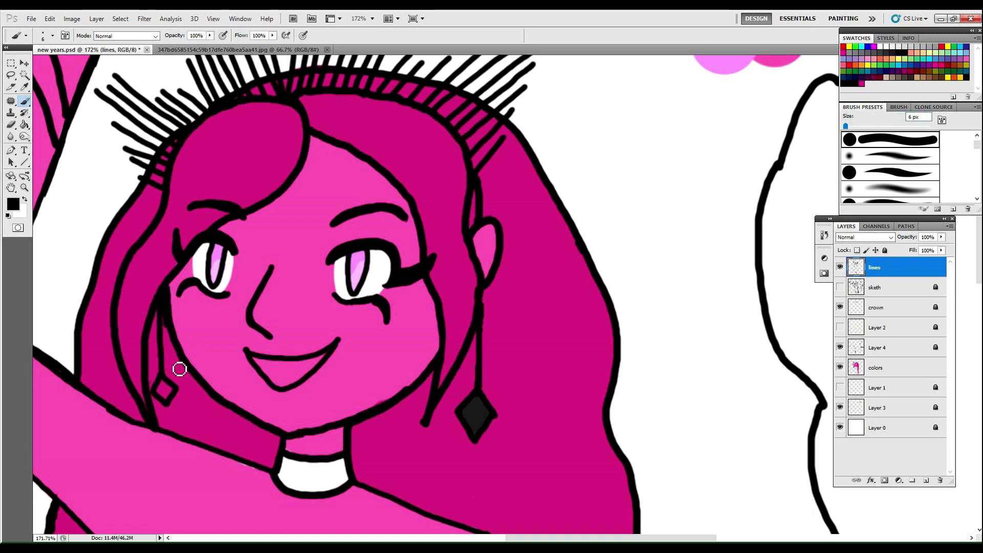
# Undo the last strokes of the small earring and redraw its diamond outline
pyautogui.hotkey('ctrl', 'alt', 'z')
pyautogui.hotkey('ctrl', 'alt', 'z')
pyautogui.moveTo(162, 371)
pyautogui.mouseDown()
pyautogui.moveTo(161, 390)
pyautogui.moveTo(163, 372)
pyautogui.moveTo(148, 385)
pyautogui.moveTo(176, 373)
pyautogui.mouseUp()
pyautogui.hotkey('ctrl', 'alt', 'z')
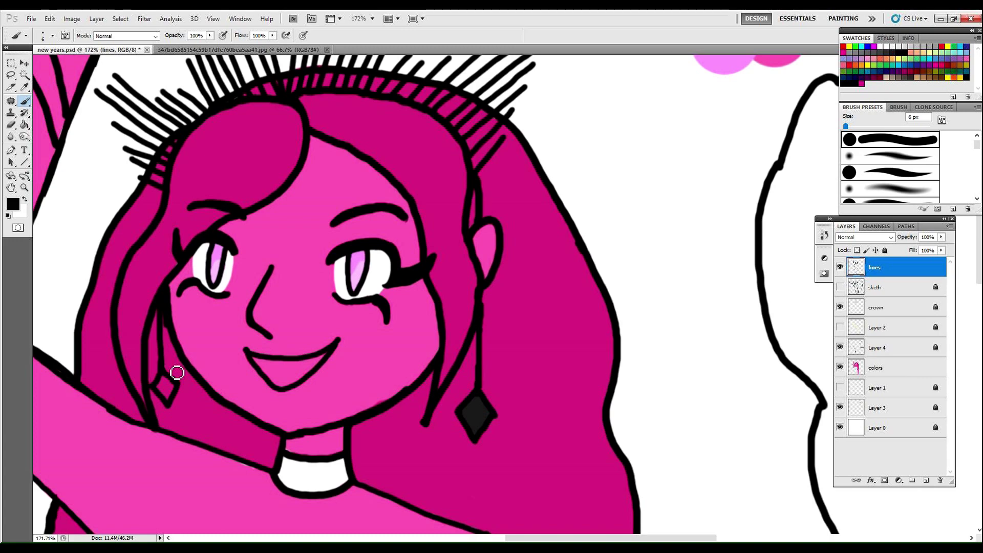
# Lock the lines layer and fill the small earring's diamond with near-black on the colors layer
pyautogui.click(885, 250)
pyautogui.click(891, 368)
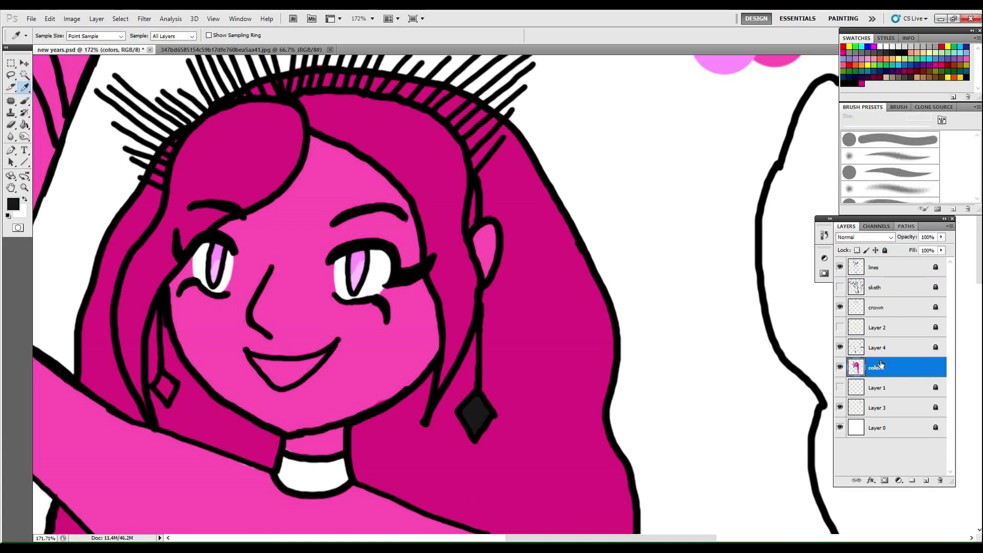
pyautogui.click(25, 188)
pyautogui.moveTo(535, 373); pyautogui.dragTo(486, 386)
pyautogui.moveTo(476, 445); pyautogui.dragTo(500, 462)
# Fill the choker around the neck with near-black using a 21 px brush
pyautogui.click(25, 101)
pyautogui.moveTo(412, 390); pyautogui.dragTo(412, 401)
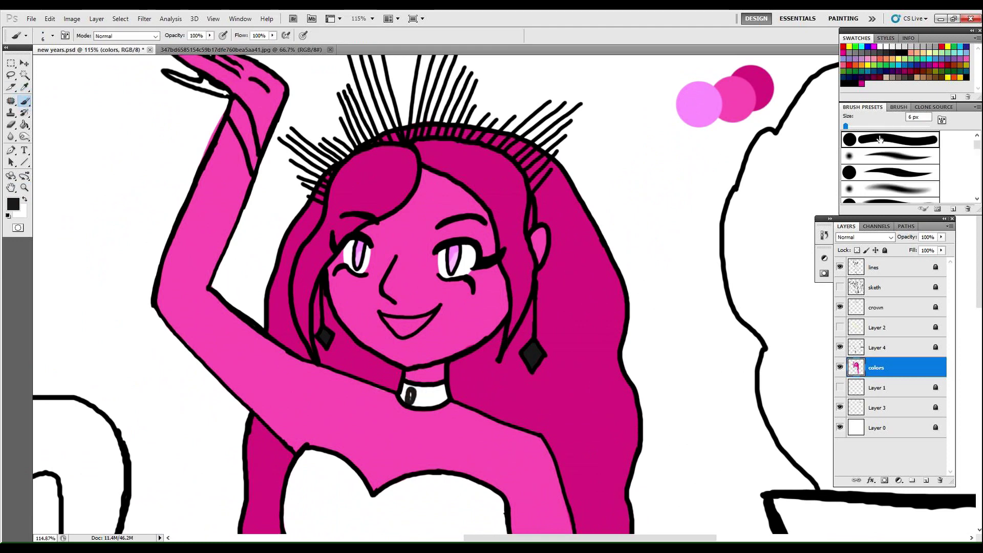
pyautogui.click(418, 398)
pyautogui.click(50, 18)
pyautogui.click(67, 50)
pyautogui.moveTo(870, 126); pyautogui.dragTo(857, 126)
pyautogui.moveTo(416, 397); pyautogui.dragTo(406, 388)
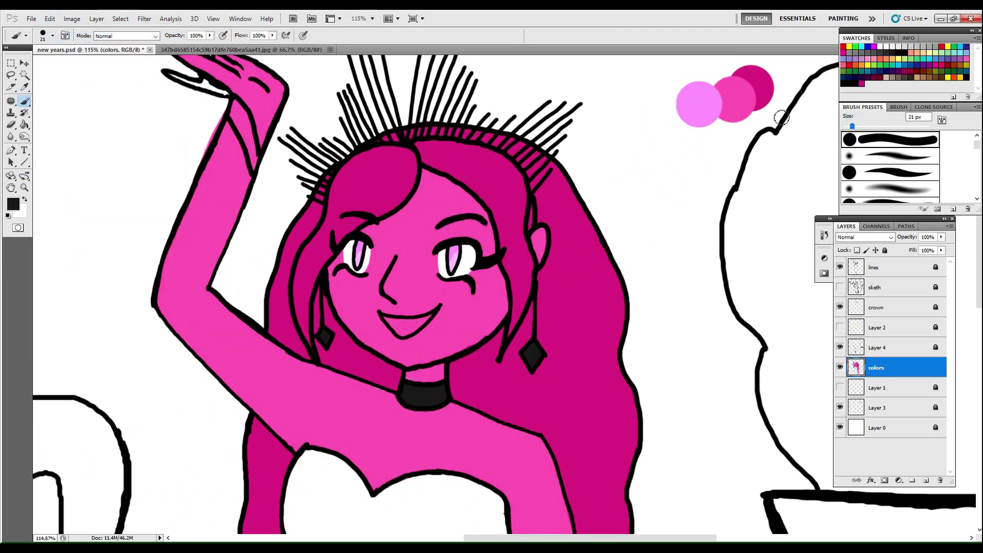
# Fill the wristbands on the raised and the lowered arm with near-black
pyautogui.moveTo(235, 110); pyautogui.dragTo(244, 124)
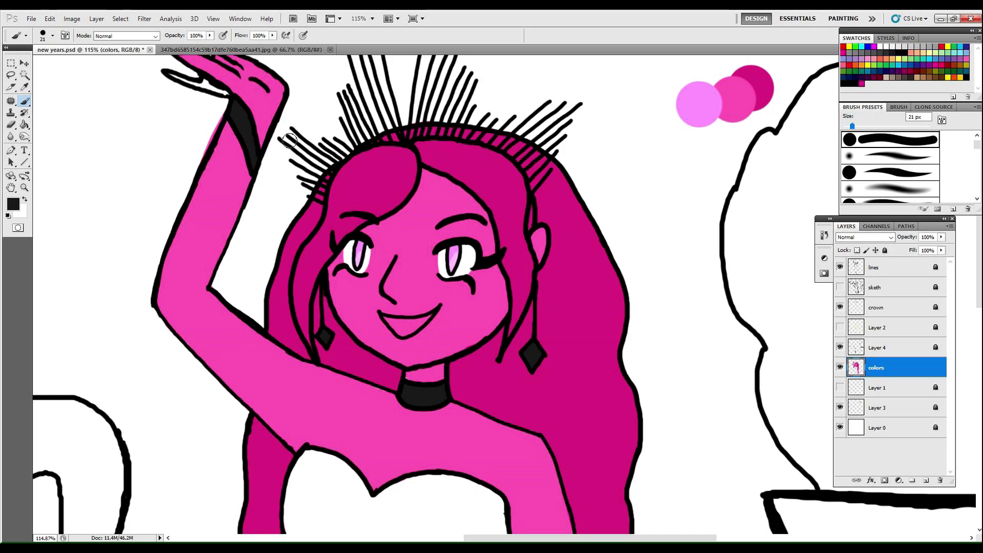
pyautogui.click(25, 188)
pyautogui.moveTo(554, 457); pyautogui.dragTo(529, 444)
pyautogui.moveTo(576, 479)
pyautogui.mouseDown()
pyautogui.moveTo(565, 483)
pyautogui.moveTo(415, 330)
pyautogui.moveTo(442, 376)
pyautogui.moveTo(492, 345)
pyautogui.mouseUp()
pyautogui.click(11, 188)
pyautogui.click(25, 188)
pyautogui.click(25, 101)
pyautogui.moveTo(348, 313)
pyautogui.mouseDown()
pyautogui.moveTo(340, 307)
pyautogui.moveTo(365, 300)
pyautogui.mouseUp()
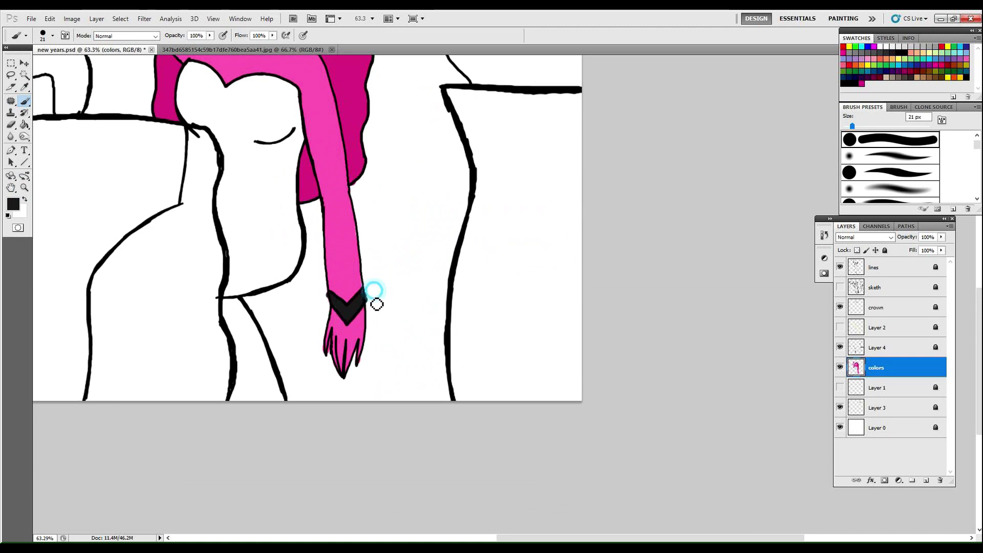
# Touch up the pink and near-black edges around the wristband on the lowered arm
pyautogui.click(24, 187)
pyautogui.moveTo(353, 299); pyautogui.dragTo(404, 299)
pyautogui.press('b')
pyautogui.keyDown('alt'); pyautogui.click(360, 223); pyautogui.keyUp('alt')
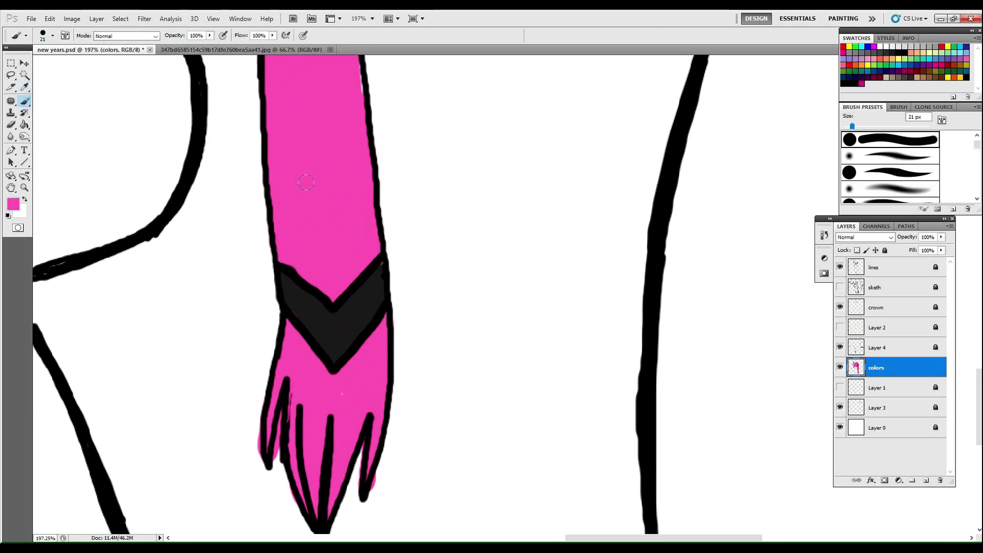
pyautogui.press('i')
pyautogui.click(316, 309)
pyautogui.click(382, 268)
pyautogui.click(26, 88)
pyautogui.click(302, 205)
pyautogui.click(27, 97)
# Make Layer 2 visible so the peach sleeves cover both arms and the chest
pyautogui.click(24, 188)
pyautogui.moveTo(333, 219); pyautogui.dragTo(200, 218)
pyautogui.click(11, 187)
pyautogui.moveTo(472, 156); pyautogui.dragTo(425, 271)
pyautogui.click(24, 188)
pyautogui.moveTo(218, 435); pyautogui.dragTo(237, 437)
pyautogui.click(840, 328)
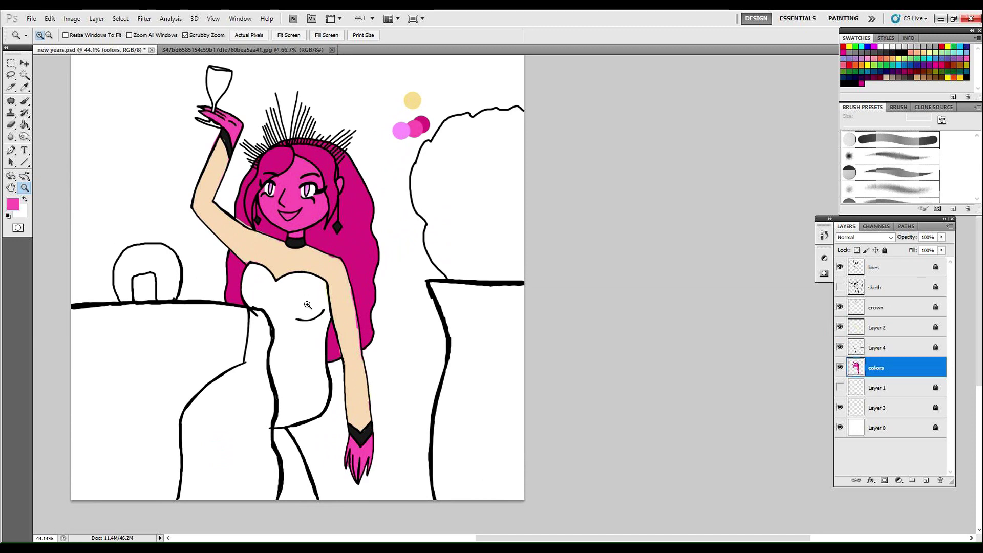
# Sample the pale yellow palette dot and start filling the dress's bodice on the colors layer
pyautogui.moveTo(308, 299); pyautogui.dragTo(320, 299)
pyautogui.click(24, 87)
pyautogui.click(440, 61)
pyautogui.click(25, 187)
pyautogui.moveTo(283, 380); pyautogui.dragTo(302, 382)
pyautogui.click(24, 101)
pyautogui.moveTo(226, 226)
pyautogui.mouseDown()
pyautogui.moveTo(227, 287)
pyautogui.moveTo(257, 246)
pyautogui.moveTo(261, 309)
pyautogui.mouseUp()
pyautogui.moveTo(255, 349)
pyautogui.mouseDown()
pyautogui.moveTo(221, 335)
pyautogui.moveTo(275, 259)
pyautogui.moveTo(309, 248)
pyautogui.moveTo(339, 262)
pyautogui.moveTo(277, 362)
pyautogui.moveTo(263, 328)
pyautogui.mouseUp()
# Fill the rest of the dress down to the skirt's hem with pale yellow using a 44 px brush
pyautogui.moveTo(853, 126); pyautogui.dragTo(863, 126)
pyautogui.moveTo(323, 316)
pyautogui.mouseDown()
pyautogui.moveTo(298, 326)
pyautogui.moveTo(315, 341)
pyautogui.moveTo(337, 249)
pyautogui.moveTo(337, 395)
pyautogui.moveTo(310, 340)
pyautogui.moveTo(252, 434)
pyautogui.moveTo(334, 396)
pyautogui.moveTo(338, 381)
pyautogui.moveTo(285, 379)
pyautogui.moveTo(188, 418)
pyautogui.moveTo(217, 411)
pyautogui.moveTo(271, 457)
pyautogui.moveTo(315, 462)
pyautogui.moveTo(250, 477)
pyautogui.mouseUp()
pyautogui.click(25, 188)
pyautogui.moveTo(395, 299); pyautogui.dragTo(315, 485)
pyautogui.press('b')
pyautogui.moveTo(224, 294)
pyautogui.mouseDown()
pyautogui.moveTo(242, 367)
pyautogui.moveTo(221, 387)
pyautogui.moveTo(215, 477)
pyautogui.moveTo(231, 478)
pyautogui.moveTo(272, 362)
pyautogui.moveTo(298, 456)
pyautogui.moveTo(356, 485)
pyautogui.mouseUp()
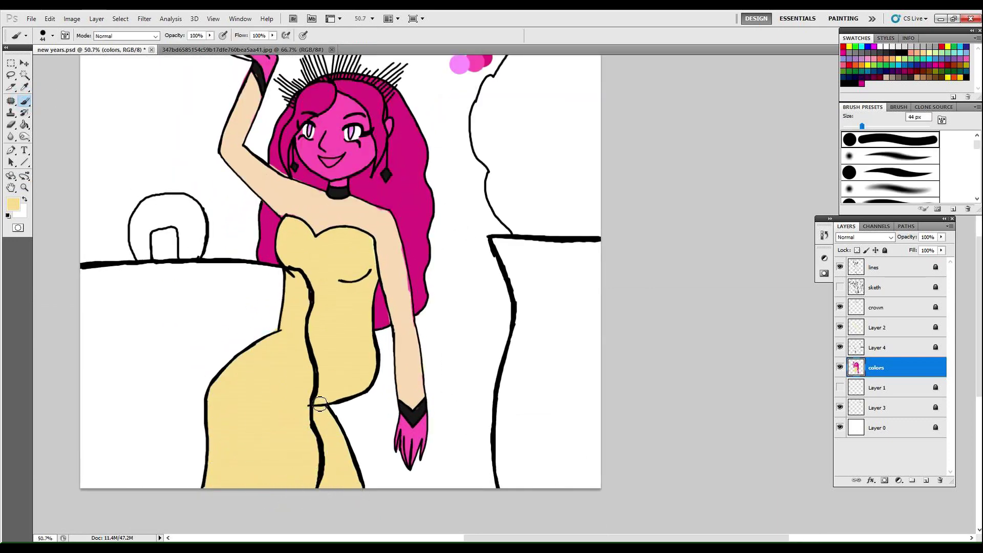
# Unlock Layer 2 and raise its opacity to 100%
pyautogui.click(25, 188)
pyautogui.moveTo(360, 185); pyautogui.dragTo(410, 197)
pyautogui.click(891, 325)
pyautogui.click(885, 250)
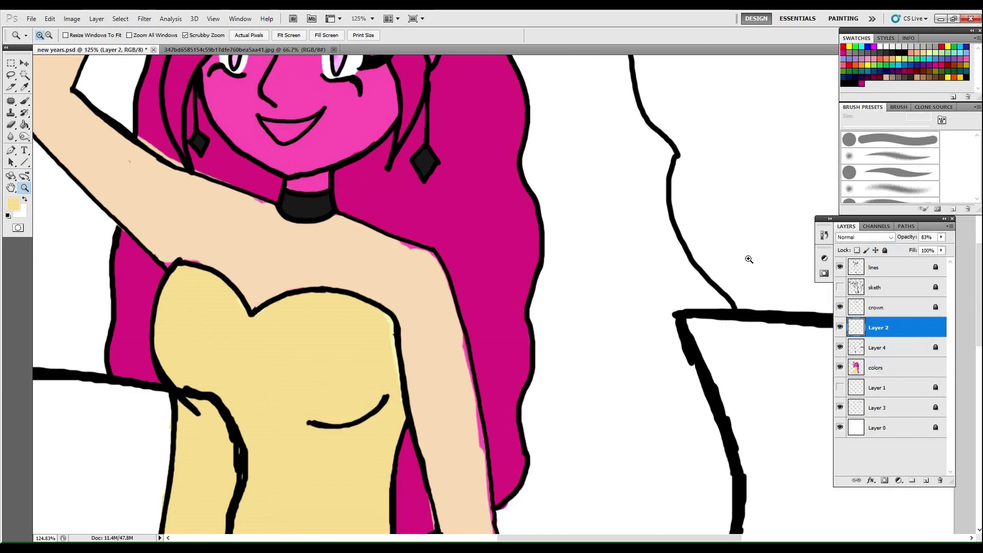
pyautogui.press('b')
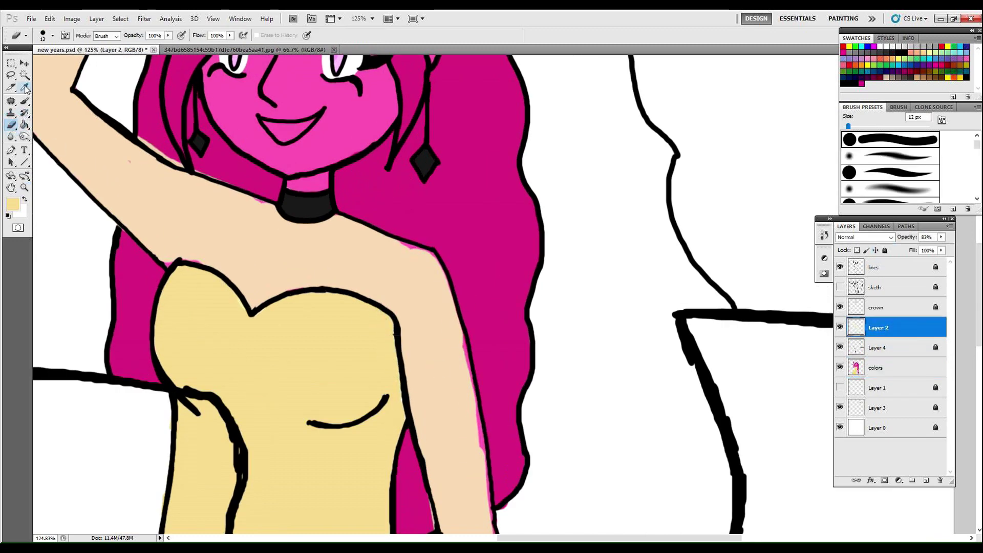
pyautogui.press('i')
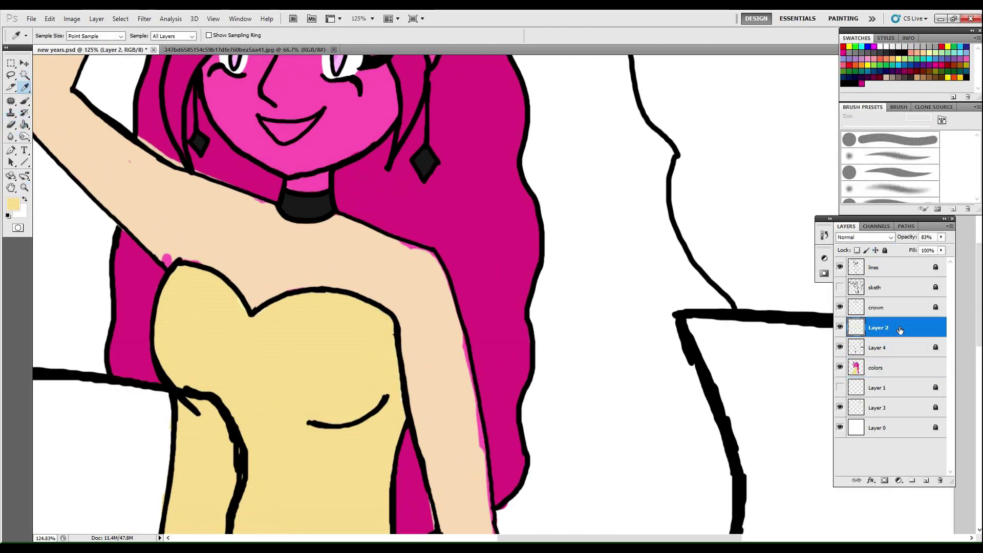
pyautogui.doubleClick(892, 328)
pyautogui.moveTo(843, 196); pyautogui.dragTo(853, 197)
pyautogui.click(934, 167)
# Cover the pink gaps along the shoulders and upper arms with the sleeves' pale yellow on Layer 2
pyautogui.press('b')
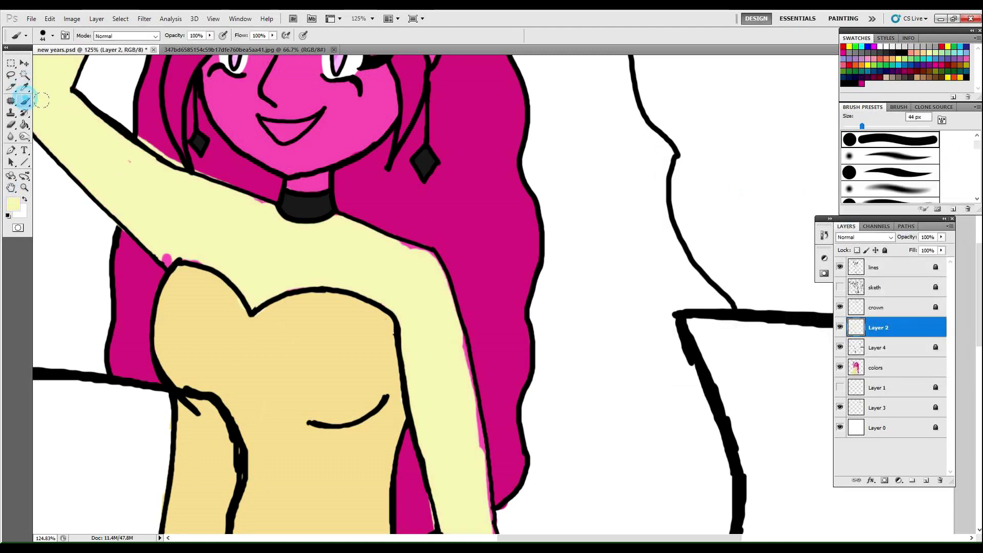
pyautogui.moveTo(256, 206); pyautogui.dragTo(263, 208)
pyautogui.moveTo(408, 251); pyautogui.dragTo(436, 260)
pyautogui.moveTo(452, 323); pyautogui.dragTo(481, 457)
pyautogui.click(132, 168)
pyautogui.moveTo(82, 178); pyautogui.dragTo(75, 171)
# Cover the pink gaps along the lowered arm with the pale sleeve color using a 19 px brush
pyautogui.click(24, 188)
pyautogui.moveTo(488, 462); pyautogui.dragTo(435, 456)
pyautogui.click(11, 188)
pyautogui.moveTo(521, 530); pyautogui.dragTo(447, 380)
pyautogui.click(24, 188)
pyautogui.click(452, 436)
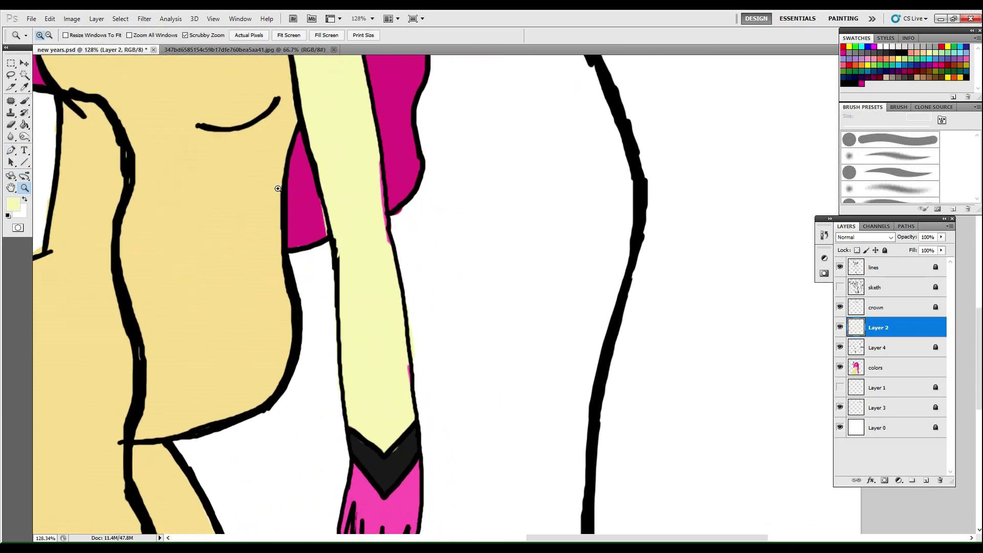
pyautogui.press('b')
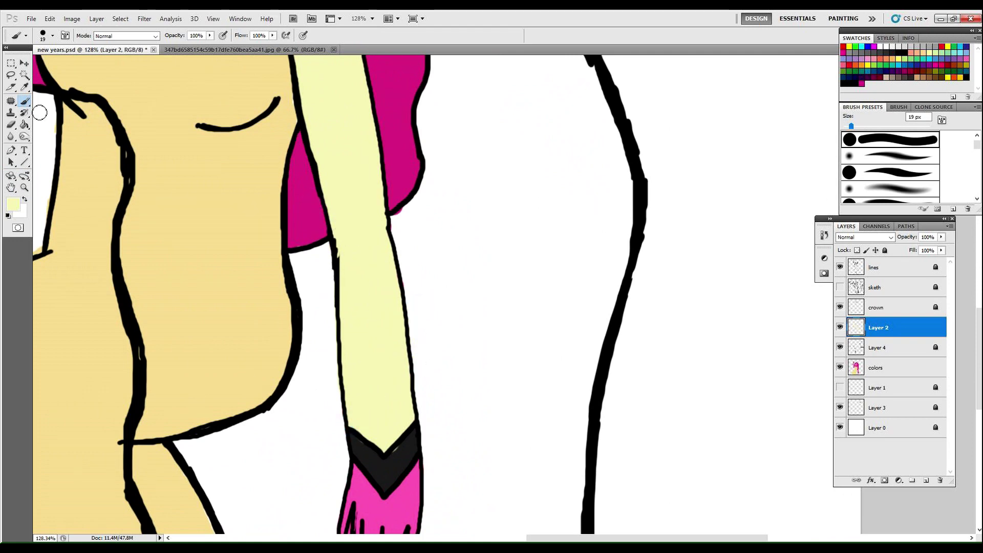
# Cover the pink gaps along the raised arm's inner edge and near its wristband with the pale sleeve color
pyautogui.click(24, 188)
pyautogui.moveTo(305, 165)
pyautogui.mouseDown()
pyautogui.moveTo(245, 62)
pyautogui.moveTo(410, 136)
pyautogui.moveTo(438, 241)
pyautogui.mouseUp()
pyautogui.click(25, 99)
pyautogui.click(24, 188)
pyautogui.click(12, 188)
pyautogui.moveTo(119, 131)
pyautogui.mouseDown()
pyautogui.moveTo(162, 171)
pyautogui.moveTo(179, 206)
pyautogui.mouseUp()
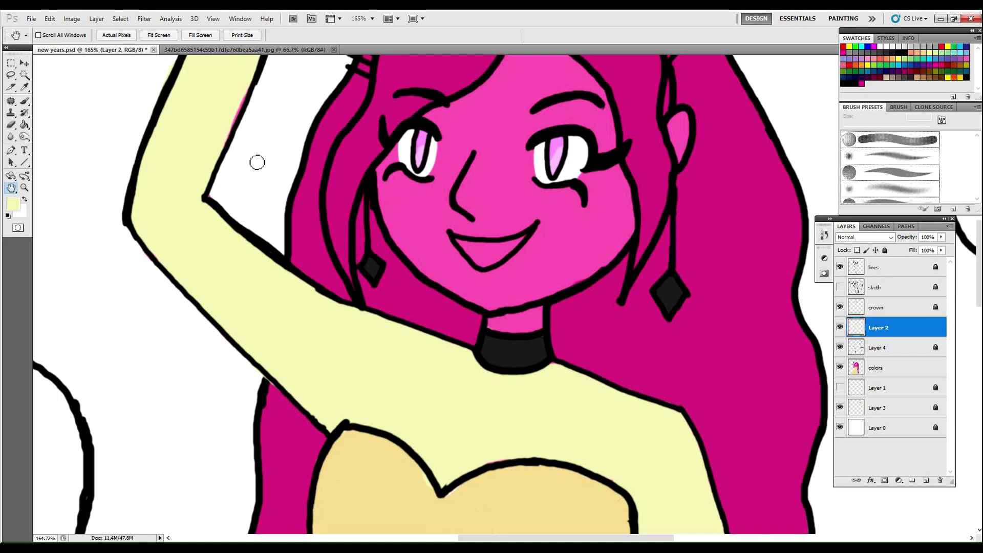
pyautogui.click(24, 101)
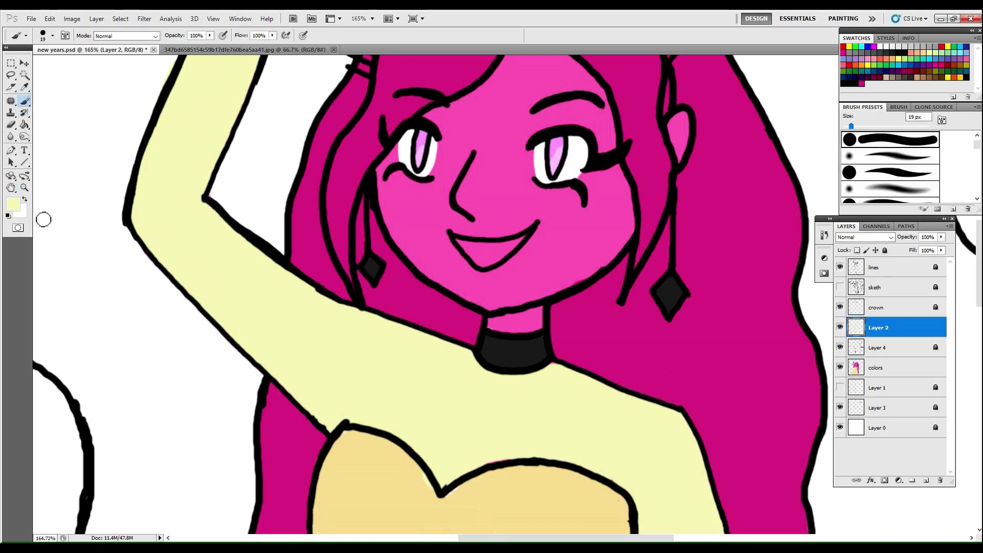
pyautogui.click(11, 188)
pyautogui.moveTo(56, 77); pyautogui.dragTo(63, 143)
pyautogui.click(24, 101)
pyautogui.moveTo(261, 275); pyautogui.dragTo(272, 277)
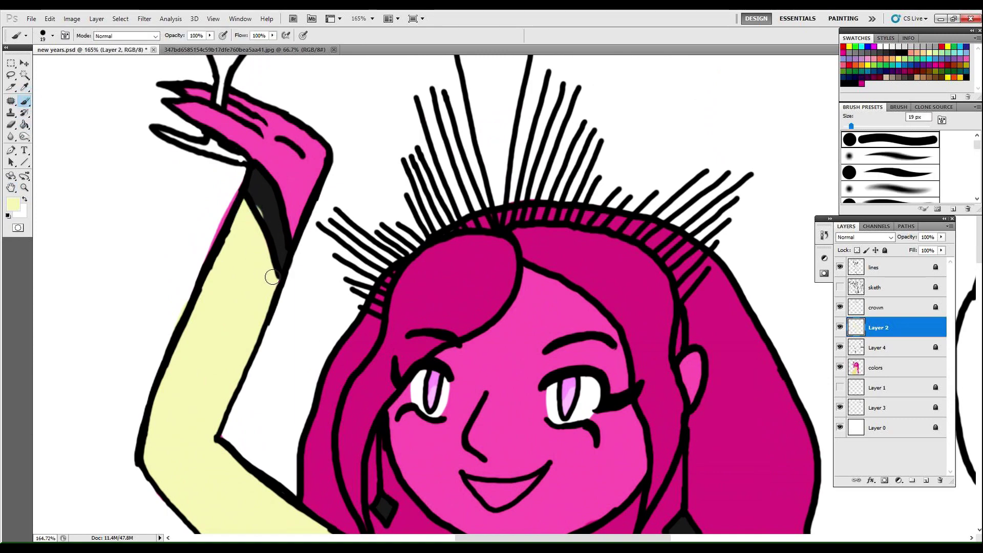
# Lower Layer 2's opacity to 83%
pyautogui.doubleClick(871, 276)
pyautogui.moveTo(850, 196); pyautogui.dragTo(842, 199)
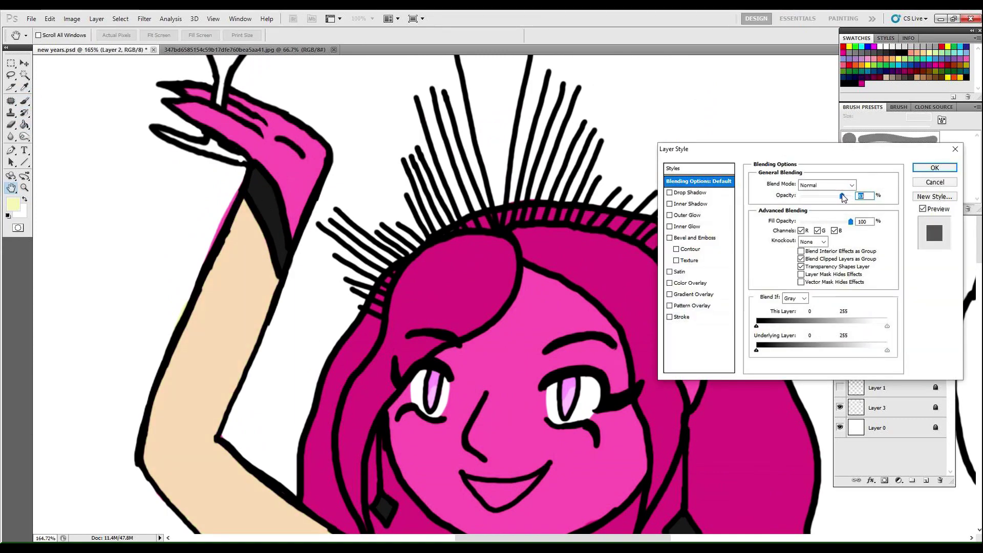
pyautogui.click(936, 169)
# Sample the face's pink and change the foreground color to a deeper magenta for the mouth
pyautogui.click(24, 188)
pyautogui.moveTo(508, 249); pyautogui.dragTo(433, 228)
pyautogui.moveTo(602, 262); pyautogui.dragTo(475, 350)
pyautogui.moveTo(594, 465); pyautogui.dragTo(618, 487)
pyautogui.moveTo(512, 293); pyautogui.dragTo(540, 286)
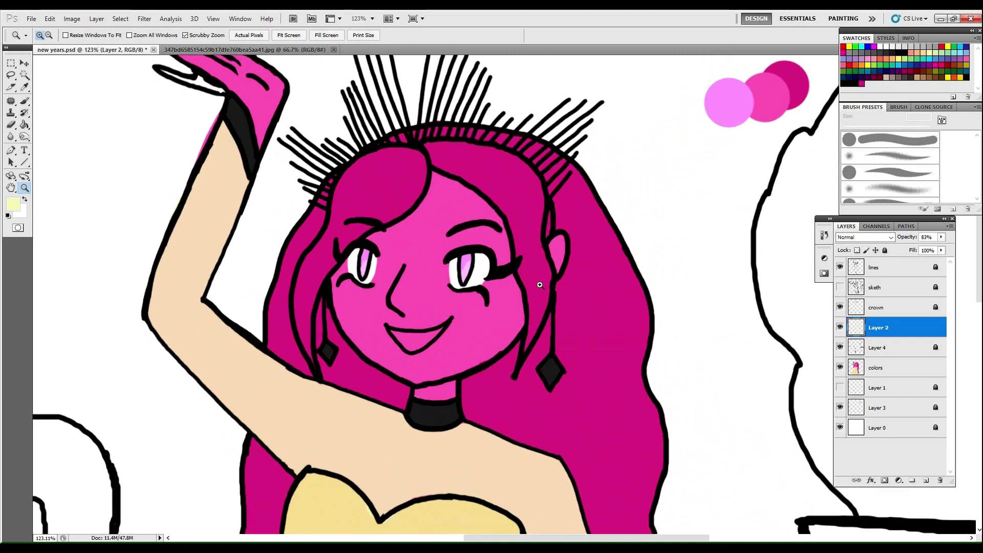
pyautogui.press('i')
pyautogui.click(422, 291)
pyautogui.click(15, 205)
pyautogui.click(165, 212)
pyautogui.click(302, 177)
pyautogui.press('b')
pyautogui.moveTo(413, 342); pyautogui.dragTo(402, 337)
pyautogui.press('[')
pyautogui.press('[')
pyautogui.press('[')
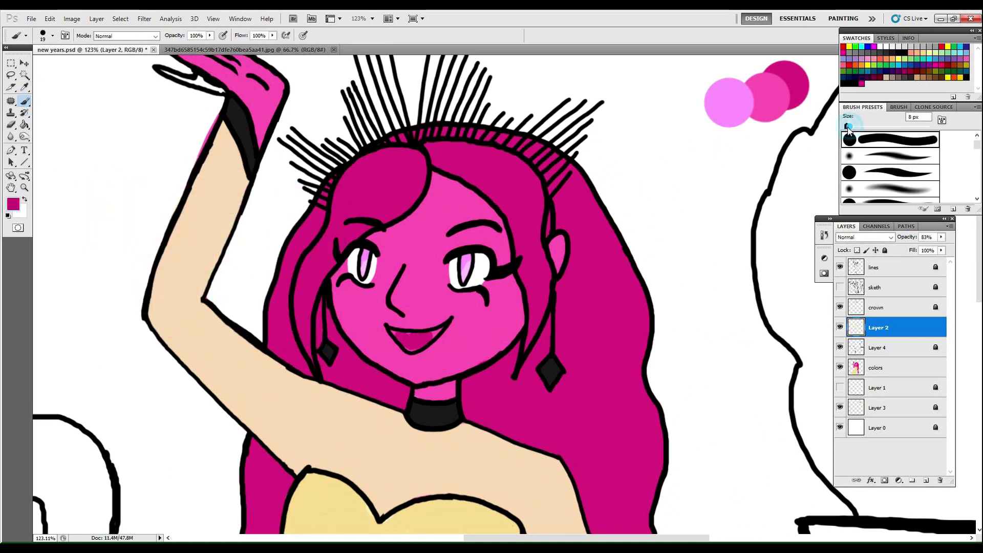
pyautogui.click(50, 19)
pyautogui.click(64, 50)
pyautogui.click(51, 19)
pyautogui.click(64, 50)
pyautogui.click(50, 19)
pyautogui.click(64, 50)
pyautogui.click(51, 19)
pyautogui.click(64, 49)
# Lock Layer 2 and fill the open mouth with deep magenta on the colors layer using an 8 px brush
pyautogui.click(885, 250)
pyautogui.click(877, 367)
pyautogui.moveTo(407, 339)
pyautogui.mouseDown()
pyautogui.moveTo(418, 352)
pyautogui.moveTo(446, 332)
pyautogui.mouseUp()
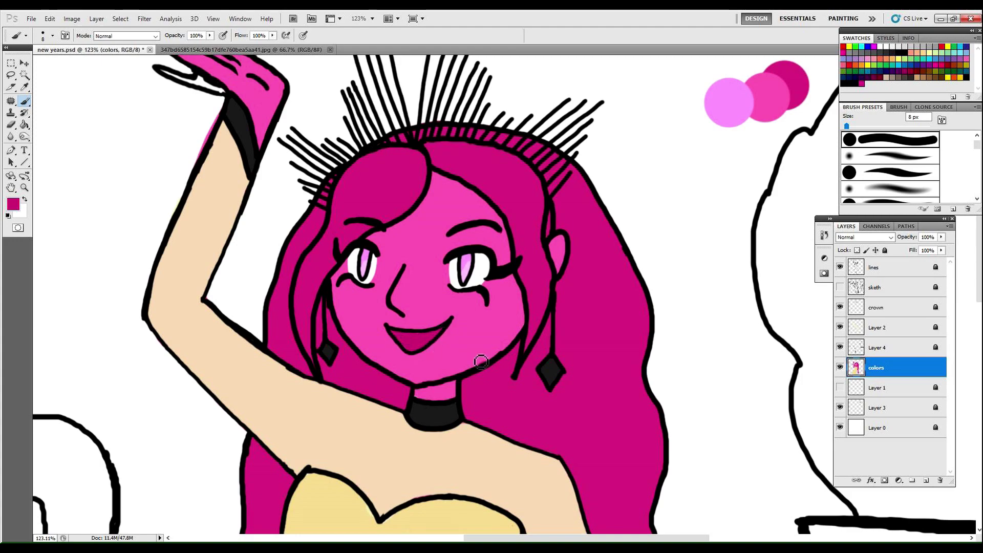
# Draw a wavy black liquid line across the wine glass on the lines layer with a 6 px brush
pyautogui.click(24, 188)
pyautogui.moveTo(585, 260); pyautogui.dragTo(512, 261)
pyautogui.moveTo(503, 165); pyautogui.dragTo(558, 167)
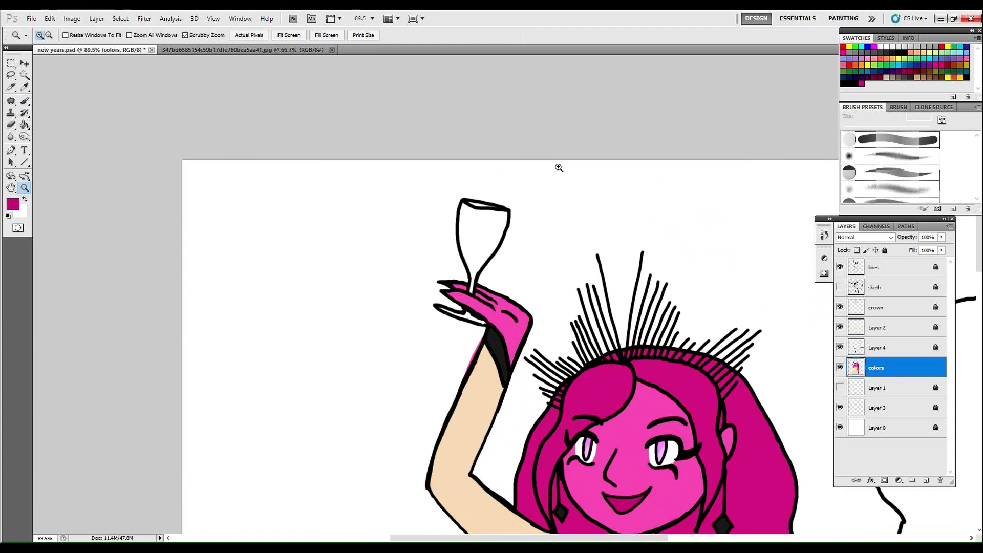
pyautogui.moveTo(500, 214); pyautogui.dragTo(520, 214)
pyautogui.click(879, 270)
pyautogui.press('b')
pyautogui.click(901, 46)
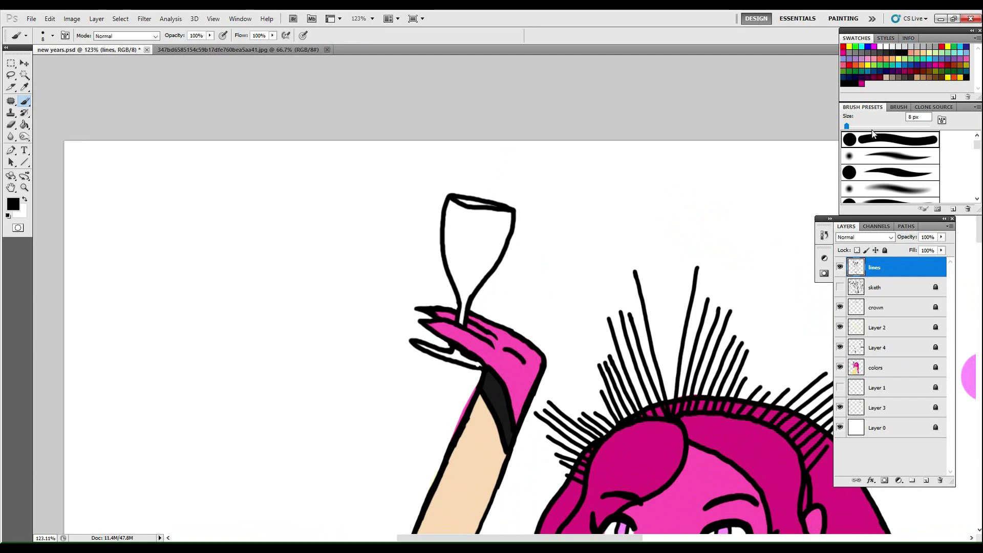
pyautogui.click(888, 137)
pyautogui.moveTo(445, 240); pyautogui.dragTo(500, 229)
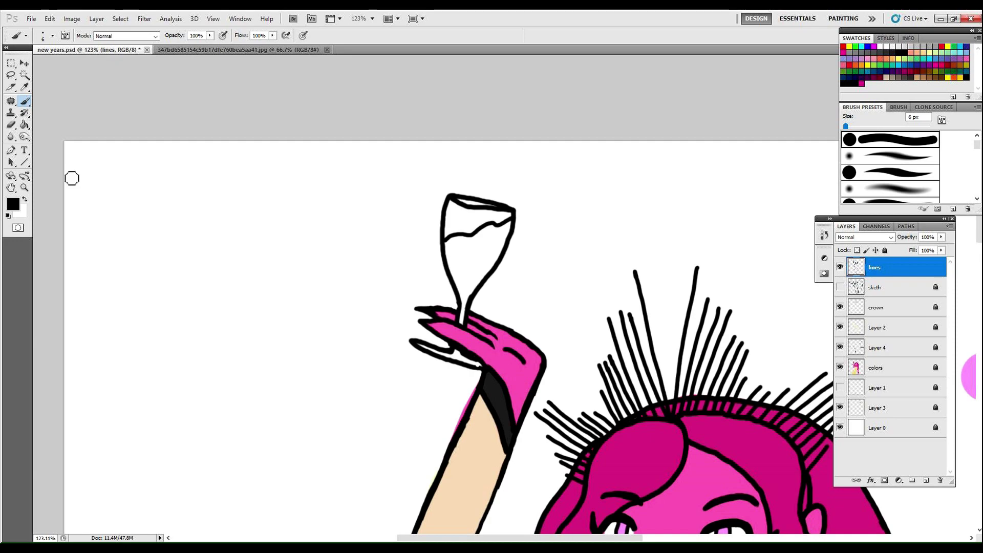
# Move Layer 4 above the lines layer in the layer stack
pyautogui.click(25, 188)
pyautogui.moveTo(571, 324); pyautogui.dragTo(500, 323)
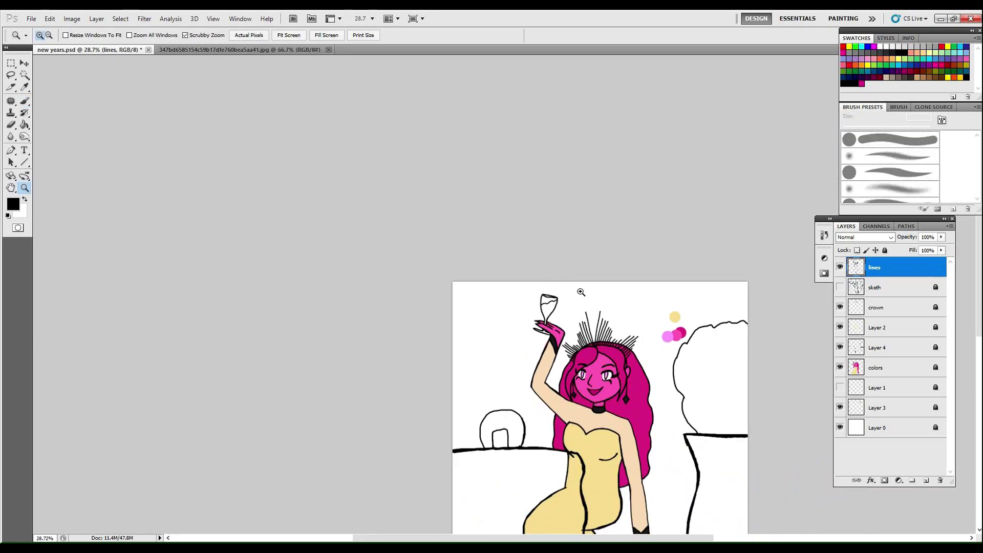
pyautogui.moveTo(584, 288); pyautogui.dragTo(620, 274)
pyautogui.moveTo(582, 380); pyautogui.dragTo(507, 389)
pyautogui.moveTo(631, 450); pyautogui.dragTo(682, 441)
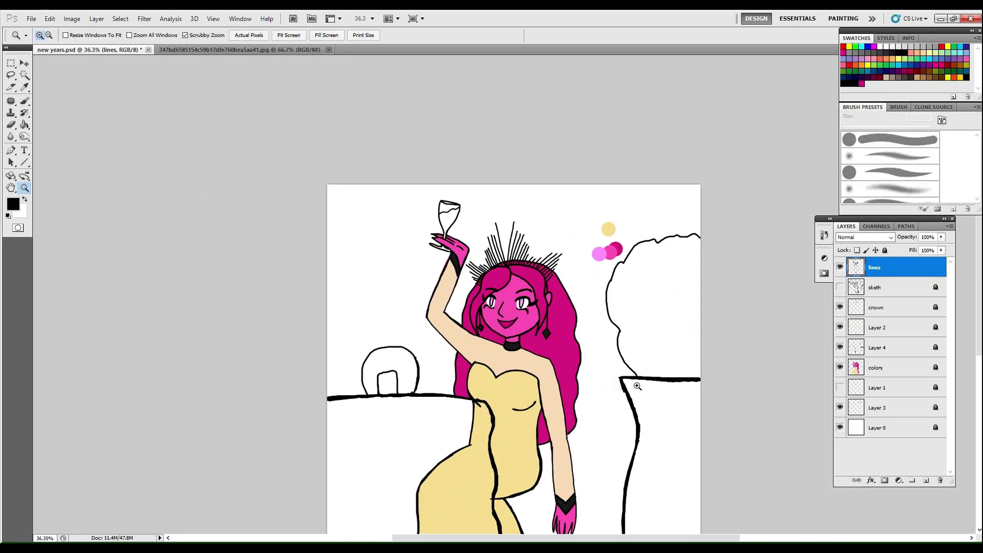
pyautogui.moveTo(878, 347); pyautogui.dragTo(888, 260)
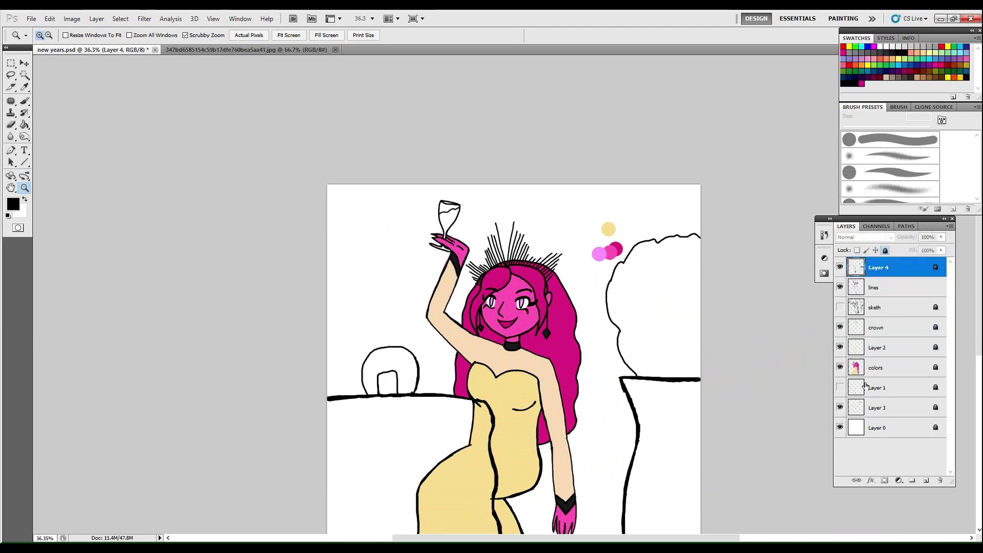
pyautogui.moveTo(534, 498); pyautogui.dragTo(517, 493)
pyautogui.click(517, 493)
pyautogui.click(25, 87)
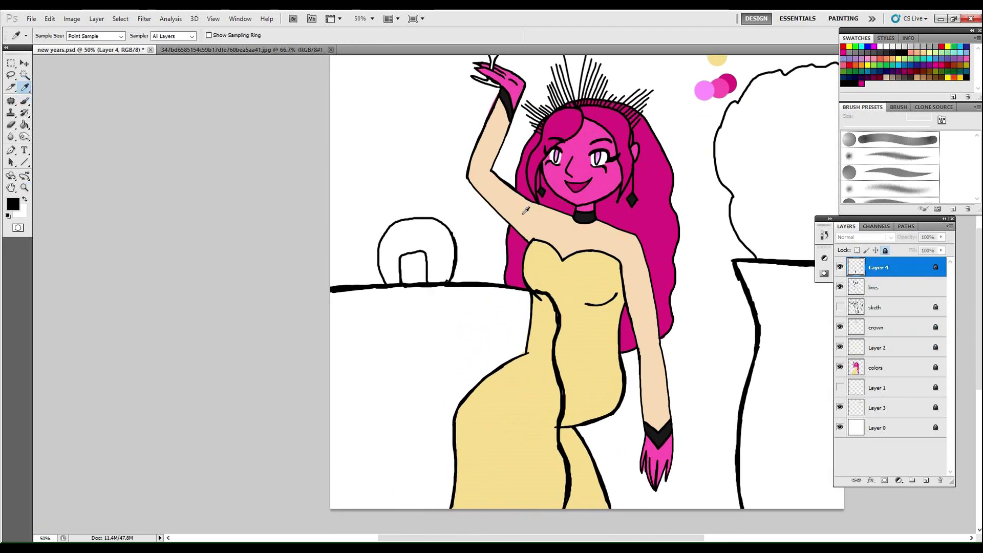
pyautogui.click(913, 347)
pyautogui.doubleClick(912, 347)
pyautogui.click(919, 170)
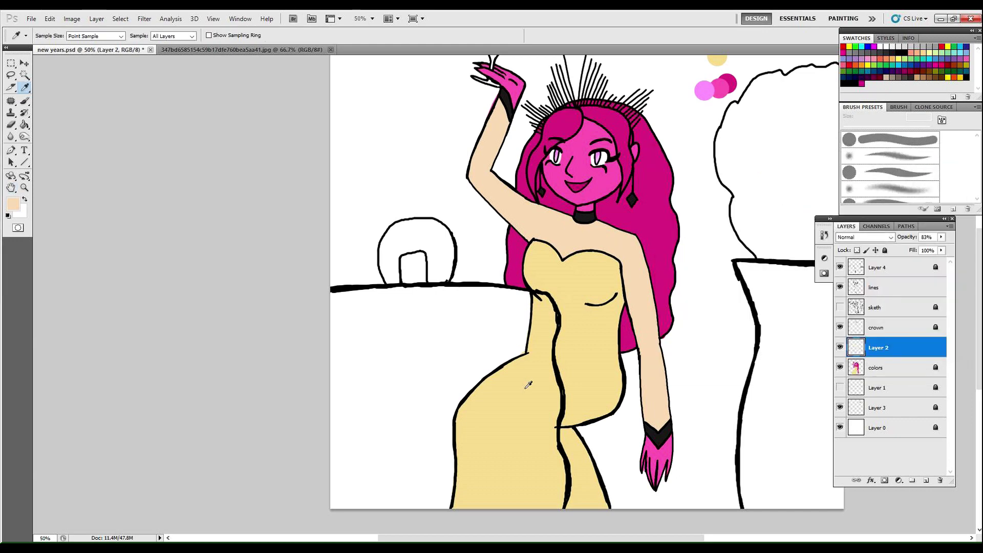
pyautogui.click(885, 250)
# Add a new layer directly beneath Layer 4 and set the foreground color to pale cream
pyautogui.click(900, 268)
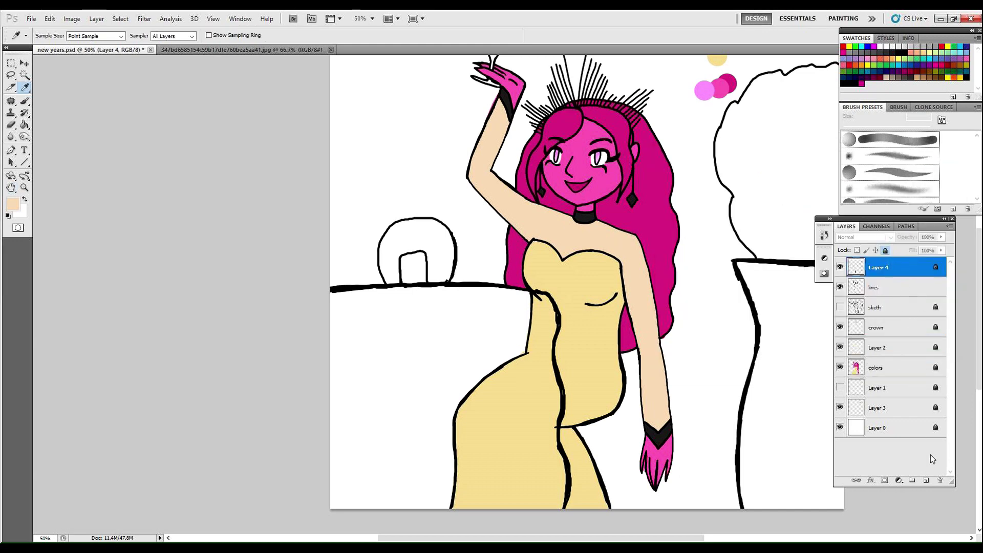
pyautogui.click(926, 480)
pyautogui.moveTo(905, 268); pyautogui.dragTo(905, 295)
pyautogui.click(12, 204)
pyautogui.moveTo(119, 197); pyautogui.dragTo(81, 186)
pyautogui.click(301, 176)
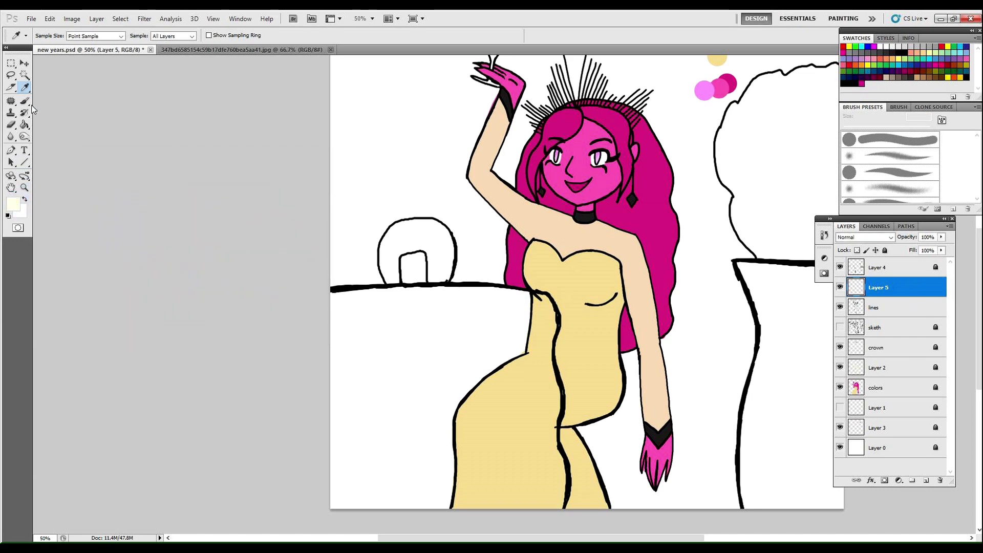
pyautogui.press('b')
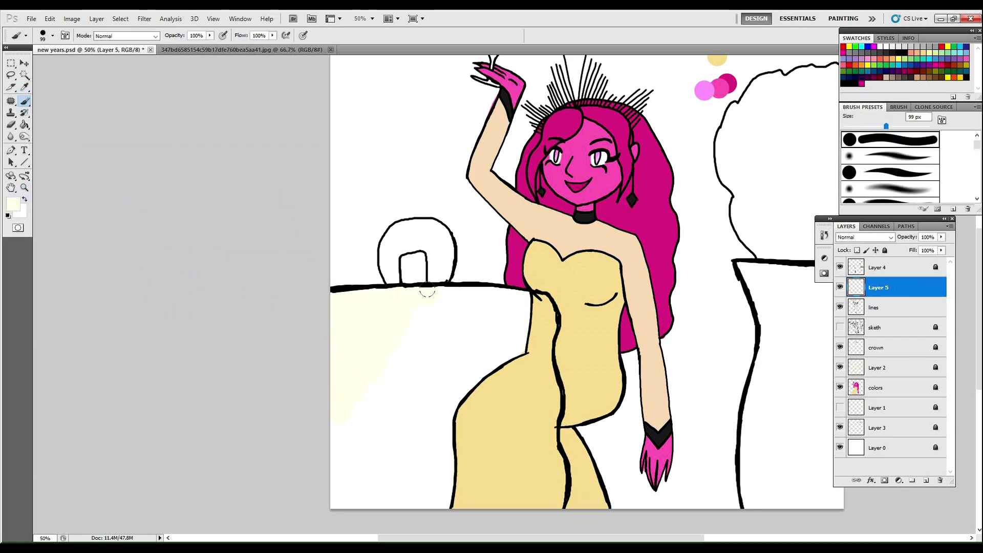
pyautogui.click(50, 18)
pyautogui.click(95, 47)
pyautogui.click(50, 18)
pyautogui.click(95, 47)
# Fill the large foreground shape in front of the skirt with pale cream using a 99 px brush
pyautogui.moveTo(530, 308); pyautogui.dragTo(505, 297)
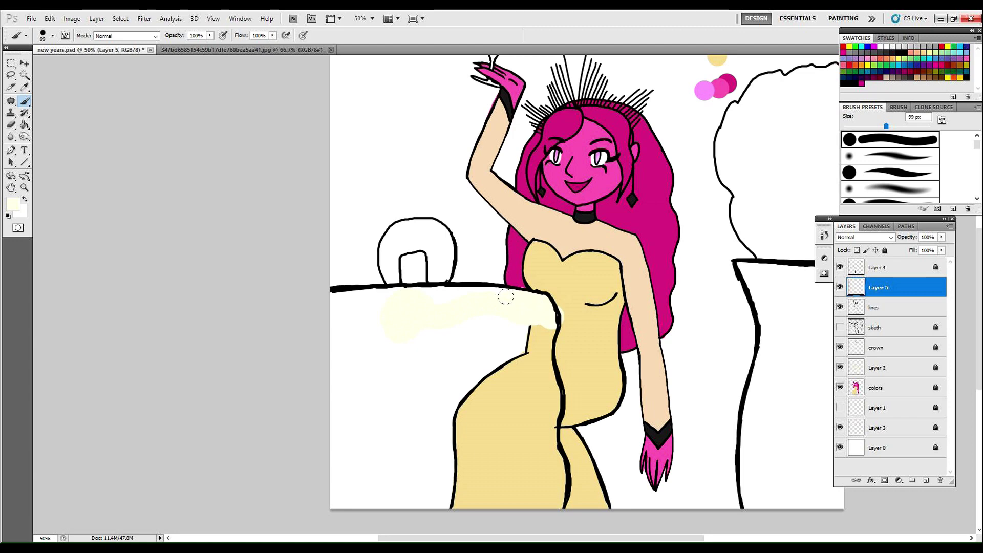
pyautogui.moveTo(400, 374); pyautogui.dragTo(330, 302)
pyautogui.moveTo(426, 346)
pyautogui.mouseDown()
pyautogui.moveTo(522, 358)
pyautogui.moveTo(536, 348)
pyautogui.moveTo(540, 421)
pyautogui.moveTo(518, 414)
pyautogui.moveTo(507, 470)
pyautogui.moveTo(419, 368)
pyautogui.mouseUp()
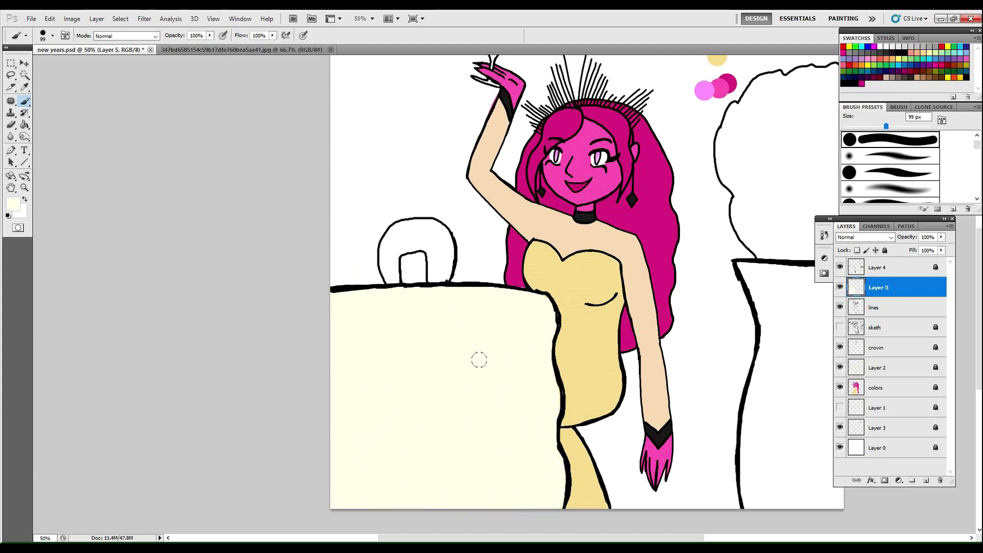
# Pick a green swatch and shift the foreground color to olive green #5e7b19
pyautogui.press('z')
pyautogui.moveTo(564, 294); pyautogui.dragTo(512, 297)
pyautogui.moveTo(722, 215); pyautogui.dragTo(783, 218)
pyautogui.click(850, 72)
pyautogui.click(13, 205)
pyautogui.click(212, 291)
pyautogui.click(212, 285)
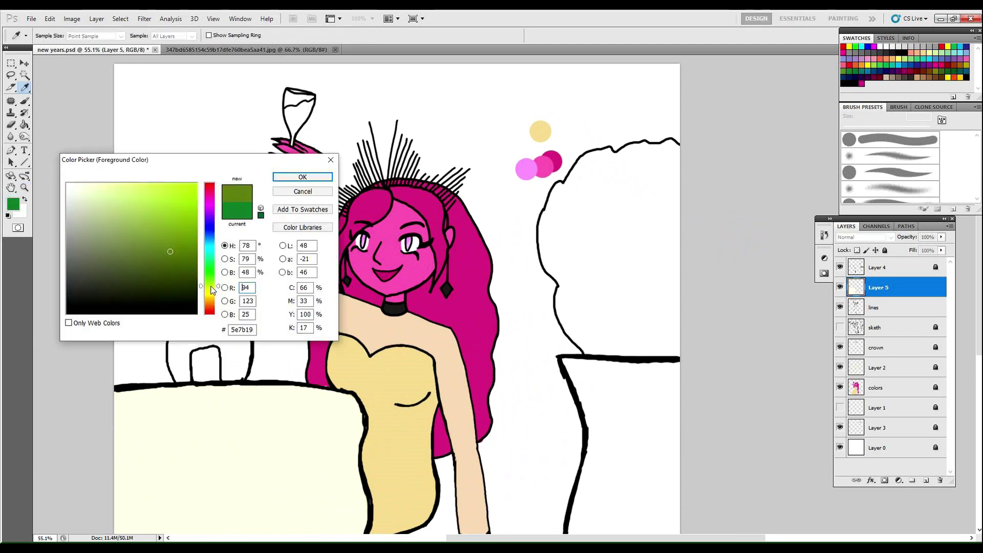
pyautogui.click(312, 179)
# Fill the rounded bush beside the woman with olive green on Layer 5
pyautogui.click(557, 194)
pyautogui.press('b')
pyautogui.moveTo(584, 225)
pyautogui.mouseDown()
pyautogui.moveTo(543, 277)
pyautogui.moveTo(548, 292)
pyautogui.moveTo(531, 237)
pyautogui.moveTo(569, 176)
pyautogui.moveTo(588, 160)
pyautogui.moveTo(661, 154)
pyautogui.moveTo(664, 241)
pyautogui.moveTo(556, 348)
pyautogui.moveTo(635, 379)
pyautogui.moveTo(611, 339)
pyautogui.mouseUp()
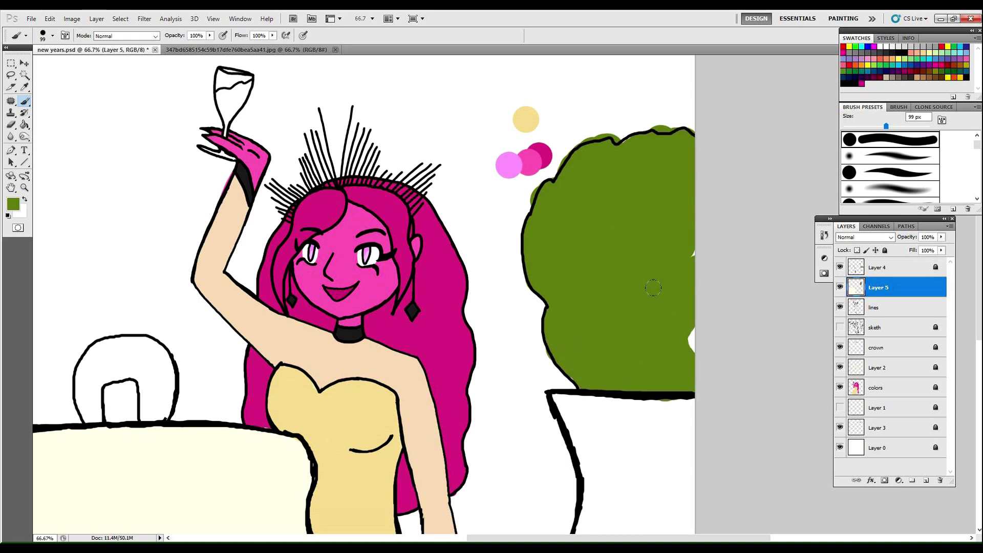
pyautogui.moveTo(620, 162)
pyautogui.mouseDown()
pyautogui.moveTo(536, 287)
pyautogui.moveTo(689, 133)
pyautogui.mouseUp()
# Sample the pale cream from the foreground shape and fill the planter beneath the bush with it
pyautogui.click(24, 188)
pyautogui.moveTo(579, 424); pyautogui.dragTo(535, 441)
pyautogui.click(10, 189)
pyautogui.moveTo(348, 333); pyautogui.dragTo(266, 210)
pyautogui.click(25, 188)
pyautogui.moveTo(478, 295); pyautogui.dragTo(519, 310)
pyautogui.click(24, 87)
pyautogui.click(205, 333)
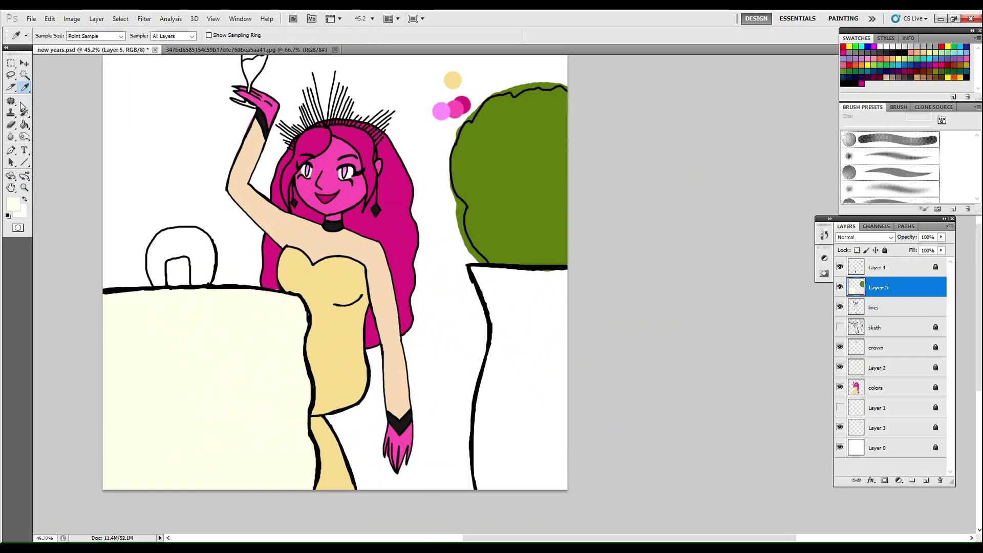
pyautogui.click(24, 101)
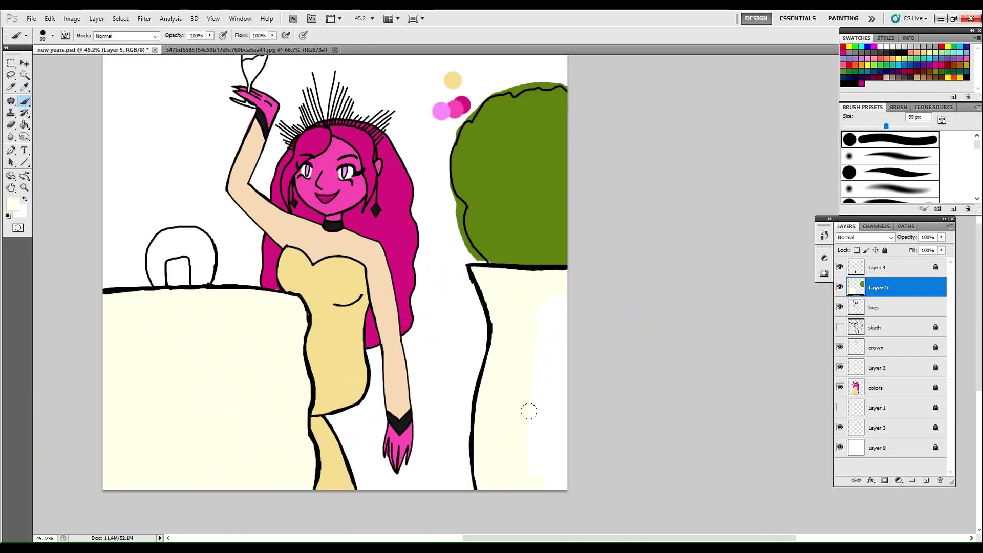
pyautogui.keyDown('alt'); pyautogui.click(484, 252); pyautogui.keyUp('alt')
# Fill the round object with the small arch, behind the cream foreground shape, with light gray
pyautogui.press('z')
pyautogui.moveTo(505, 283); pyautogui.dragTo(474, 260)
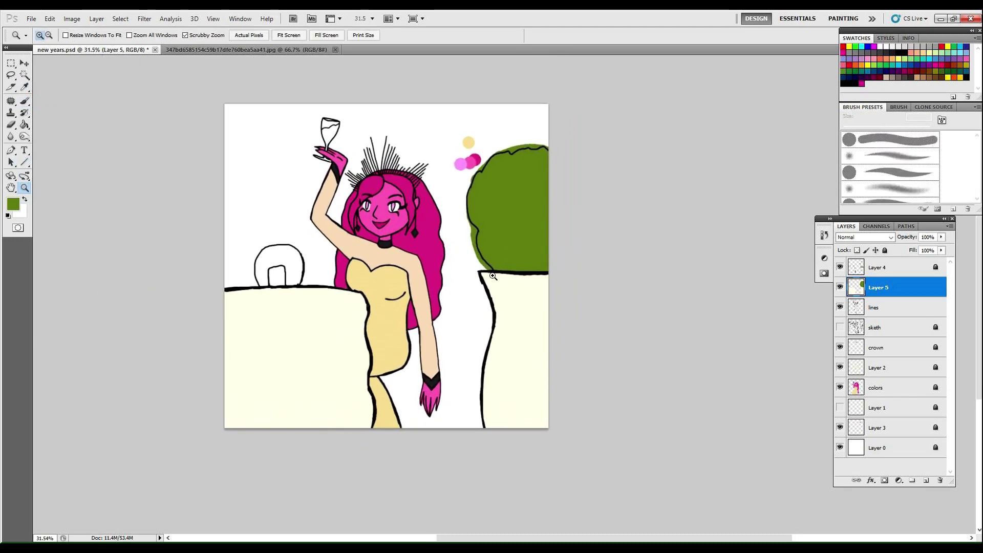
pyautogui.moveTo(374, 150); pyautogui.dragTo(381, 150)
pyautogui.moveTo(258, 262)
pyautogui.mouseDown()
pyautogui.moveTo(328, 260)
pyautogui.moveTo(287, 309)
pyautogui.moveTo(305, 314)
pyautogui.moveTo(237, 310)
pyautogui.moveTo(325, 239)
pyautogui.moveTo(297, 332)
pyautogui.mouseUp()
pyautogui.click(24, 100)
pyautogui.click(894, 46)
pyautogui.click(50, 16)
pyautogui.click(318, 309)
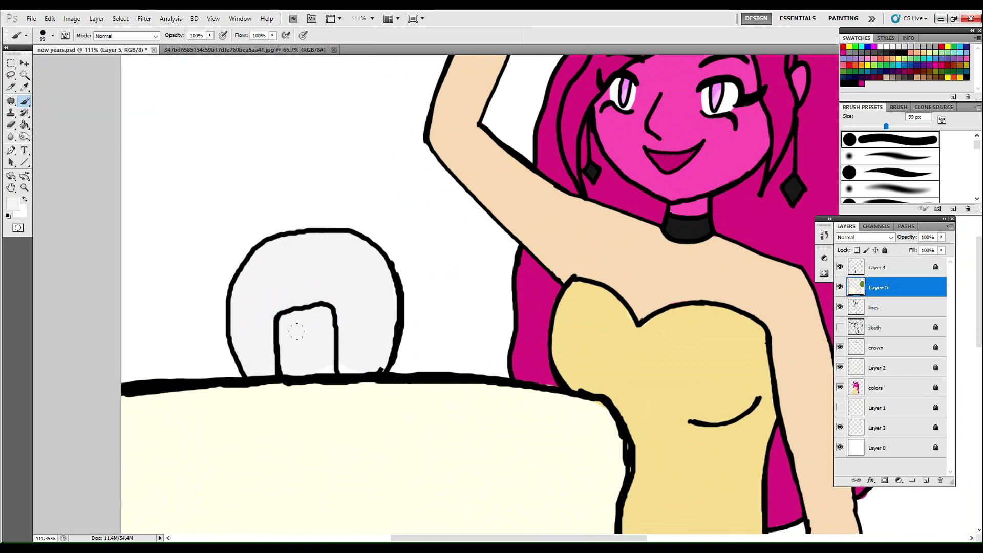
# Sample the pale cream and paint the small arch inside the round globe with a 10 px brush on Layer 5
pyautogui.press('i')
pyautogui.click(24, 101)
pyautogui.click(306, 353)
pyautogui.moveTo(869, 126); pyautogui.dragTo(848, 126)
pyautogui.moveTo(294, 330); pyautogui.dragTo(336, 365)
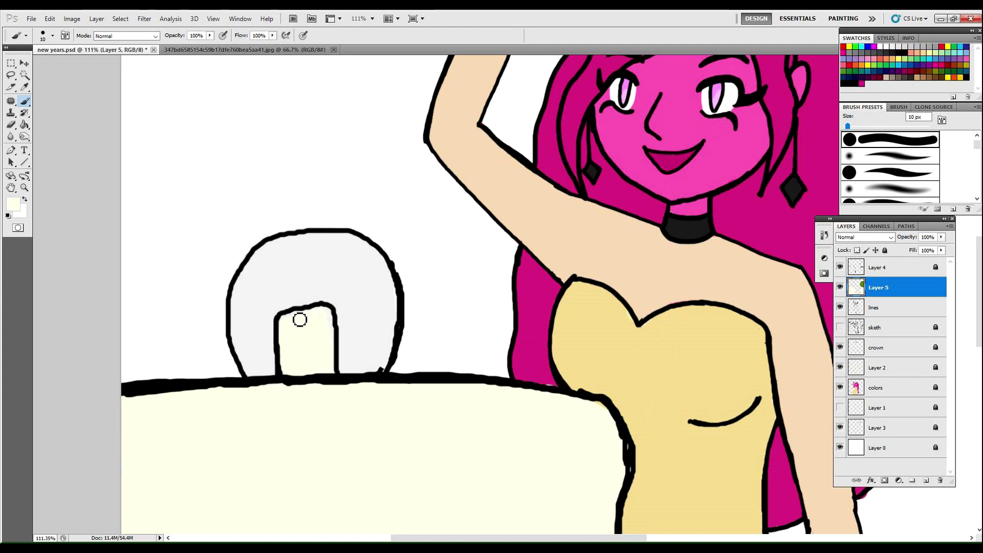
# Lock Layer 5, unlock Layer 4 and draw a short black wick on top of the cream candle
pyautogui.click(877, 267)
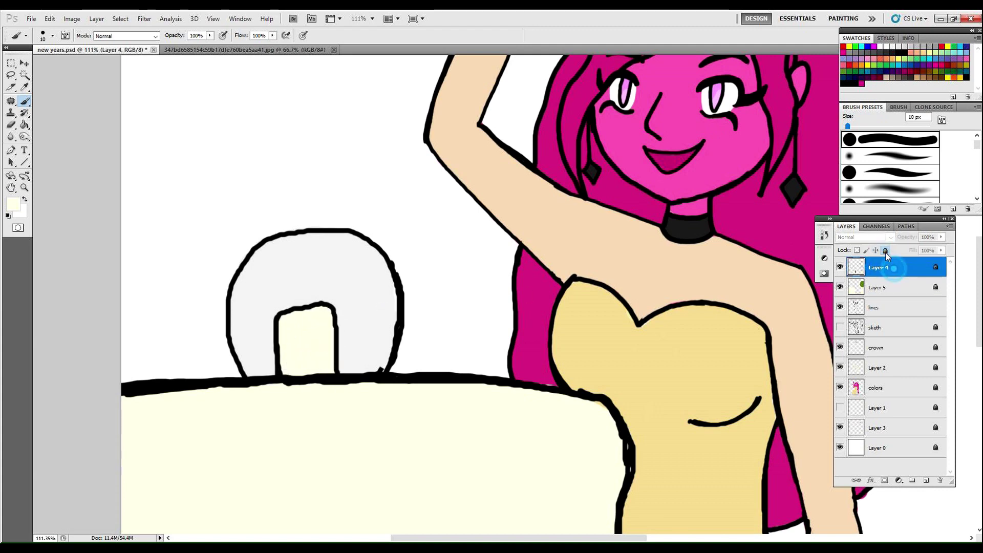
pyautogui.click(901, 52)
pyautogui.moveTo(304, 307); pyautogui.dragTo(303, 298)
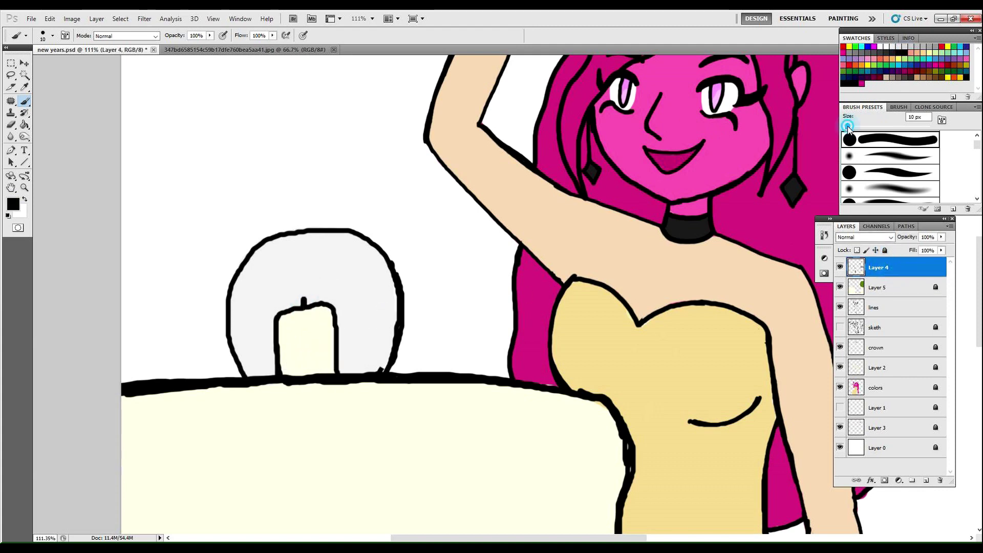
# Add a new layer and paint an orange flame with a yellow core above the wick using a 9 px brush
pyautogui.click(927, 481)
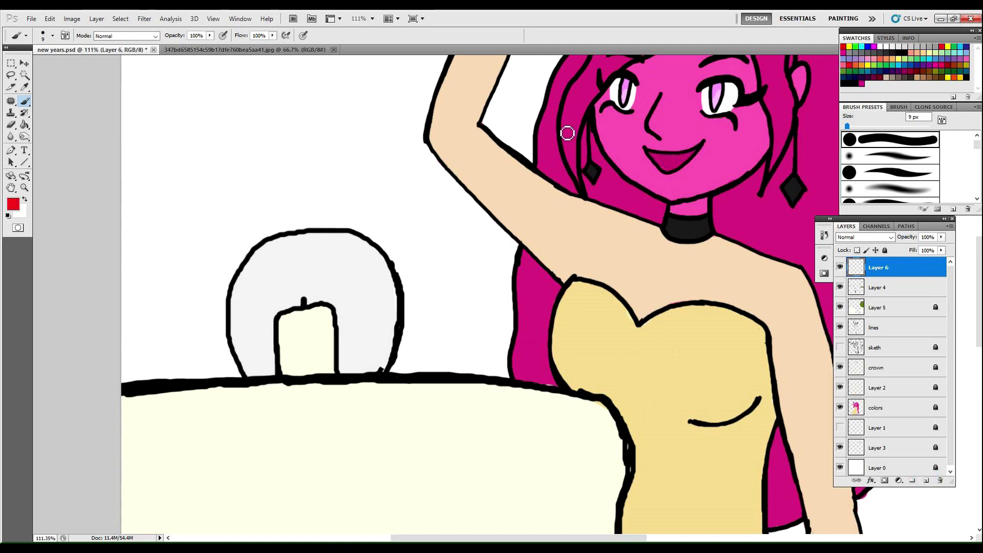
pyautogui.click(860, 60)
pyautogui.moveTo(304, 301)
pyautogui.mouseDown()
pyautogui.moveTo(293, 270)
pyautogui.moveTo(304, 290)
pyautogui.mouseUp()
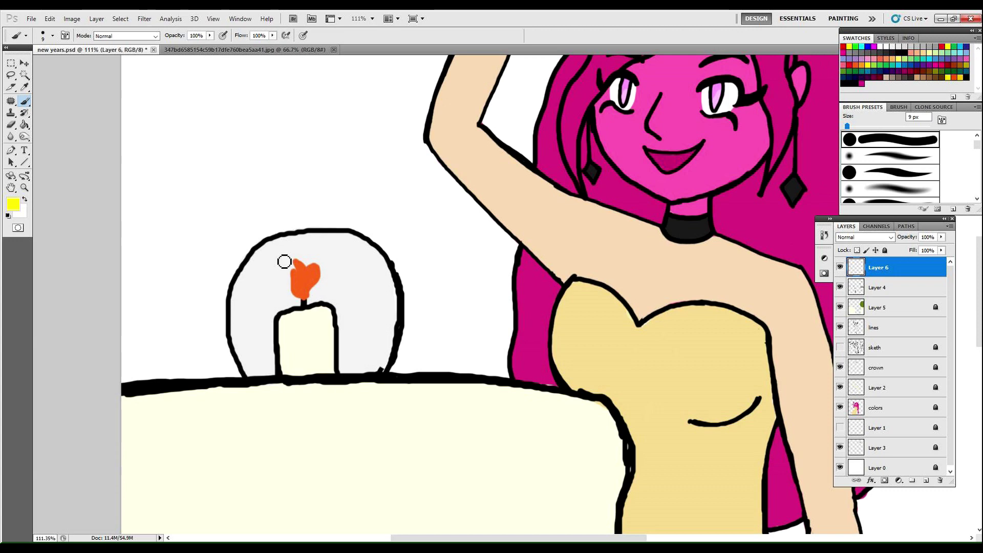
pyautogui.click(13, 204)
pyautogui.click(287, 175)
pyautogui.moveTo(298, 279); pyautogui.dragTo(304, 286)
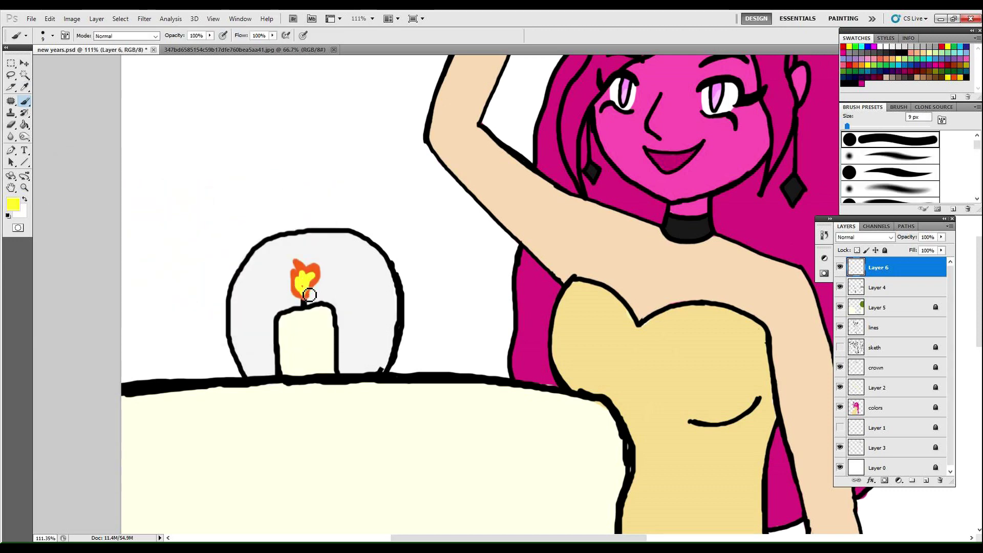
# Thin the flame's edges with a 27 px eraser and blend its colors upward with the Smudge tool at 25 px
pyautogui.click(10, 125)
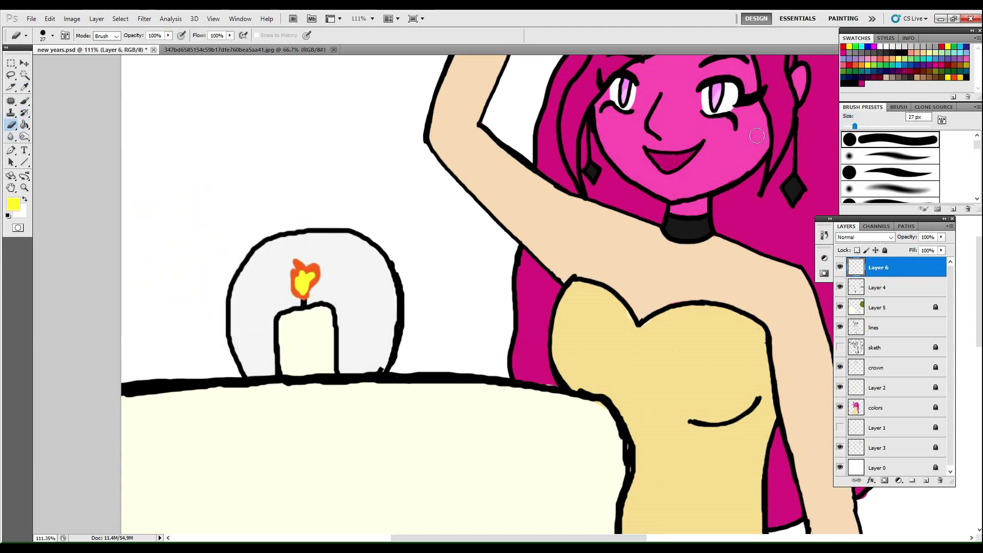
pyautogui.moveTo(322, 267)
pyautogui.mouseDown()
pyautogui.moveTo(289, 274)
pyautogui.moveTo(291, 296)
pyautogui.mouseUp()
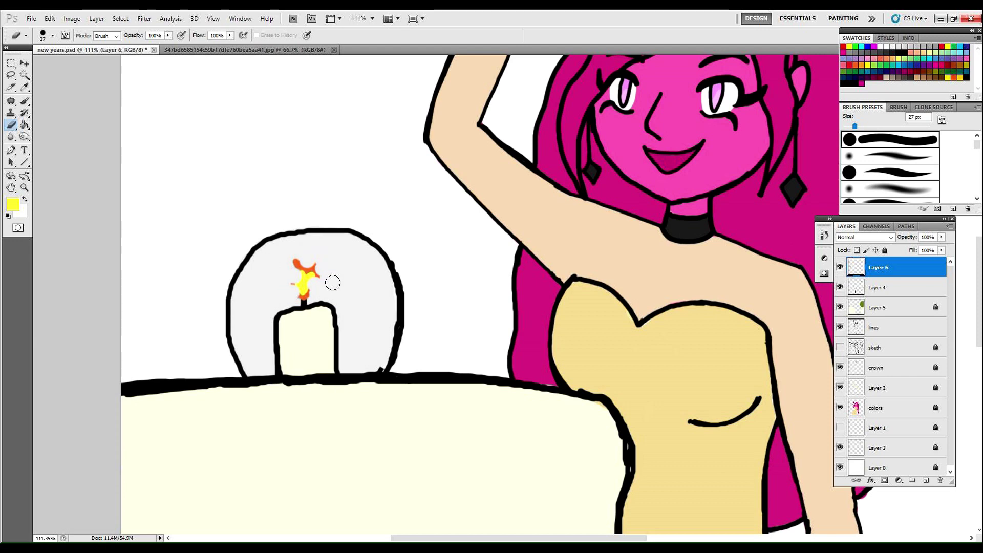
pyautogui.click(24, 136)
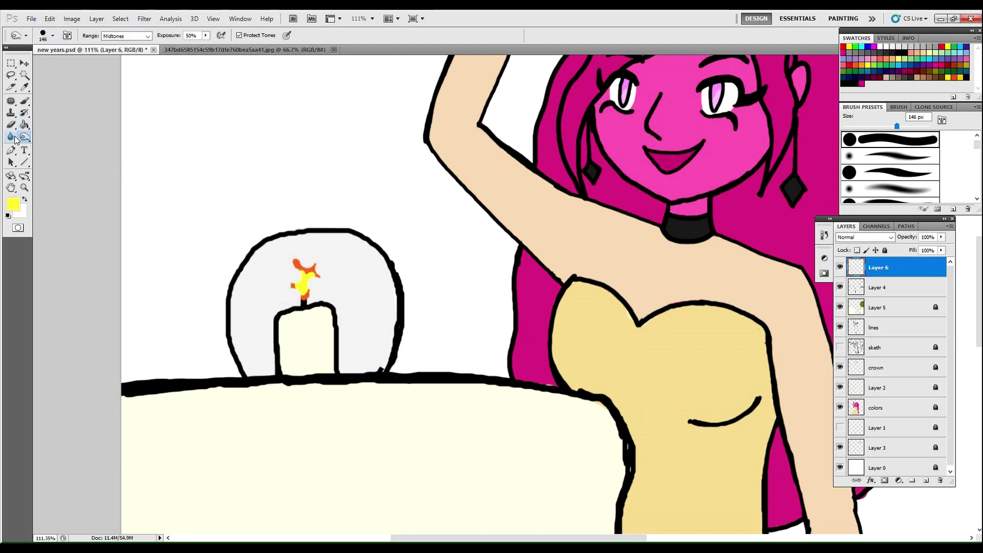
pyautogui.click(12, 137)
pyautogui.moveTo(10, 142); pyautogui.dragTo(51, 153)
pyautogui.click(859, 127)
pyautogui.moveTo(305, 294)
pyautogui.mouseDown()
pyautogui.moveTo(316, 262)
pyautogui.moveTo(305, 291)
pyautogui.moveTo(296, 281)
pyautogui.mouseUp()
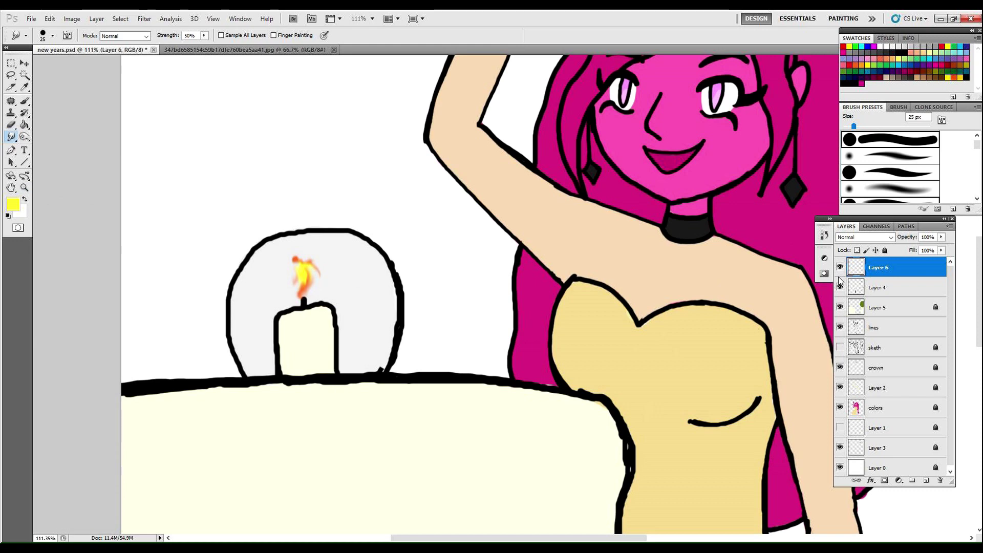
pyautogui.moveTo(304, 296); pyautogui.dragTo(311, 274)
# Apply a yellow Outer Glow layer style to the flame on Layer 6
pyautogui.doubleClick(911, 263)
pyautogui.click(686, 216)
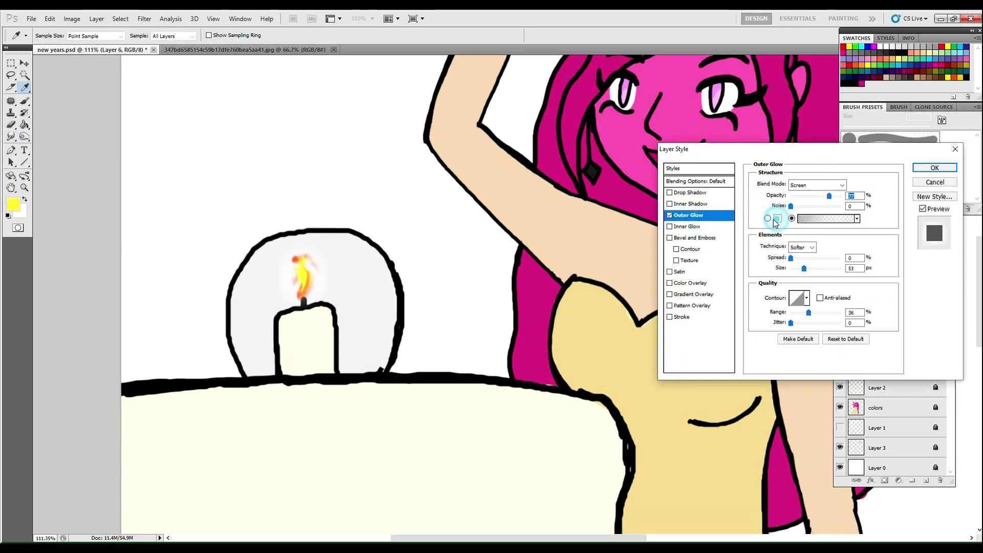
pyautogui.click(777, 218)
pyautogui.click(303, 176)
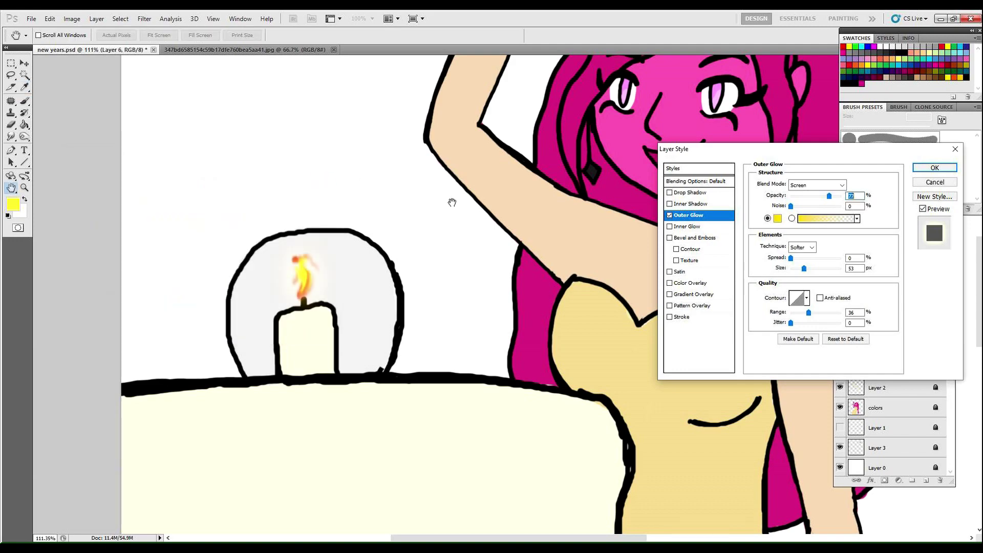
pyautogui.click(925, 169)
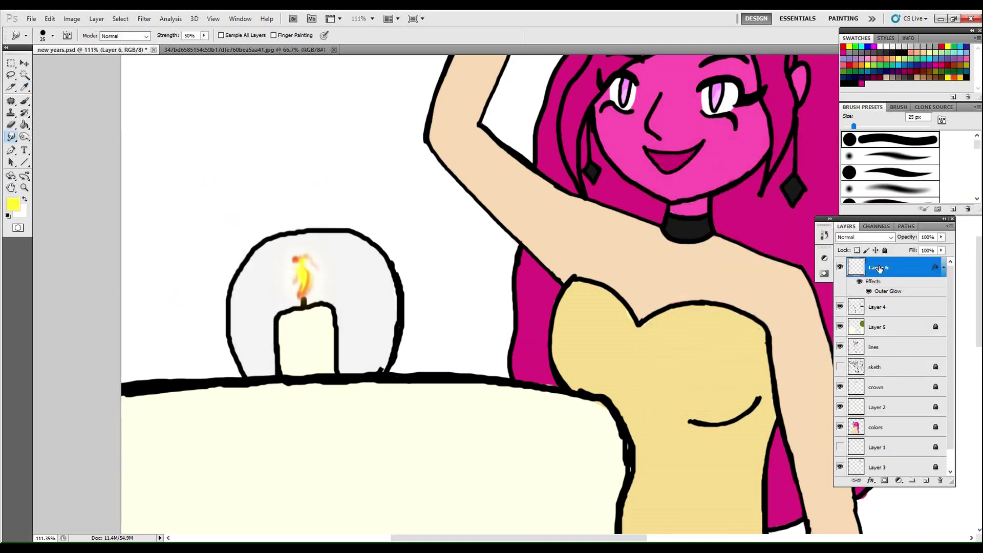
# Lock Layers 6 and 4, unlock Layer 5 and add a new layer directly above it
pyautogui.press('z')
pyautogui.moveTo(541, 338); pyautogui.dragTo(446, 346)
pyautogui.click(746, 310)
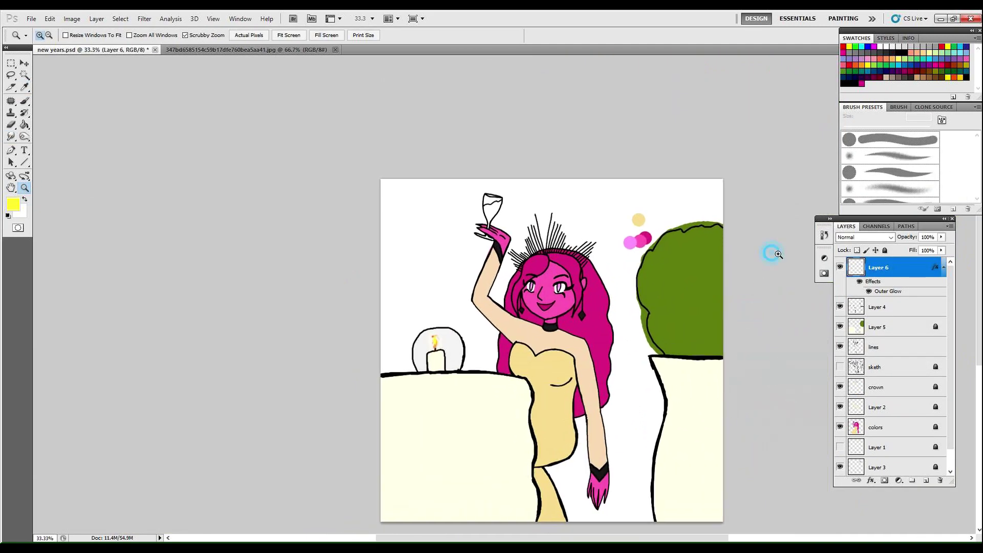
pyautogui.moveTo(774, 253); pyautogui.dragTo(827, 259)
pyautogui.click(885, 250)
pyautogui.click(909, 308)
pyautogui.click(910, 325)
pyautogui.click(885, 251)
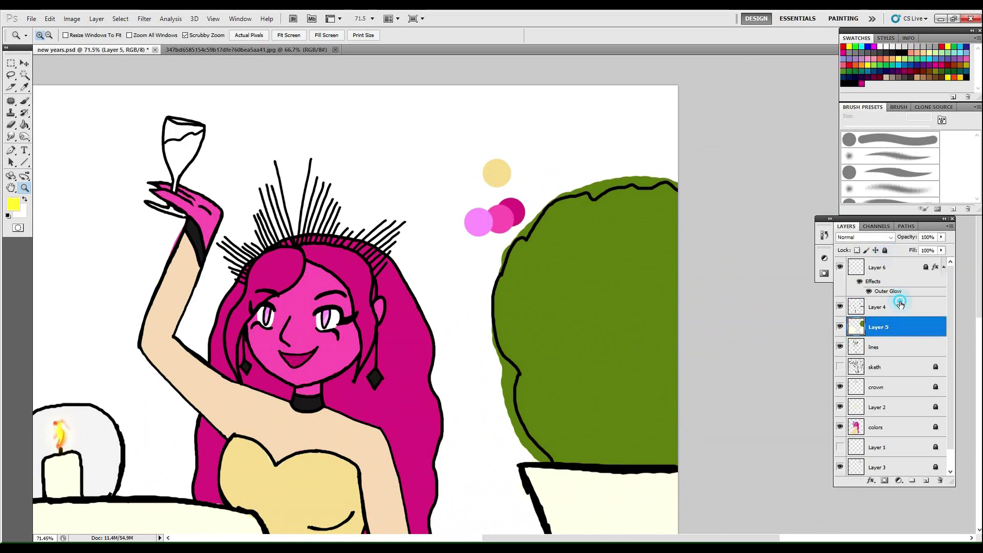
pyautogui.click(926, 480)
# Sample the light gray and paint five-petal flowers along the top of the bush with a 9 px brush
pyautogui.moveTo(654, 294); pyautogui.dragTo(690, 296)
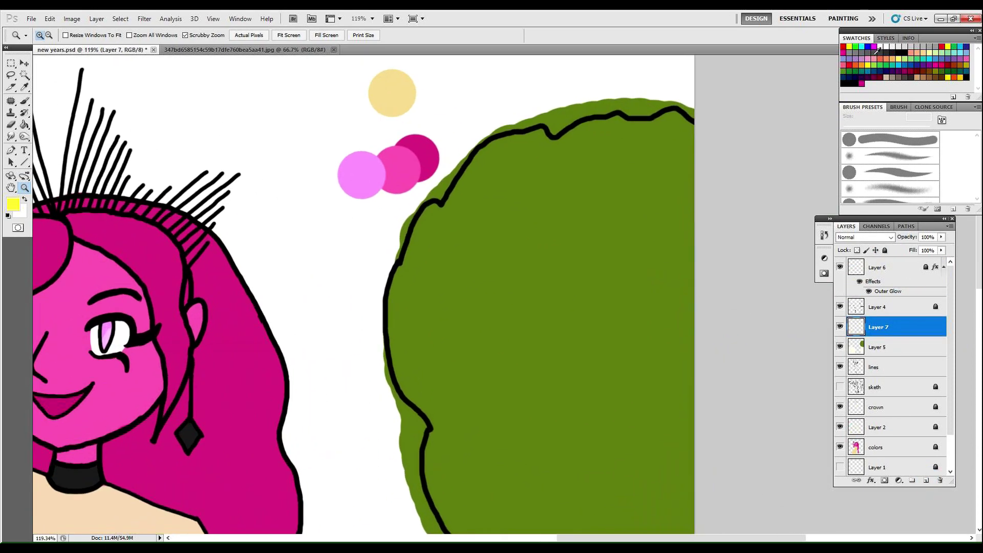
pyautogui.click(25, 88)
pyautogui.click(26, 188)
pyautogui.click(24, 88)
pyautogui.click(46, 417)
pyautogui.click(24, 188)
pyautogui.click(25, 87)
pyautogui.click(39, 371)
pyautogui.click(24, 188)
pyautogui.moveTo(396, 249); pyautogui.dragTo(446, 252)
pyautogui.click(350, 316)
pyautogui.press('b')
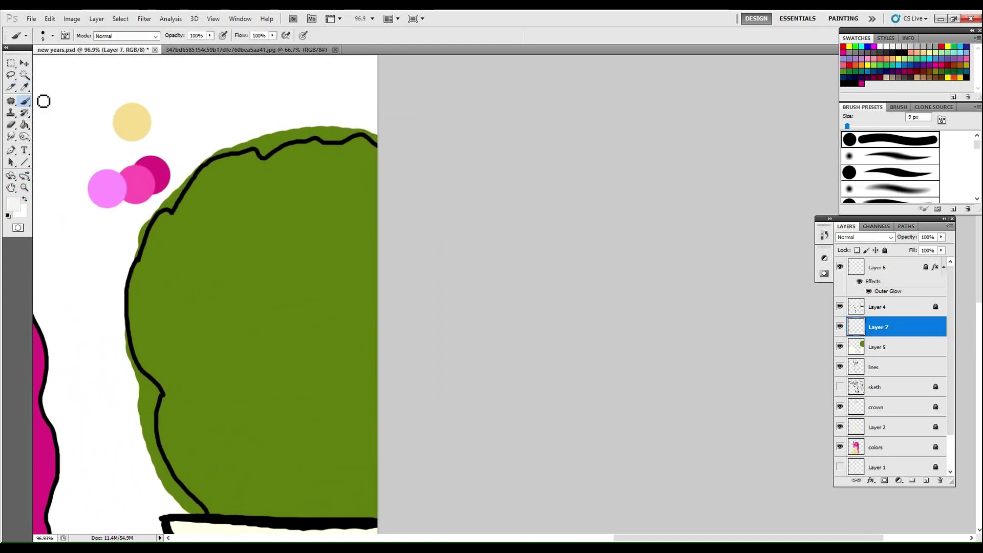
pyautogui.moveTo(232, 195)
pyautogui.mouseDown()
pyautogui.moveTo(241, 179)
pyautogui.moveTo(219, 207)
pyautogui.moveTo(244, 220)
pyautogui.mouseUp()
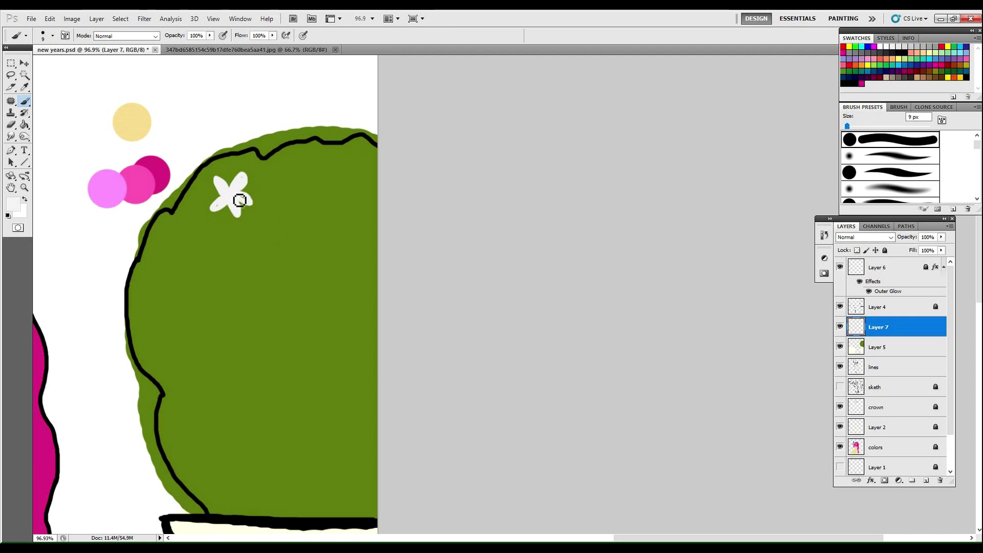
pyautogui.moveTo(311, 186)
pyautogui.mouseDown()
pyautogui.moveTo(302, 158)
pyautogui.moveTo(321, 161)
pyautogui.moveTo(308, 179)
pyautogui.moveTo(355, 210)
pyautogui.mouseUp()
pyautogui.moveTo(365, 189); pyautogui.dragTo(360, 213)
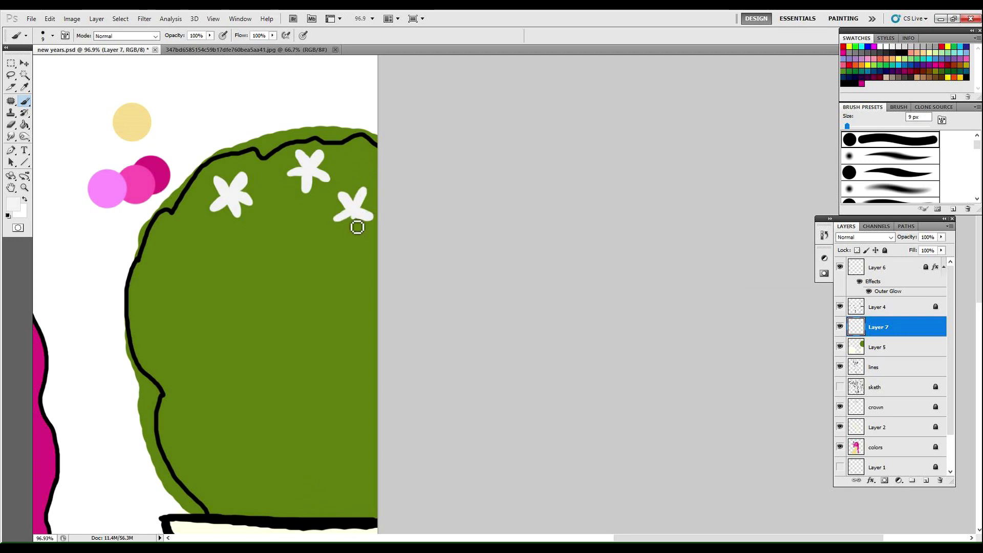
pyautogui.moveTo(379, 157); pyautogui.dragTo(376, 161)
# Move Layer 7 above Layer 4 and paint more light gray flowers across the upper middle of the bush
pyautogui.moveTo(283, 226); pyautogui.dragTo(293, 227)
pyautogui.moveTo(888, 328); pyautogui.dragTo(894, 297)
pyautogui.moveTo(288, 232)
pyautogui.mouseDown()
pyautogui.moveTo(270, 225)
pyautogui.moveTo(303, 224)
pyautogui.mouseUp()
pyautogui.moveTo(290, 233); pyautogui.dragTo(302, 247)
pyautogui.moveTo(205, 254)
pyautogui.mouseDown()
pyautogui.moveTo(199, 240)
pyautogui.moveTo(217, 242)
pyautogui.moveTo(189, 260)
pyautogui.mouseUp()
pyautogui.moveTo(207, 257); pyautogui.dragTo(203, 270)
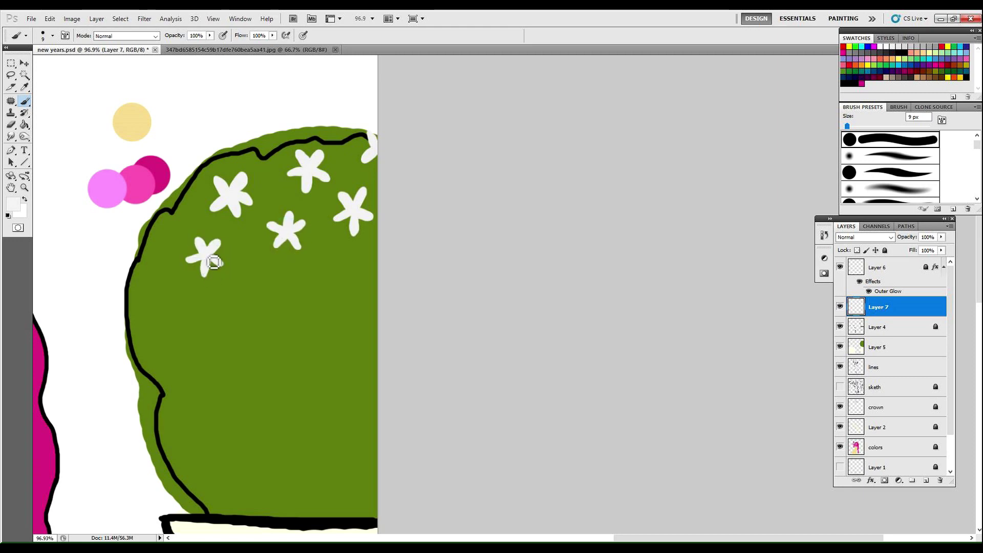
pyautogui.moveTo(142, 256)
pyautogui.mouseDown()
pyautogui.moveTo(158, 259)
pyautogui.moveTo(140, 279)
pyautogui.moveTo(164, 275)
pyautogui.mouseUp()
pyautogui.moveTo(252, 297)
pyautogui.mouseDown()
pyautogui.moveTo(282, 295)
pyautogui.moveTo(239, 316)
pyautogui.mouseUp()
pyautogui.moveTo(179, 313)
pyautogui.mouseDown()
pyautogui.moveTo(180, 332)
pyautogui.moveTo(186, 326)
pyautogui.moveTo(166, 319)
pyautogui.moveTo(172, 347)
pyautogui.moveTo(199, 327)
pyautogui.mouseUp()
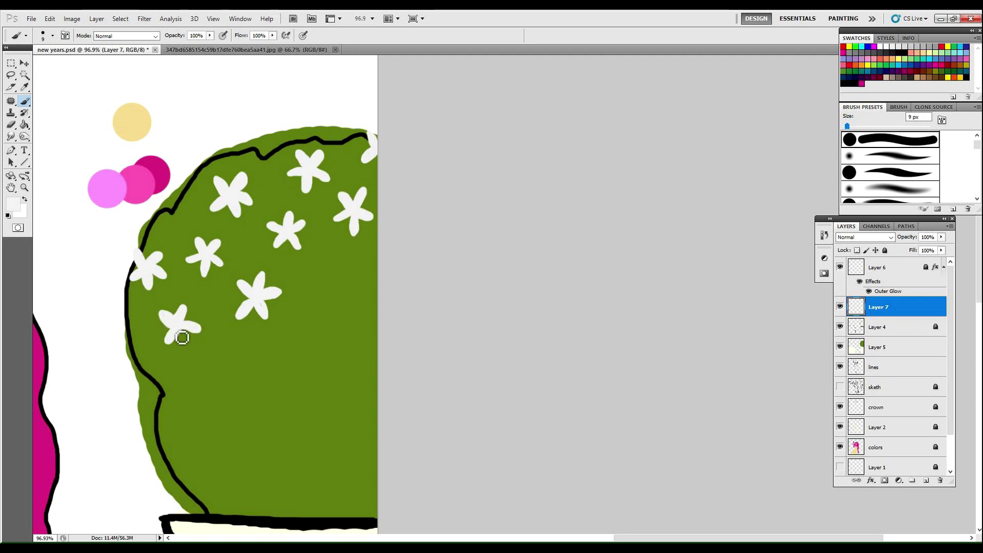
# Paint light gray five-petal flowers across the middle of the bush and down its outer edge
pyautogui.moveTo(325, 272)
pyautogui.mouseDown()
pyautogui.moveTo(349, 293)
pyautogui.moveTo(357, 284)
pyautogui.moveTo(328, 299)
pyautogui.mouseUp()
pyautogui.moveTo(344, 286)
pyautogui.mouseDown()
pyautogui.moveTo(368, 302)
pyautogui.moveTo(355, 294)
pyautogui.moveTo(351, 311)
pyautogui.moveTo(301, 335)
pyautogui.moveTo(302, 353)
pyautogui.moveTo(284, 349)
pyautogui.moveTo(321, 343)
pyautogui.moveTo(287, 375)
pyautogui.moveTo(305, 358)
pyautogui.moveTo(311, 364)
pyautogui.moveTo(223, 380)
pyautogui.moveTo(257, 376)
pyautogui.mouseUp()
pyautogui.moveTo(234, 380); pyautogui.dragTo(221, 392)
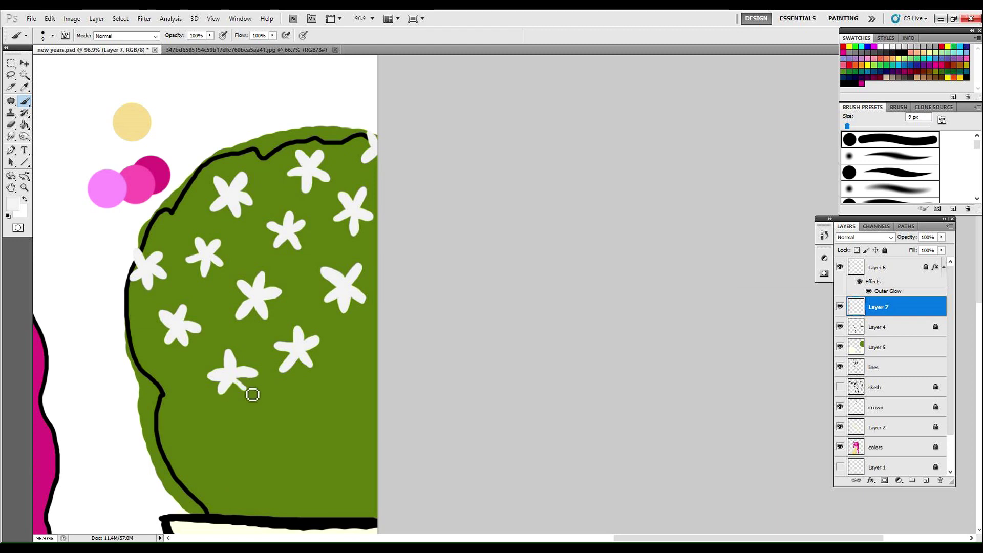
pyautogui.moveTo(371, 363)
pyautogui.mouseDown()
pyautogui.moveTo(362, 364)
pyautogui.moveTo(375, 356)
pyautogui.mouseUp()
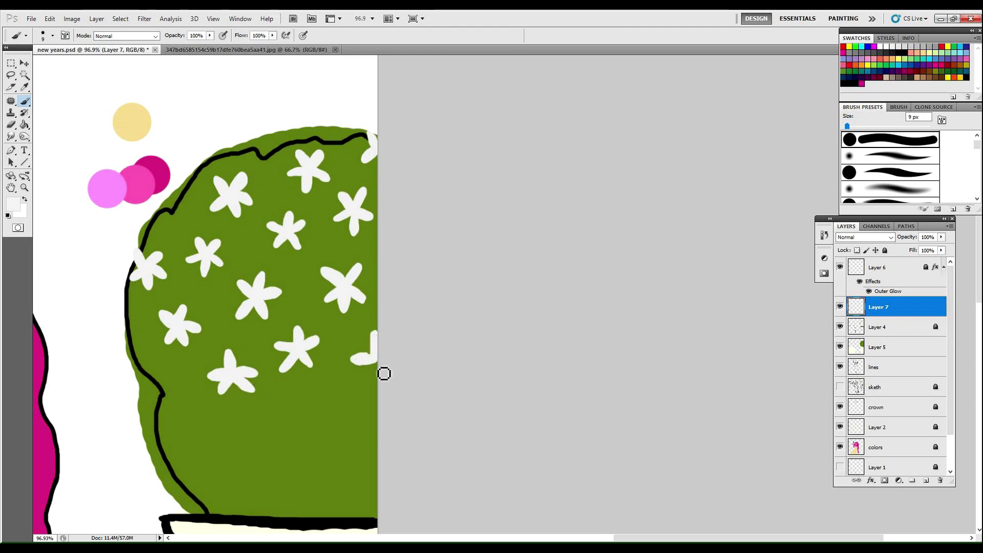
pyautogui.moveTo(168, 383)
pyautogui.mouseDown()
pyautogui.moveTo(167, 365)
pyautogui.moveTo(167, 388)
pyautogui.mouseUp()
pyautogui.moveTo(206, 433)
pyautogui.mouseDown()
pyautogui.moveTo(200, 410)
pyautogui.moveTo(212, 438)
pyautogui.mouseUp()
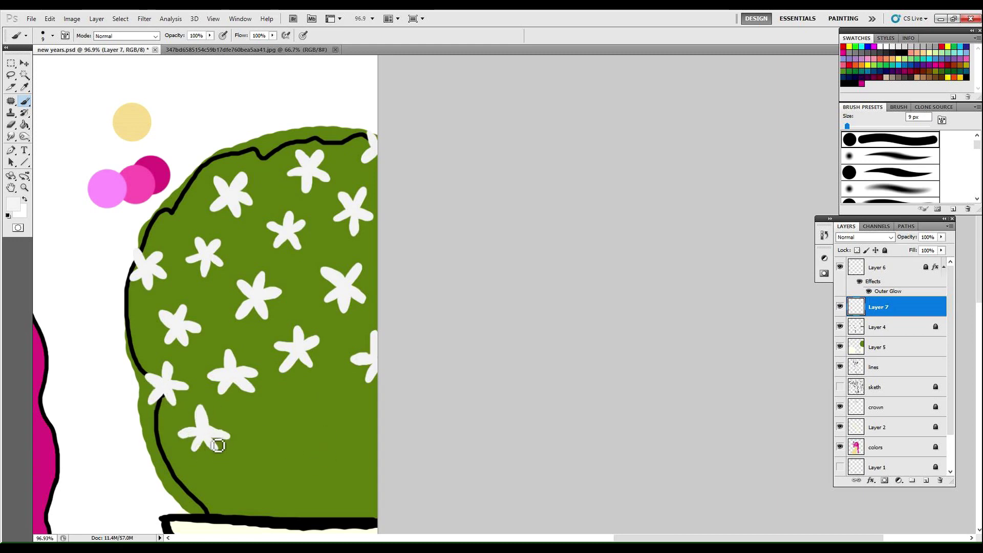
# Fill the lower part of the bush, down to the planter rim, with light gray five-petal flowers
pyautogui.moveTo(287, 431)
pyautogui.mouseDown()
pyautogui.moveTo(304, 414)
pyautogui.moveTo(277, 441)
pyautogui.moveTo(291, 449)
pyautogui.mouseUp()
pyautogui.moveTo(357, 431)
pyautogui.mouseDown()
pyautogui.moveTo(347, 413)
pyautogui.moveTo(364, 428)
pyautogui.moveTo(359, 452)
pyautogui.mouseUp()
pyautogui.moveTo(249, 459)
pyautogui.mouseDown()
pyautogui.moveTo(243, 486)
pyautogui.moveTo(265, 478)
pyautogui.moveTo(246, 495)
pyautogui.mouseUp()
pyautogui.moveTo(318, 484)
pyautogui.mouseDown()
pyautogui.moveTo(315, 462)
pyautogui.moveTo(324, 489)
pyautogui.moveTo(338, 486)
pyautogui.moveTo(316, 511)
pyautogui.mouseUp()
pyautogui.moveTo(324, 492); pyautogui.dragTo(343, 508)
pyautogui.moveTo(193, 478)
pyautogui.mouseDown()
pyautogui.moveTo(192, 506)
pyautogui.moveTo(220, 500)
pyautogui.moveTo(210, 522)
pyautogui.mouseUp()
pyautogui.moveTo(378, 490); pyautogui.dragTo(366, 514)
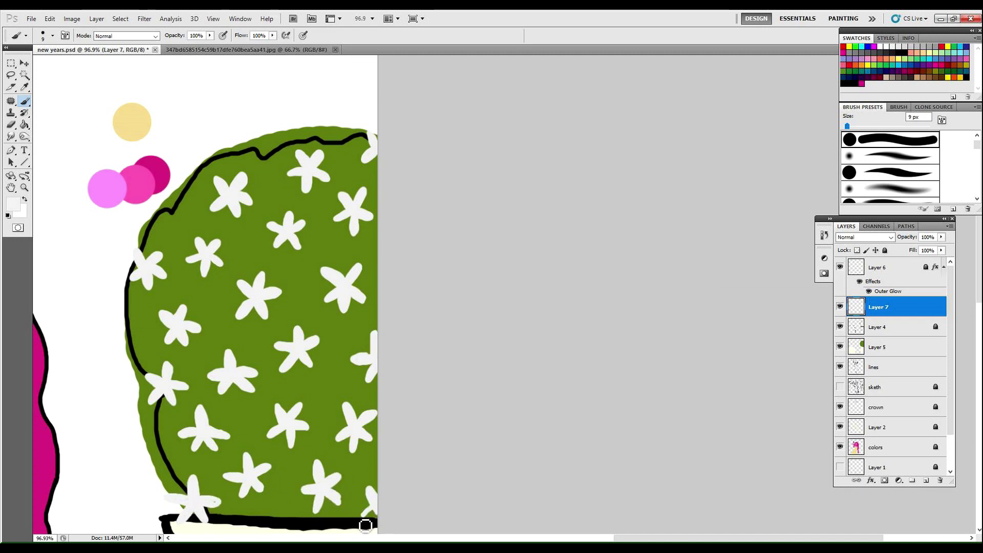
pyautogui.moveTo(147, 432)
pyautogui.mouseDown()
pyautogui.moveTo(160, 452)
pyautogui.moveTo(176, 436)
pyautogui.mouseUp()
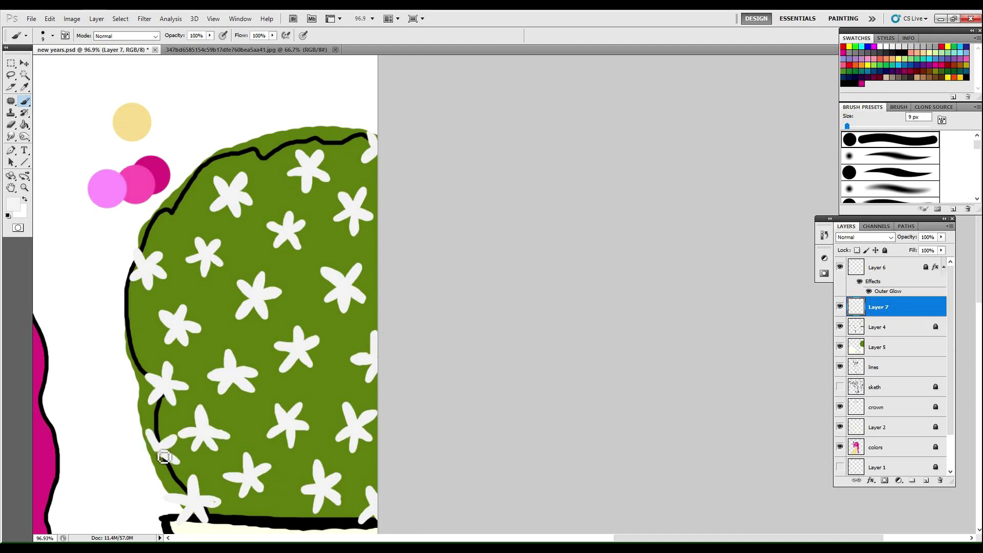
# Lock the flower layer, Layer 7, and make Layer 5 the active layer
pyautogui.press('z')
pyautogui.moveTo(455, 293); pyautogui.dragTo(403, 304)
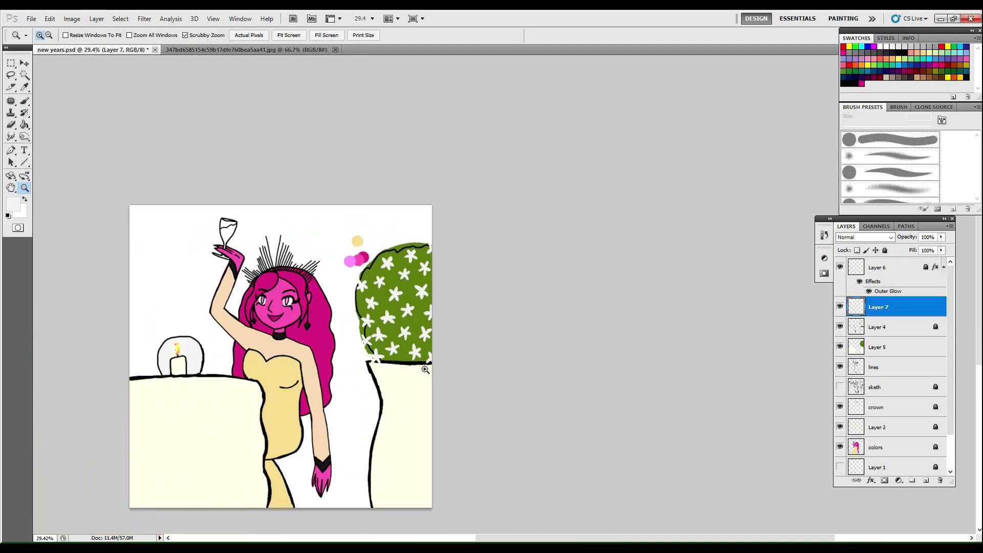
pyautogui.click(410, 233)
pyautogui.click(885, 251)
pyautogui.click(893, 342)
# Toggle the visibility of the lines, Layer 4 and sketh layers to check what each contains
pyautogui.moveTo(411, 422)
pyautogui.mouseDown()
pyautogui.moveTo(388, 475)
pyautogui.moveTo(807, 369)
pyautogui.mouseUp()
pyautogui.click(840, 367)
pyautogui.click(840, 368)
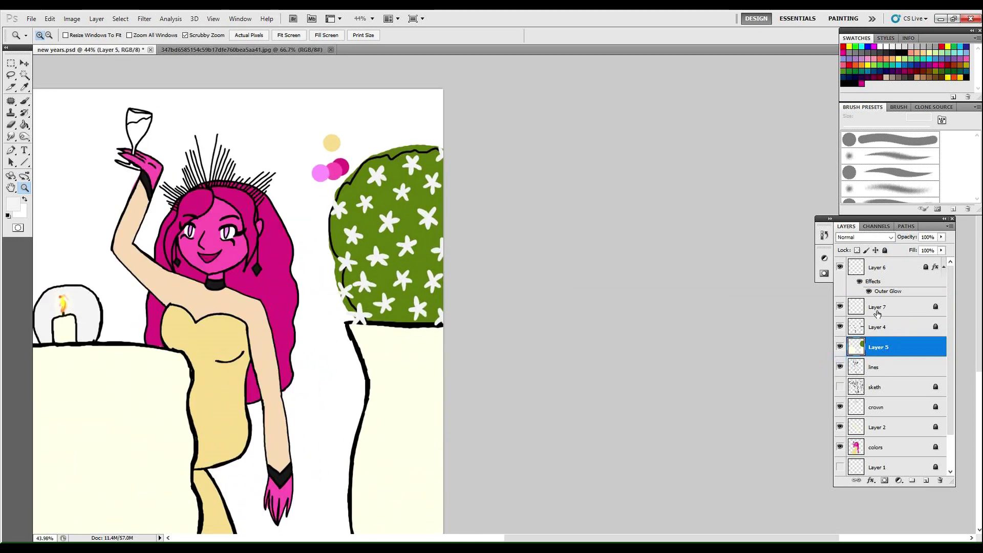
pyautogui.click(840, 327)
pyautogui.click(840, 327)
pyautogui.click(841, 387)
pyautogui.click(840, 387)
pyautogui.scroll(-1, 952, 383)
pyautogui.scroll(1, 953, 358)
pyautogui.moveTo(377, 374); pyautogui.dragTo(290, 398)
pyautogui.click(926, 480)
pyautogui.moveTo(897, 345); pyautogui.dragTo(905, 436)
pyautogui.moveTo(951, 395); pyautogui.dragTo(962, 442)
pyautogui.click(941, 480)
# Make Layer 1 active, visible and unlocked for the background
pyautogui.click(464, 214)
pyautogui.click(901, 446)
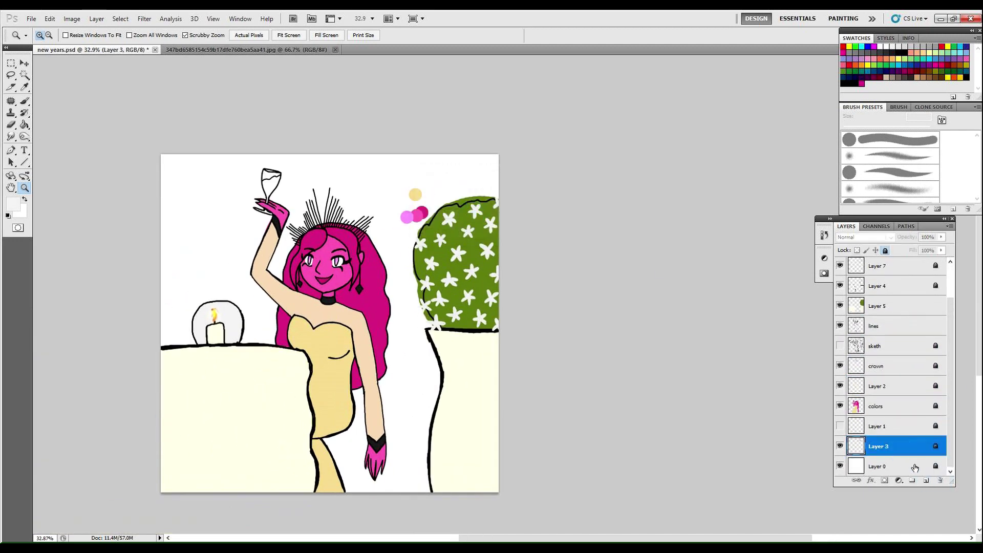
pyautogui.click(883, 427)
# Set the foreground color to golden yellow and switch to the Brush tool
pyautogui.press('i')
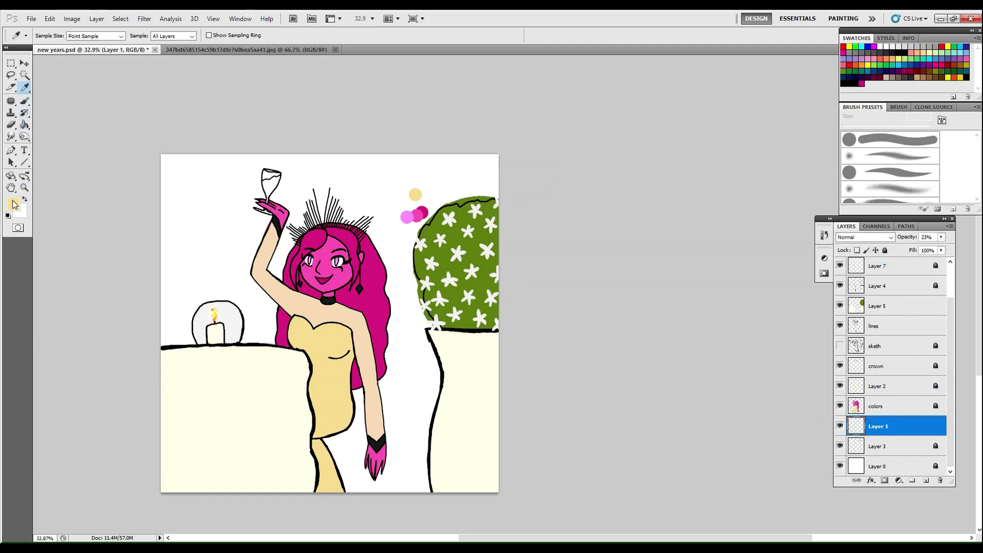
pyautogui.click(13, 204)
pyautogui.click(149, 197)
pyautogui.click(287, 175)
pyautogui.click(24, 101)
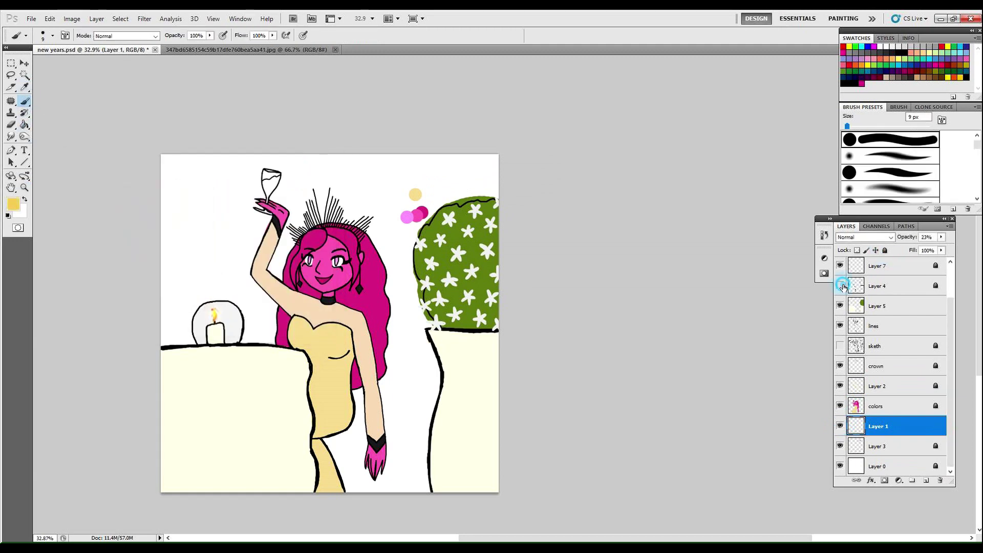
# Show the sketh layer as a guide, trace the horizontal background line in black on Layer 1 and hide the sketch again
pyautogui.click(839, 346)
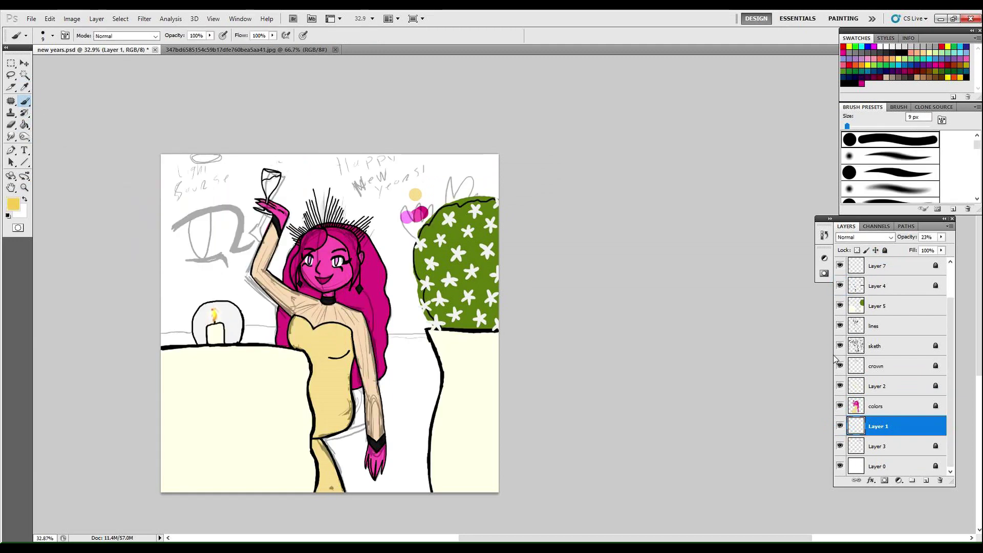
pyautogui.click(898, 287)
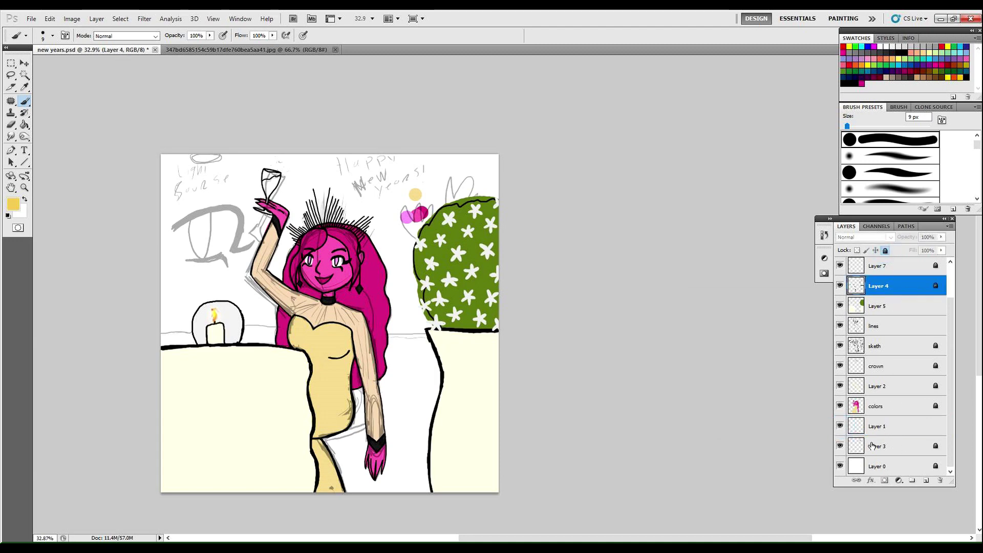
pyautogui.click(901, 426)
pyautogui.click(910, 47)
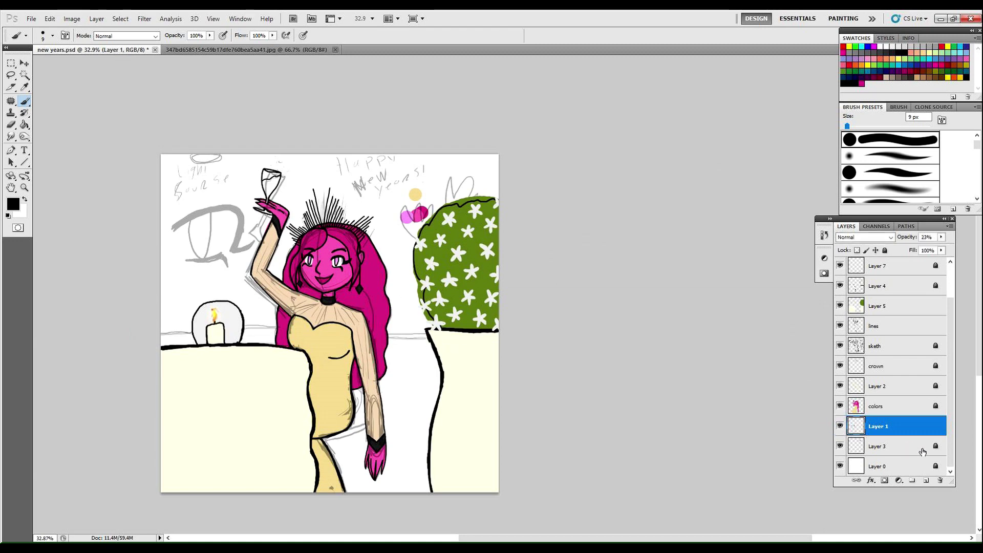
pyautogui.click(894, 444)
pyautogui.click(892, 427)
pyautogui.click(839, 345)
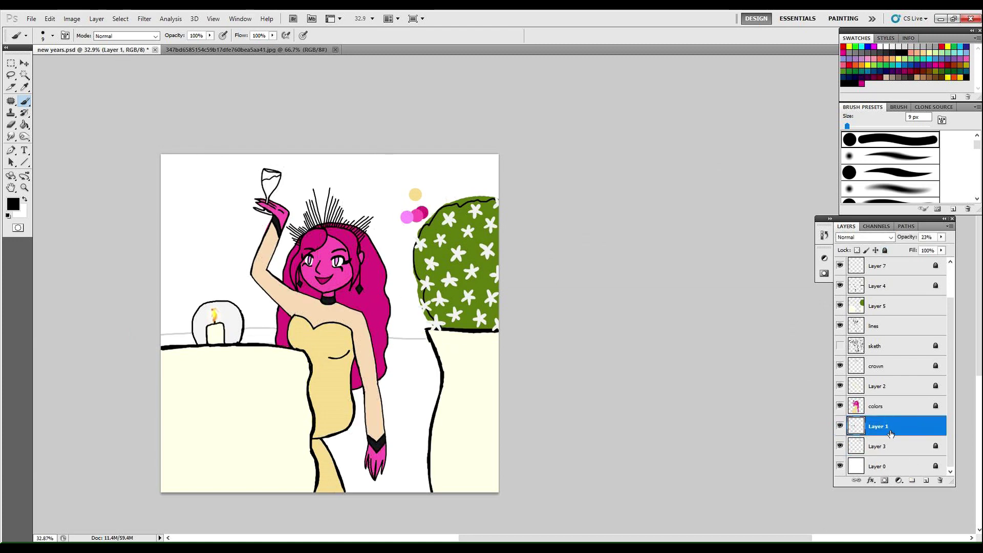
# Make Layer 3 active, erase the rough line and redraw the floor line as a straight black horizontal line
pyautogui.click(894, 446)
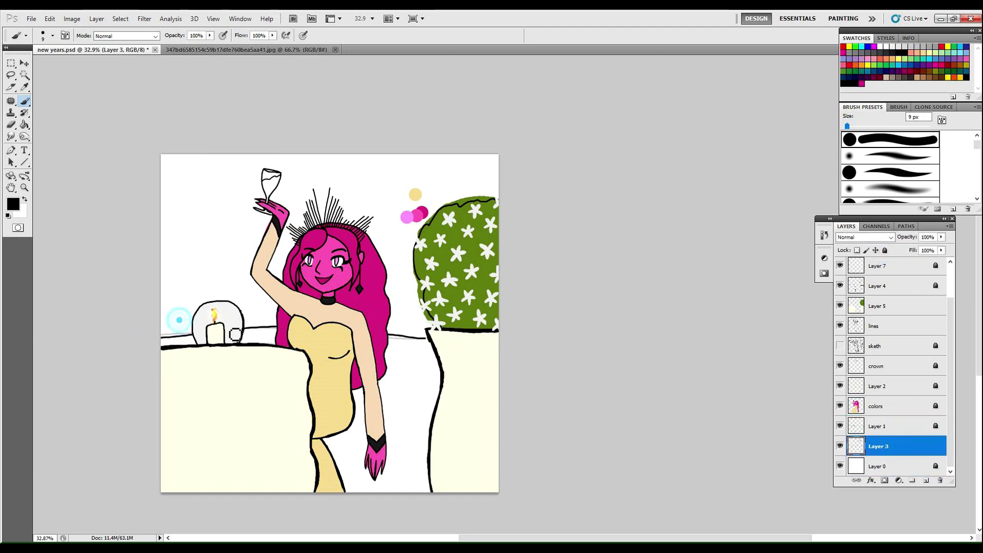
pyautogui.press('e')
pyautogui.moveTo(435, 331); pyautogui.dragTo(416, 337)
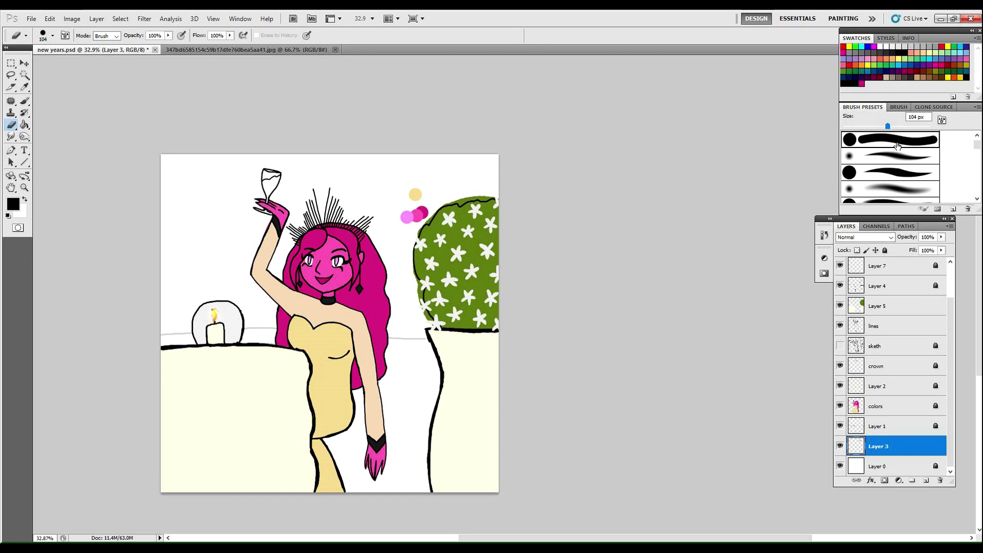
pyautogui.press('b')
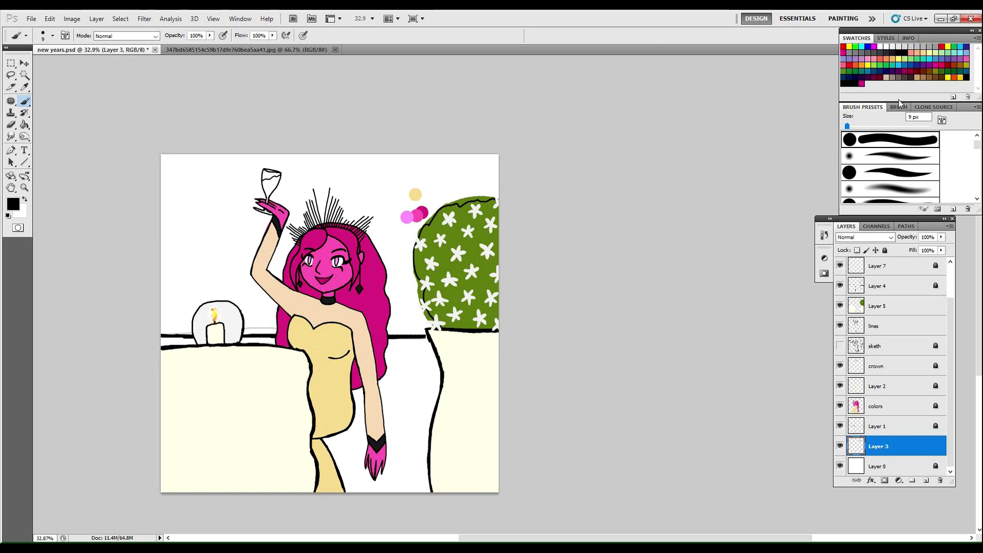
# Select the band of Layer 3 containing the floor line and move the line upward with a transform
pyautogui.click(11, 64)
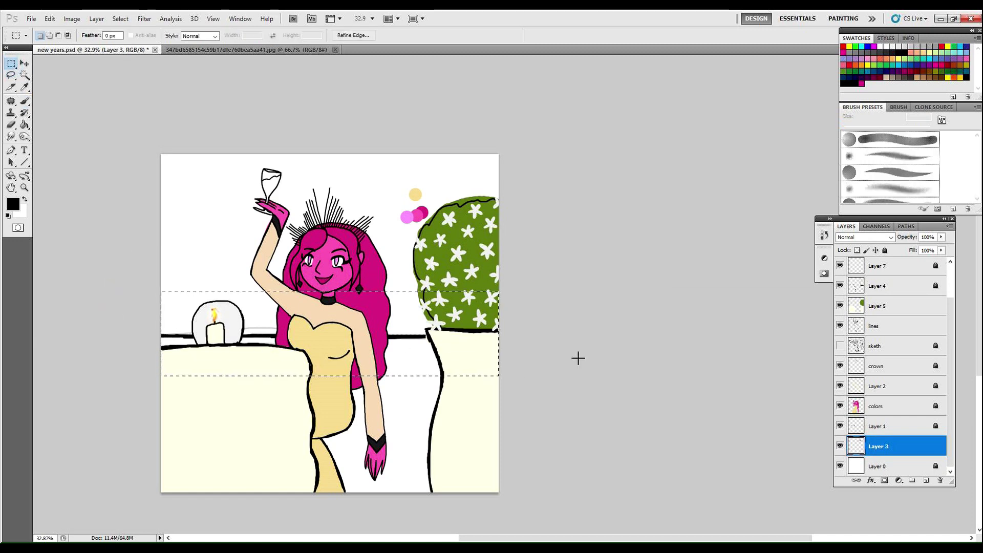
pyautogui.rightClick(424, 311)
pyautogui.click(461, 444)
pyautogui.moveTo(419, 346); pyautogui.dragTo(419, 327)
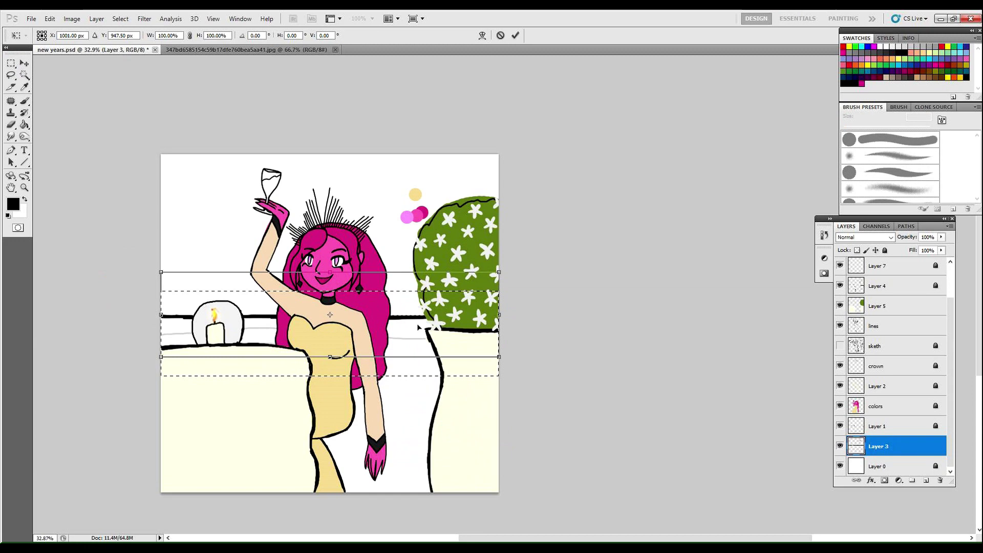
pyautogui.hotkey('ctrl', 'z')
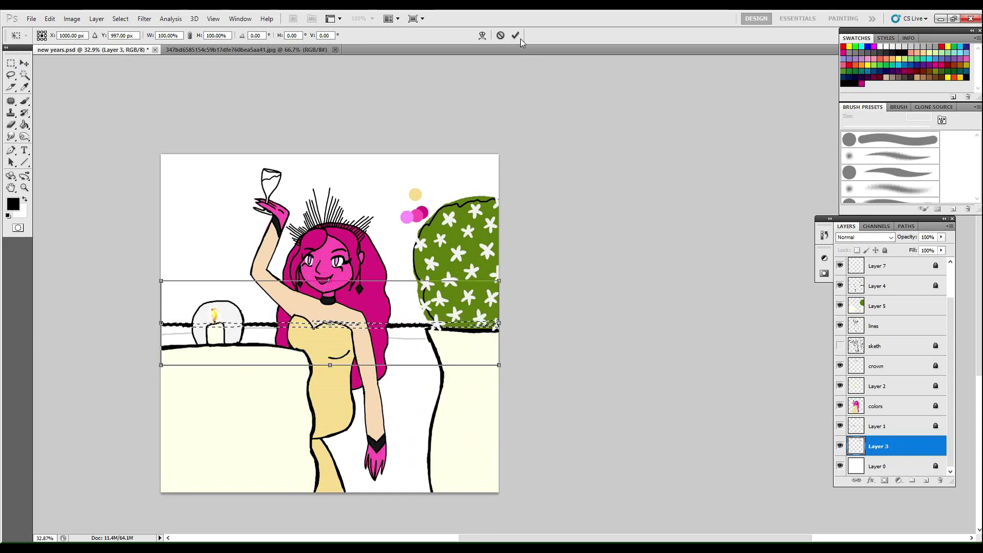
pyautogui.click(515, 35)
# Reselect the floor line and transform it to a slightly higher position
pyautogui.moveTo(132, 244); pyautogui.dragTo(509, 393)
pyautogui.rightClick(487, 377)
pyautogui.click(527, 306)
pyautogui.moveTo(457, 309); pyautogui.dragTo(457, 305)
pyautogui.click(516, 36)
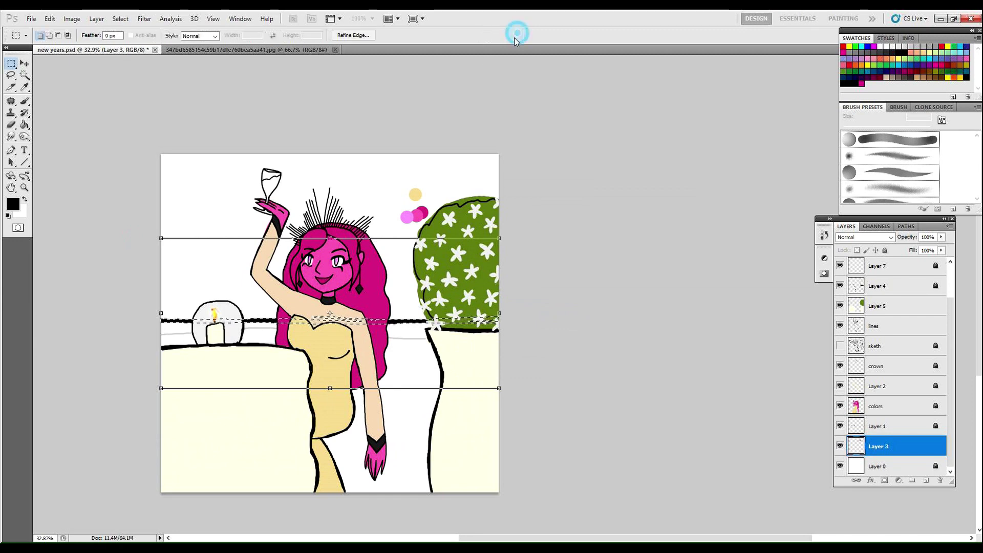
# Add a new layer and place it directly beneath Layer 3 for the background colors
pyautogui.click(926, 480)
pyautogui.click(950, 410)
pyautogui.moveTo(905, 426); pyautogui.dragTo(926, 456)
# Sample the dress color and set the foreground to a darker, more saturated gold
pyautogui.click(25, 101)
pyautogui.click(25, 88)
pyautogui.click(294, 302)
pyautogui.click(310, 334)
pyautogui.click(13, 205)
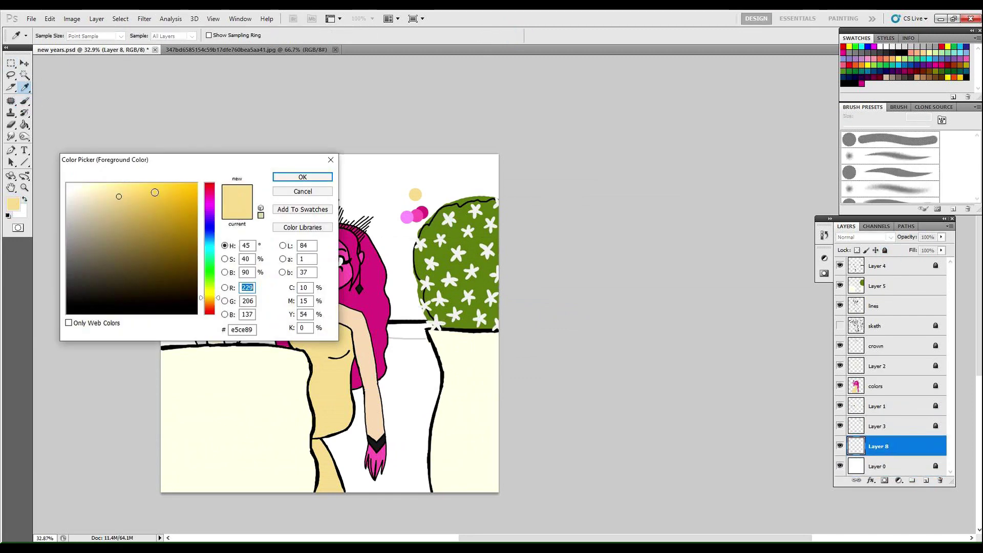
pyautogui.click(155, 203)
pyautogui.click(303, 177)
# Paint the wall above the floor line gold on Layer 8 with a 139 px brush
pyautogui.press('b')
pyautogui.click(887, 138)
pyautogui.click(895, 126)
pyautogui.moveTo(188, 223)
pyautogui.mouseDown()
pyautogui.moveTo(163, 244)
pyautogui.moveTo(165, 263)
pyautogui.moveTo(182, 276)
pyautogui.moveTo(215, 147)
pyautogui.moveTo(244, 162)
pyautogui.moveTo(242, 181)
pyautogui.moveTo(324, 265)
pyautogui.moveTo(450, 177)
pyautogui.moveTo(496, 180)
pyautogui.mouseUp()
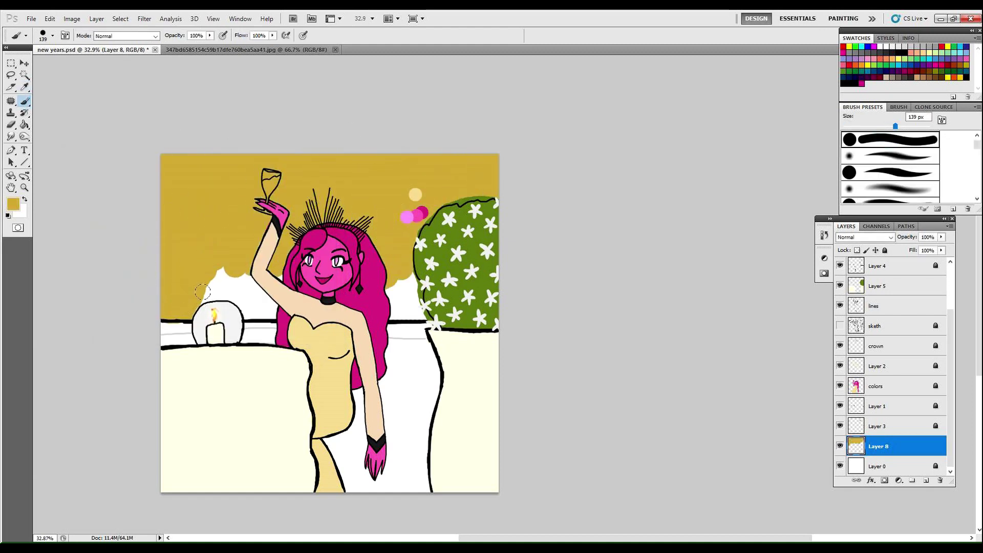
pyautogui.moveTo(202, 292); pyautogui.dragTo(223, 305)
pyautogui.moveTo(387, 285); pyautogui.dragTo(404, 276)
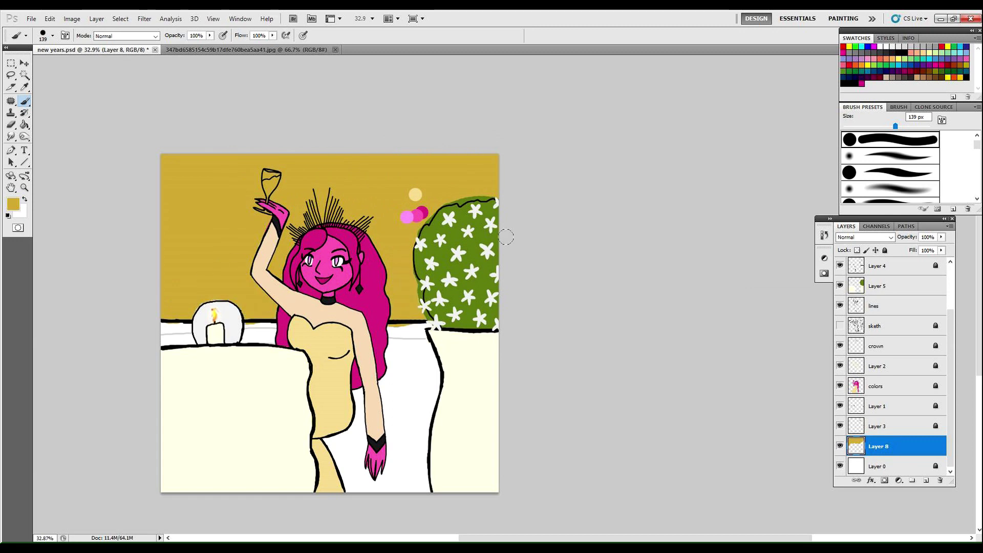
# Set the foreground color to medium brown and paint the floor area below the line on Layer 8
pyautogui.click(14, 204)
pyautogui.click(176, 235)
pyautogui.moveTo(210, 297); pyautogui.dragTo(210, 304)
pyautogui.moveTo(184, 249); pyautogui.dragTo(132, 245)
pyautogui.click(303, 176)
pyautogui.moveTo(276, 338)
pyautogui.mouseDown()
pyautogui.moveTo(192, 333)
pyautogui.moveTo(410, 353)
pyautogui.moveTo(409, 374)
pyautogui.moveTo(316, 447)
pyautogui.moveTo(419, 434)
pyautogui.mouseUp()
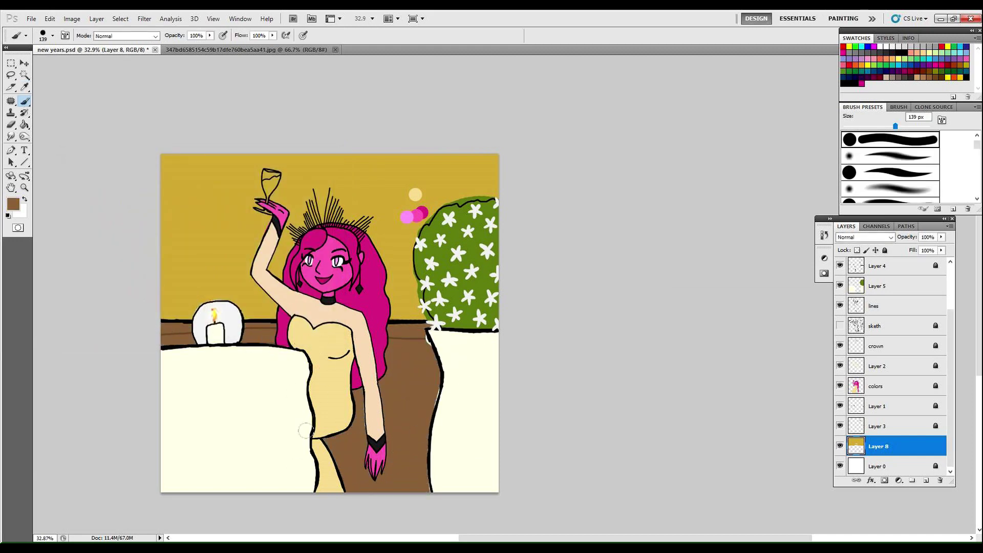
# Lock the finished background color layer, Layer 8
pyautogui.click(25, 189)
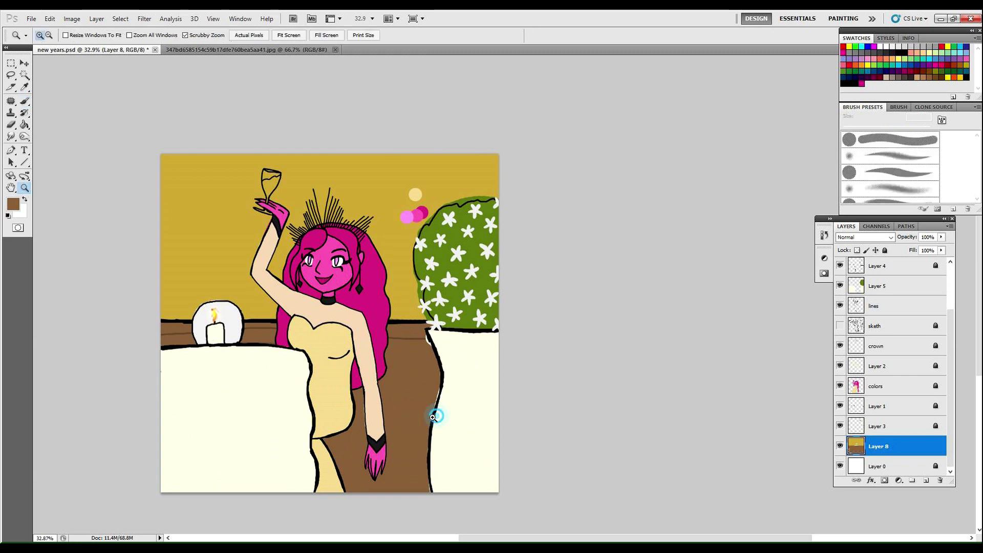
pyautogui.scroll(-1, 473, 442)
pyautogui.scroll(1, 310, 472)
pyautogui.click(885, 251)
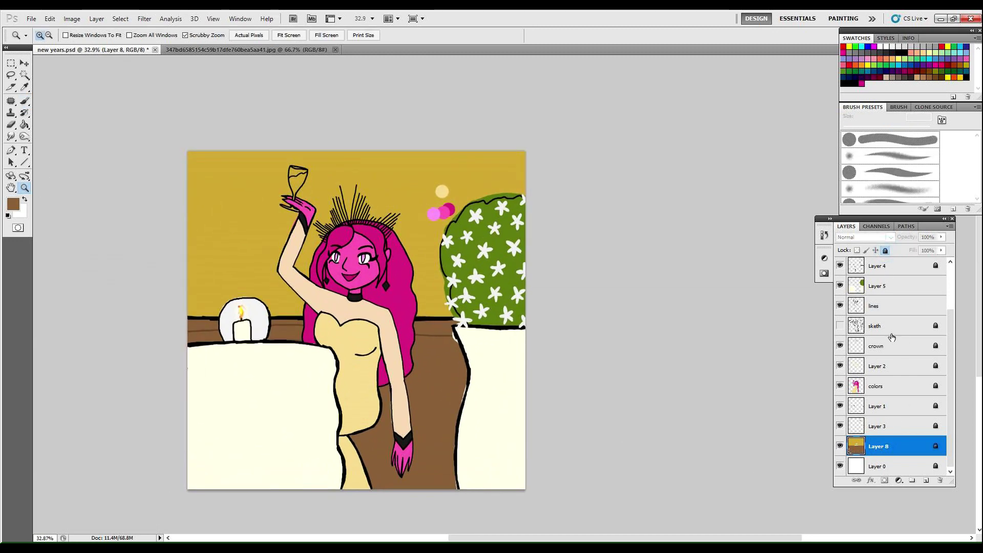
# Make Layer 5 active and erase the light grey glass fill around the candle
pyautogui.click(871, 386)
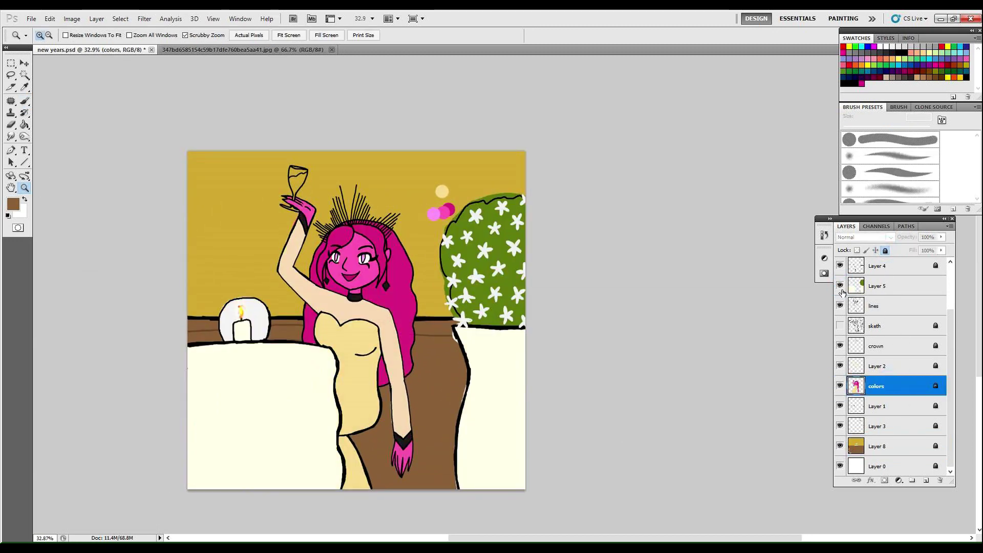
pyautogui.click(910, 293)
pyautogui.moveTo(238, 299); pyautogui.dragTo(294, 301)
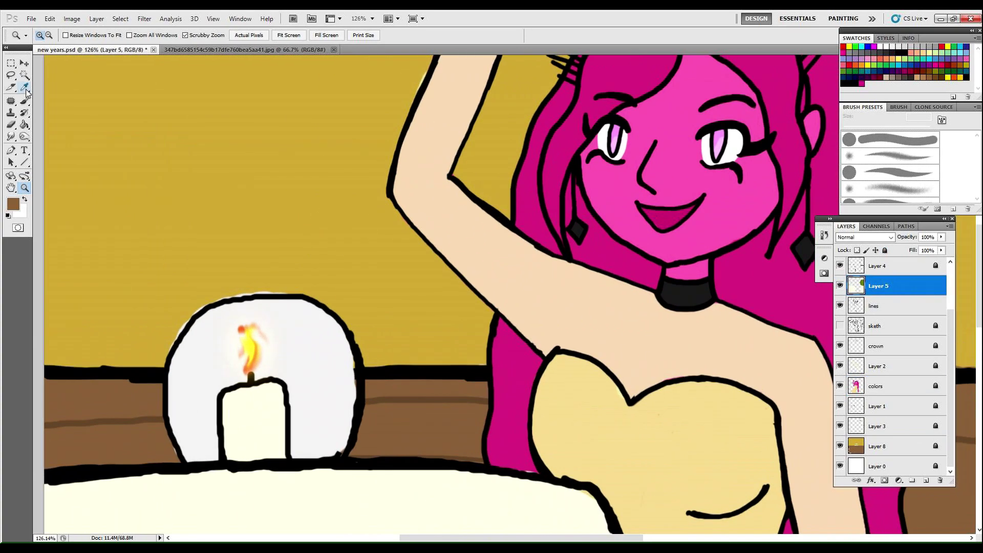
pyautogui.click(11, 124)
pyautogui.moveTo(236, 290)
pyautogui.mouseDown()
pyautogui.moveTo(233, 307)
pyautogui.moveTo(297, 308)
pyautogui.moveTo(349, 359)
pyautogui.mouseUp()
pyautogui.moveTo(197, 446); pyautogui.dragTo(172, 419)
# Sample the candle's cream color and repaint its erased edges with an 18 px brush
pyautogui.click(24, 88)
pyautogui.click(256, 420)
pyautogui.click(24, 101)
pyautogui.click(853, 126)
pyautogui.moveTo(249, 416)
pyautogui.mouseDown()
pyautogui.moveTo(233, 439)
pyautogui.moveTo(276, 396)
pyautogui.mouseUp()
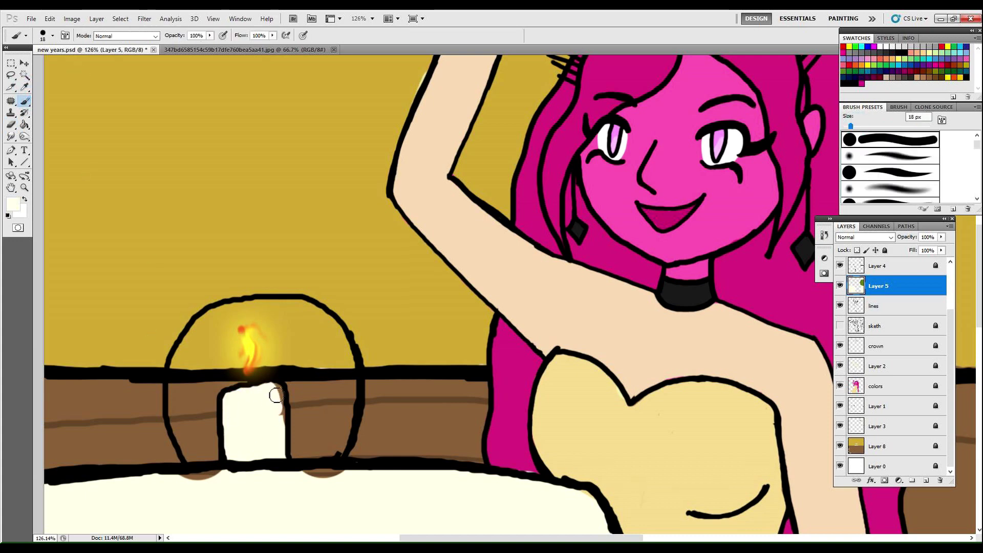
# Sample the tablecloth color and repaint the erased spots below the candle glass
pyautogui.click(24, 88)
pyautogui.click(164, 499)
pyautogui.click(24, 101)
pyautogui.moveTo(214, 481); pyautogui.dragTo(192, 478)
pyautogui.moveTo(308, 476); pyautogui.dragTo(336, 481)
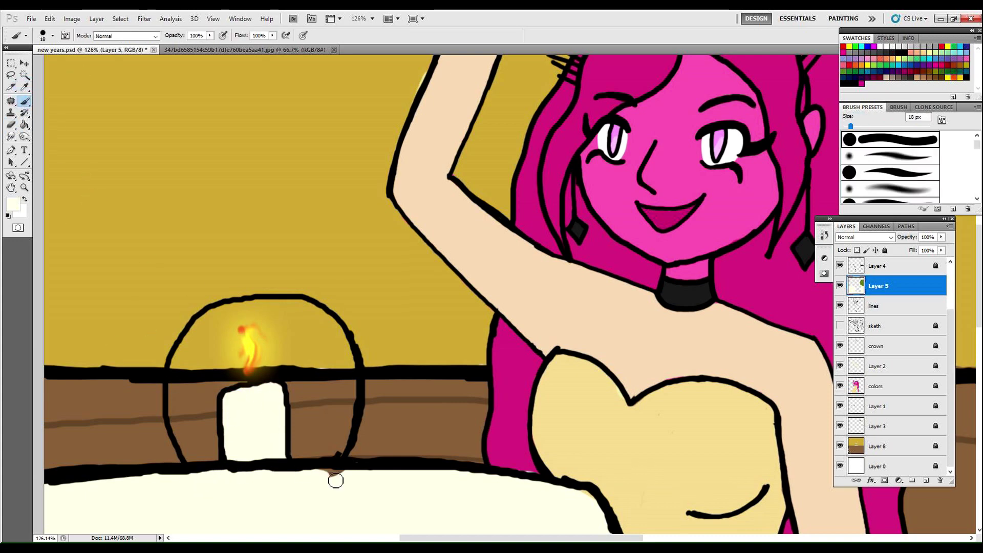
# Add a layer above Layer 5, move it up the stack and begin filling the candle glass with light grey
pyautogui.press('i')
pyautogui.click(928, 480)
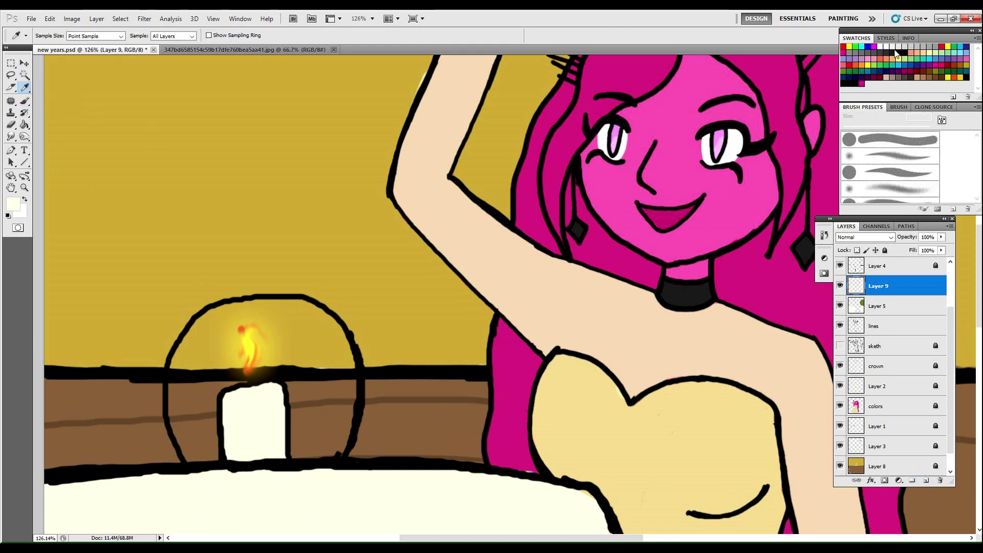
pyautogui.press('b')
pyautogui.moveTo(231, 398)
pyautogui.mouseDown()
pyautogui.moveTo(228, 345)
pyautogui.moveTo(185, 399)
pyautogui.moveTo(191, 441)
pyautogui.mouseUp()
pyautogui.moveTo(893, 285); pyautogui.dragTo(898, 259)
pyautogui.moveTo(950, 320); pyautogui.dragTo(948, 306)
pyautogui.moveTo(267, 377); pyautogui.dragTo(267, 338)
pyautogui.moveTo(908, 289); pyautogui.dragTo(911, 260)
pyautogui.moveTo(950, 313)
pyautogui.mouseDown()
pyautogui.moveTo(948, 283)
pyautogui.moveTo(912, 261)
pyautogui.mouseUp()
pyautogui.moveTo(232, 321)
pyautogui.mouseDown()
pyautogui.moveTo(178, 403)
pyautogui.moveTo(222, 441)
pyautogui.mouseUp()
# Toggle the visibility of Layer 6 and Layer 9 to check how they overlap at the candle
pyautogui.moveTo(907, 269); pyautogui.dragTo(900, 333)
pyautogui.click(841, 309)
pyautogui.click(841, 308)
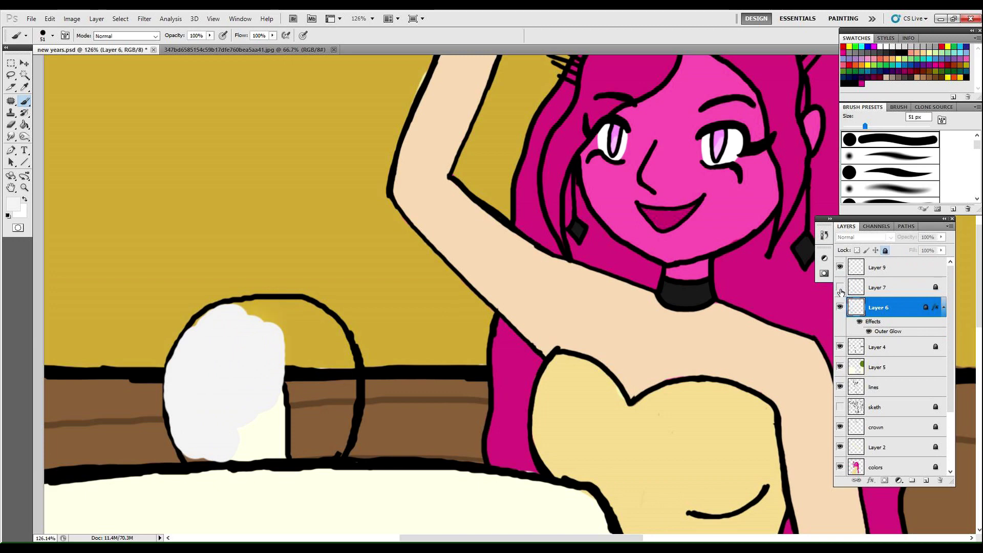
pyautogui.click(840, 267)
pyautogui.click(839, 267)
pyautogui.click(839, 267)
pyautogui.click(839, 267)
pyautogui.click(323, 379)
pyautogui.click(502, 215)
# Paint more of the candle glass on Layer 9 and move Layer 4 above Layer 6
pyautogui.click(891, 267)
pyautogui.moveTo(212, 319); pyautogui.dragTo(208, 322)
pyautogui.moveTo(853, 349)
pyautogui.mouseDown()
pyautogui.moveTo(871, 322)
pyautogui.moveTo(868, 300)
pyautogui.mouseUp()
# Toggle the visibility of Layers 9, 7, 4 and 6 to check what each contains
pyautogui.click(840, 267)
pyautogui.click(840, 307)
pyautogui.click(840, 308)
pyautogui.click(840, 288)
pyautogui.click(840, 287)
pyautogui.click(840, 267)
pyautogui.click(840, 267)
pyautogui.click(842, 327)
pyautogui.click(841, 327)
# Fill the rest of the candle glass with light grey on Layer 9 and place that layer beneath Layer 4
pyautogui.click(873, 268)
pyautogui.click(251, 358)
pyautogui.click(502, 214)
pyautogui.click(840, 267)
pyautogui.moveTo(245, 315)
pyautogui.mouseDown()
pyautogui.moveTo(259, 323)
pyautogui.moveTo(297, 310)
pyautogui.mouseUp()
pyautogui.moveTo(902, 269); pyautogui.dragTo(905, 307)
pyautogui.moveTo(287, 358)
pyautogui.mouseDown()
pyautogui.moveTo(301, 322)
pyautogui.moveTo(338, 410)
pyautogui.moveTo(312, 434)
pyautogui.moveTo(270, 443)
pyautogui.mouseUp()
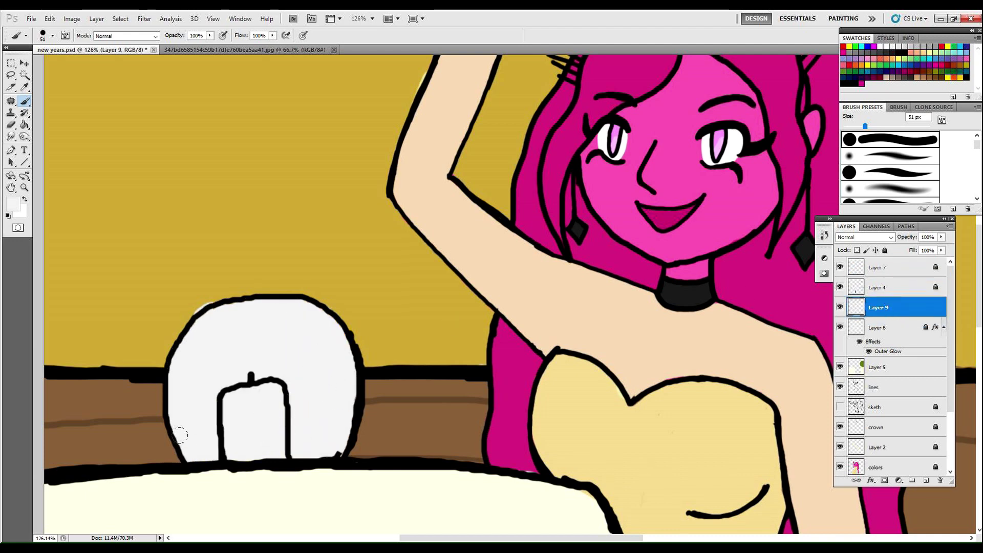
# Undo the last stray strokes and clean up the grey paint spilling past the glass outline
pyautogui.hotkey('ctrl', 'z')
pyautogui.click(49, 19)
pyautogui.click(72, 41)
pyautogui.click(225, 280)
pyautogui.hotkey('ctrl', 'z')
pyautogui.click(15, 126)
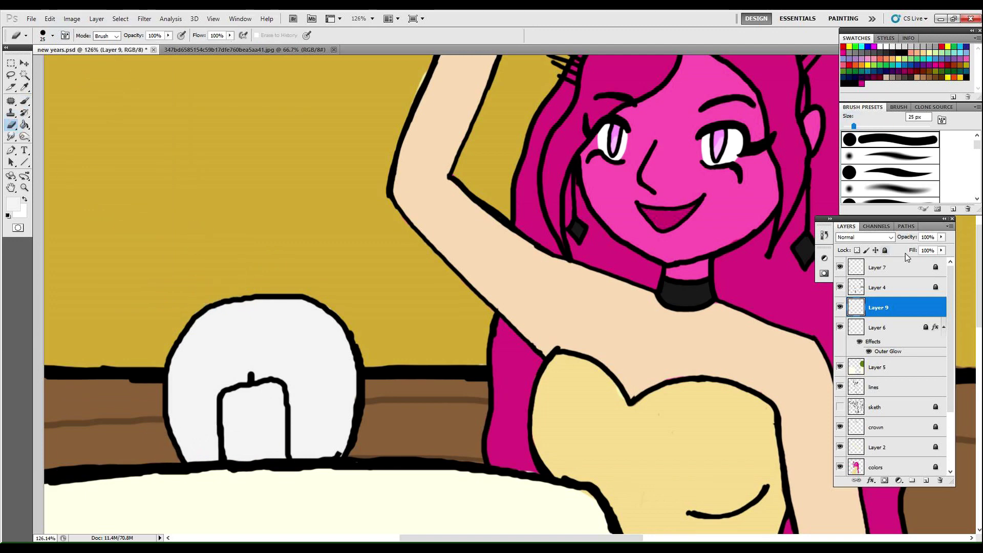
# Make the grey glass fill on Layer 9 translucent with a layer opacity of 50%
pyautogui.doubleClick(905, 311)
pyautogui.moveTo(851, 197); pyautogui.dragTo(823, 196)
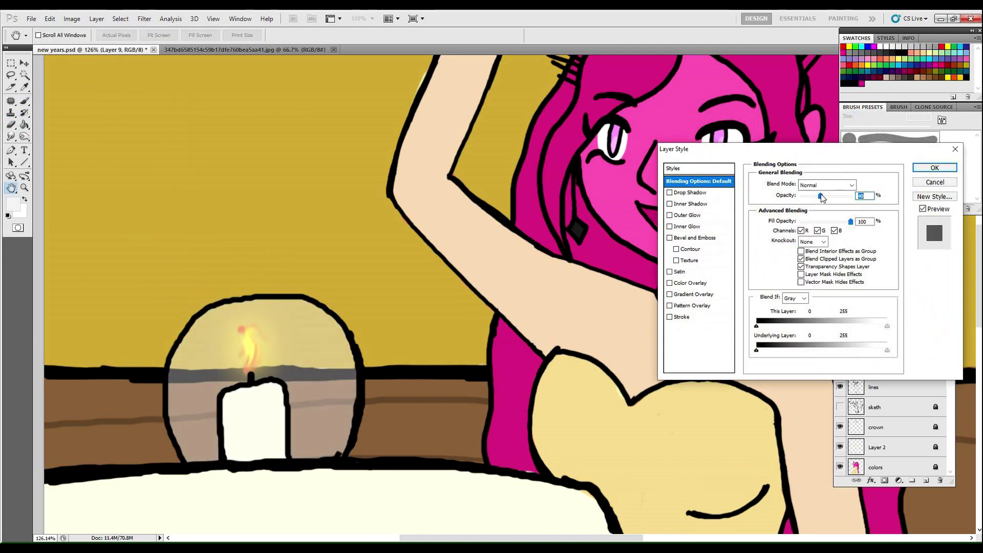
pyautogui.click(923, 169)
pyautogui.click(25, 188)
pyautogui.moveTo(346, 233); pyautogui.dragTo(241, 230)
pyautogui.doubleClick(902, 307)
pyautogui.press('Up')
pyautogui.press('Up')
pyautogui.press('Up')
pyautogui.press('Up')
pyautogui.press('Up')
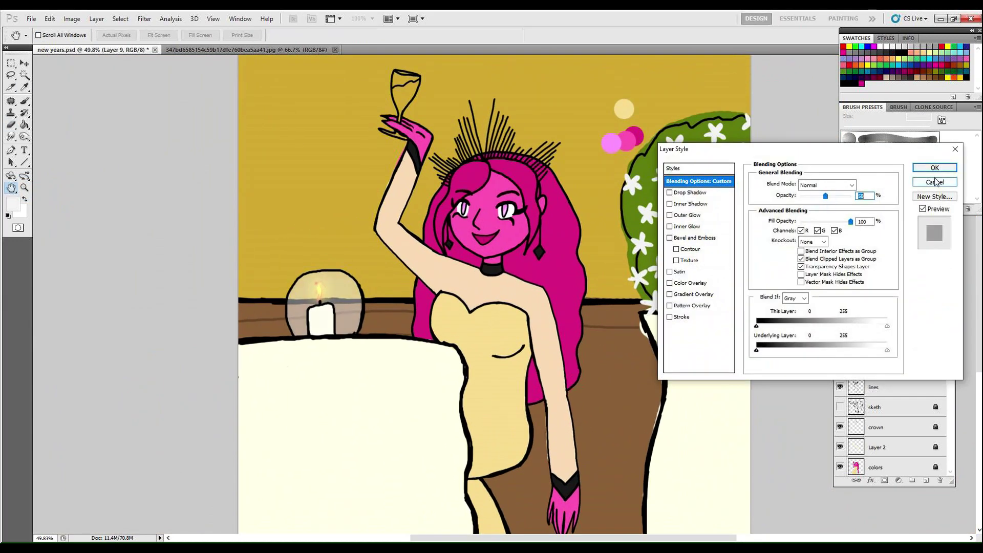
pyautogui.click(923, 169)
# Lock the candle glass layer, Layer 9
pyautogui.moveTo(679, 330); pyautogui.dragTo(631, 329)
pyautogui.moveTo(774, 288); pyautogui.dragTo(766, 295)
pyautogui.click(885, 250)
# Rename Layer 7 as "flowers" and Layer 4 as "table lines"
pyautogui.click(895, 268)
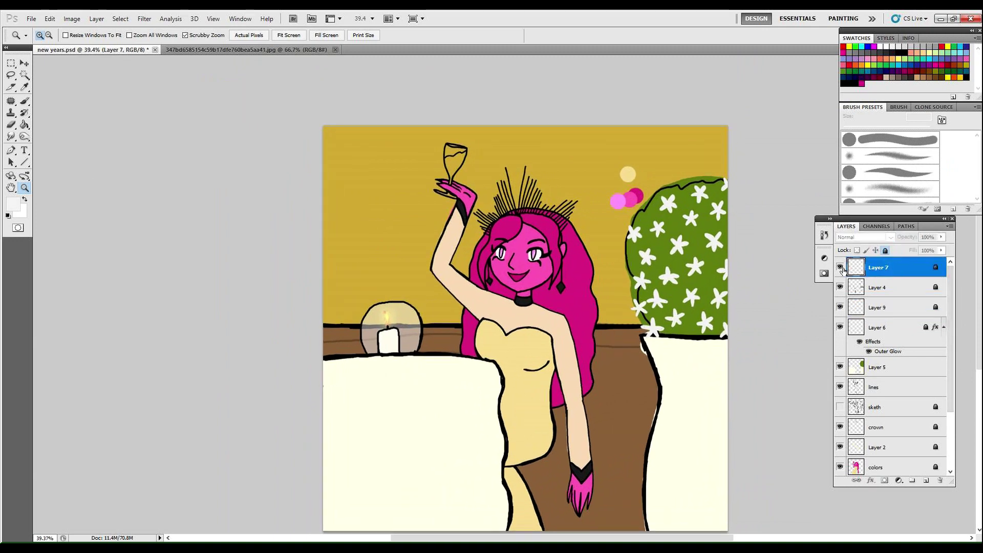
pyautogui.doubleClick(884, 268)
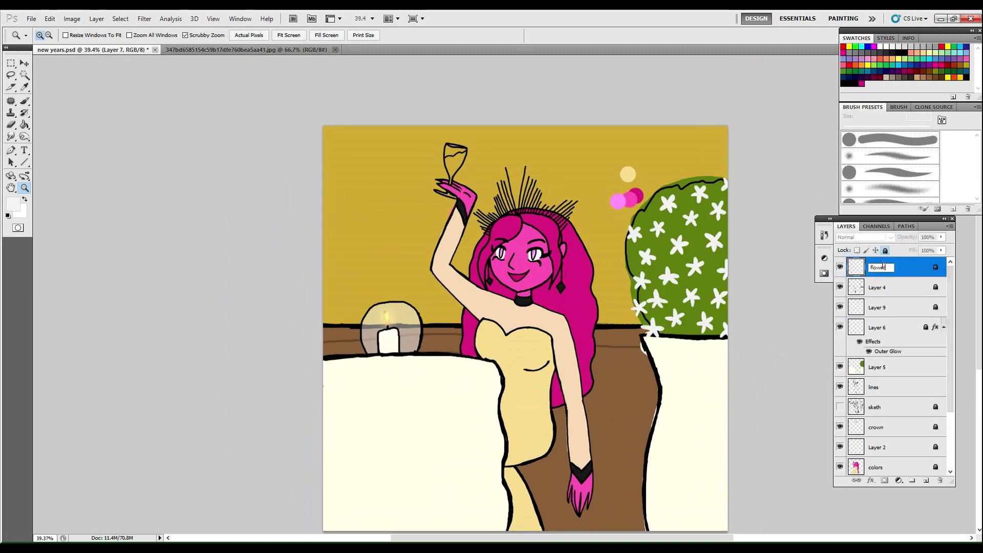
pyautogui.press('Return')
pyautogui.doubleClick(877, 290)
pyautogui.write('table lines')
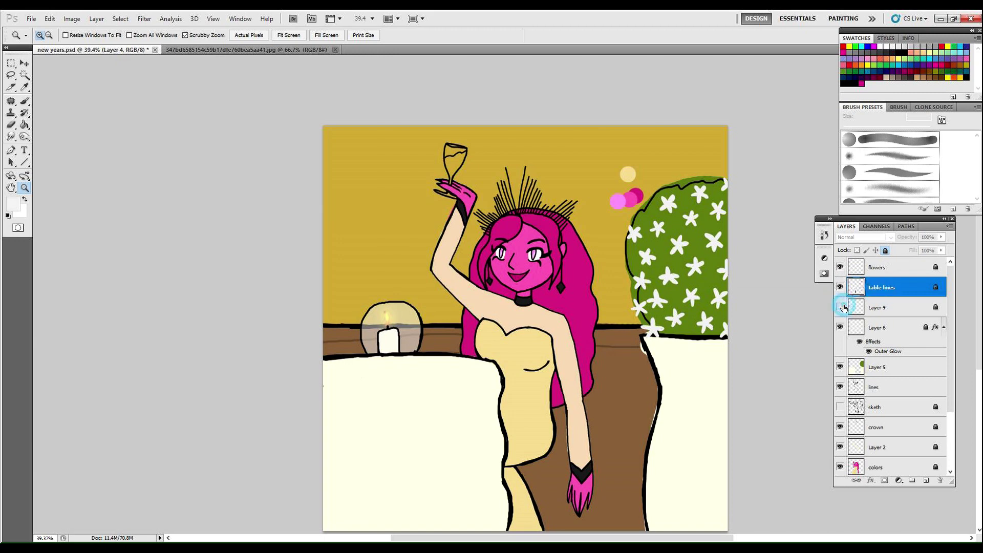
# Rename Layer 9 as "glass" and Layer 6 as "flame"
pyautogui.click(841, 308)
pyautogui.click(874, 309)
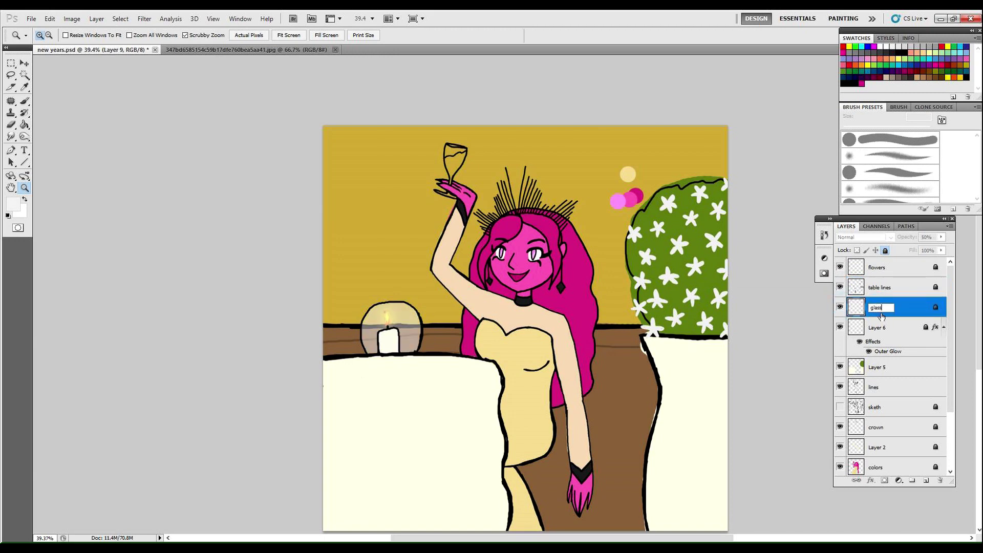
pyautogui.click(868, 327)
pyautogui.doubleClick(877, 328)
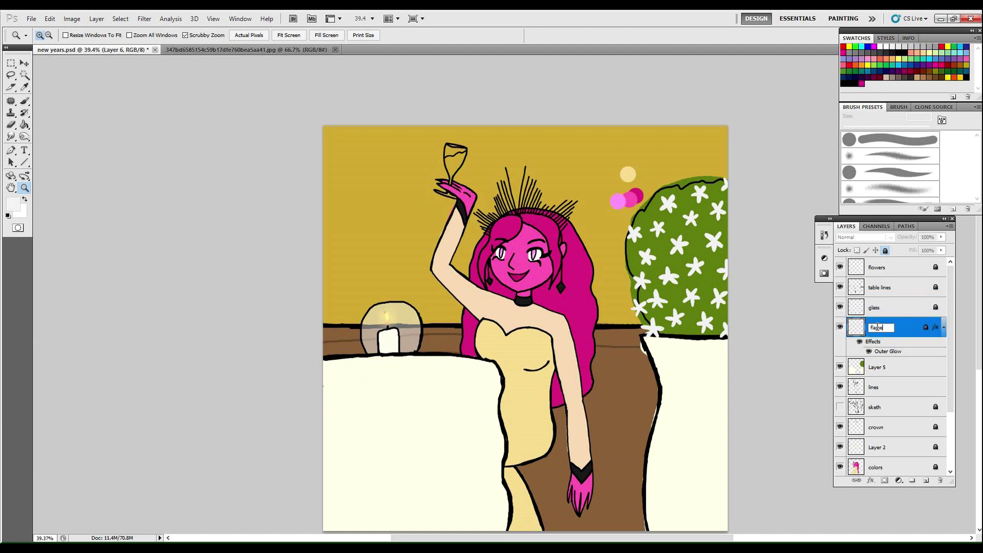
# Rename Layer 5 as "foreground color" and Layer 2 as "seethrough part of dress"
pyautogui.click(875, 369)
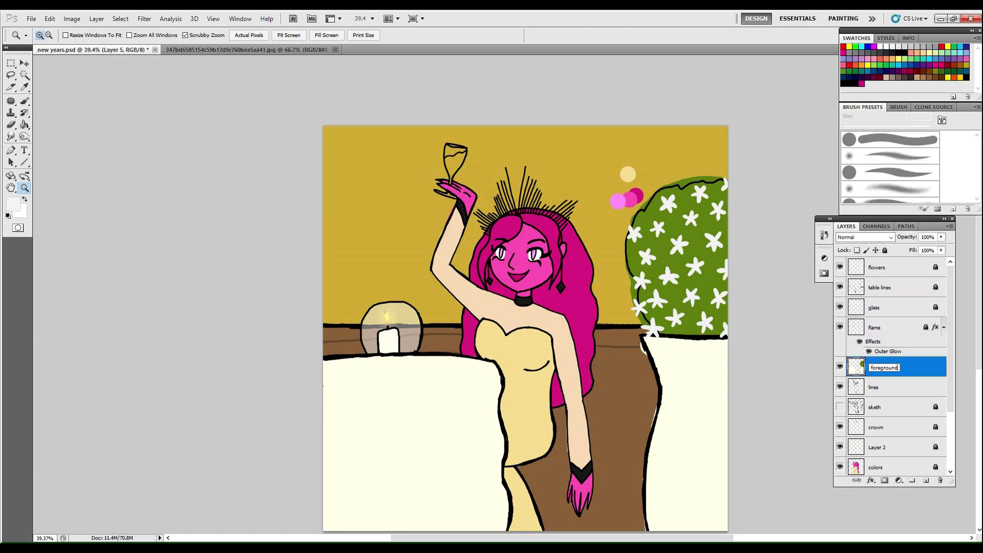
pyautogui.click(883, 388)
pyautogui.scroll(-3, 882, 393)
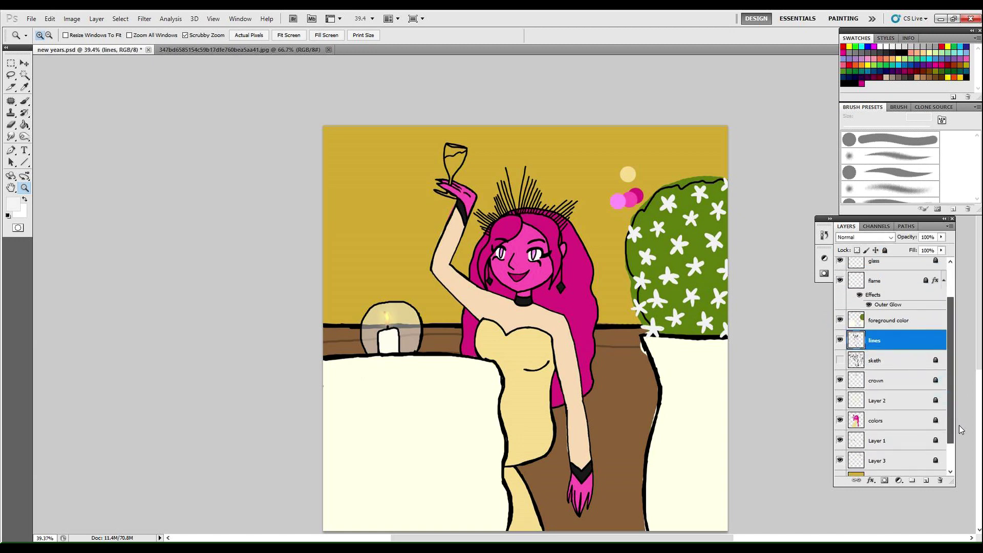
pyautogui.doubleClick(880, 391)
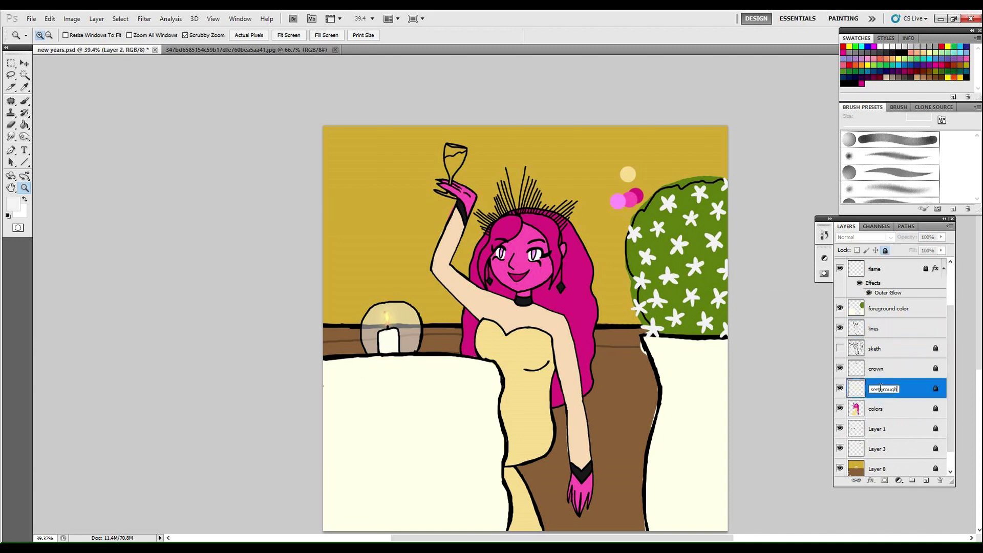
pyautogui.write('seethrough part of dress')
# Check what Layer 1 contains by toggling its visibility and leave it hidden
pyautogui.click(879, 411)
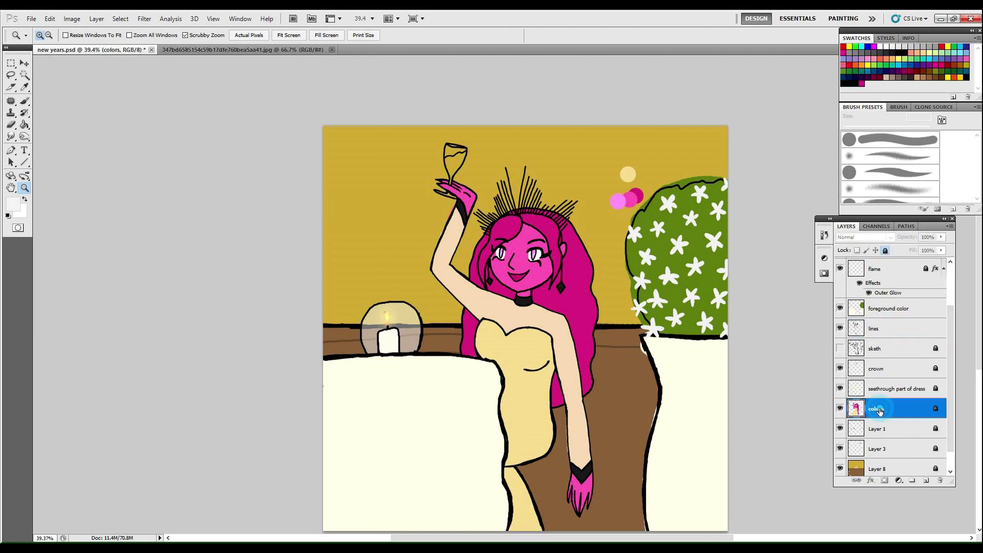
pyautogui.click(841, 429)
pyautogui.click(841, 429)
pyautogui.click(841, 430)
# Rename Layer 3 as "floor line" and Layer 8 as "floor and wall"
pyautogui.click(877, 450)
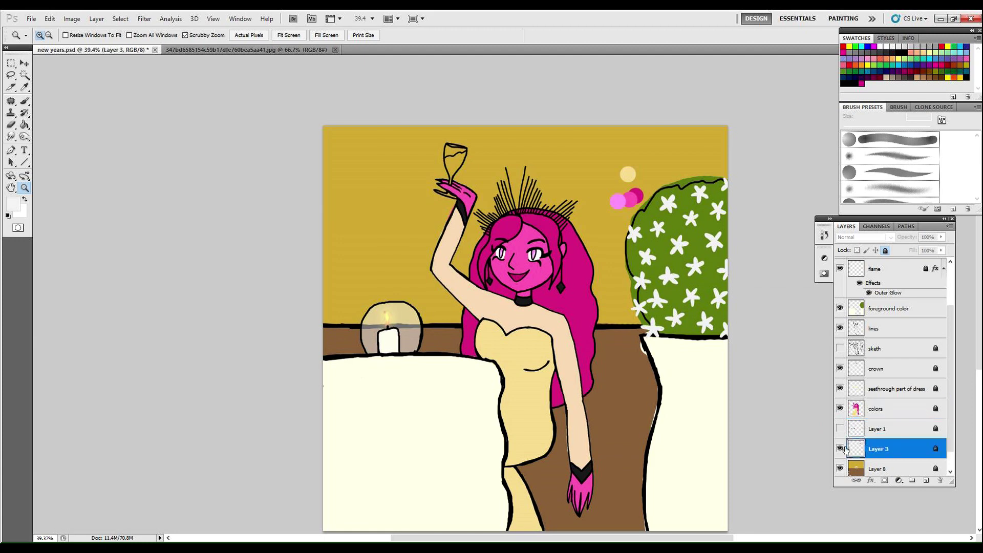
pyautogui.doubleClick(879, 449)
pyautogui.write('floor line')
pyautogui.click(876, 466)
pyautogui.press('Return')
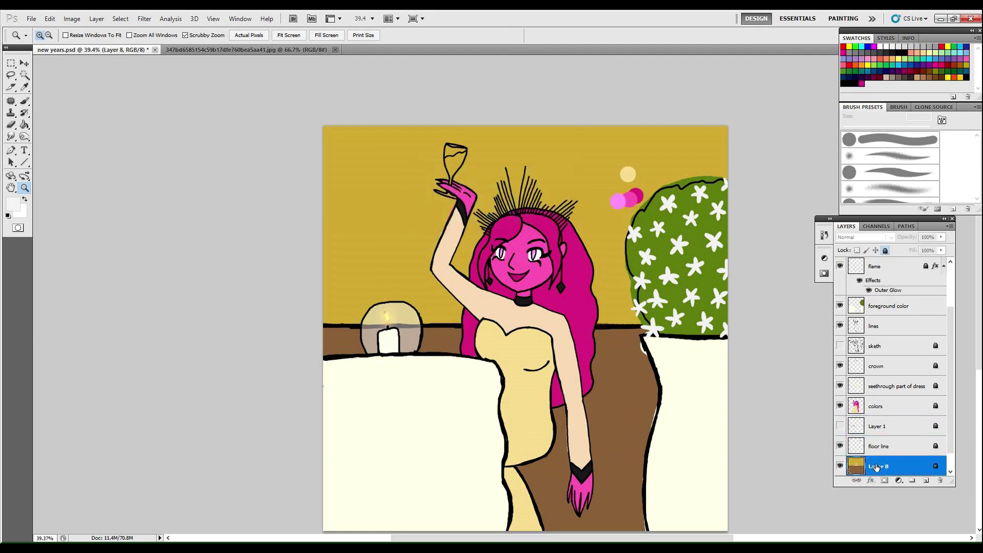
pyautogui.write('floo')
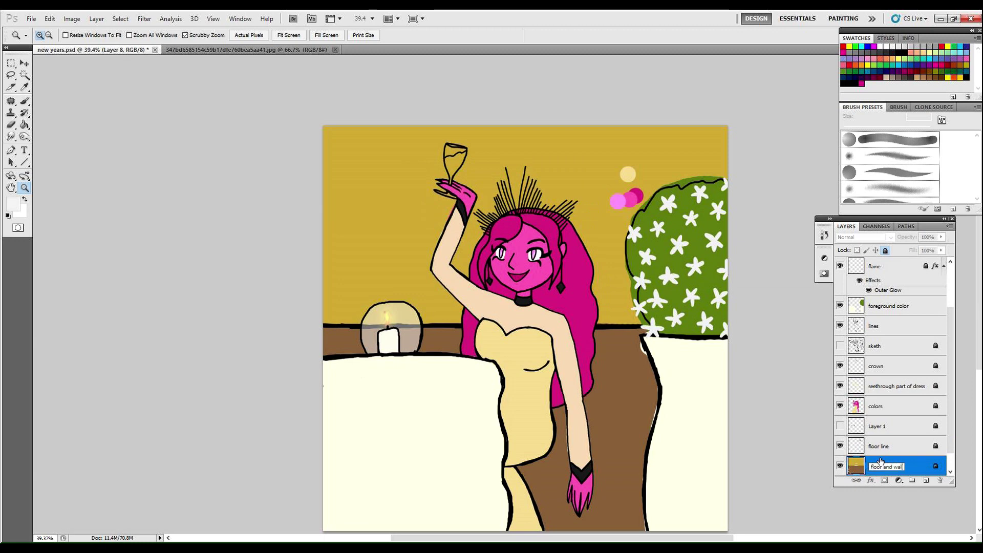
pyautogui.write('r and wal')
pyautogui.click(876, 426)
pyautogui.scroll(3, 945, 416)
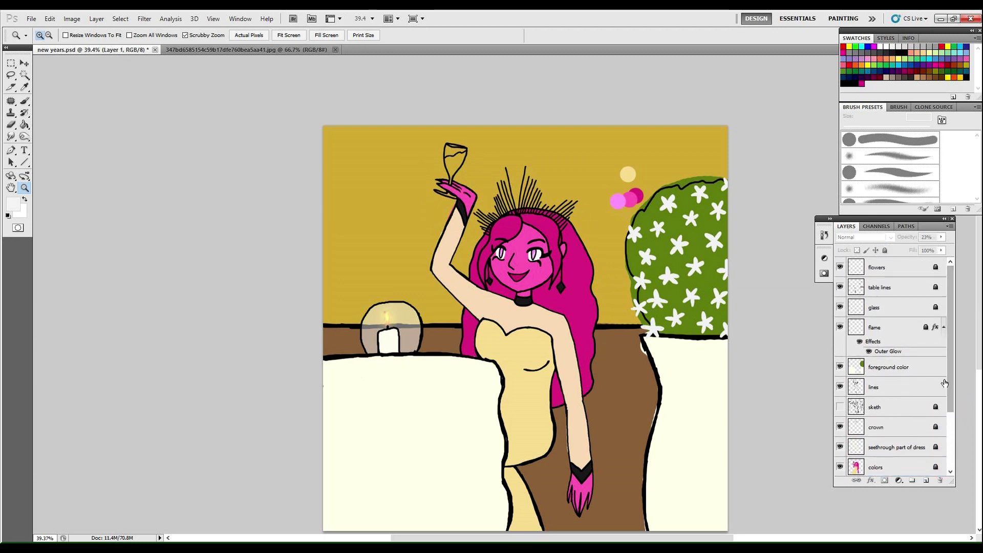
# On the foreground color layer, erase the green paint spilling outside the bush's outline along its top and upper side
pyautogui.click(886, 368)
pyautogui.click(12, 188)
pyautogui.moveTo(763, 232); pyautogui.dragTo(670, 246)
pyautogui.click(25, 188)
pyautogui.moveTo(662, 227); pyautogui.dragTo(717, 230)
pyautogui.click(28, 87)
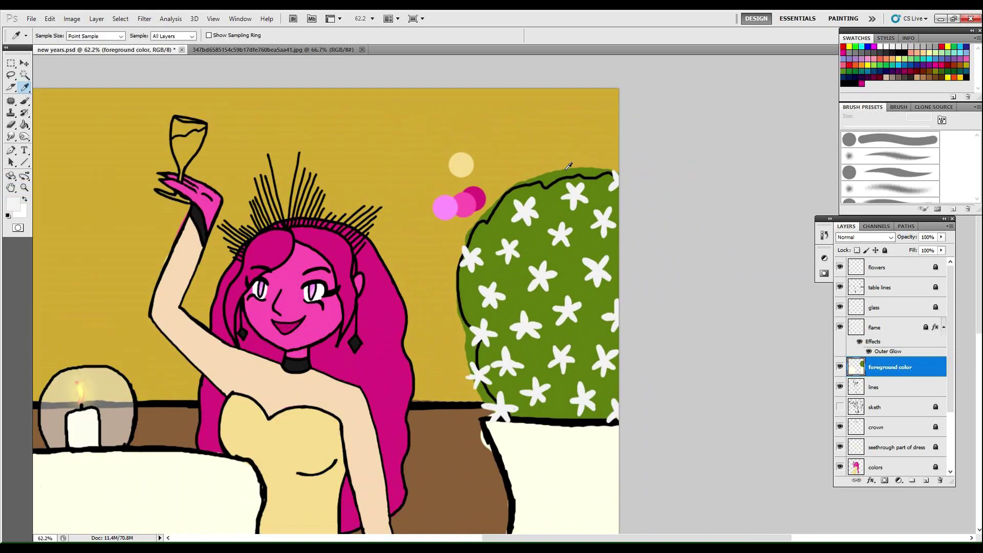
pyautogui.click(11, 125)
pyautogui.moveTo(551, 179); pyautogui.dragTo(607, 173)
pyautogui.moveTo(502, 182)
pyautogui.mouseDown()
pyautogui.moveTo(477, 197)
pyautogui.moveTo(478, 181)
pyautogui.moveTo(417, 190)
pyautogui.moveTo(323, 316)
pyautogui.mouseUp()
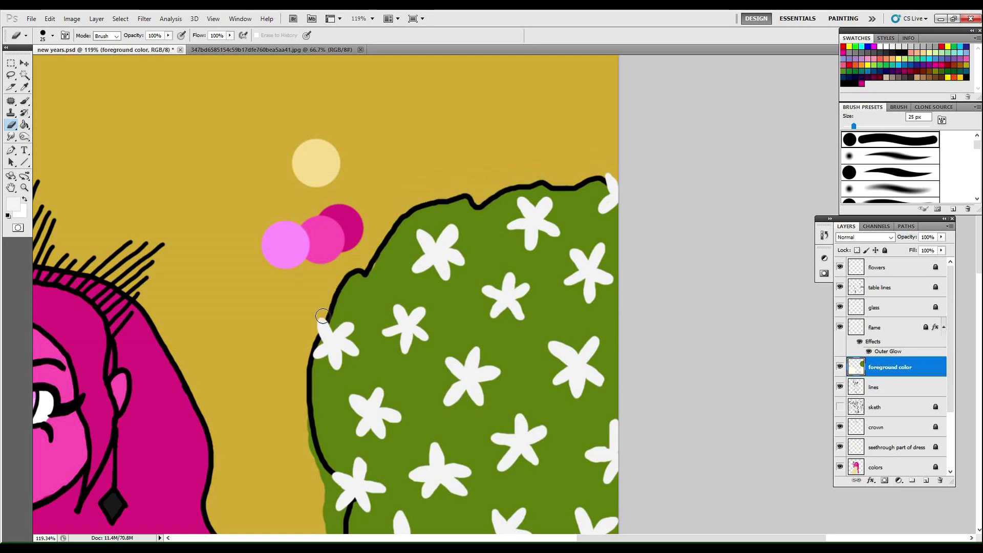
pyautogui.moveTo(300, 416); pyautogui.dragTo(320, 472)
# Erase the remaining green overspill along the bush's lower side down to the tabletop
pyautogui.click(24, 188)
pyautogui.moveTo(527, 373); pyautogui.dragTo(484, 375)
pyautogui.moveTo(496, 458); pyautogui.dragTo(543, 455)
pyautogui.click(11, 124)
pyautogui.moveTo(357, 238)
pyautogui.mouseDown()
pyautogui.moveTo(382, 246)
pyautogui.moveTo(373, 318)
pyautogui.moveTo(383, 267)
pyautogui.moveTo(389, 357)
pyautogui.mouseUp()
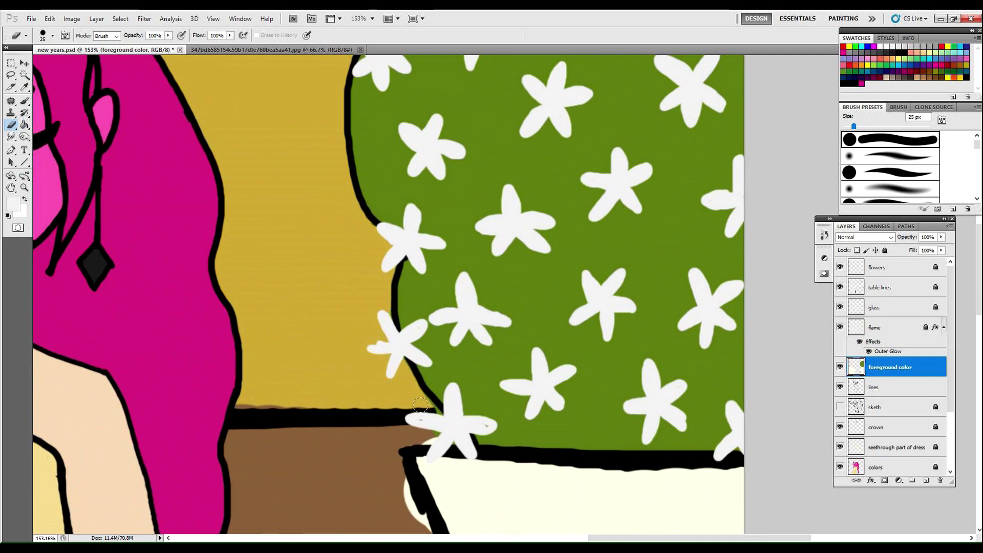
pyautogui.moveTo(446, 434); pyautogui.dragTo(438, 433)
# Erase the cream paint spilling outside the outline of the table under the bush, from its top corner downward
pyautogui.click(24, 188)
pyautogui.moveTo(553, 365); pyautogui.dragTo(504, 367)
pyautogui.moveTo(579, 486); pyautogui.dragTo(622, 484)
pyautogui.click(11, 124)
pyautogui.moveTo(410, 233)
pyautogui.mouseDown()
pyautogui.moveTo(416, 290)
pyautogui.moveTo(430, 279)
pyautogui.mouseUp()
pyautogui.moveTo(448, 366); pyautogui.dragTo(440, 492)
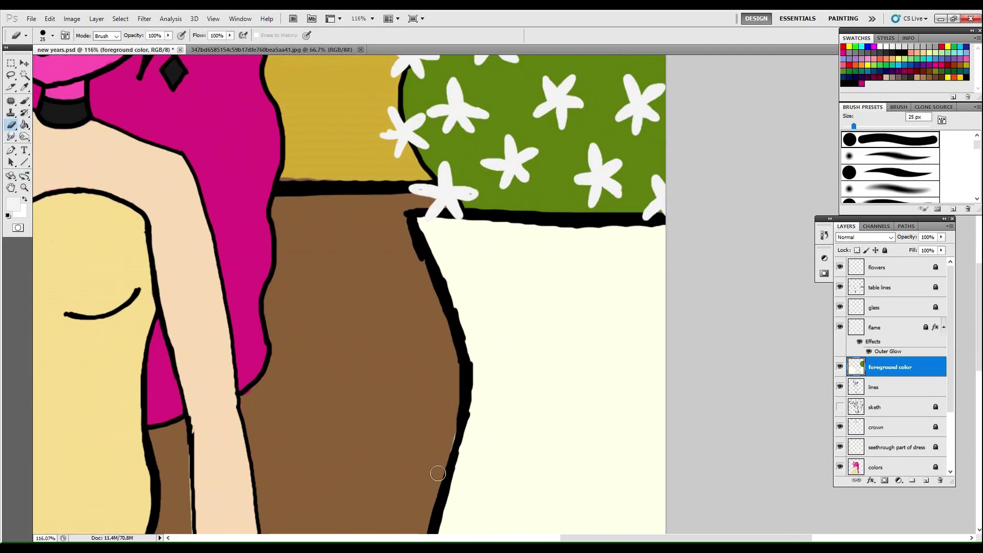
# Erase the cream overspill along the lower edge of the same table and lock the foreground color layer
pyautogui.click(24, 187)
pyautogui.moveTo(589, 461)
pyautogui.mouseDown()
pyautogui.moveTo(535, 470)
pyautogui.moveTo(582, 465)
pyautogui.mouseUp()
pyautogui.click(11, 125)
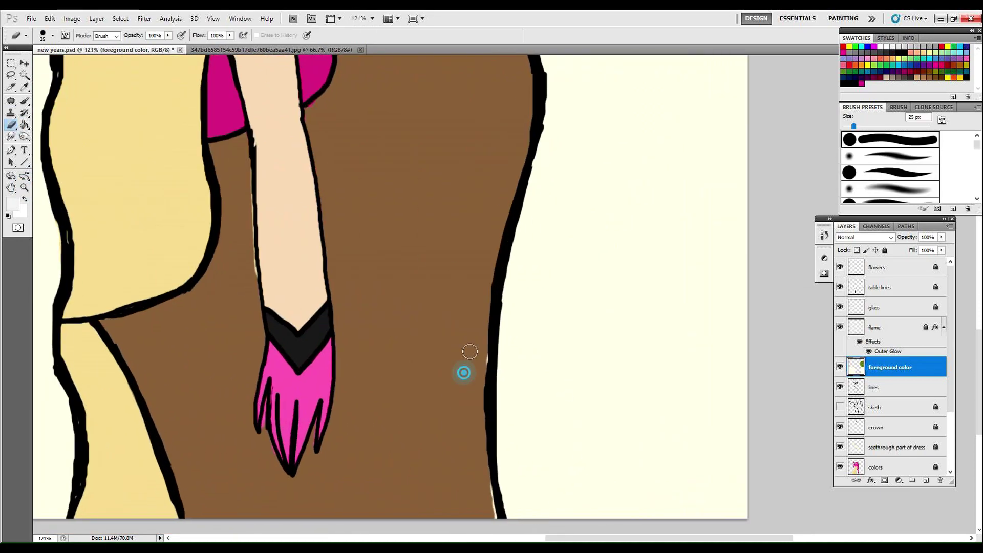
pyautogui.click(24, 188)
pyautogui.moveTo(410, 201); pyautogui.dragTo(351, 195)
pyautogui.click(11, 188)
pyautogui.moveTo(384, 154); pyautogui.dragTo(372, 236)
pyautogui.click(24, 188)
pyautogui.moveTo(379, 201); pyautogui.dragTo(420, 196)
pyautogui.click(885, 251)
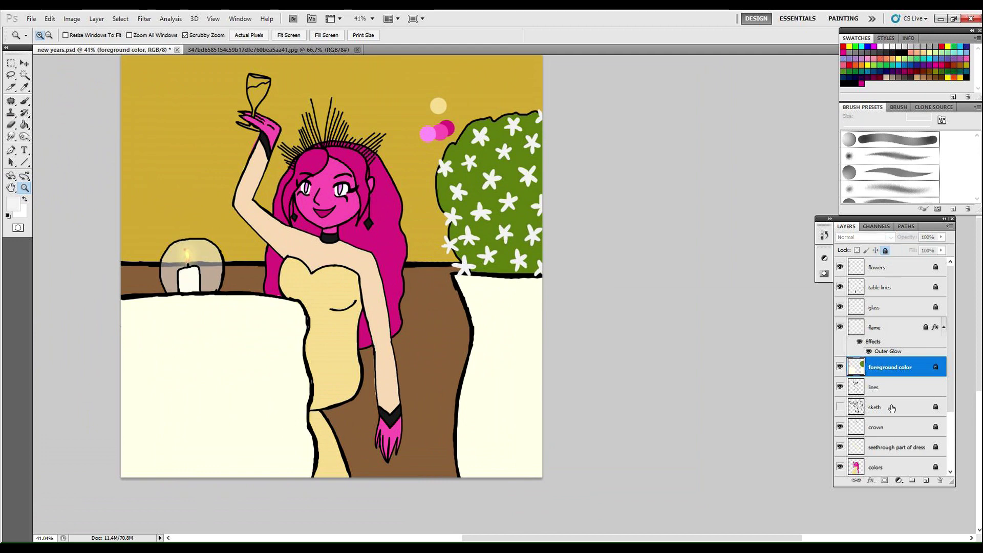
# Unlock the table lines layer and choose a pale khaki foreground color based on the tablecloth's cream
pyautogui.scroll(-3, 946, 390)
pyautogui.scroll(3, 907, 320)
pyautogui.click(891, 287)
pyautogui.click(885, 250)
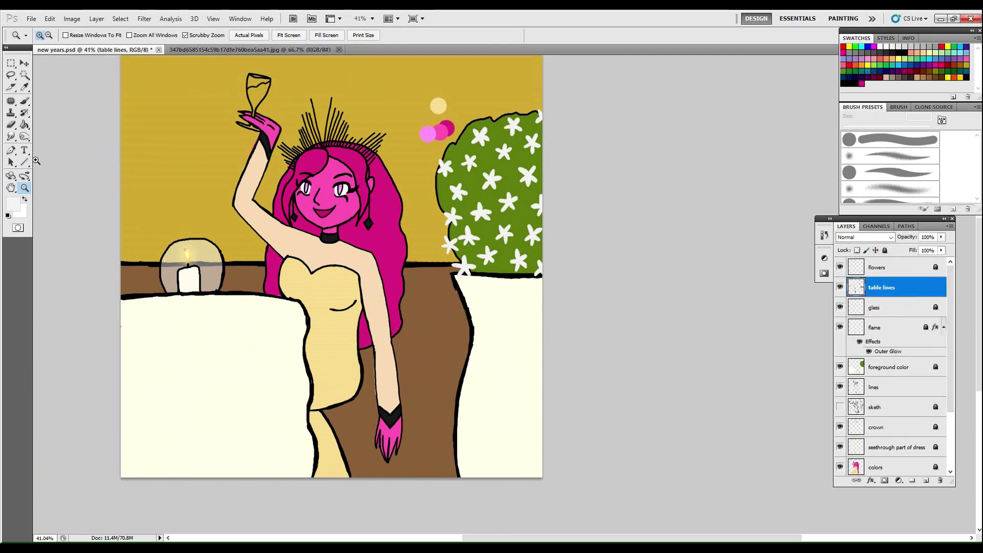
pyautogui.click(24, 87)
pyautogui.click(14, 202)
pyautogui.click(83, 186)
pyautogui.click(95, 202)
pyautogui.click(301, 175)
# Draw six wavy vertical fold lines down the tablecloth below the candle with a 7 px brush
pyautogui.click(24, 188)
pyautogui.click(168, 366)
pyautogui.press('b')
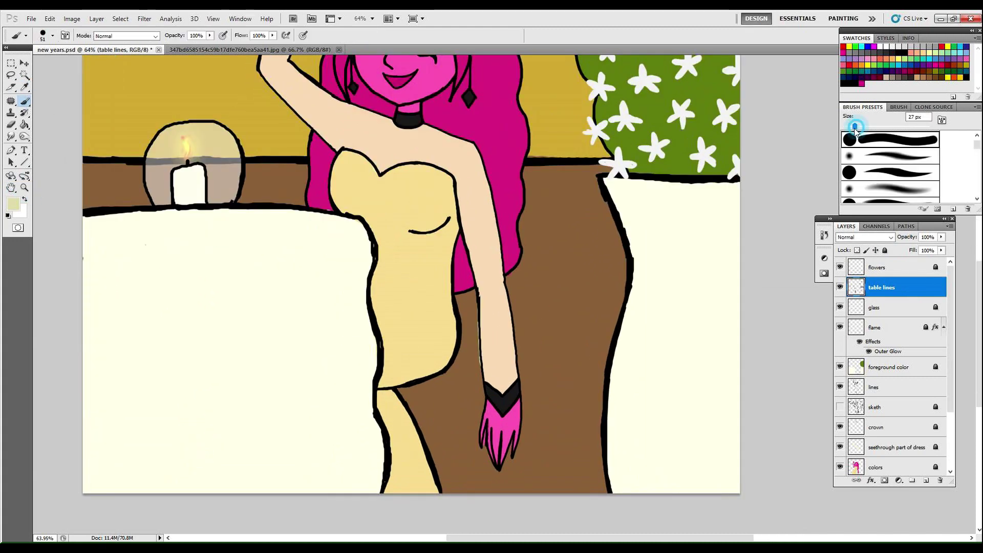
pyautogui.click(917, 116)
pyautogui.press('Up')
pyautogui.press('Up')
pyautogui.moveTo(325, 263); pyautogui.dragTo(334, 358)
pyautogui.hotkey('ctrl', 'z')
pyautogui.moveTo(332, 250); pyautogui.dragTo(348, 491)
pyautogui.moveTo(281, 266); pyautogui.dragTo(297, 491)
pyautogui.moveTo(229, 264); pyautogui.dragTo(237, 486)
pyautogui.moveTo(161, 249); pyautogui.dragTo(168, 425)
pyautogui.moveTo(119, 369); pyautogui.dragTo(118, 496)
pyautogui.moveTo(193, 279); pyautogui.dragTo(214, 513)
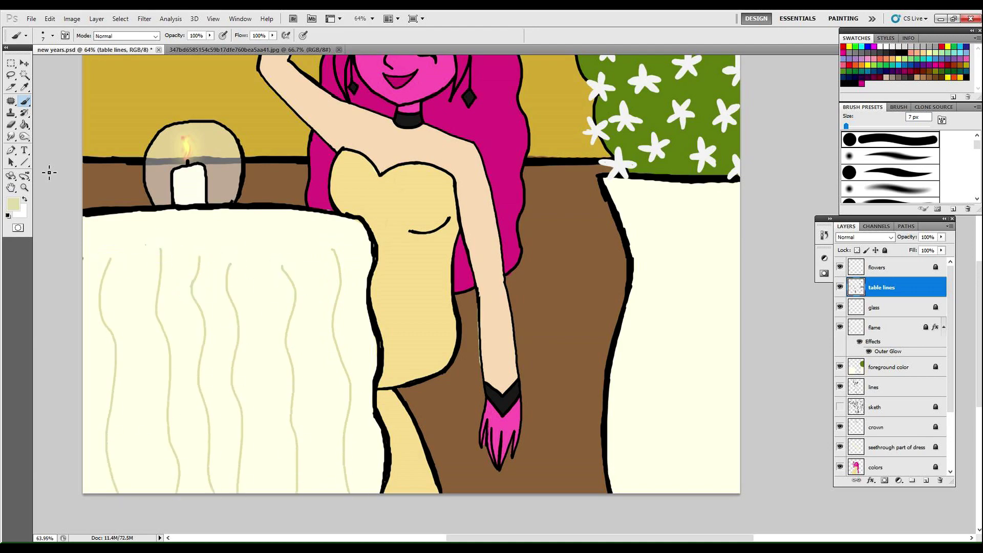
# Shorten the tablecloth's fold lines by erasing their upper ends
pyautogui.click(25, 188)
pyautogui.moveTo(469, 322)
pyautogui.mouseDown()
pyautogui.moveTo(450, 318)
pyautogui.moveTo(466, 316)
pyautogui.mouseUp()
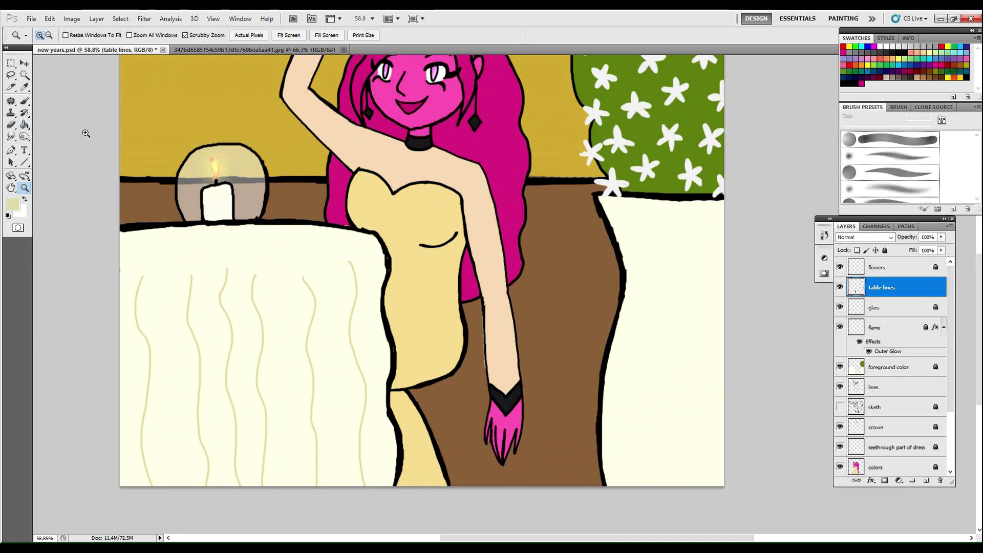
pyautogui.press('e')
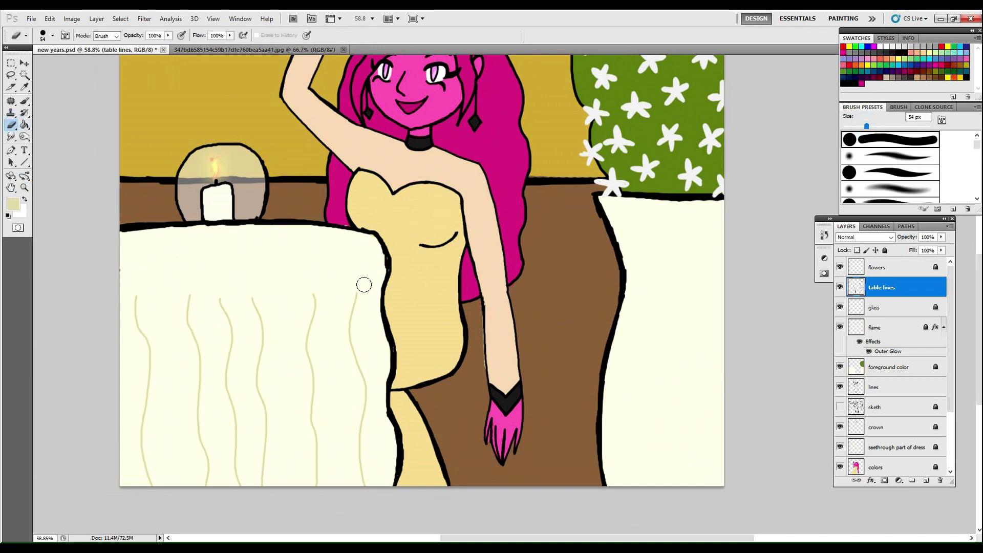
pyautogui.moveTo(143, 290); pyautogui.dragTo(358, 287)
pyautogui.click(54, 20)
pyautogui.click(66, 30)
pyautogui.click(24, 188)
pyautogui.moveTo(717, 282); pyautogui.dragTo(743, 298)
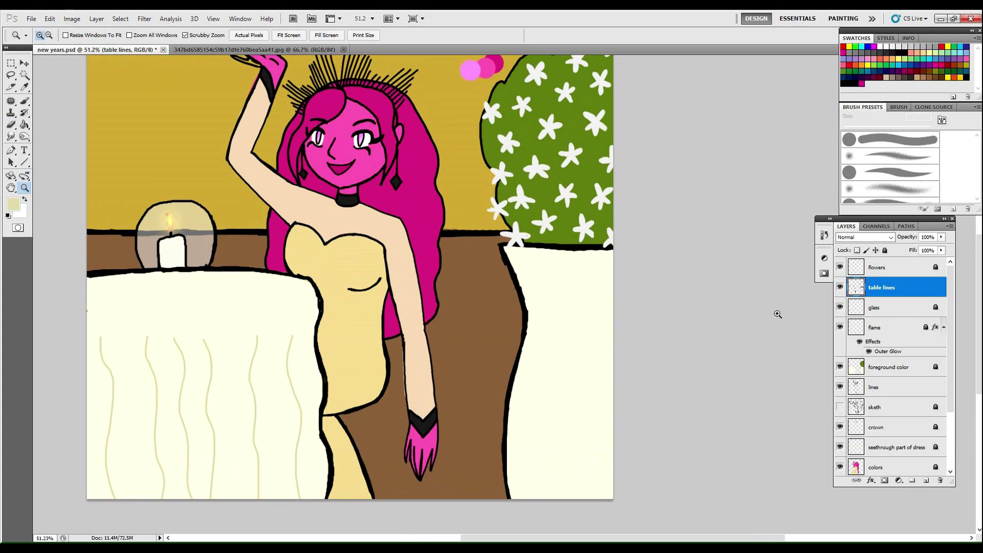
# Show the "sketh" layer and move the foreground color layer directly below it
pyautogui.click(897, 374)
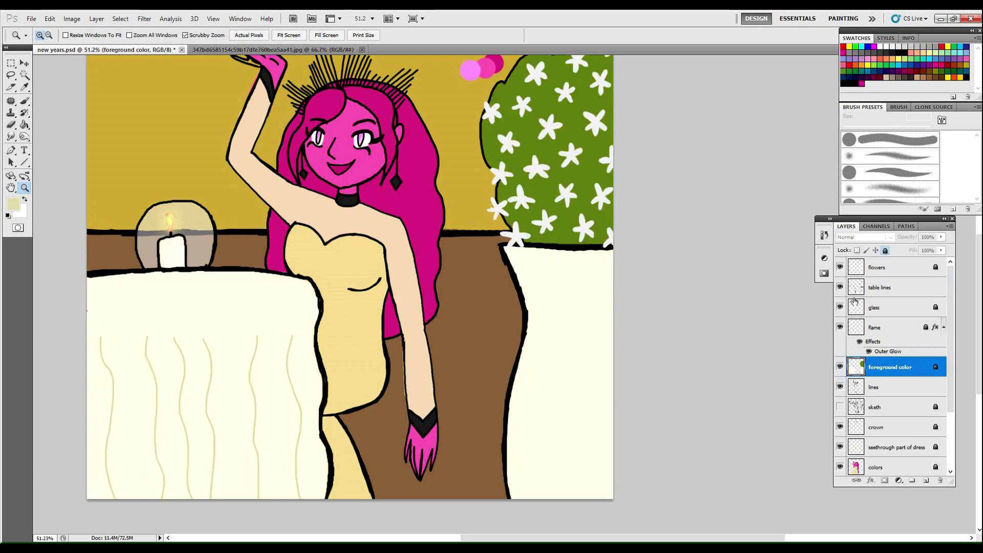
pyautogui.click(840, 407)
pyautogui.moveTo(893, 366); pyautogui.dragTo(906, 414)
# Unlock the foreground color layer and paint a row of small diamonds in the dress's yellow along the top of the tablecloth under the bush
pyautogui.moveTo(648, 392); pyautogui.dragTo(686, 383)
pyautogui.click(25, 86)
pyautogui.click(120, 174)
pyautogui.click(25, 188)
pyautogui.moveTo(594, 198); pyautogui.dragTo(622, 193)
pyautogui.press('b')
pyautogui.click(885, 251)
pyautogui.moveTo(405, 223)
pyautogui.mouseDown()
pyautogui.moveTo(422, 243)
pyautogui.moveTo(419, 205)
pyautogui.moveTo(419, 240)
pyautogui.mouseUp()
pyautogui.moveTo(467, 220)
pyautogui.mouseDown()
pyautogui.moveTo(488, 228)
pyautogui.moveTo(459, 224)
pyautogui.moveTo(472, 235)
pyautogui.moveTo(484, 223)
pyautogui.moveTo(538, 222)
pyautogui.mouseUp()
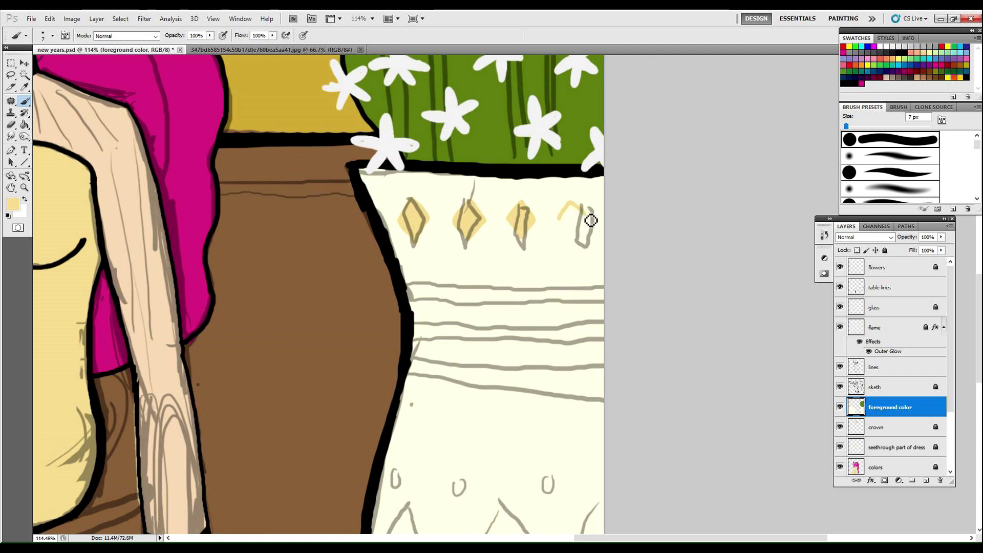
pyautogui.moveTo(583, 215)
pyautogui.mouseDown()
pyautogui.moveTo(577, 234)
pyautogui.moveTo(606, 222)
pyautogui.mouseUp()
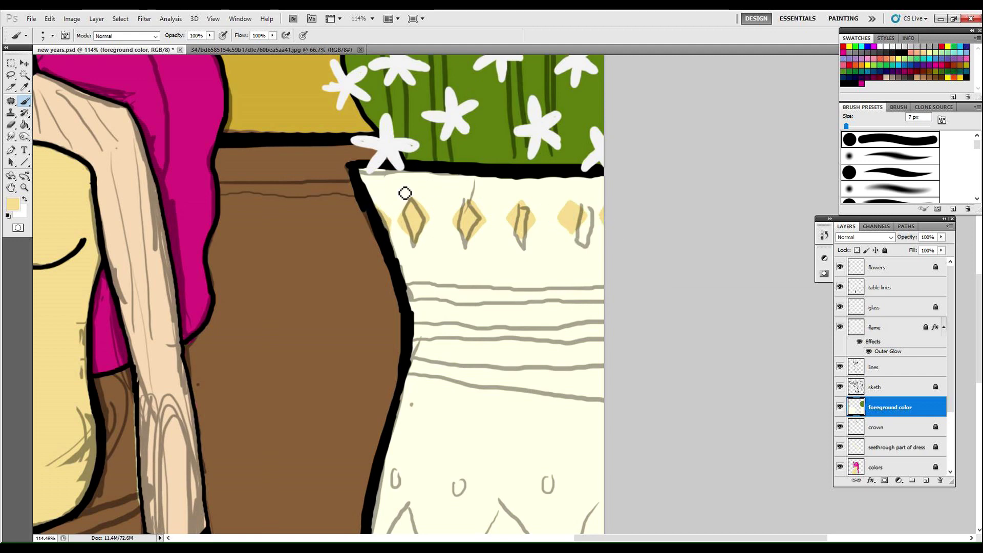
# Paint a wide yellow band across the tablecloth below the diamonds with a 26 px brush, following the sketched stripes
pyautogui.click(854, 126)
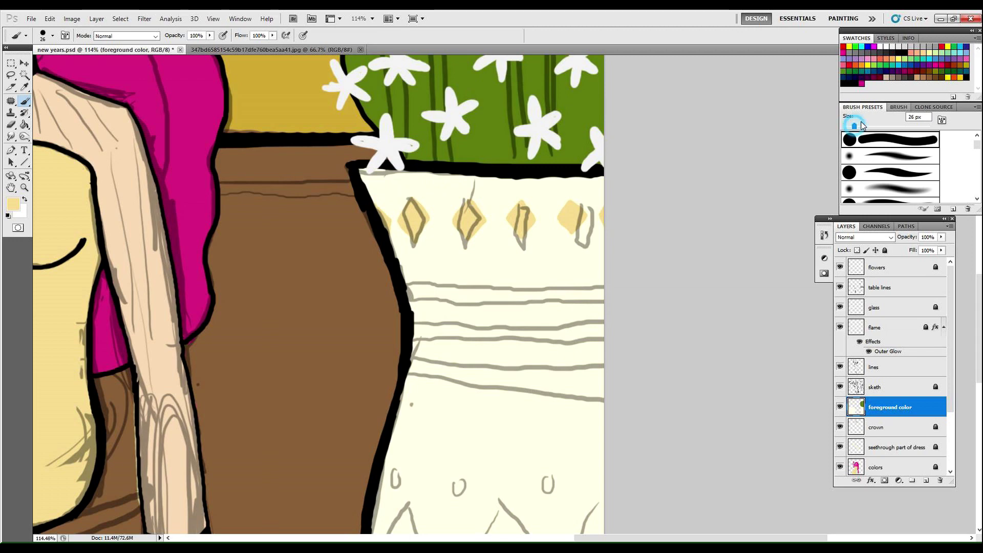
pyautogui.moveTo(420, 314)
pyautogui.mouseDown()
pyautogui.moveTo(608, 315)
pyautogui.moveTo(415, 311)
pyautogui.moveTo(560, 308)
pyautogui.mouseUp()
pyautogui.moveTo(410, 314); pyautogui.dragTo(597, 320)
pyautogui.moveTo(414, 352)
pyautogui.mouseDown()
pyautogui.moveTo(577, 351)
pyautogui.moveTo(492, 358)
pyautogui.moveTo(413, 338)
pyautogui.moveTo(423, 298)
pyautogui.moveTo(516, 288)
pyautogui.moveTo(450, 298)
pyautogui.moveTo(407, 290)
pyautogui.mouseUp()
pyautogui.moveTo(530, 295)
pyautogui.mouseDown()
pyautogui.moveTo(600, 335)
pyautogui.moveTo(584, 366)
pyautogui.moveTo(410, 373)
pyautogui.moveTo(525, 348)
pyautogui.mouseUp()
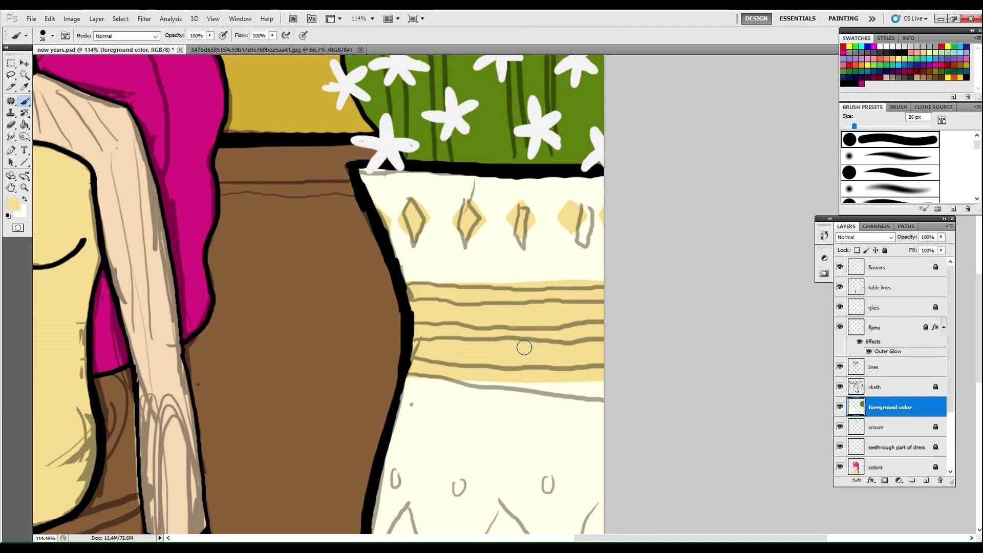
# Paint two horizontal stripes in the hair's magenta across the yellow band
pyautogui.keyDown('alt'); pyautogui.click(176, 84); pyautogui.keyUp('alt')
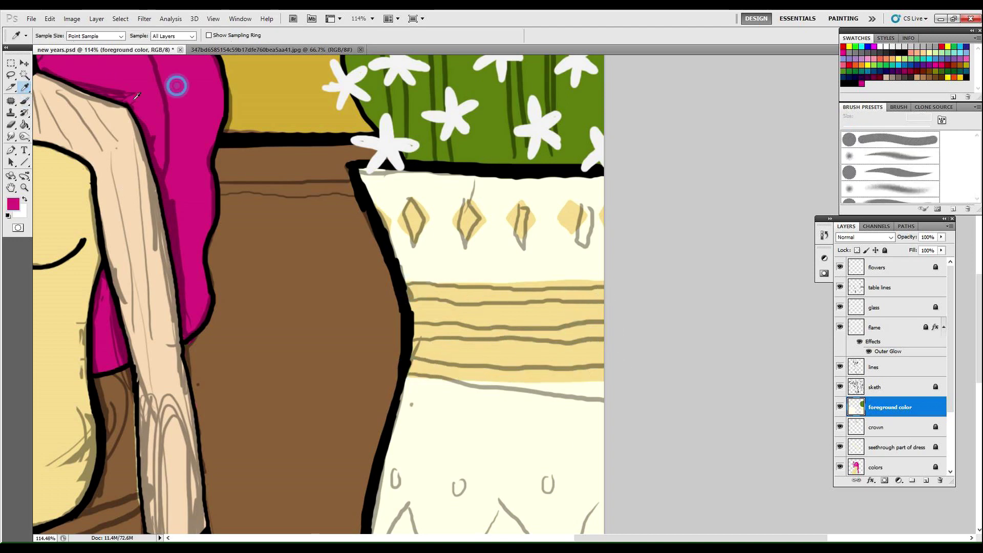
pyautogui.moveTo(425, 314)
pyautogui.mouseDown()
pyautogui.moveTo(520, 313)
pyautogui.moveTo(457, 312)
pyautogui.mouseUp()
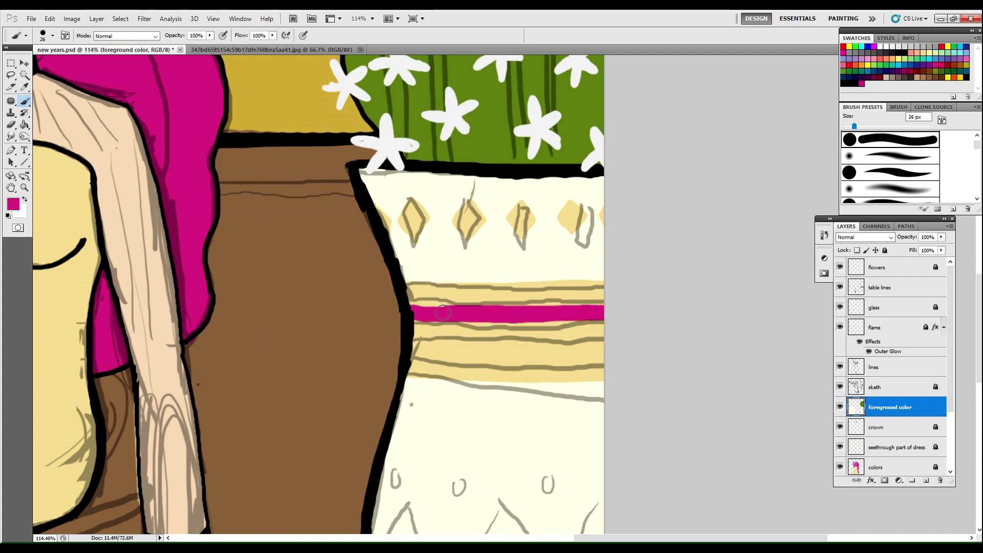
pyautogui.moveTo(411, 348)
pyautogui.mouseDown()
pyautogui.moveTo(574, 353)
pyautogui.moveTo(419, 351)
pyautogui.mouseUp()
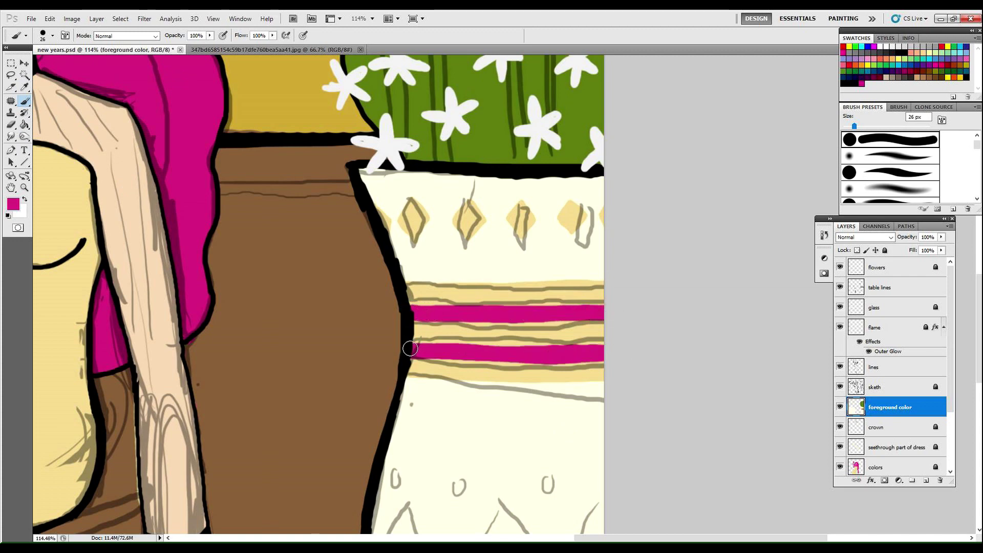
# Hide the sketch layer and place a magenta dot in the center of each small diamond
pyautogui.click(840, 387)
pyautogui.click(840, 386)
pyautogui.click(840, 386)
pyautogui.click(521, 218)
pyautogui.click(573, 216)
pyautogui.click(471, 219)
pyautogui.click(414, 219)
pyautogui.click(381, 222)
# Enlarge the small yellow diamonds and cover the partial one at the tablecloth's outline with cream, using a 12 px brush
pyautogui.keyDown('alt'); pyautogui.click(458, 219); pyautogui.keyUp('alt')
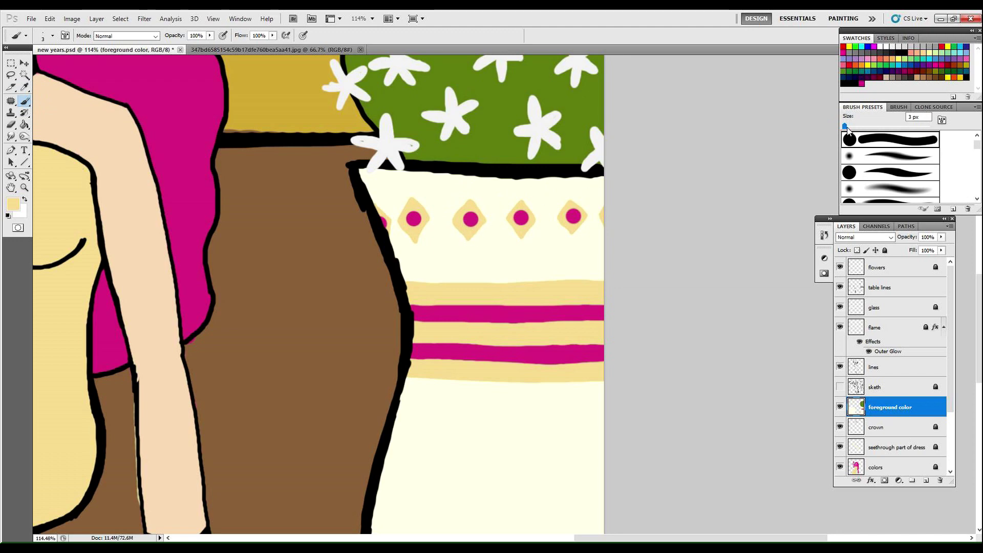
pyautogui.moveTo(470, 238)
pyautogui.mouseDown()
pyautogui.moveTo(458, 226)
pyautogui.moveTo(469, 238)
pyautogui.mouseUp()
pyautogui.moveTo(414, 242)
pyautogui.mouseDown()
pyautogui.moveTo(402, 226)
pyautogui.moveTo(387, 231)
pyautogui.moveTo(373, 203)
pyautogui.mouseUp()
pyautogui.click(24, 87)
pyautogui.click(387, 191)
pyautogui.click(24, 101)
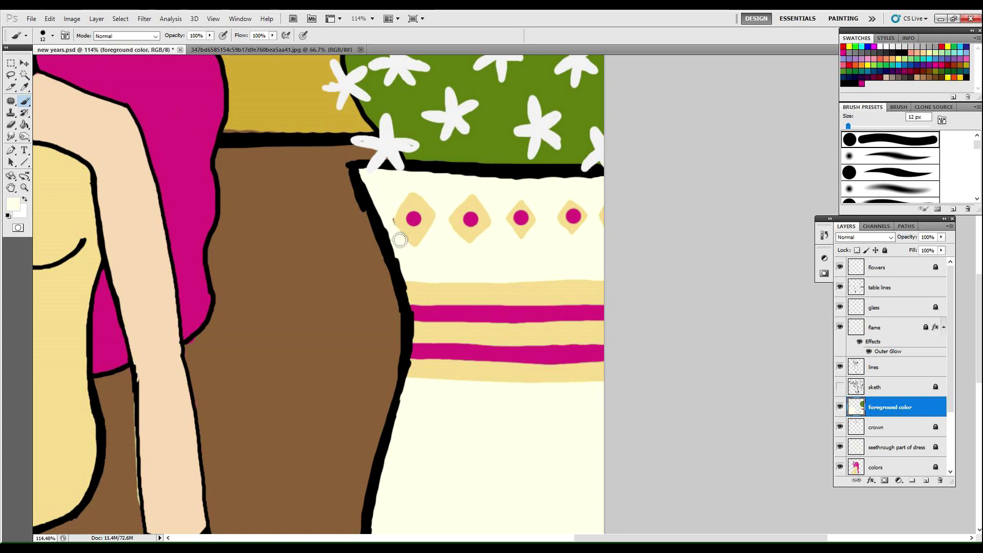
pyautogui.keyDown('alt'); pyautogui.click(464, 210); pyautogui.keyUp('alt')
pyautogui.moveTo(515, 219)
pyautogui.mouseDown()
pyautogui.moveTo(541, 224)
pyautogui.moveTo(524, 247)
pyautogui.moveTo(564, 215)
pyautogui.moveTo(590, 224)
pyautogui.moveTo(563, 232)
pyautogui.moveTo(611, 239)
pyautogui.mouseUp()
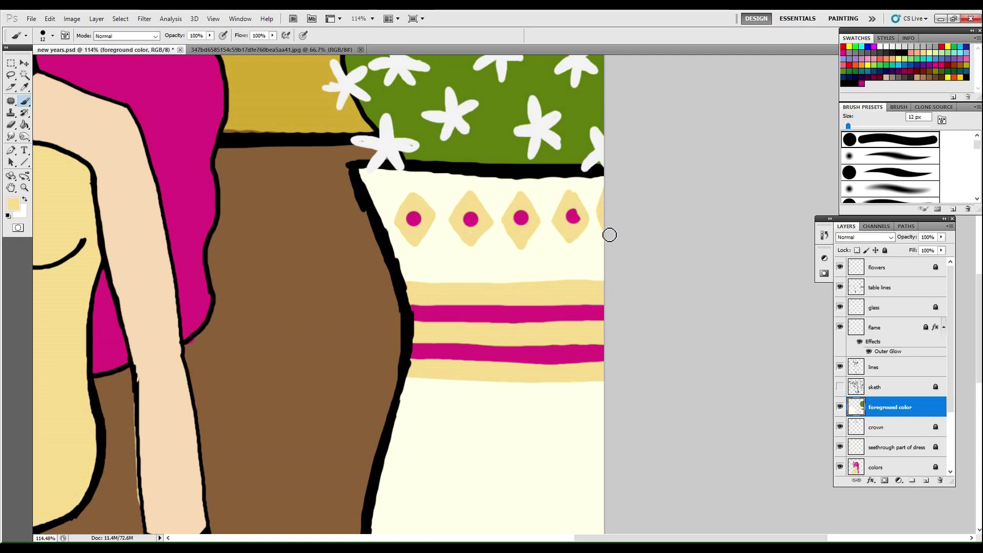
# Repaint the magenta dot in the center of the fourth small diamond
pyautogui.click(24, 87)
pyautogui.click(57, 66)
pyautogui.click(25, 101)
pyautogui.click(574, 216)
# Show the sketch layer and paint the first large sketched diamond below the stripes in the dress's yellow
pyautogui.click(26, 188)
pyautogui.moveTo(644, 433)
pyautogui.mouseDown()
pyautogui.moveTo(644, 500)
pyautogui.moveTo(660, 498)
pyautogui.moveTo(612, 506)
pyautogui.moveTo(616, 400)
pyautogui.mouseUp()
pyautogui.click(840, 387)
pyautogui.click(25, 87)
pyautogui.click(115, 190)
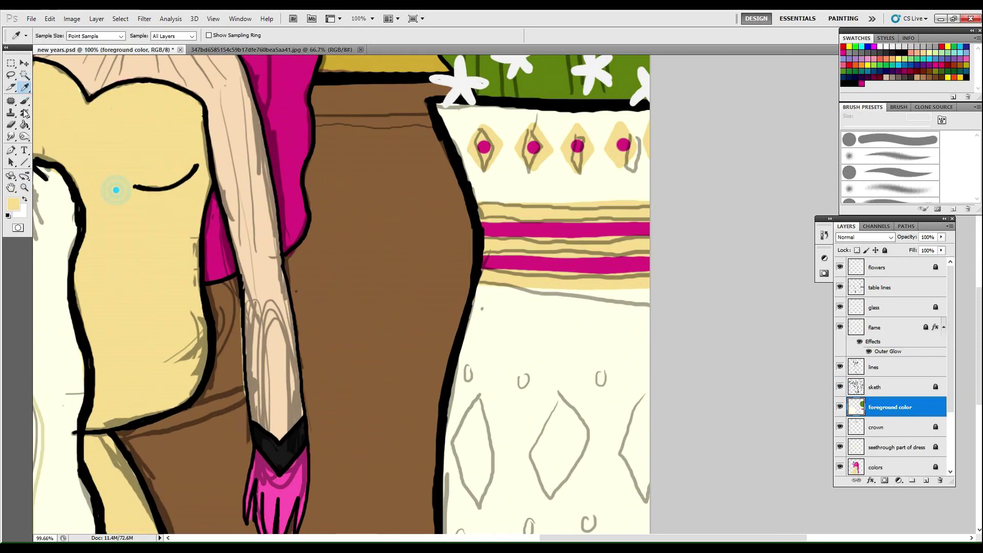
pyautogui.click(25, 101)
pyautogui.moveTo(454, 452)
pyautogui.mouseDown()
pyautogui.moveTo(484, 406)
pyautogui.moveTo(506, 462)
pyautogui.moveTo(469, 487)
pyautogui.moveTo(476, 494)
pyautogui.moveTo(483, 436)
pyautogui.mouseUp()
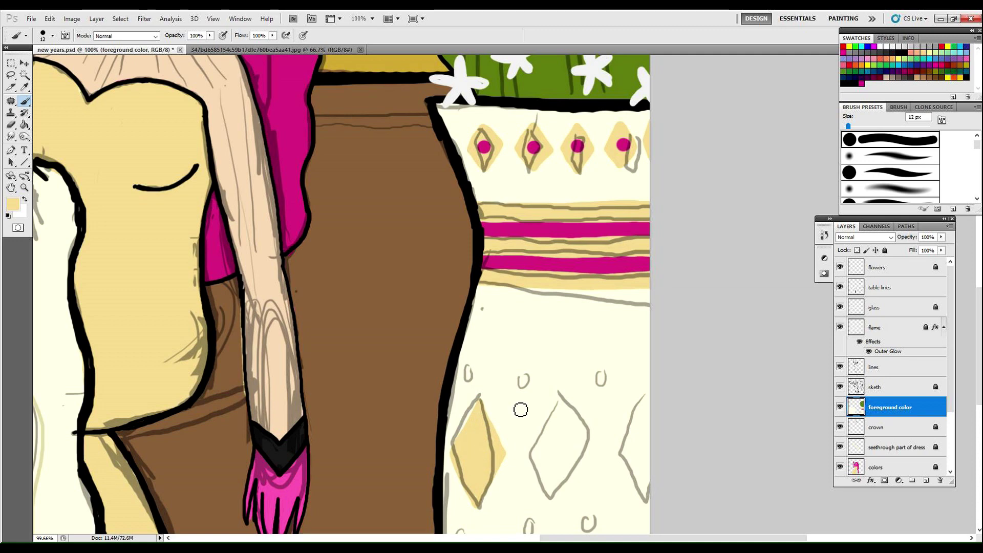
# Lasso the large yellow diamond and copy it onto two new layers
pyautogui.press('l')
pyautogui.moveTo(474, 392)
pyautogui.mouseDown()
pyautogui.moveTo(513, 471)
pyautogui.moveTo(452, 487)
pyautogui.moveTo(466, 408)
pyautogui.mouseUp()
pyautogui.rightClick(476, 413)
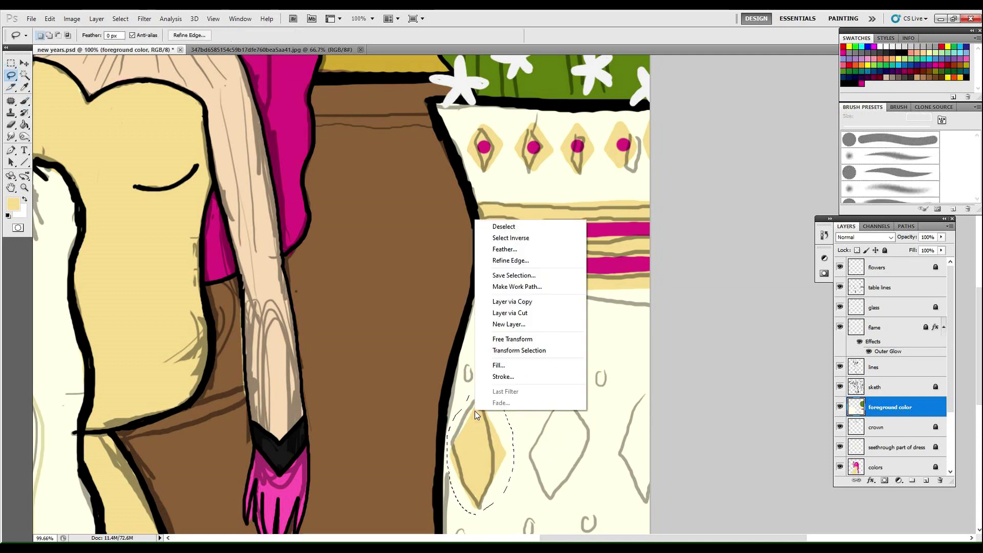
pyautogui.click(487, 301)
pyautogui.moveTo(484, 510)
pyautogui.mouseDown()
pyautogui.moveTo(527, 471)
pyautogui.moveTo(447, 436)
pyautogui.mouseUp()
pyautogui.moveTo(497, 504); pyautogui.dragTo(504, 501)
pyautogui.rightClick(504, 501)
pyautogui.click(548, 391)
# Move the Layer 3 diamond copy onto the second large sketched diamond with Free Transform
pyautogui.moveTo(516, 460); pyautogui.dragTo(461, 405)
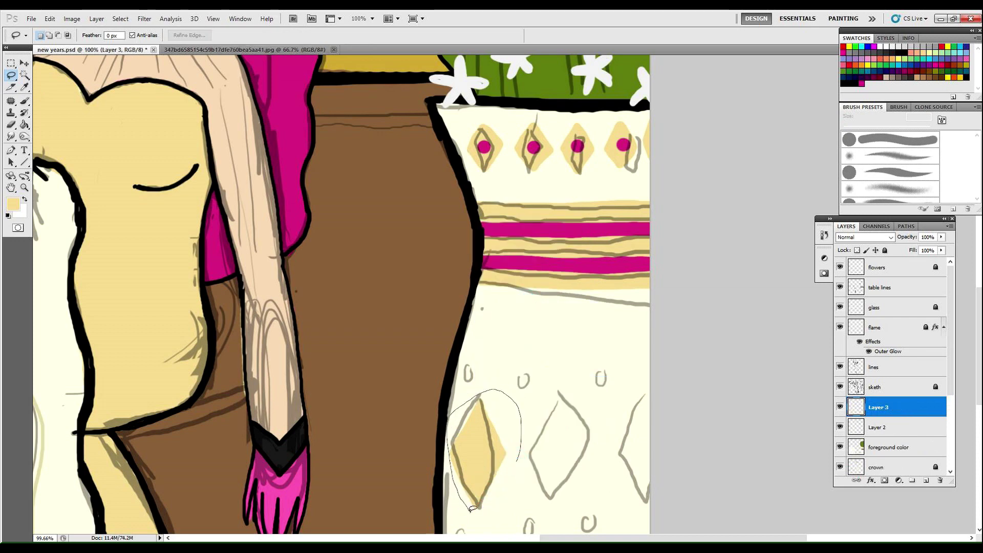
pyautogui.rightClick(515, 453)
pyautogui.moveTo(523, 443)
pyautogui.mouseDown()
pyautogui.moveTo(514, 453)
pyautogui.moveTo(570, 450)
pyautogui.mouseUp()
pyautogui.click(530, 401)
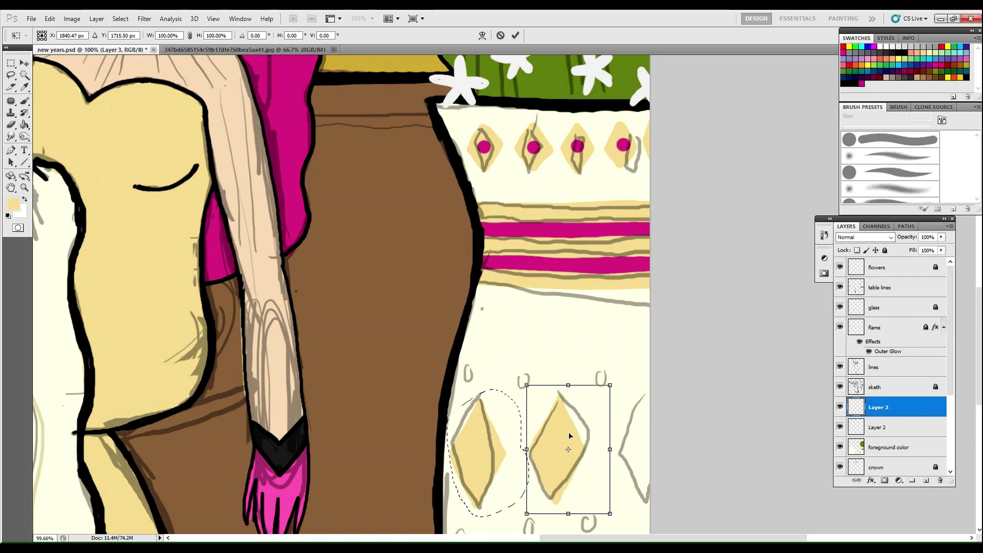
pyautogui.click(515, 35)
# Lasso the Layer 2 diamond copy and move it onto the third large sketched diamond at the canvas edge with Free Transform
pyautogui.click(891, 427)
pyautogui.click(594, 460)
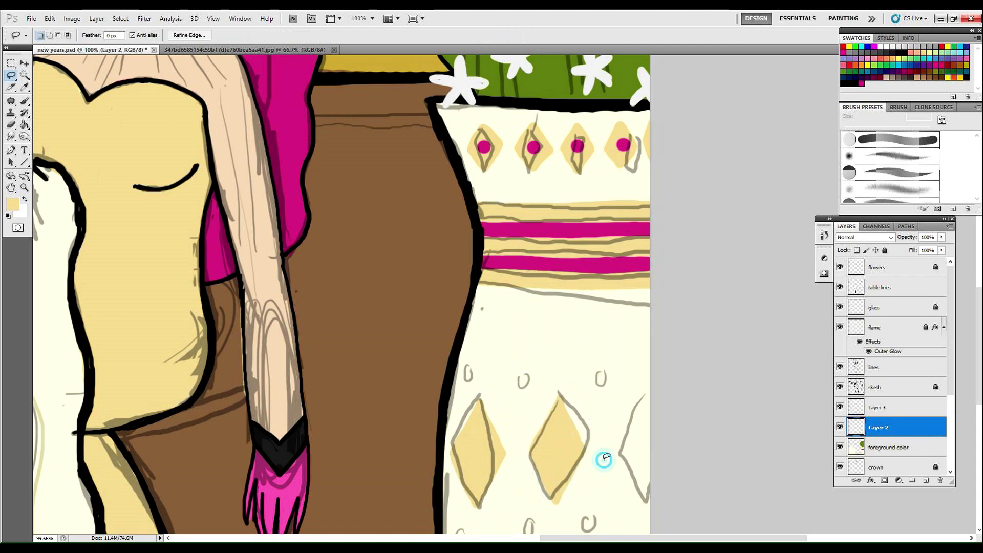
pyautogui.moveTo(498, 496); pyautogui.dragTo(492, 386)
pyautogui.moveTo(452, 465); pyautogui.dragTo(500, 497)
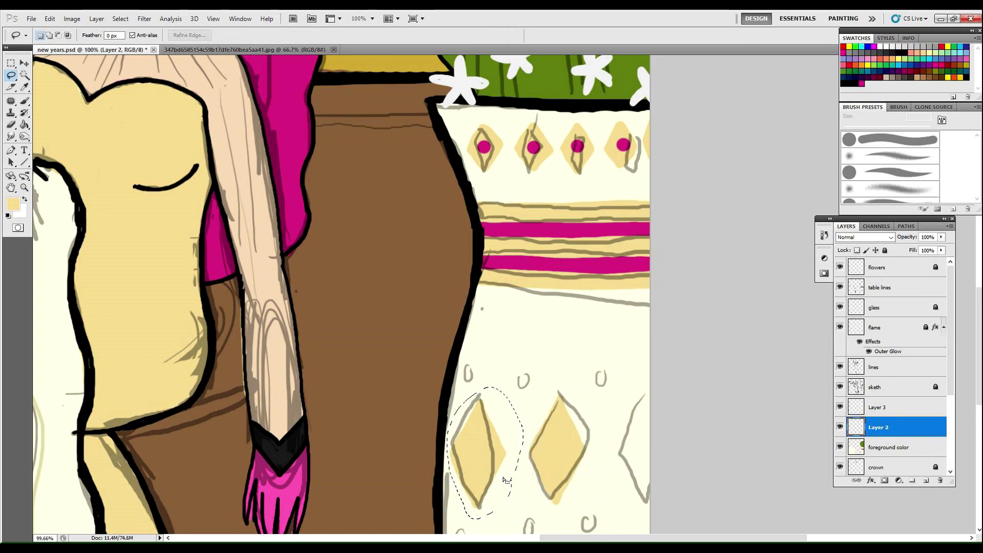
pyautogui.hotkey('ctrl', 't')
pyautogui.moveTo(497, 446); pyautogui.dragTo(645, 434)
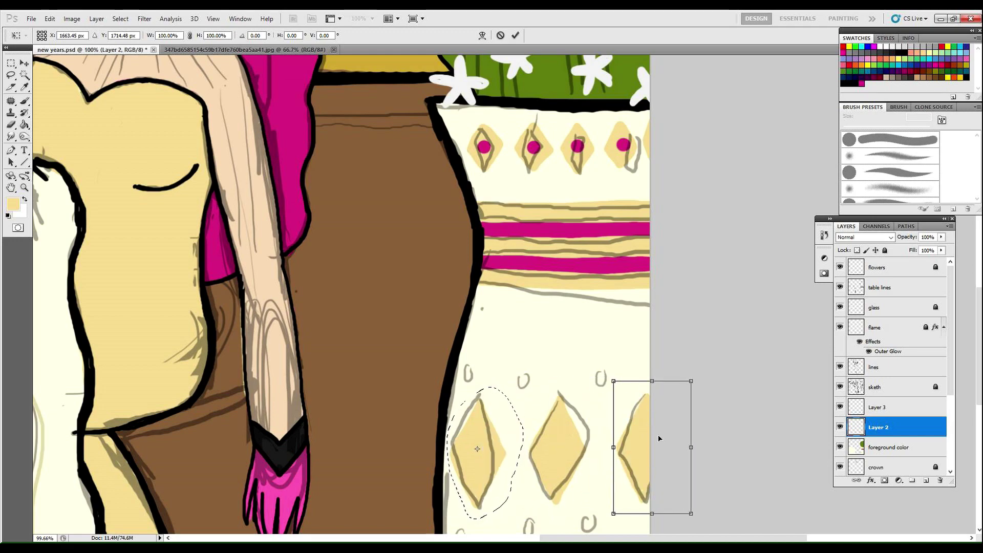
pyautogui.click(515, 35)
# Merge both diamond copy layers down into the foreground color layer and hide the sketch layer
pyautogui.rightClick(900, 410)
pyautogui.click(911, 378)
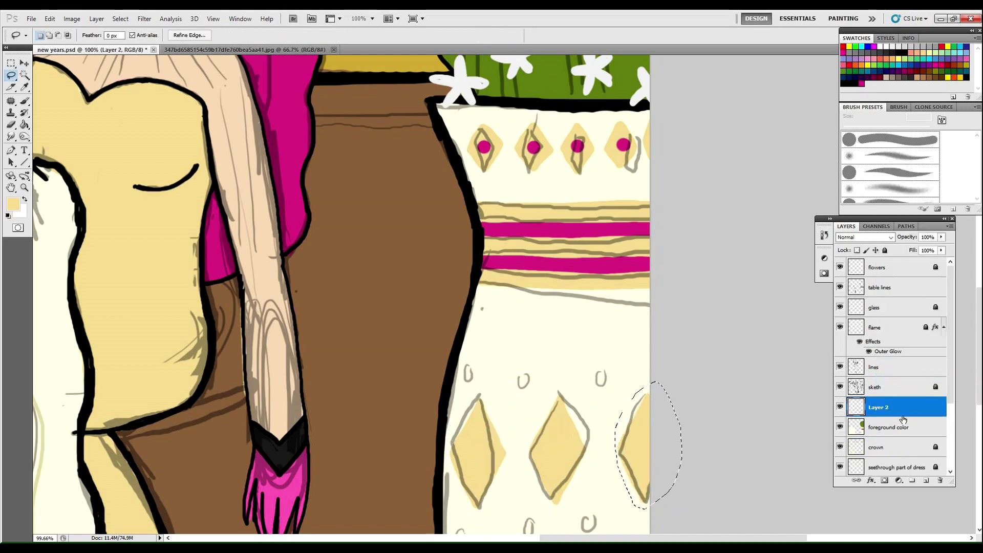
pyautogui.rightClick(901, 411)
pyautogui.click(912, 379)
pyautogui.press('z')
pyautogui.moveTo(832, 379)
pyautogui.mouseDown()
pyautogui.moveTo(674, 388)
pyautogui.moveTo(828, 433)
pyautogui.mouseUp()
pyautogui.click(840, 387)
pyautogui.click(24, 76)
pyautogui.click(525, 380)
pyautogui.hotkey('ctrl', 's')
# Lasso the middle large diamond and shift it slightly to the right with Free Transform to even out the spacing
pyautogui.click(25, 188)
pyautogui.moveTo(503, 311); pyautogui.dragTo(425, 310)
pyautogui.moveTo(634, 472); pyautogui.dragTo(710, 474)
pyautogui.click(10, 75)
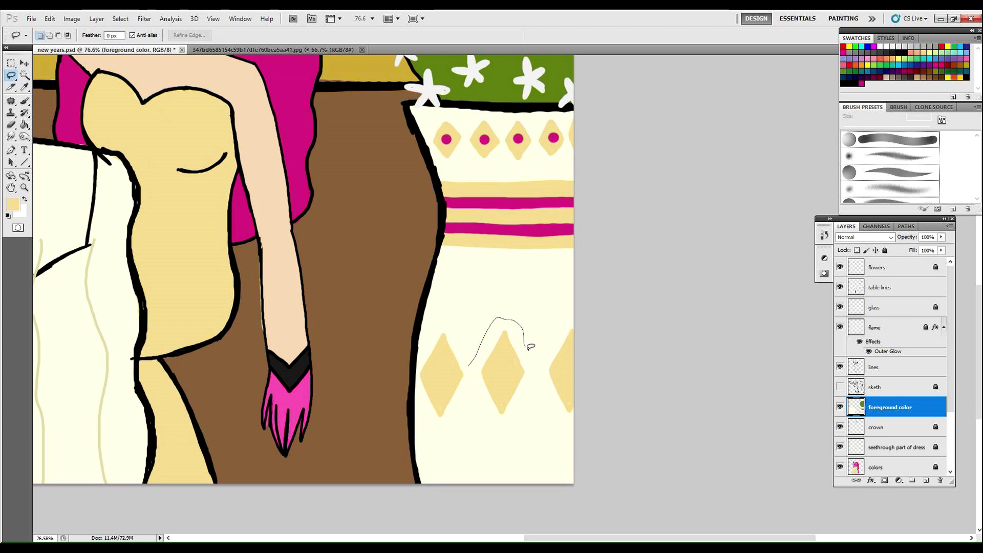
pyautogui.rightClick(500, 369)
pyautogui.moveTo(476, 374)
pyautogui.mouseDown()
pyautogui.moveTo(469, 365)
pyautogui.moveTo(517, 364)
pyautogui.moveTo(545, 385)
pyautogui.mouseUp()
pyautogui.click(536, 299)
pyautogui.press('Return')
pyautogui.hotkey('ctrl', 'd')
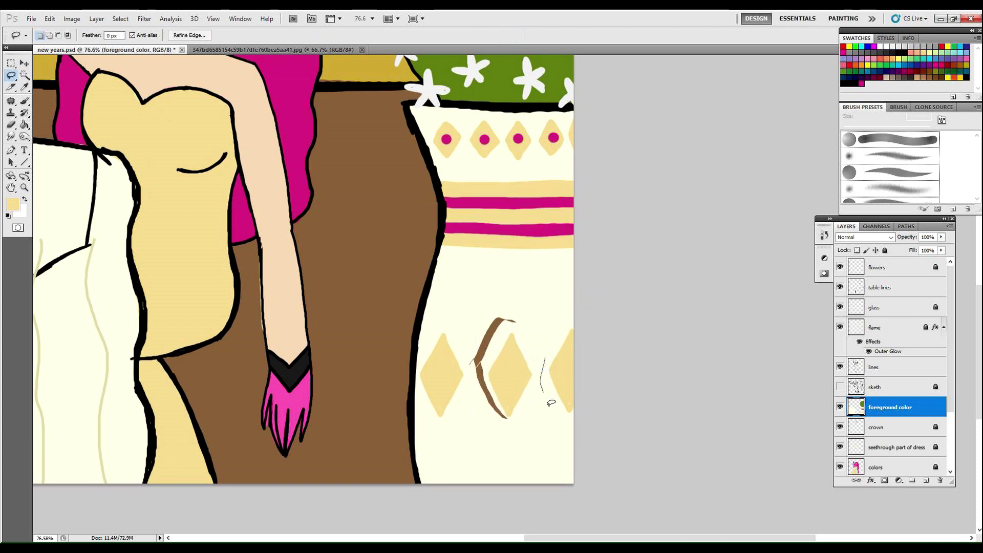
# Lasso the large diamond cut off by the canvas edge and shift it slightly to the right with Free Transform
pyautogui.moveTo(567, 328); pyautogui.dragTo(566, 359)
pyautogui.rightClick(566, 359)
pyautogui.click(589, 309)
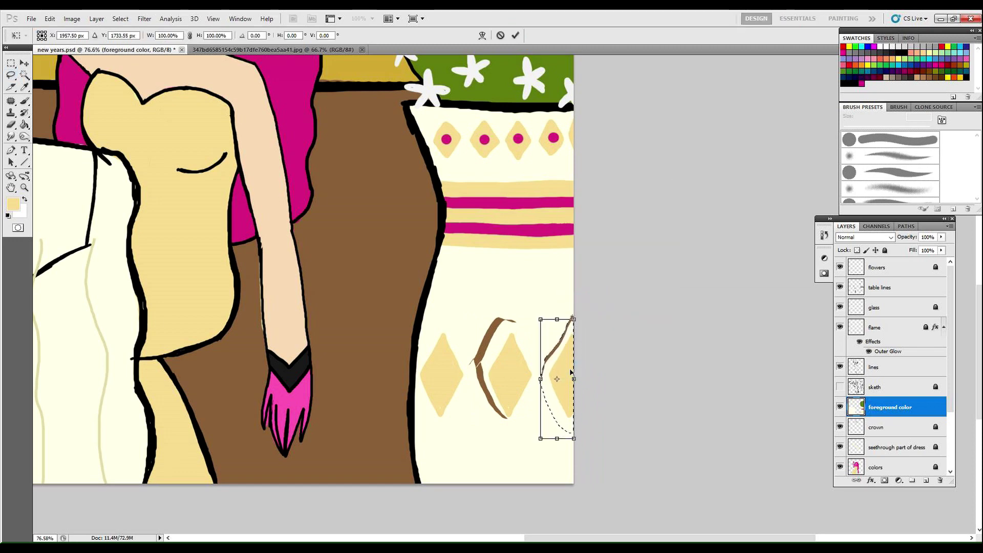
pyautogui.press('Return')
pyautogui.hotkey('ctrl', 'd')
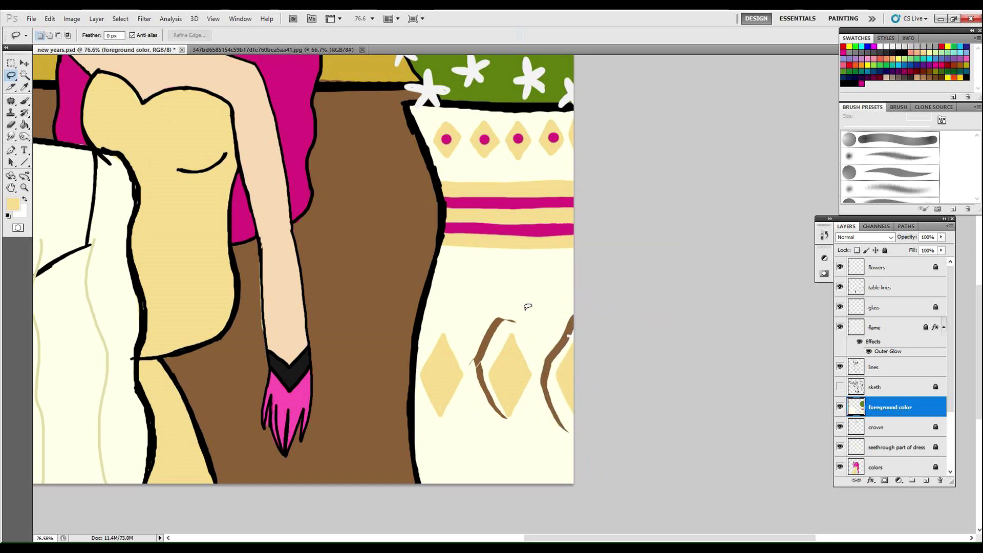
# Sample the cream around the diamonds and paint over the brown gaps left beside the two moved diamonds
pyautogui.click(24, 99)
pyautogui.keyDown('alt'); pyautogui.click(492, 317); pyautogui.keyUp('alt')
pyautogui.moveTo(512, 318)
pyautogui.mouseDown()
pyautogui.moveTo(483, 351)
pyautogui.moveTo(496, 406)
pyautogui.moveTo(478, 377)
pyautogui.moveTo(568, 352)
pyautogui.moveTo(553, 402)
pyautogui.moveTo(598, 408)
pyautogui.mouseUp()
# Paint 31 px dots in the hair's magenta at the large diamonds' centers and on the sketched circles above and below them
pyautogui.click(840, 386)
pyautogui.press('i')
pyautogui.click(294, 89)
pyautogui.click(12, 204)
pyautogui.click(287, 174)
pyautogui.press('b')
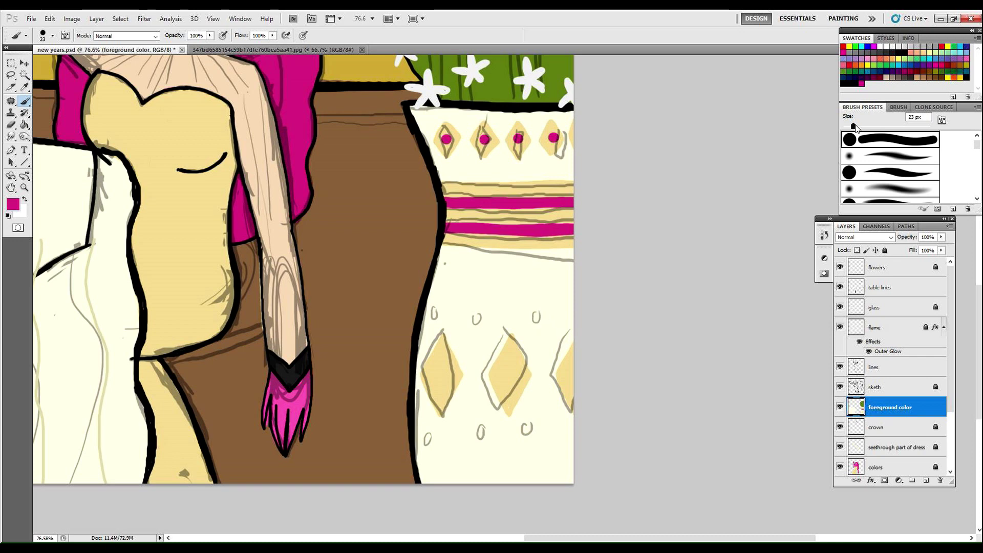
pyautogui.click(840, 387)
pyautogui.click(545, 322)
pyautogui.click(545, 424)
pyautogui.click(439, 376)
pyautogui.click(512, 373)
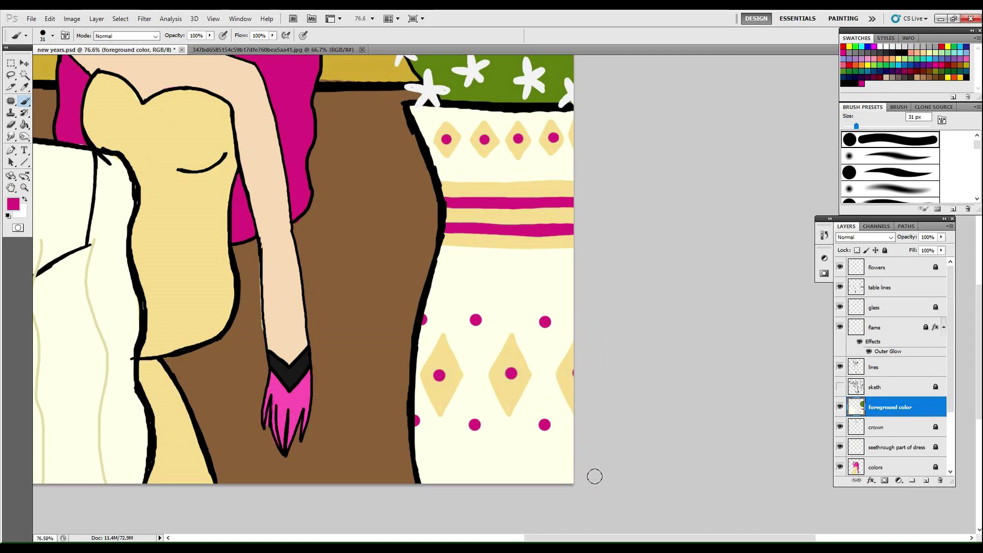
# Step back over the stray dots and add an outer row of magenta dots above and below the large diamonds
pyautogui.click(545, 372)
pyautogui.click(49, 19)
pyautogui.click(80, 51)
pyautogui.click(49, 19)
pyautogui.click(81, 50)
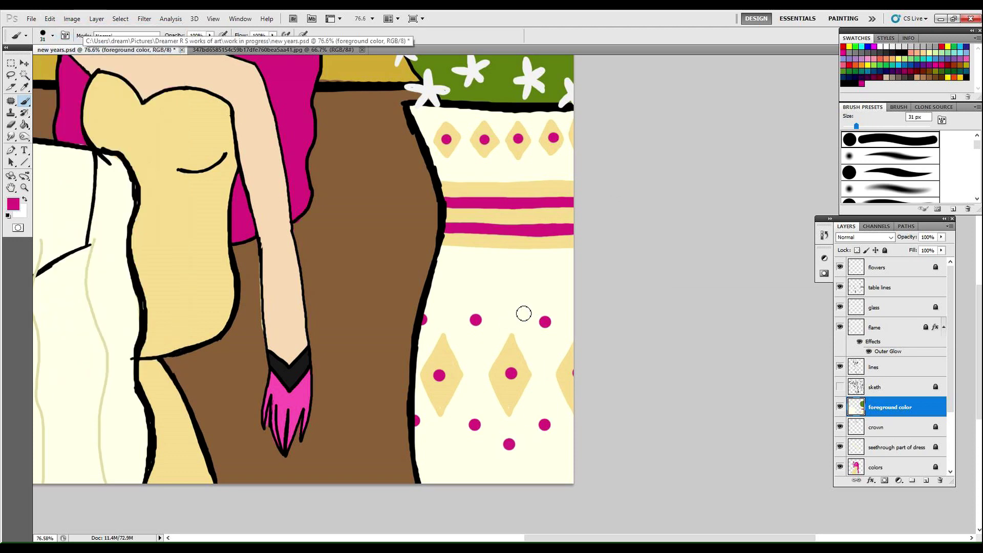
pyautogui.click(449, 301)
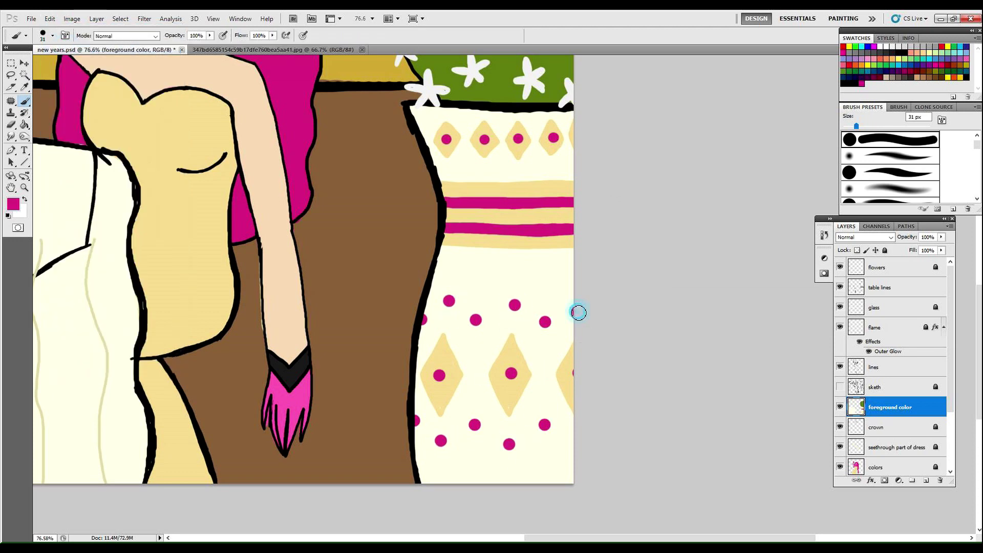
# Try deleting the sketch layer and saving the file, and step back to restore the layer
pyautogui.press('z')
pyautogui.moveTo(582, 263); pyautogui.dragTo(605, 139)
pyautogui.click(891, 387)
pyautogui.click(840, 387)
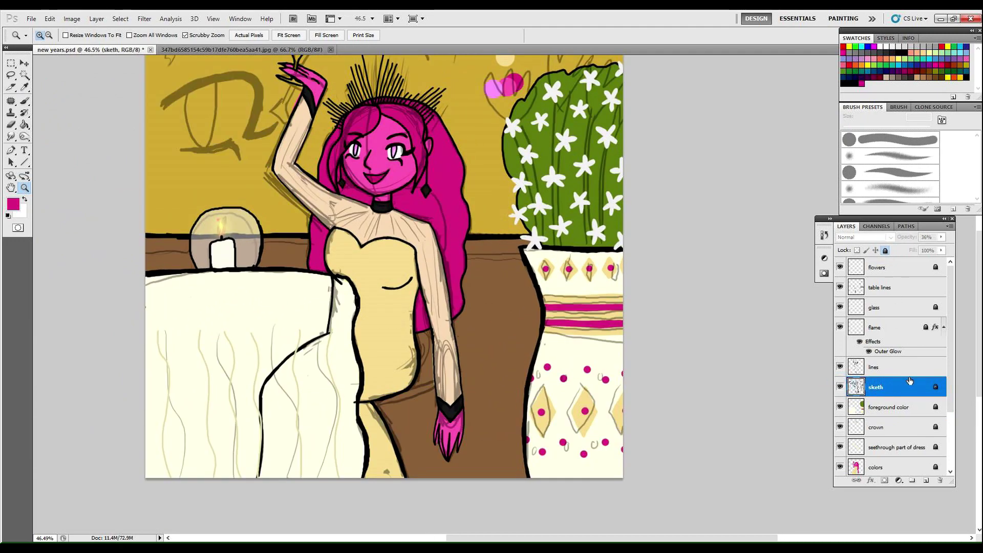
pyautogui.keyDown('alt'); pyautogui.click(636, 202); pyautogui.keyUp('alt')
pyautogui.click(940, 480)
pyautogui.click(462, 215)
pyautogui.click(31, 19)
pyautogui.click(56, 172)
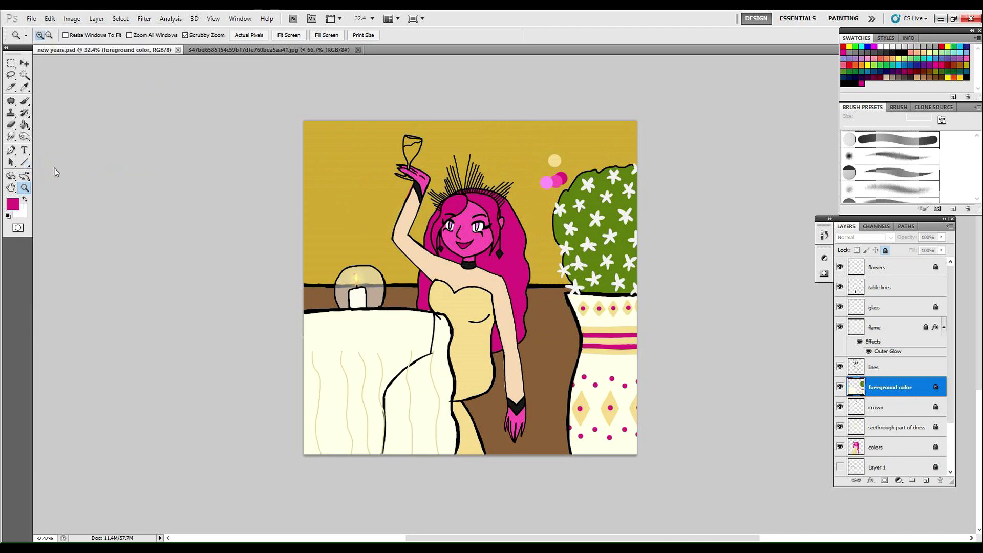
pyautogui.click(49, 19)
pyautogui.click(77, 49)
# Hide the sketch layer and move it below the floor and wall layer, directly above Layer 0
pyautogui.click(840, 387)
pyautogui.moveTo(890, 409); pyautogui.dragTo(951, 449)
pyautogui.click(903, 409)
pyautogui.moveTo(898, 330); pyautogui.dragTo(909, 455)
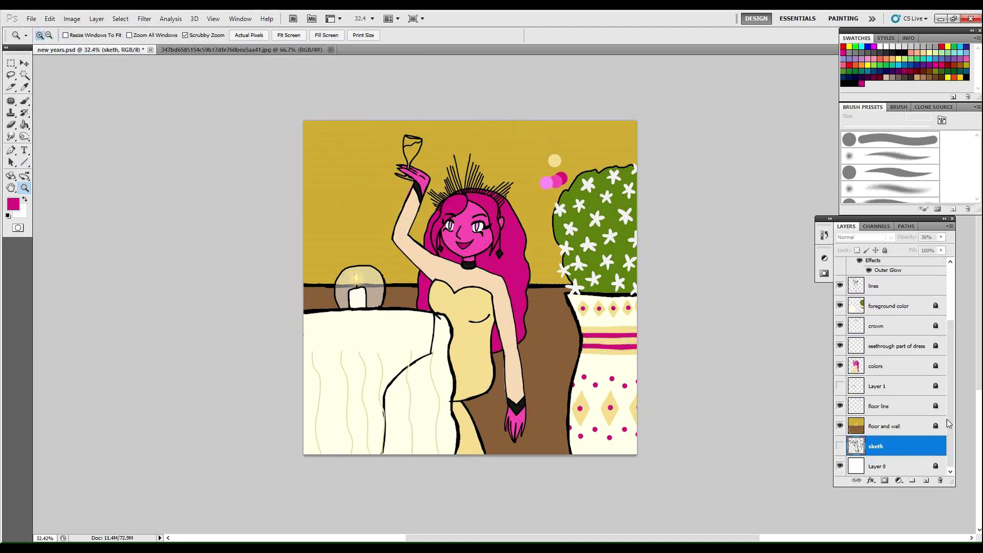
# Unlock the glass layer, set its opacity to 50% and start painting white inside the raised wine glass
pyautogui.moveTo(951, 424); pyautogui.dragTo(953, 366)
pyautogui.click(897, 441)
pyautogui.moveTo(423, 132); pyautogui.dragTo(487, 146)
pyautogui.click(902, 307)
pyautogui.click(887, 47)
pyautogui.click(885, 250)
pyautogui.press('5')
pyautogui.press('b')
pyautogui.moveTo(336, 233)
pyautogui.mouseDown()
pyautogui.moveTo(330, 169)
pyautogui.moveTo(341, 160)
pyautogui.mouseUp()
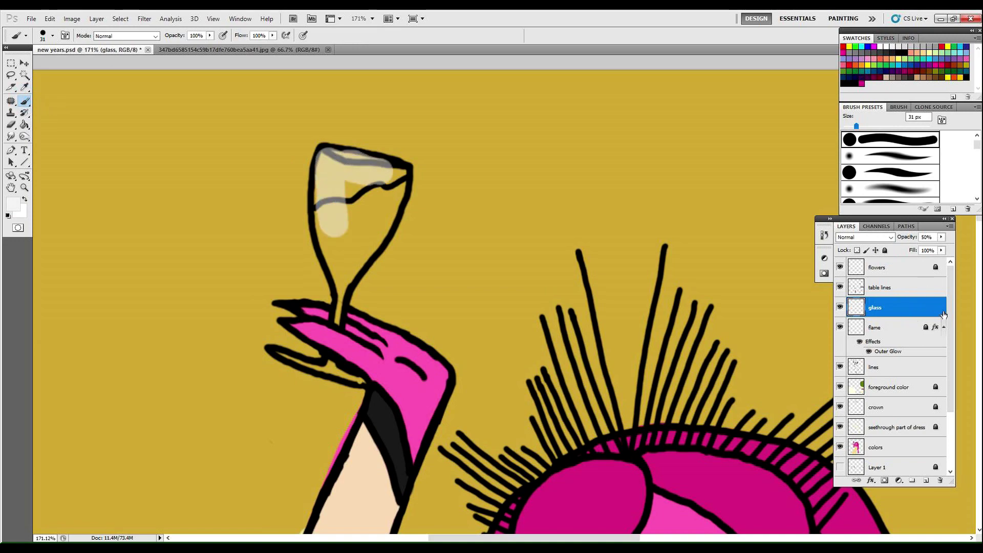
# Move the glass layer below the lines layer, directly above the foreground color layer
pyautogui.click(25, 187)
pyautogui.moveTo(580, 462); pyautogui.dragTo(487, 454)
pyautogui.click(11, 187)
pyautogui.moveTo(612, 530)
pyautogui.mouseDown()
pyautogui.moveTo(520, 397)
pyautogui.moveTo(535, 374)
pyautogui.moveTo(573, 361)
pyautogui.mouseUp()
pyautogui.press('z')
pyautogui.press('b')
pyautogui.moveTo(899, 308); pyautogui.dragTo(908, 396)
pyautogui.hotkey('ctrl', 'z')
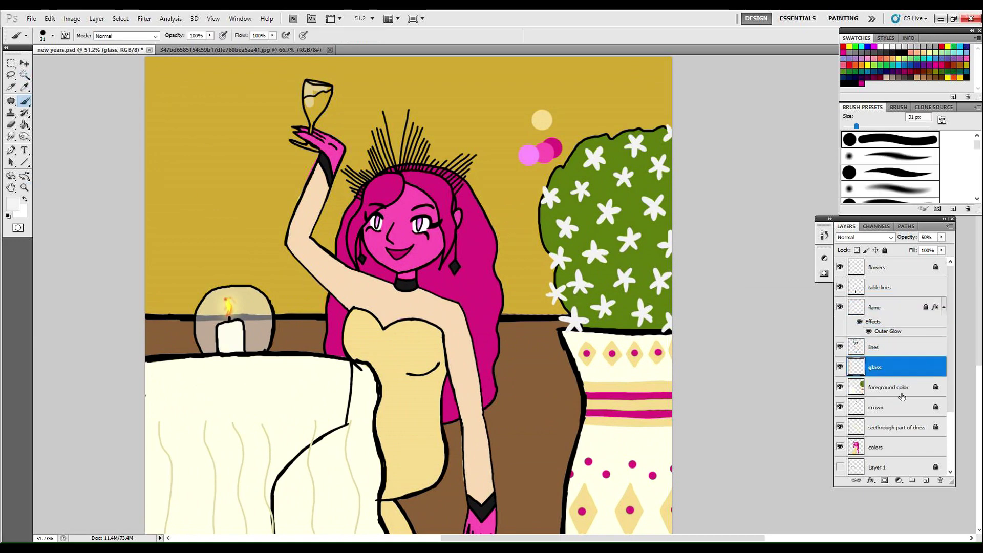
# Move the flame layer between the lines and glass layers, and lock the lines layer
pyautogui.press('z')
pyautogui.moveTo(301, 65); pyautogui.dragTo(335, 63)
pyautogui.click(893, 308)
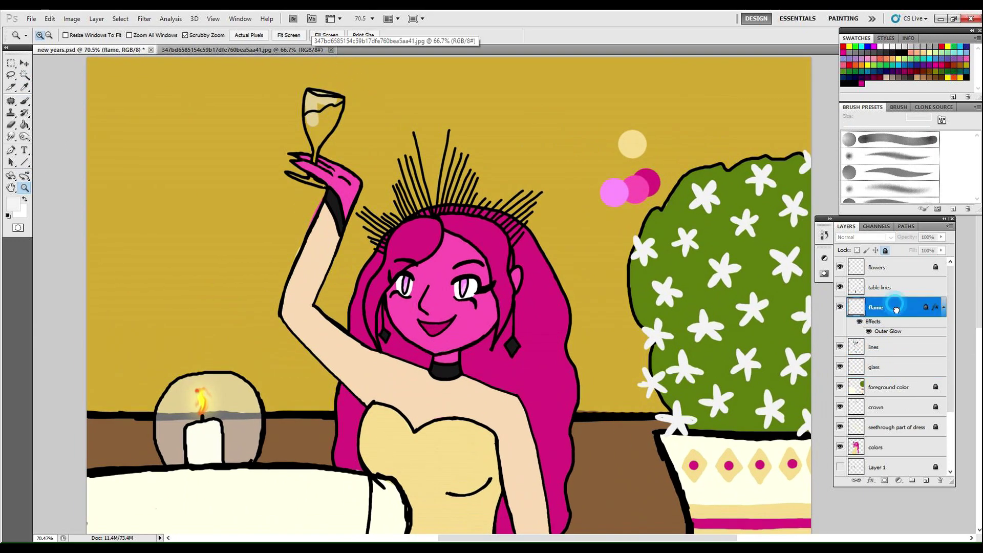
pyautogui.moveTo(900, 320); pyautogui.dragTo(904, 368)
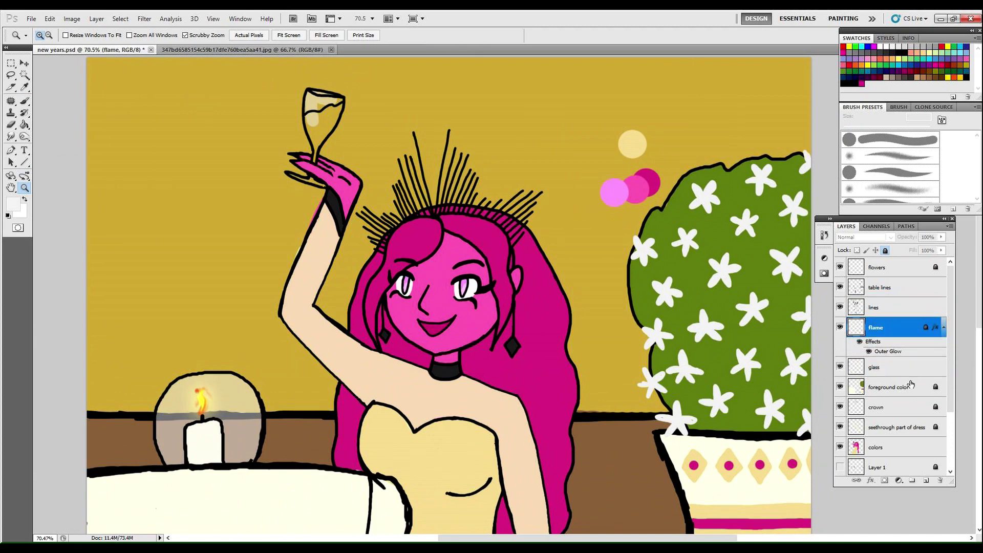
pyautogui.click(901, 365)
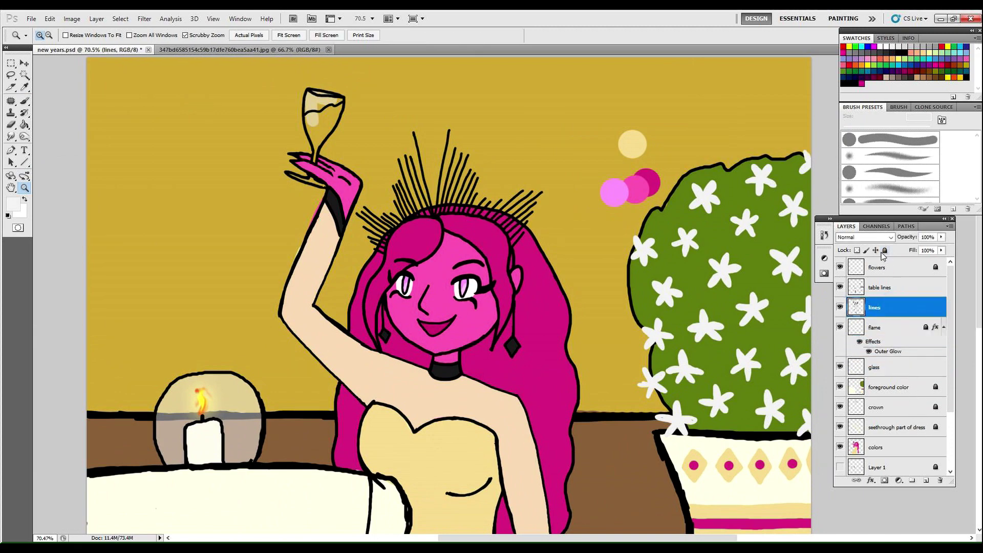
# Fill the wine glass's bowl, stem and base with translucent white on the glass layer, using a 14 px brush for the stem
pyautogui.moveTo(332, 94); pyautogui.dragTo(386, 79)
pyautogui.click(24, 101)
pyautogui.moveTo(296, 146)
pyautogui.mouseDown()
pyautogui.moveTo(296, 182)
pyautogui.moveTo(255, 194)
pyautogui.moveTo(280, 240)
pyautogui.moveTo(323, 216)
pyautogui.mouseUp()
pyautogui.moveTo(857, 126); pyautogui.dragTo(849, 127)
pyautogui.moveTo(270, 252); pyautogui.dragTo(290, 259)
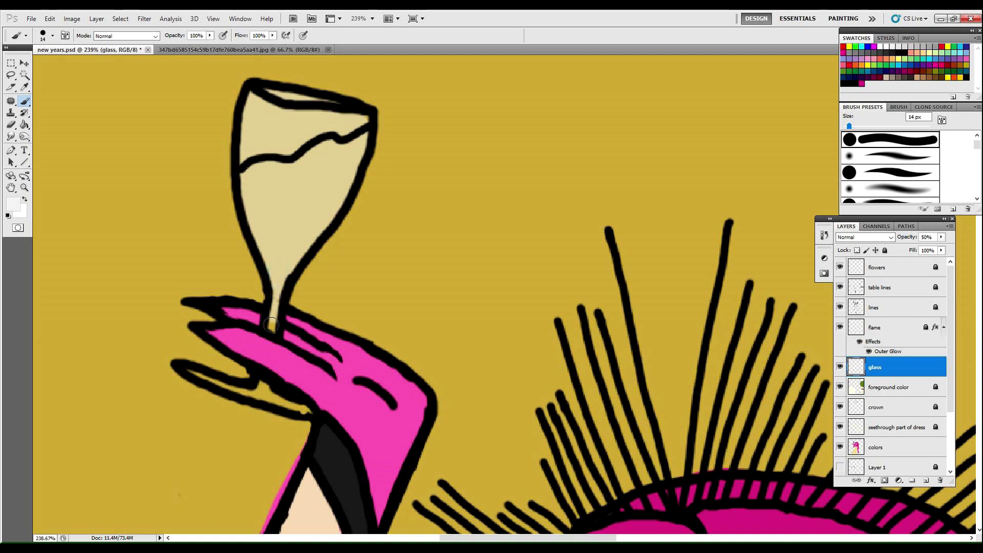
pyautogui.moveTo(193, 372); pyautogui.dragTo(274, 399)
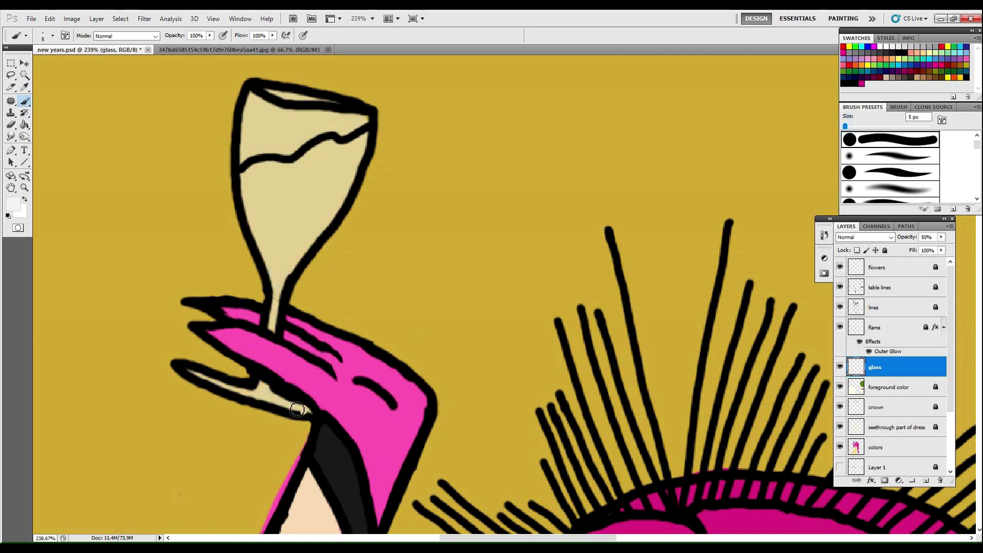
# Touch up the uncovered spots along the wine glass's rim with the 5 px brush
pyautogui.click(23, 187)
pyautogui.moveTo(556, 230); pyautogui.dragTo(553, 196)
pyautogui.click(25, 101)
pyautogui.moveTo(478, 248); pyautogui.dragTo(487, 255)
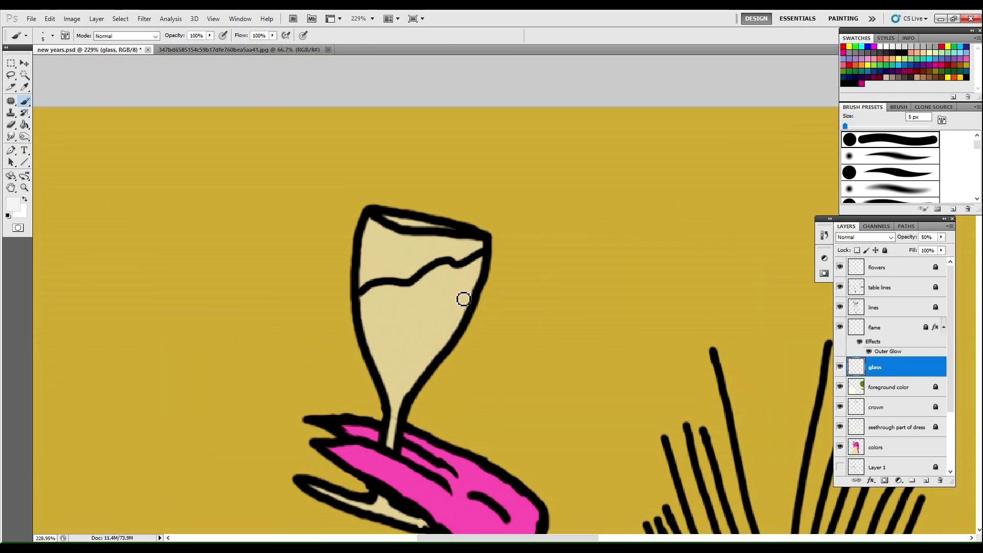
# Try to erase the black body outline crossing the white tablecloth from the lines layer with a 146 px eraser
pyautogui.click(24, 187)
pyautogui.moveTo(639, 434); pyautogui.dragTo(589, 451)
pyautogui.click(12, 187)
pyautogui.moveTo(717, 512); pyautogui.dragTo(561, 410)
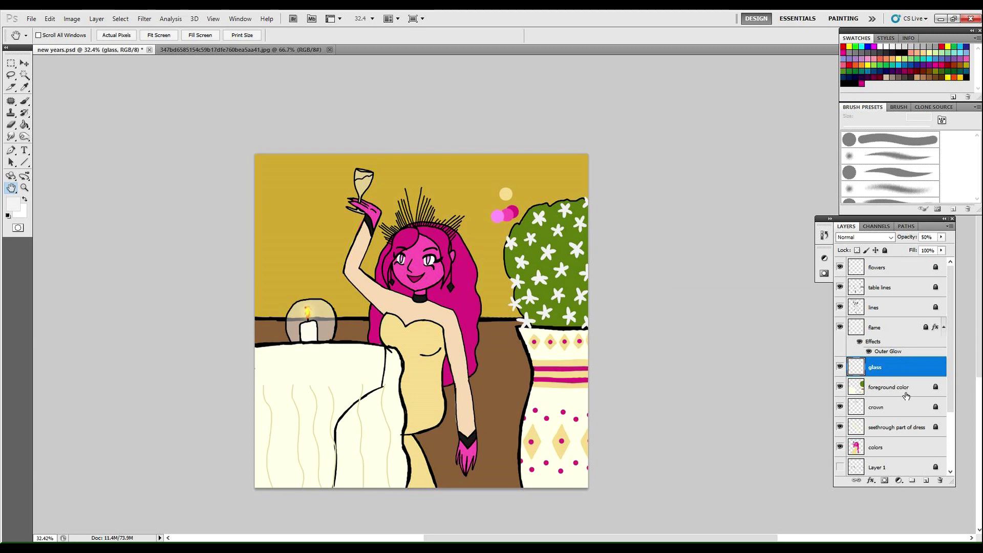
pyautogui.click(894, 307)
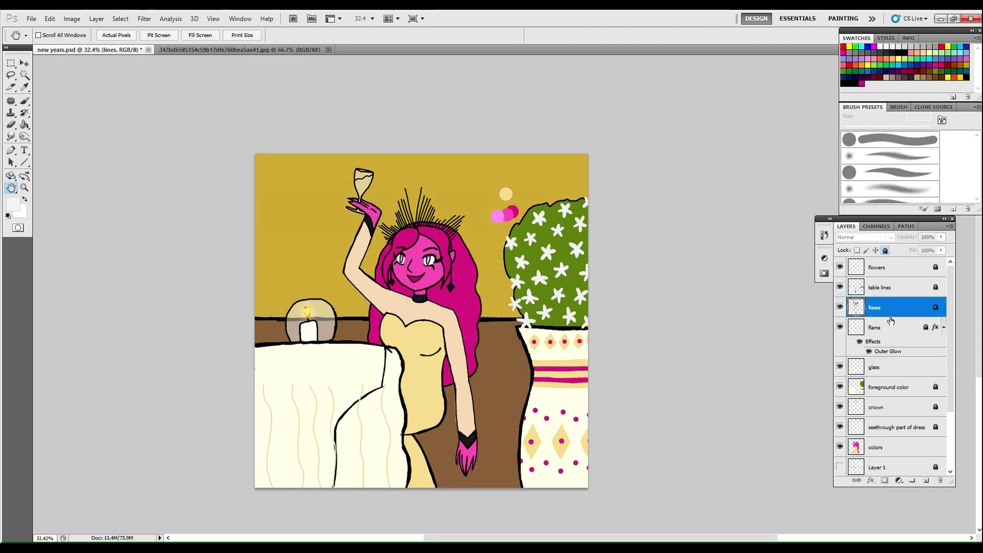
pyautogui.press('e')
pyautogui.click(897, 125)
pyautogui.click(886, 250)
pyautogui.moveTo(379, 387); pyautogui.dragTo(378, 362)
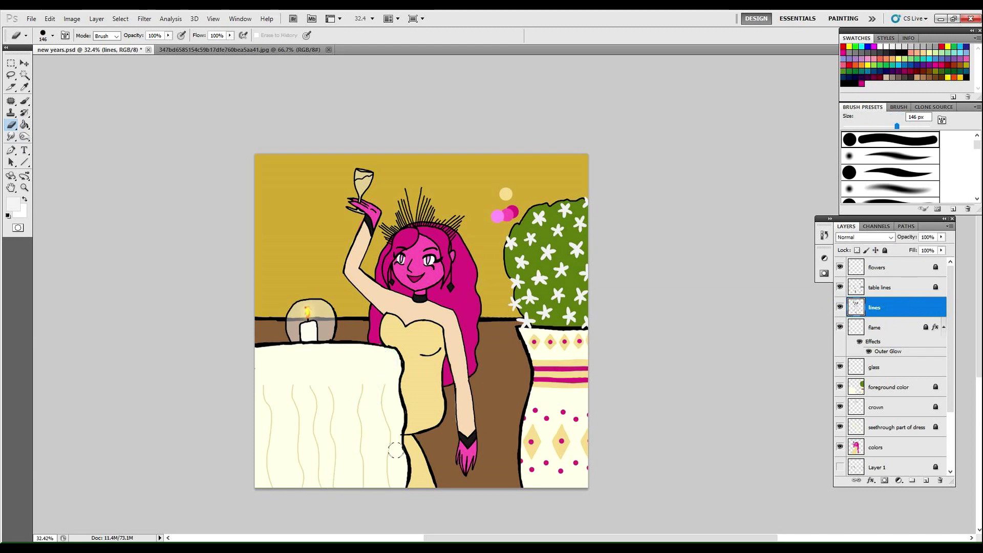
# Step back through the eraser strokes on the lines layer
pyautogui.click(50, 18)
pyautogui.click(59, 29)
pyautogui.click(49, 19)
pyautogui.click(59, 29)
pyautogui.click(49, 19)
pyautogui.click(66, 49)
pyautogui.click(50, 19)
pyautogui.click(66, 49)
pyautogui.click(49, 19)
pyautogui.click(64, 49)
pyautogui.click(50, 18)
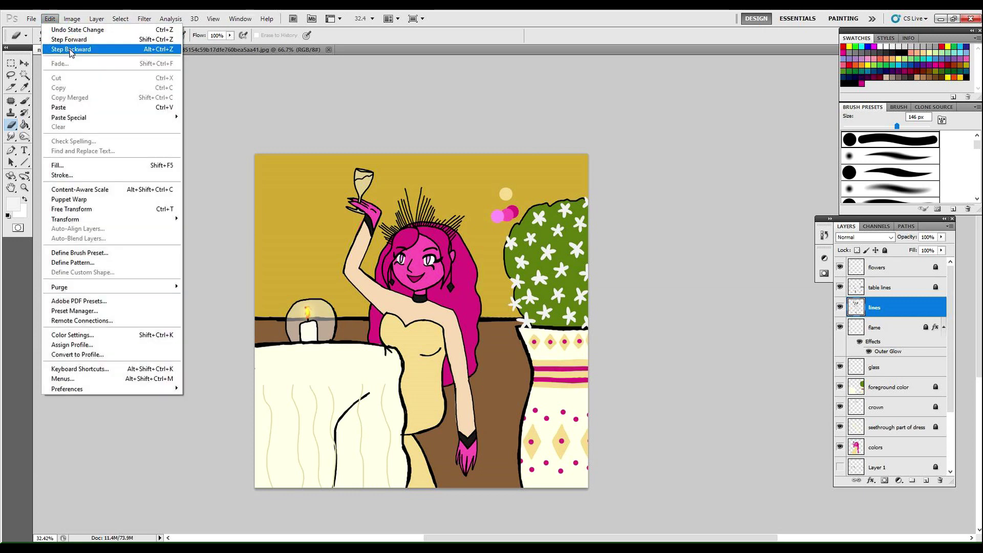
pyautogui.click(64, 49)
# Select and unlock the colors layer, and sample the dress's pale yellow for the brush
pyautogui.scroll(-3, 909, 333)
pyautogui.click(901, 366)
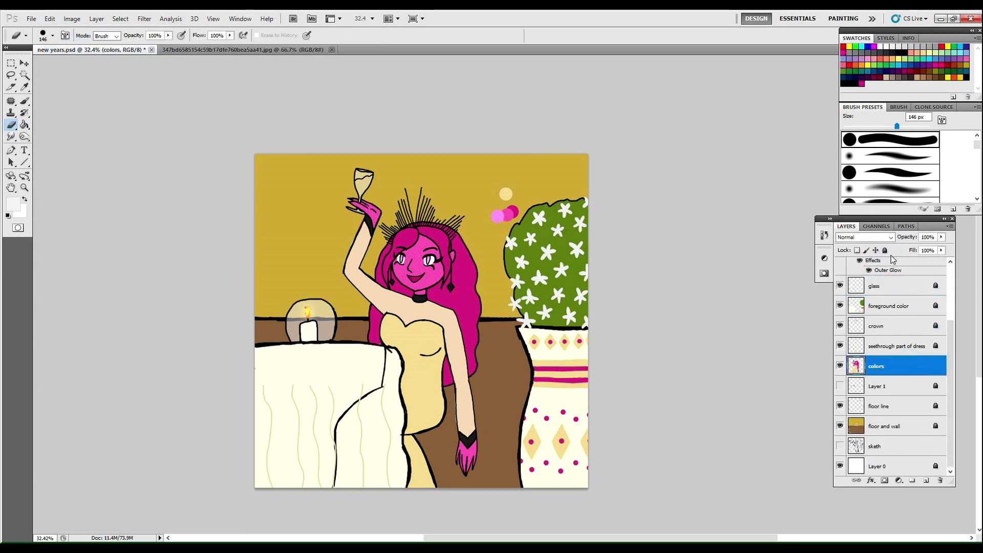
pyautogui.click(921, 443)
pyautogui.scroll(2, 917, 389)
pyautogui.click(914, 396)
pyautogui.click(25, 187)
pyautogui.moveTo(373, 169); pyautogui.dragTo(428, 177)
pyautogui.click(25, 87)
pyautogui.click(409, 520)
pyautogui.click(25, 187)
pyautogui.click(24, 101)
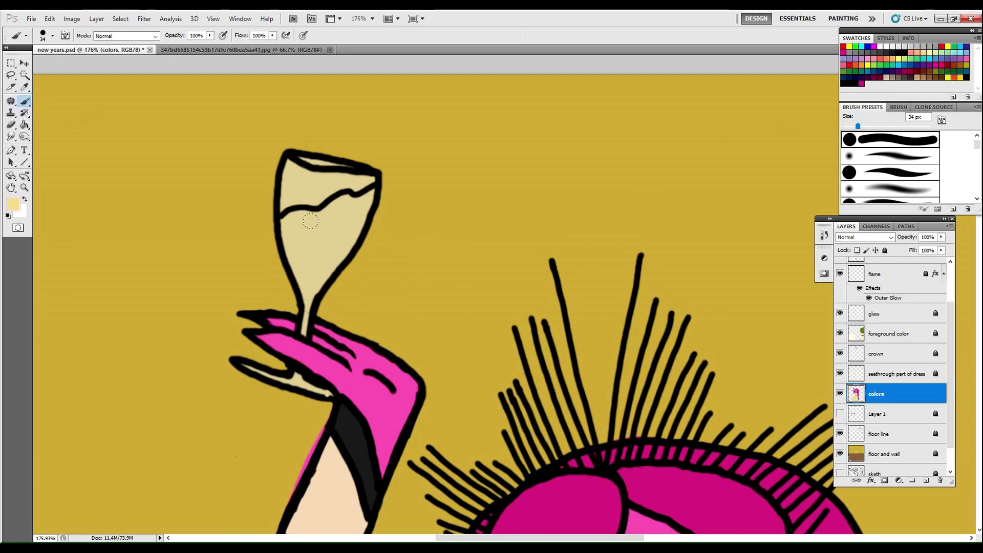
# Fill the drink below the wavy liquid line with the pale yellow, using a 14 px brush near the outlines
pyautogui.click(316, 237)
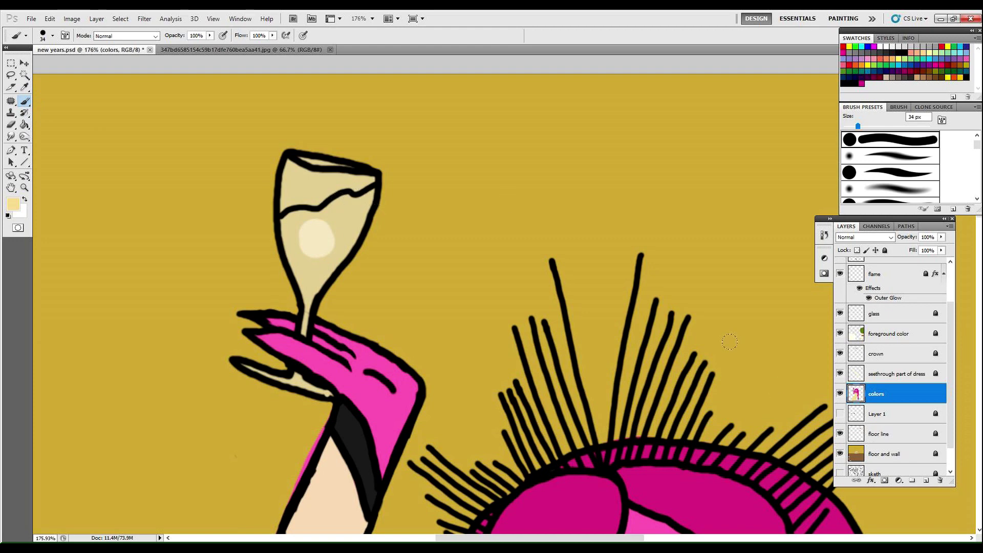
pyautogui.click(518, 210)
pyautogui.click(50, 19)
pyautogui.click(71, 30)
pyautogui.press('[')
pyautogui.press('[')
pyautogui.moveTo(301, 217)
pyautogui.mouseDown()
pyautogui.moveTo(308, 303)
pyautogui.moveTo(317, 266)
pyautogui.moveTo(341, 250)
pyautogui.moveTo(366, 206)
pyautogui.moveTo(297, 220)
pyautogui.mouseUp()
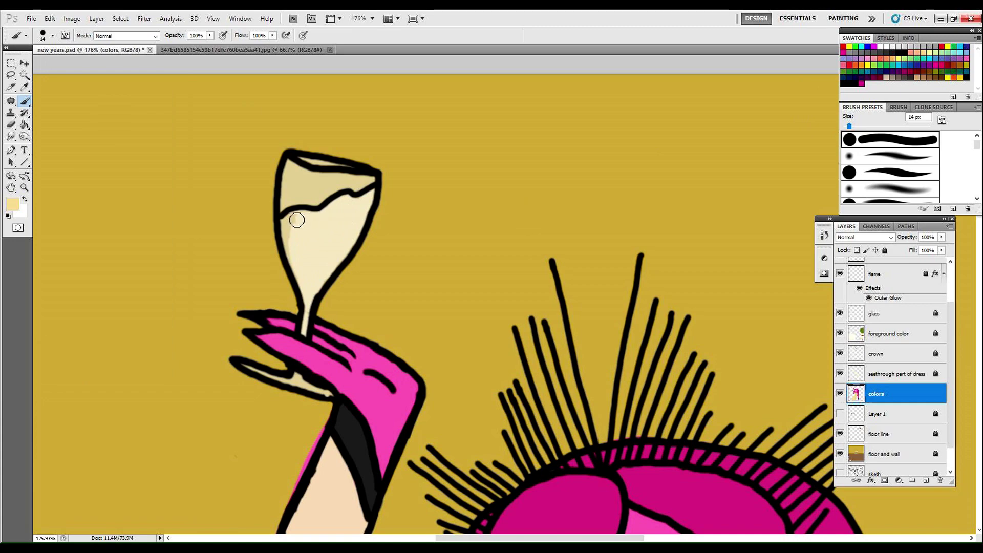
# Examine the filled glass within the whole illustration
pyautogui.click(24, 191)
pyautogui.moveTo(584, 316); pyautogui.dragTo(517, 338)
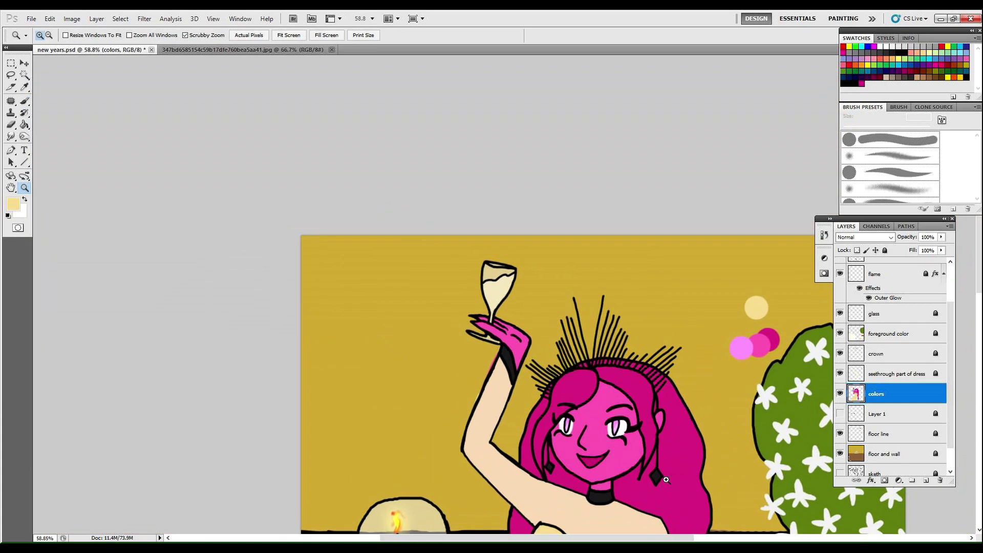
pyautogui.moveTo(666, 480); pyautogui.dragTo(647, 479)
pyautogui.click(10, 187)
pyautogui.moveTo(704, 447); pyautogui.dragTo(568, 344)
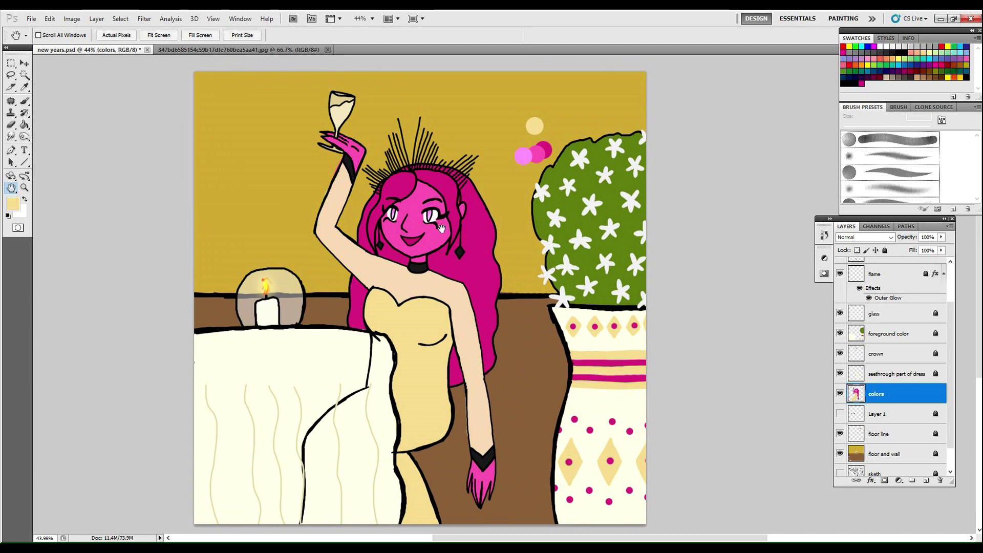
pyautogui.moveTo(442, 228); pyautogui.dragTo(520, 331)
pyautogui.moveTo(526, 373); pyautogui.dragTo(508, 352)
# Add a new layer above the colors layer and choose a very pale cream brush color for the drink's bubbles
pyautogui.moveTo(349, 97); pyautogui.dragTo(443, 120)
pyautogui.click(25, 188)
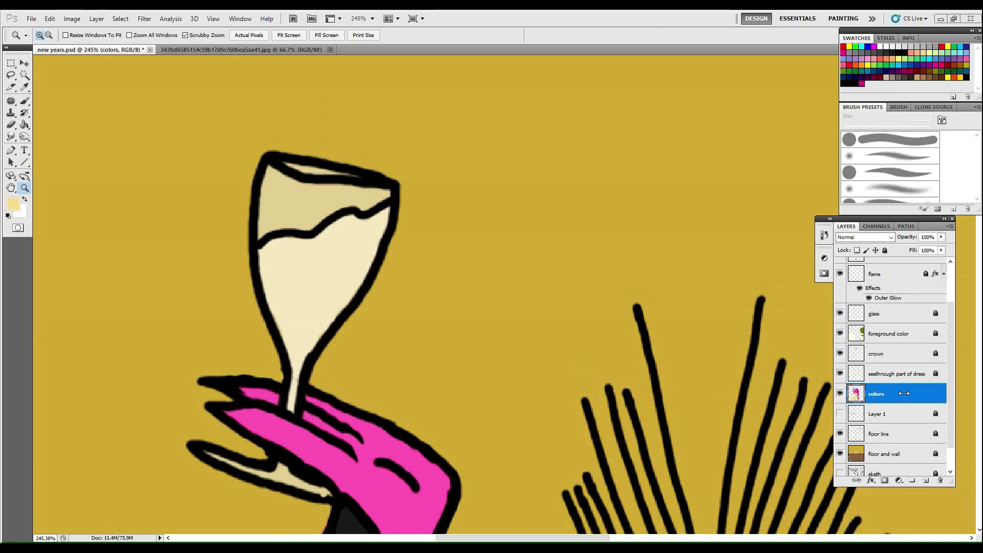
pyautogui.press('b')
pyautogui.click(926, 480)
pyautogui.click(14, 205)
pyautogui.click(289, 177)
pyautogui.click(15, 204)
pyautogui.click(106, 192)
pyautogui.moveTo(106, 191); pyautogui.dragTo(95, 188)
pyautogui.click(303, 177)
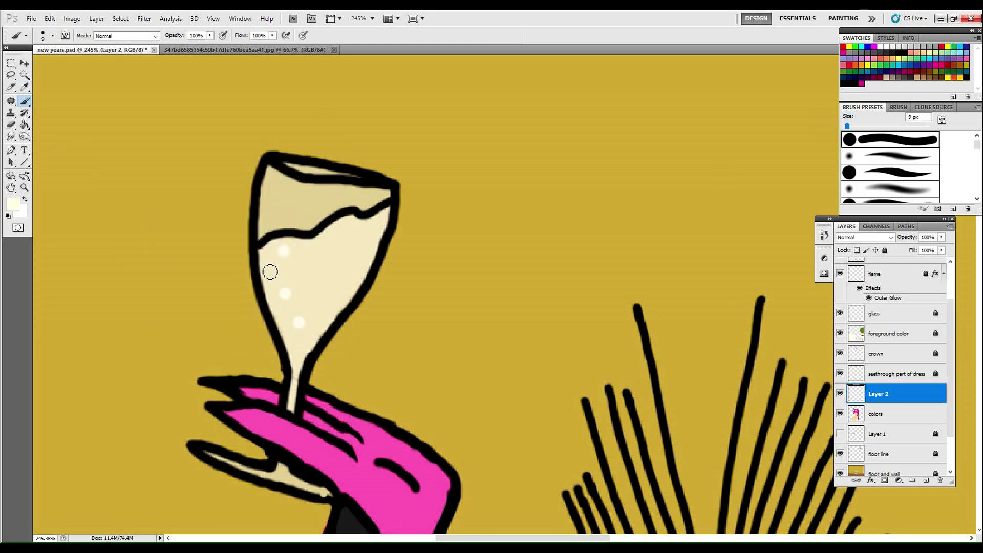
# Dot bubbles of varying sizes across the drink in the glass, reducing the brush from 9 px to 5 px for the smaller ones
pyautogui.click(297, 355)
pyautogui.hotkey('ctrl', 'space')
pyautogui.moveTo(421, 309)
pyautogui.mouseDown()
pyautogui.moveTo(386, 309)
pyautogui.moveTo(448, 279)
pyautogui.moveTo(477, 276)
pyautogui.mouseUp()
pyautogui.click(353, 318)
pyautogui.click(350, 283)
pyautogui.click(408, 269)
pyautogui.click(326, 295)
pyautogui.click(339, 289)
pyautogui.click(316, 358)
pyautogui.click(291, 351)
pyautogui.click(318, 276)
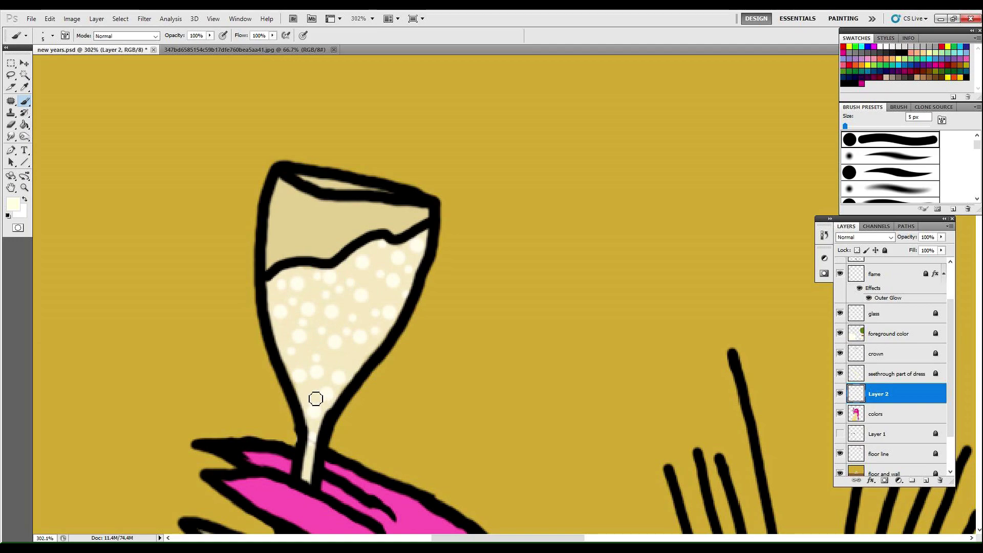
# Adjust the cream brush color and fill the remaining gaps and the glass stem with bubbles using a 6 px brush
pyautogui.hotkey('ctrl', 'space')
pyautogui.moveTo(492, 331); pyautogui.dragTo(409, 308)
pyautogui.moveTo(579, 400); pyautogui.dragTo(607, 390)
pyautogui.moveTo(389, 260); pyautogui.dragTo(436, 242)
pyautogui.click(13, 204)
pyautogui.click(303, 176)
pyautogui.click(25, 101)
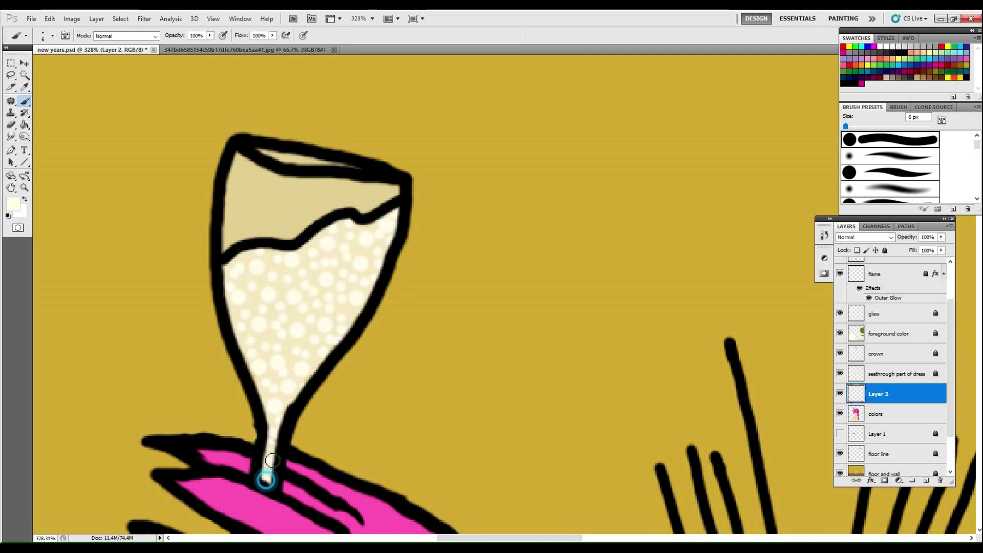
# Examine the bubbly drink within the whole illustration
pyautogui.press('z')
pyautogui.moveTo(481, 369); pyautogui.dragTo(30, 181)
pyautogui.moveTo(448, 407); pyautogui.dragTo(384, 321)
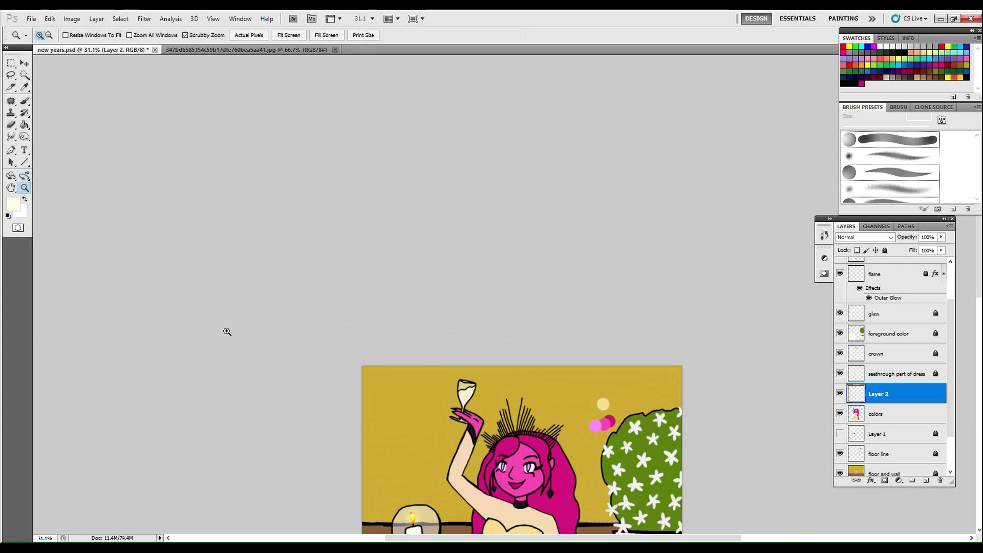
pyautogui.moveTo(350, 393); pyautogui.dragTo(410, 384)
pyautogui.click(12, 189)
pyautogui.moveTo(459, 402); pyautogui.dragTo(294, 313)
pyautogui.moveTo(568, 492); pyautogui.dragTo(435, 364)
pyautogui.click(25, 188)
pyautogui.moveTo(543, 302); pyautogui.dragTo(435, 287)
pyautogui.click(12, 188)
pyautogui.moveTo(574, 400); pyautogui.dragTo(431, 275)
pyautogui.moveTo(528, 387); pyautogui.dragTo(564, 409)
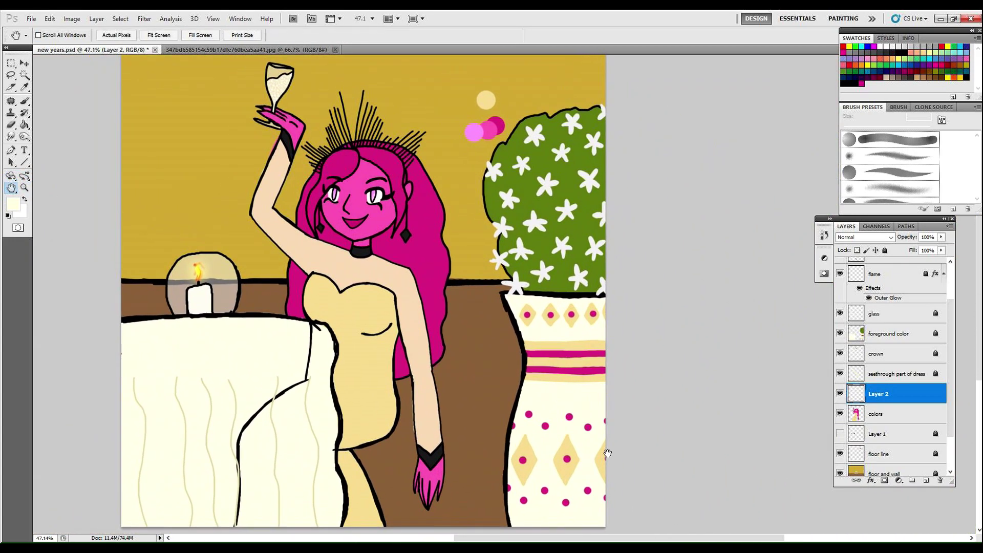
pyautogui.moveTo(537, 355); pyautogui.dragTo(563, 374)
# Lock the bubble layer and select the flowers layer at the top of the stack
pyautogui.press('/')
pyautogui.scroll(3, 911, 379)
pyautogui.click(895, 266)
# Open the Glitter image from the Dreamer R S works of art folder
pyautogui.click(31, 19)
pyautogui.click(41, 40)
pyautogui.doubleClick(575, 159)
pyautogui.doubleClick(596, 225)
pyautogui.scroll(-2, 630, 148)
pyautogui.scroll(-8, 630, 147)
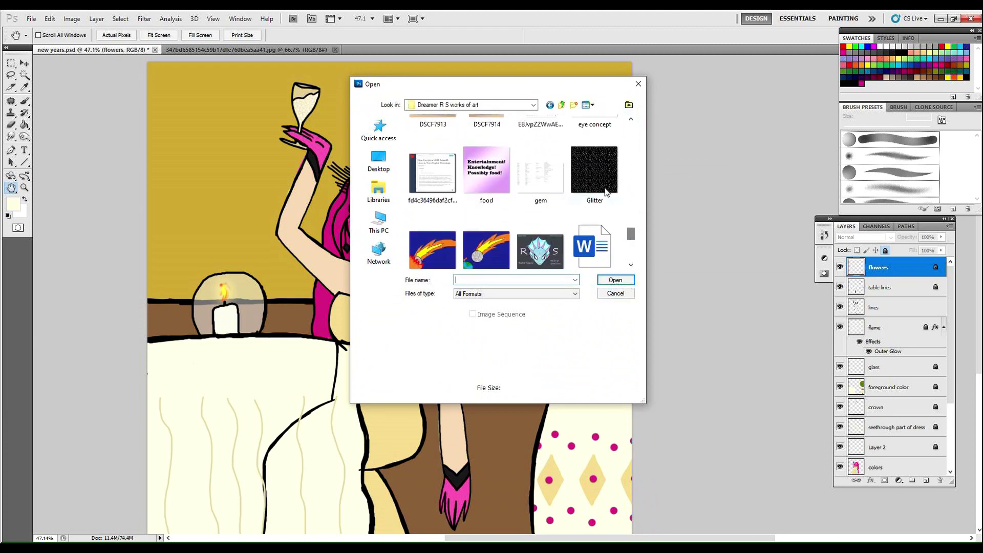
pyautogui.doubleClick(594, 169)
# Copy a rectangular area of sparkles from Glitter.png and paste it into the new years illustration as a new layer
pyautogui.press('m')
pyautogui.moveTo(386, 194); pyautogui.dragTo(608, 351)
pyautogui.click(49, 18)
pyautogui.click(61, 77)
pyautogui.click(92, 49)
pyautogui.click(49, 19)
pyautogui.click(61, 97)
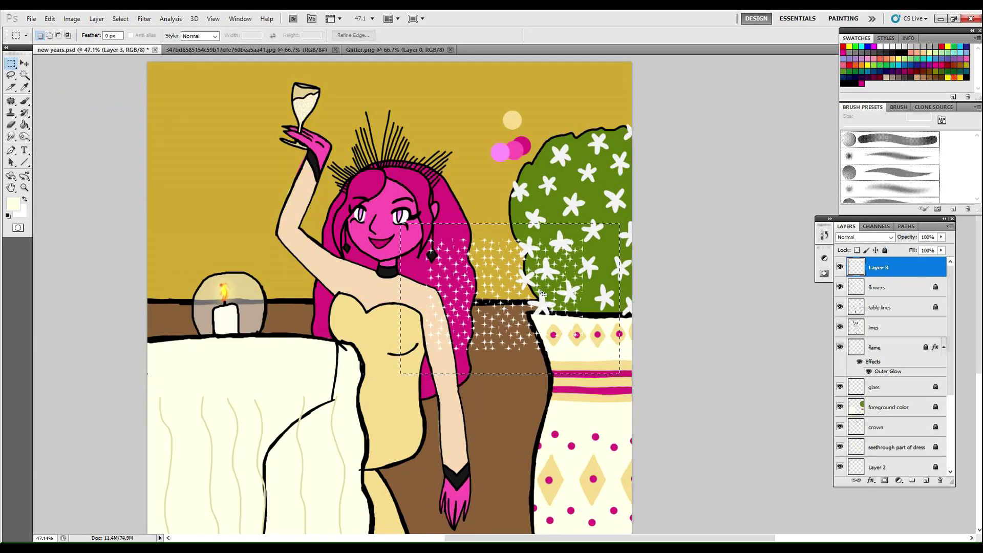
# Free Transform the pasted sparkles to 107.73% width and move them over the woman's chest and shoulders
pyautogui.hotkey('ctrl', 't')
pyautogui.moveTo(613, 240); pyautogui.dragTo(507, 210)
pyautogui.click(50, 19)
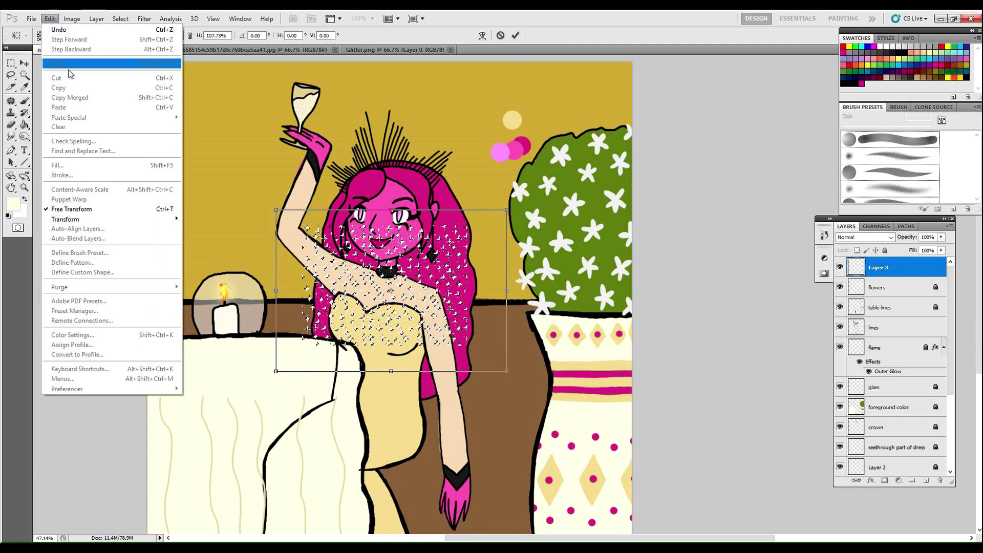
pyautogui.click(516, 35)
# Copy the sparkle patch, paste it as a new layer and place it over the wall beside the raised arm and glass
pyautogui.moveTo(266, 172)
pyautogui.mouseDown()
pyautogui.moveTo(440, 360)
pyautogui.moveTo(518, 385)
pyautogui.mouseUp()
pyautogui.click(50, 19)
pyautogui.click(62, 88)
pyautogui.click(238, 110)
pyautogui.click(50, 18)
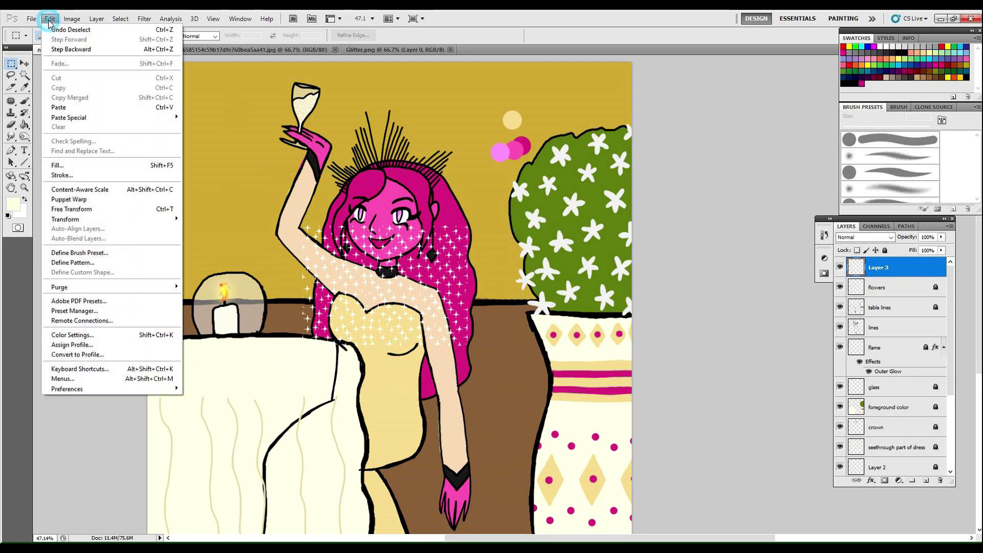
pyautogui.click(62, 103)
pyautogui.moveTo(586, 410); pyautogui.dragTo(608, 415)
pyautogui.click(50, 18)
pyautogui.rightClick(534, 286)
pyautogui.click(552, 406)
pyautogui.moveTo(471, 313); pyautogui.dragTo(215, 184)
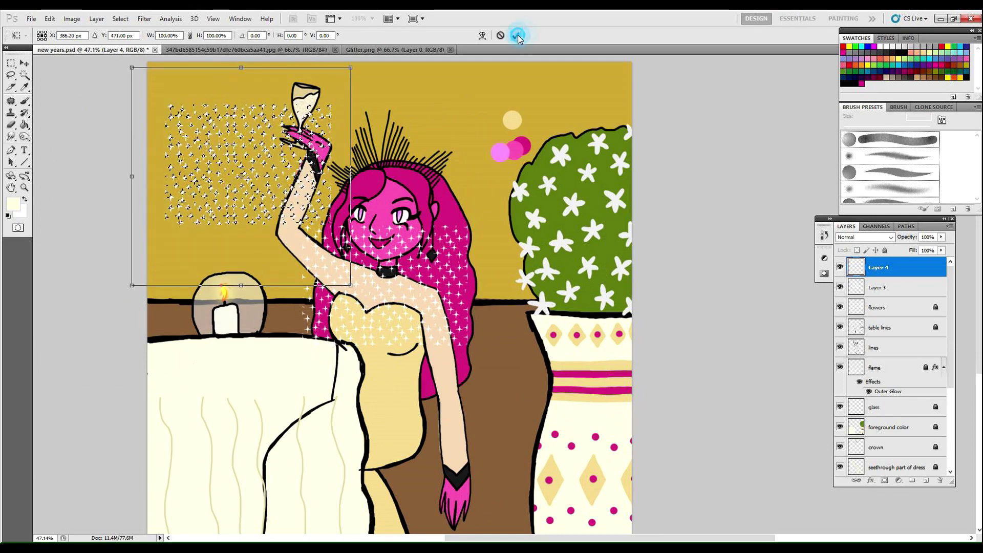
pyautogui.click(515, 34)
# Paste another sparkle patch and place it over the woman's lowered forearm
pyautogui.click(50, 19)
pyautogui.click(61, 103)
pyautogui.rightClick(565, 342)
pyautogui.click(594, 446)
pyautogui.moveTo(498, 398); pyautogui.dragTo(465, 403)
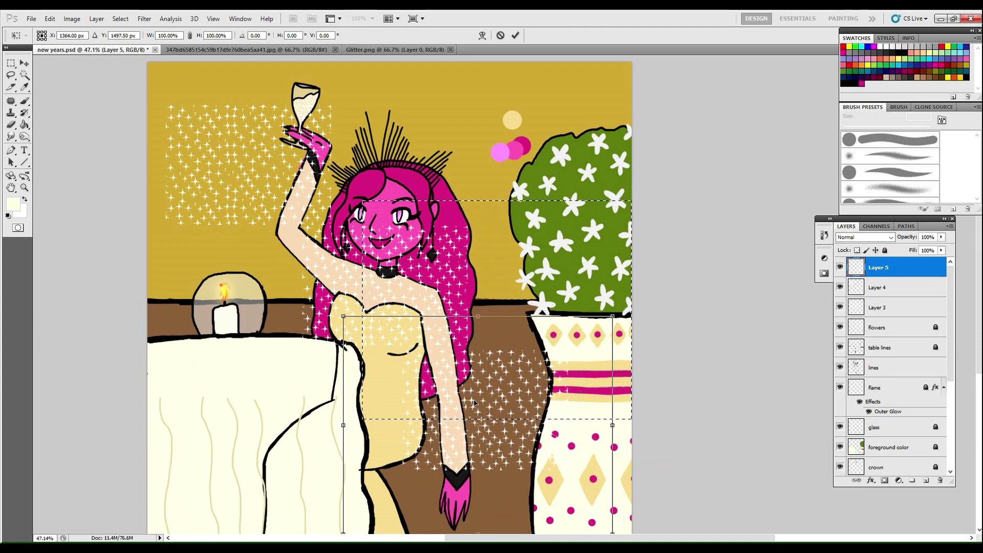
pyautogui.click(515, 35)
# Paste one more sparkle patch and place it over the top of the flowering bush
pyautogui.click(50, 18)
pyautogui.click(61, 103)
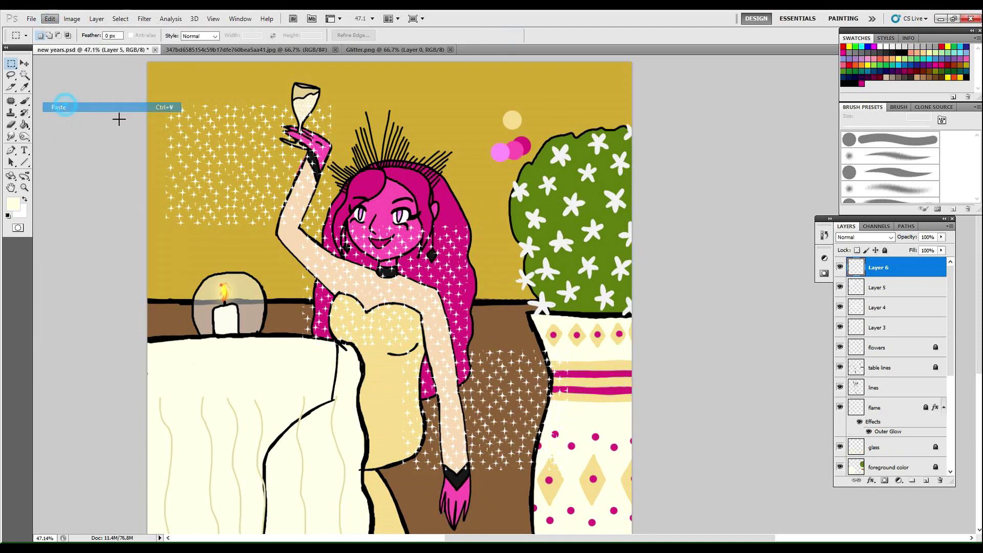
pyautogui.rightClick(562, 324)
pyautogui.click(593, 443)
pyautogui.moveTo(487, 348); pyautogui.dragTo(555, 220)
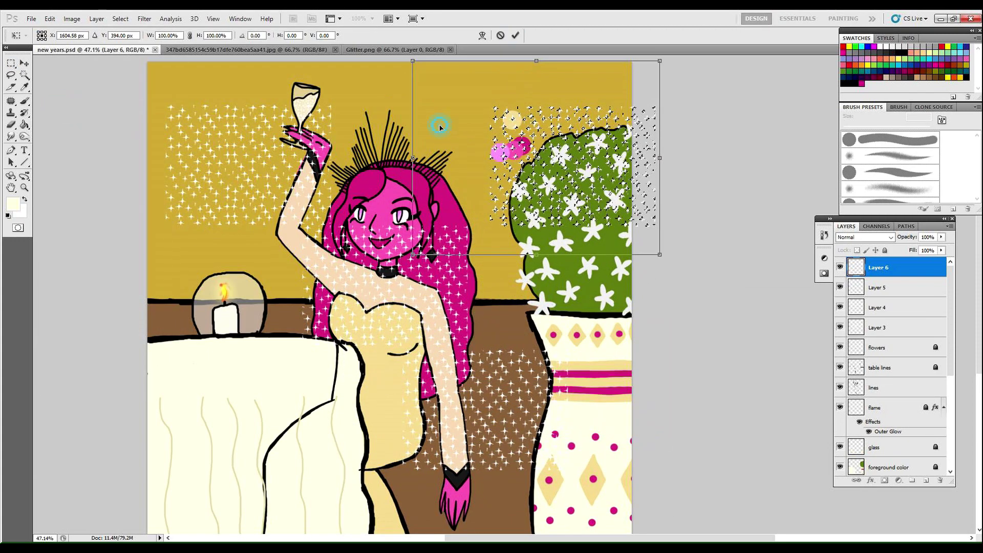
pyautogui.click(516, 35)
pyautogui.click(557, 107)
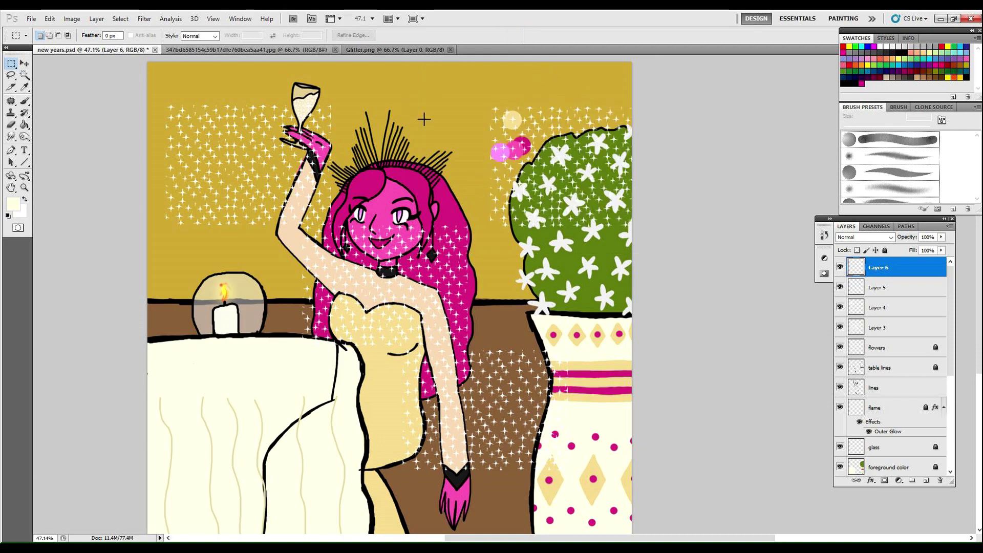
# Undo the last patch placement and reposition the sparkles over the wall and the bush's upper edge
pyautogui.click(50, 19)
pyautogui.click(59, 30)
pyautogui.click(50, 18)
pyautogui.click(69, 49)
pyautogui.rightClick(512, 277)
pyautogui.click(542, 395)
pyautogui.moveTo(518, 312); pyautogui.dragTo(539, 154)
pyautogui.click(517, 36)
pyautogui.click(560, 68)
# Cut a rectangular piece out of the upper sparkle patch and move it over the raised arm's elbow
pyautogui.moveTo(610, 135); pyautogui.dragTo(636, 132)
pyautogui.rightClick(606, 111)
pyautogui.click(643, 230)
pyautogui.moveTo(597, 103); pyautogui.dragTo(285, 257)
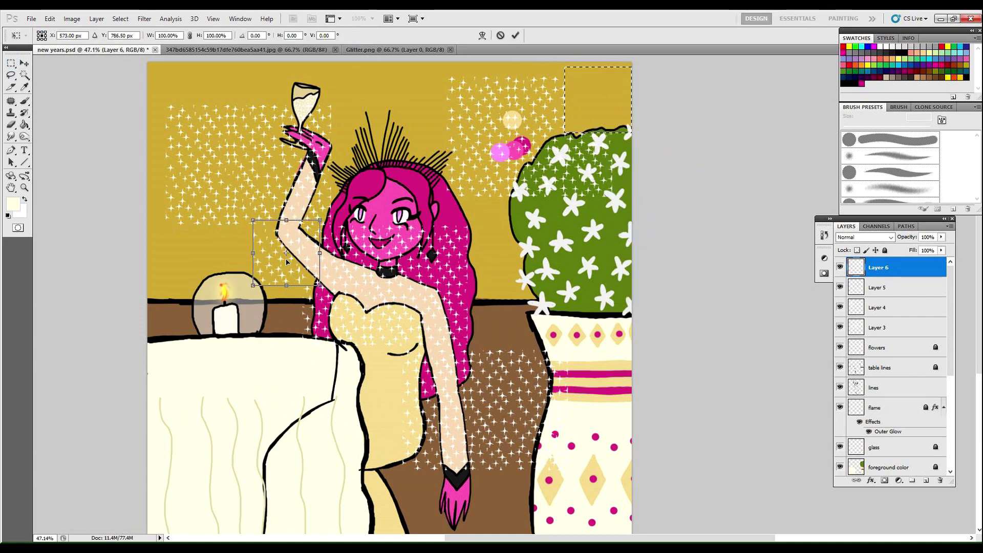
pyautogui.click(517, 37)
pyautogui.click(586, 137)
# Merge the sparkle layers down into Layer 3
pyautogui.rightClick(915, 266)
pyautogui.click(938, 482)
pyautogui.rightClick(916, 271)
pyautogui.click(909, 487)
pyautogui.rightClick(876, 267)
pyautogui.click(910, 487)
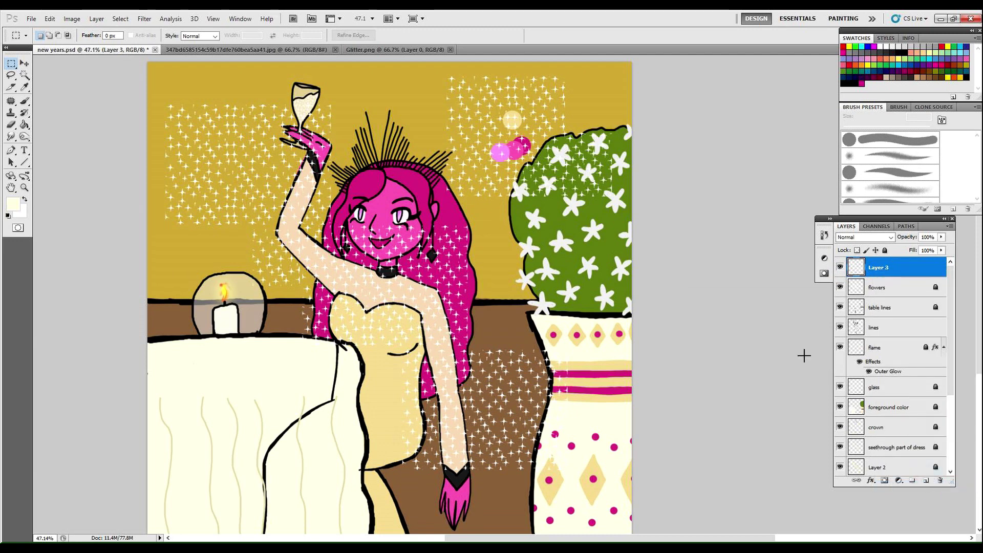
# Erase the sparkles outside the woman's arms and upper chest with a 146 px eraser
pyautogui.click(11, 124)
pyautogui.moveTo(389, 230); pyautogui.dragTo(452, 274)
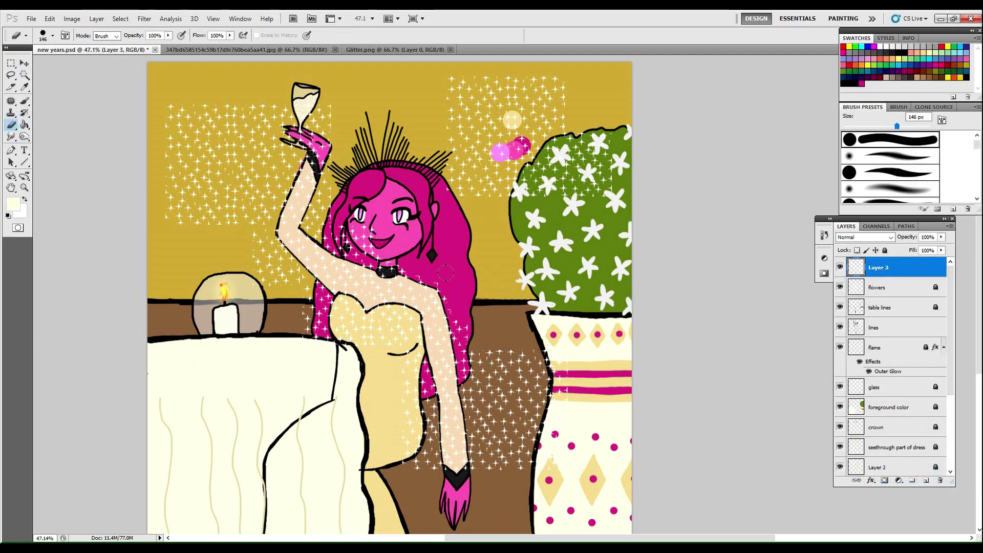
pyautogui.moveTo(486, 82); pyautogui.dragTo(594, 157)
pyautogui.moveTo(468, 340)
pyautogui.mouseDown()
pyautogui.moveTo(480, 427)
pyautogui.moveTo(550, 456)
pyautogui.mouseUp()
pyautogui.moveTo(399, 368)
pyautogui.mouseDown()
pyautogui.moveTo(421, 409)
pyautogui.moveTo(389, 318)
pyautogui.mouseUp()
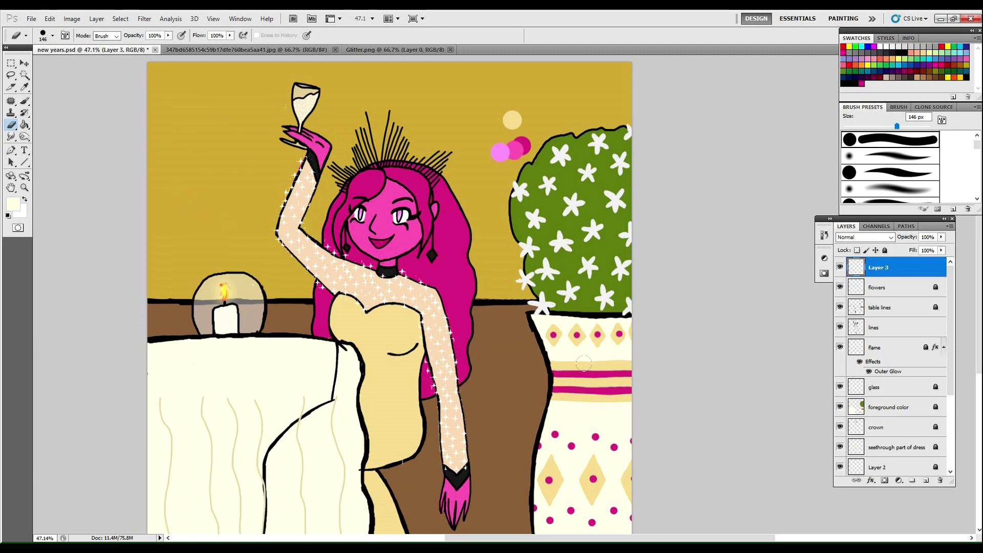
# Paste another sparkle patch as a new layer and move it over the wine glass and crown
pyautogui.click(72, 19)
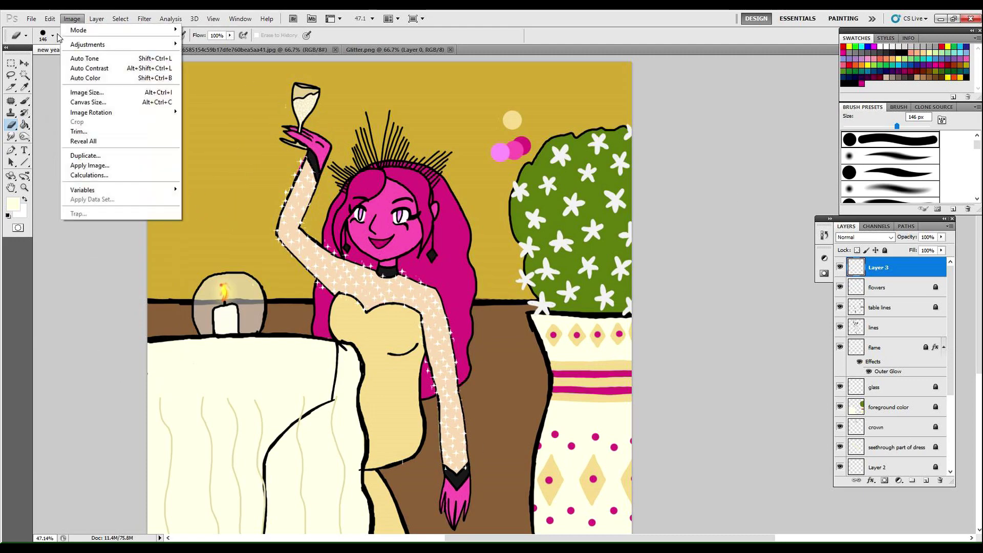
pyautogui.click(50, 19)
pyautogui.click(50, 19)
pyautogui.click(77, 107)
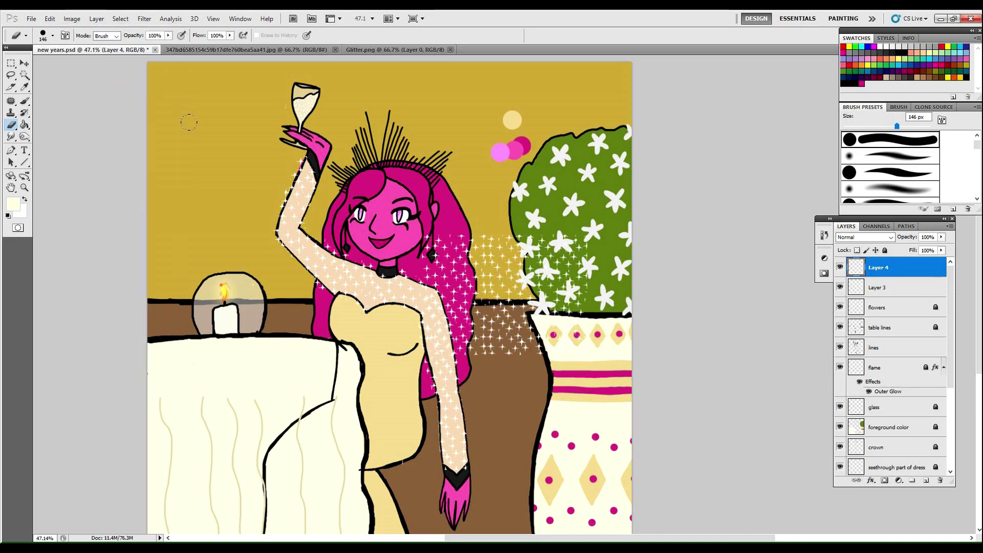
pyautogui.click(11, 63)
pyautogui.moveTo(409, 217); pyautogui.dragTo(609, 372)
pyautogui.rightClick(535, 301)
pyautogui.click(562, 423)
pyautogui.moveTo(481, 278)
pyautogui.mouseDown()
pyautogui.moveTo(356, 107)
pyautogui.moveTo(305, 81)
pyautogui.mouseUp()
pyautogui.click(515, 35)
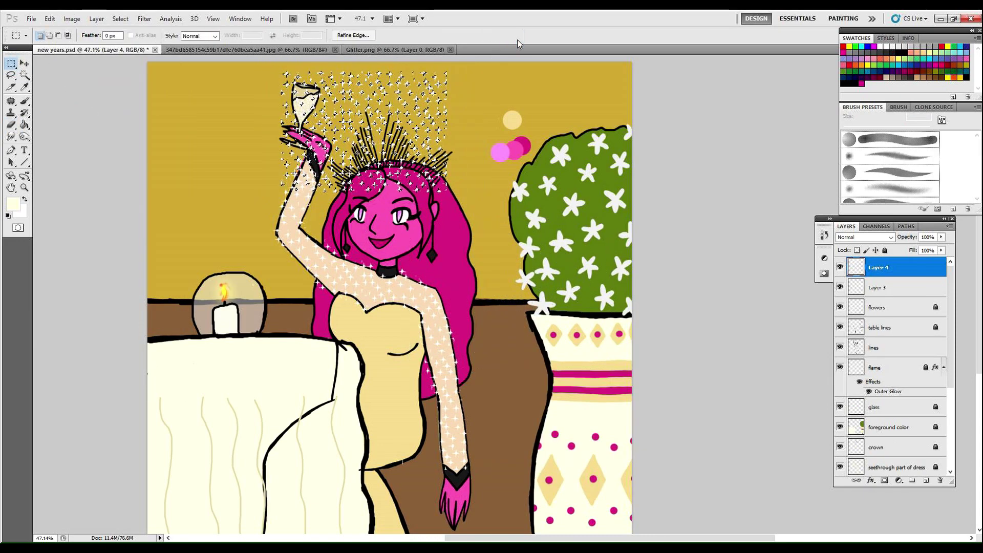
# Erase the new sparkles everywhere except on the wine glass with the 146 px eraser
pyautogui.click(24, 75)
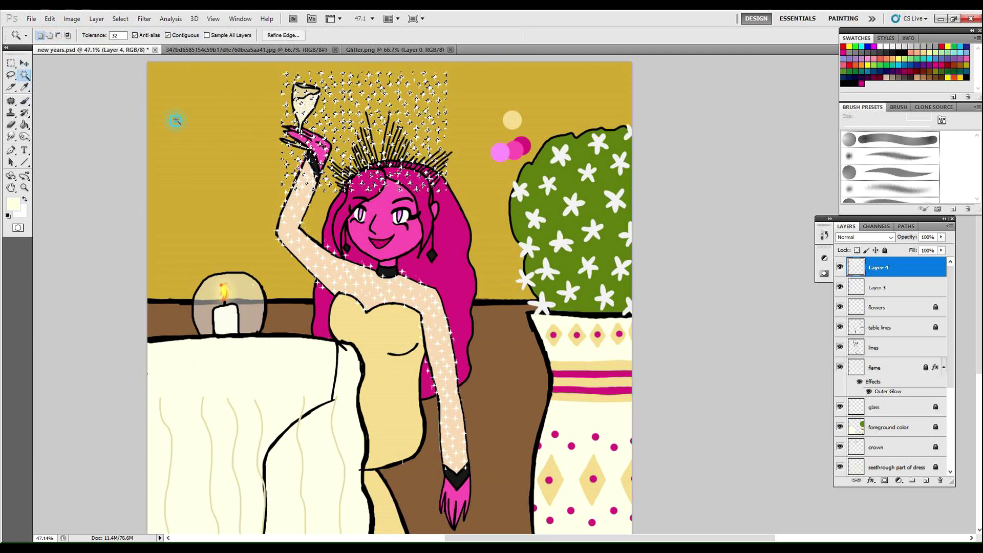
pyautogui.press('e')
pyautogui.moveTo(336, 65)
pyautogui.mouseDown()
pyautogui.moveTo(333, 93)
pyautogui.moveTo(430, 116)
pyautogui.moveTo(336, 155)
pyautogui.moveTo(310, 152)
pyautogui.mouseUp()
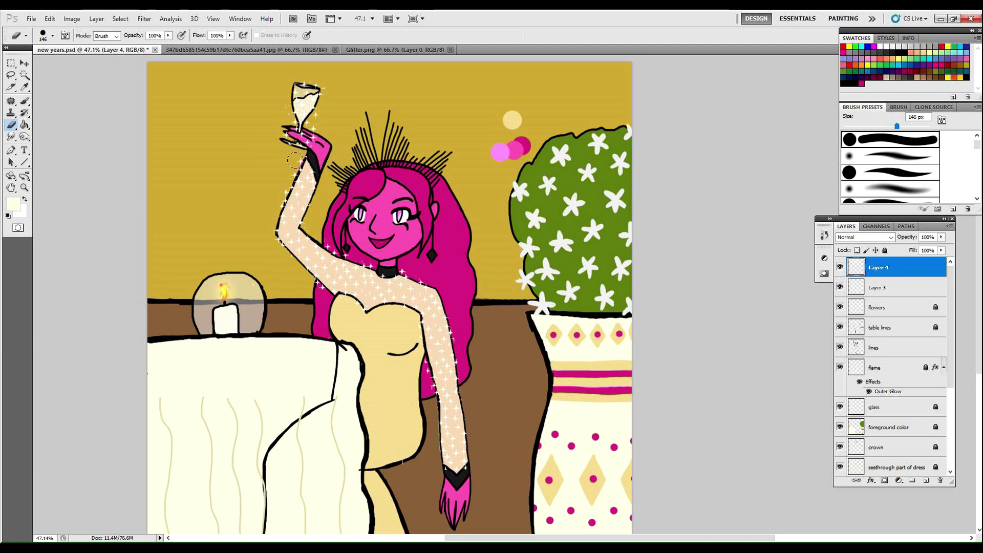
# Select the sparkles on the wine glass and adjust their placement with Free Transform
pyautogui.press('m')
pyautogui.moveTo(254, 82); pyautogui.dragTo(351, 151)
pyautogui.hotkey('ctrl', 't')
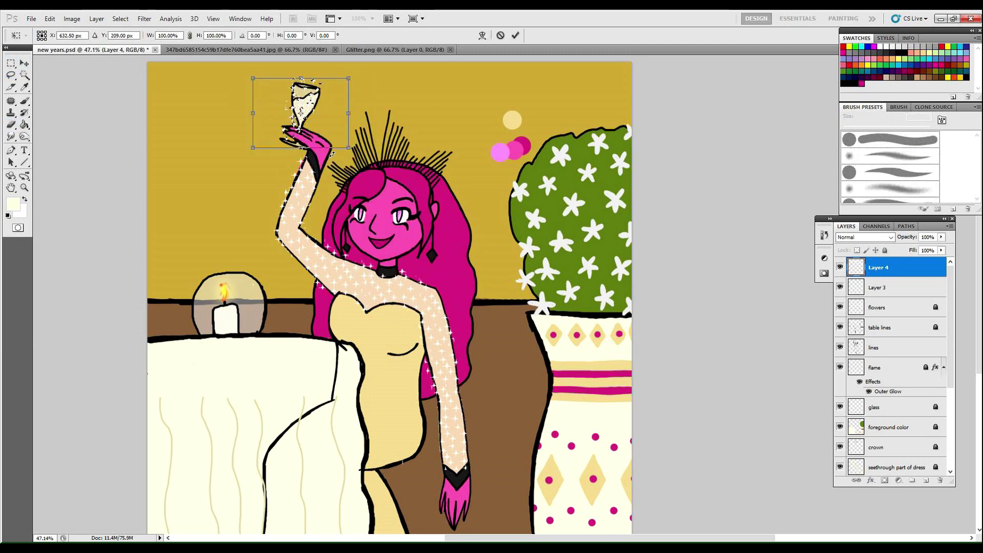
pyautogui.press('Return')
pyautogui.hotkey('ctrl', 'd')
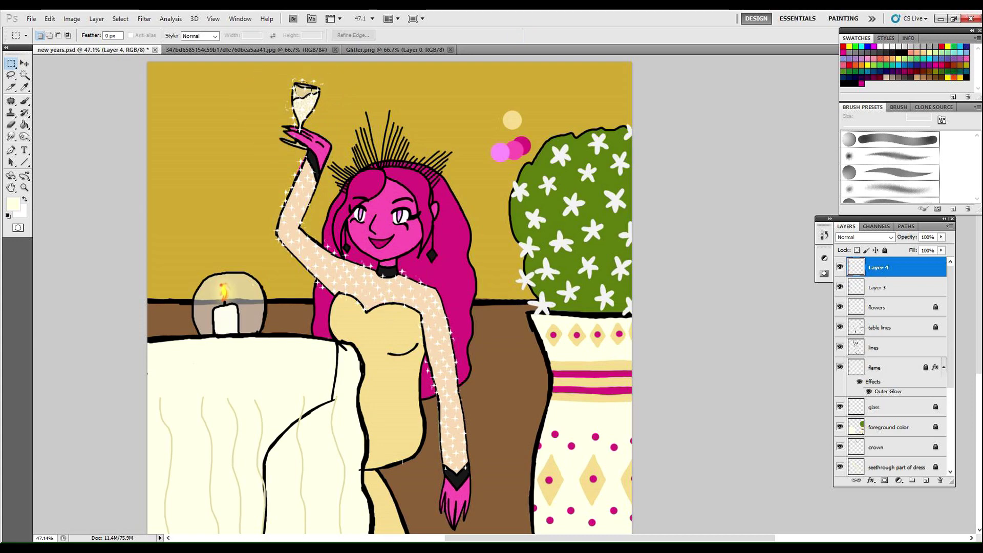
# Merge the glass sparkle layer down into Layer 3
pyautogui.click(26, 189)
pyautogui.moveTo(553, 297)
pyautogui.mouseDown()
pyautogui.moveTo(500, 248)
pyautogui.moveTo(542, 307)
pyautogui.mouseUp()
pyautogui.rightClick(920, 273)
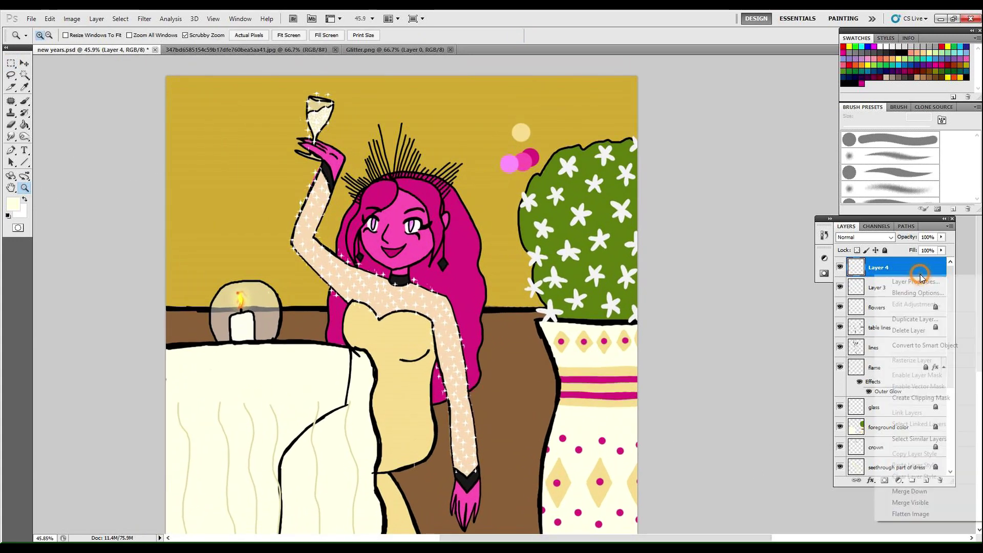
pyautogui.click(905, 489)
# Add an Outer Glow to the merged sparkle layer with 71% opacity and a size of 73 px
pyautogui.doubleClick(890, 267)
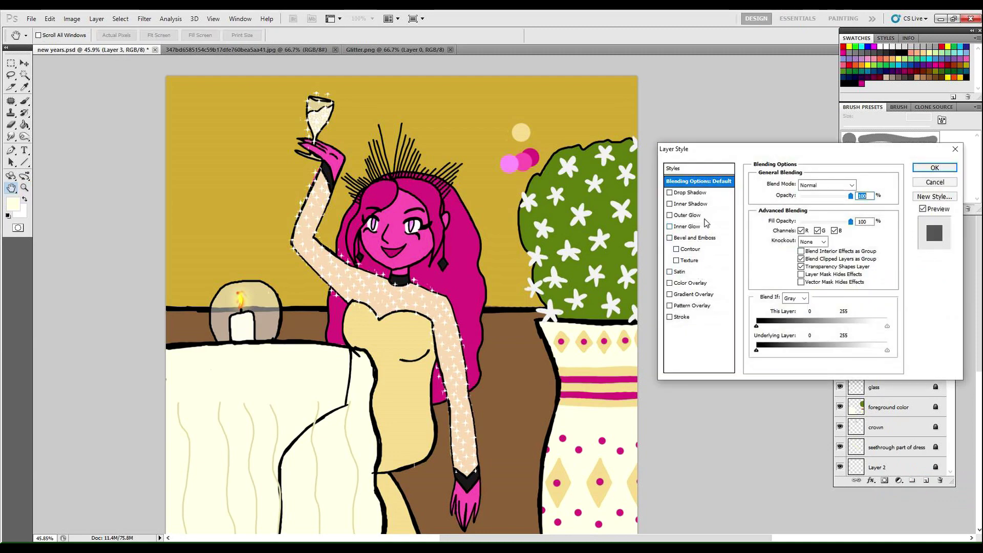
pyautogui.click(706, 217)
pyautogui.click(777, 219)
pyautogui.click(330, 192)
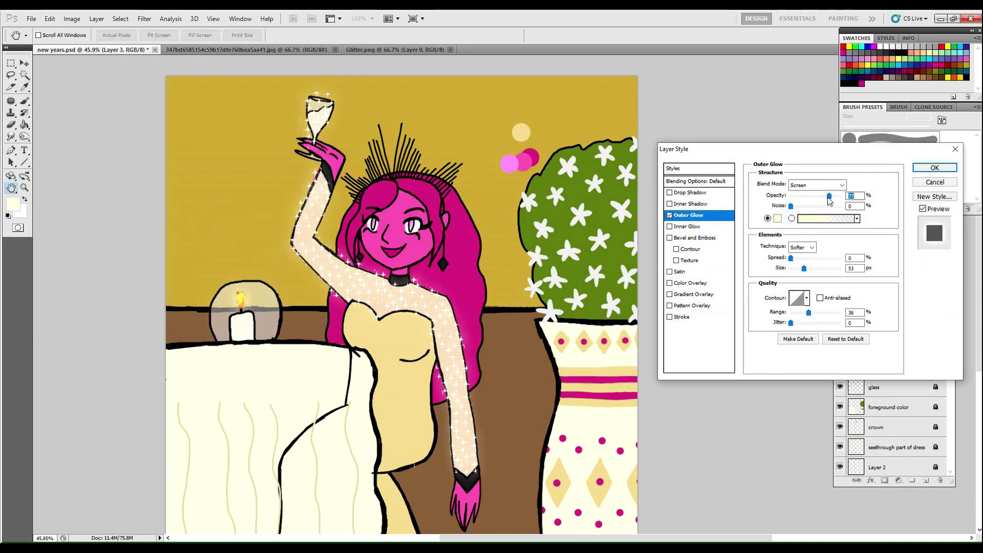
pyautogui.click(791, 259)
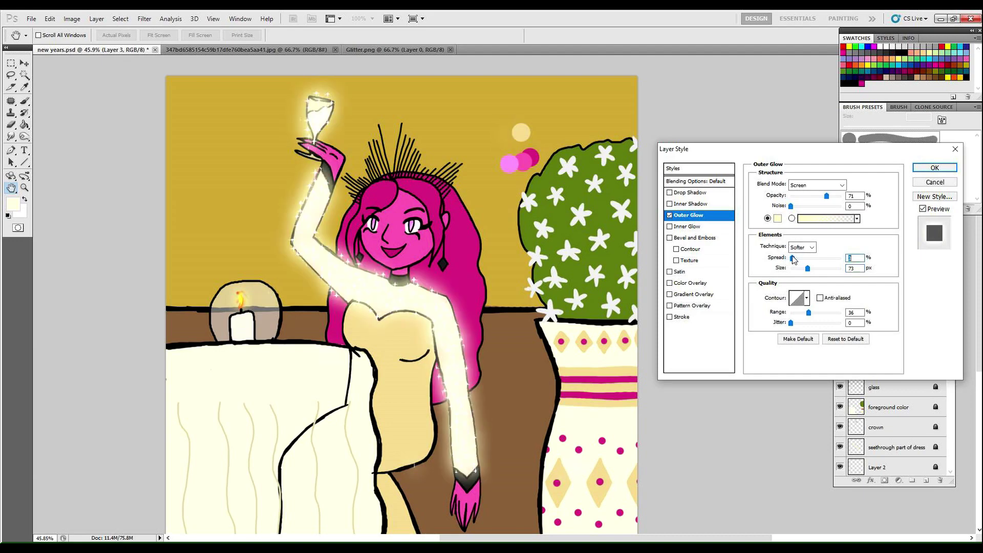
pyautogui.click(935, 167)
# Save the illustration and lock the sparkle layer
pyautogui.press('z')
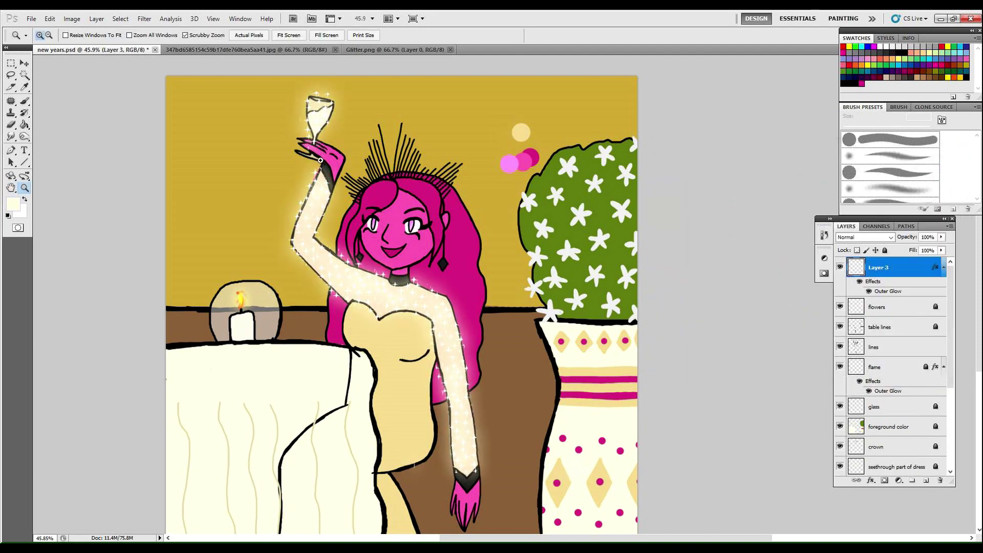
pyautogui.moveTo(597, 379)
pyautogui.mouseDown()
pyautogui.moveTo(560, 377)
pyautogui.moveTo(589, 359)
pyautogui.moveTo(590, 382)
pyautogui.mouseUp()
pyautogui.click(31, 19)
pyautogui.click(46, 161)
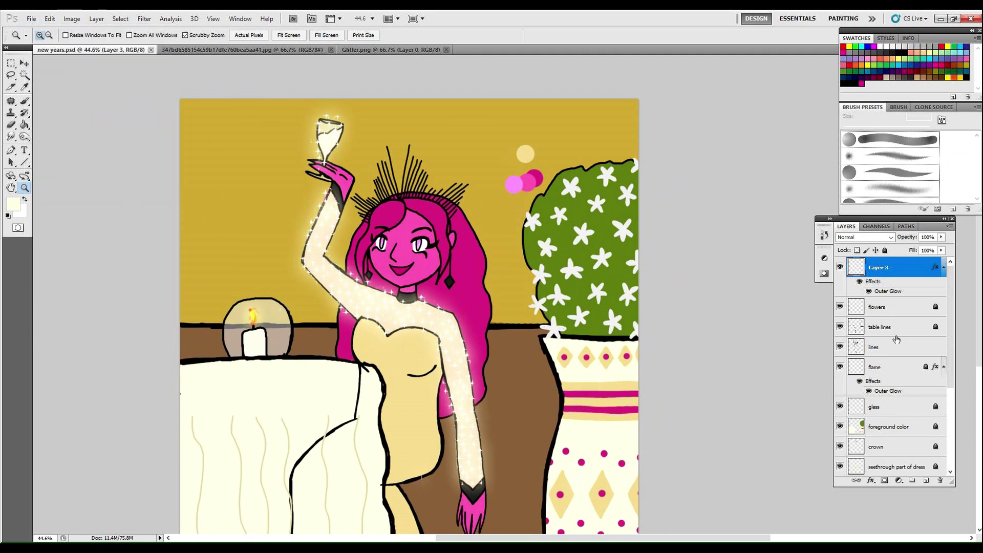
pyautogui.click(886, 250)
# Select the lines layer, sample the arm's skin color and choose a darker tan for the brush
pyautogui.click(896, 348)
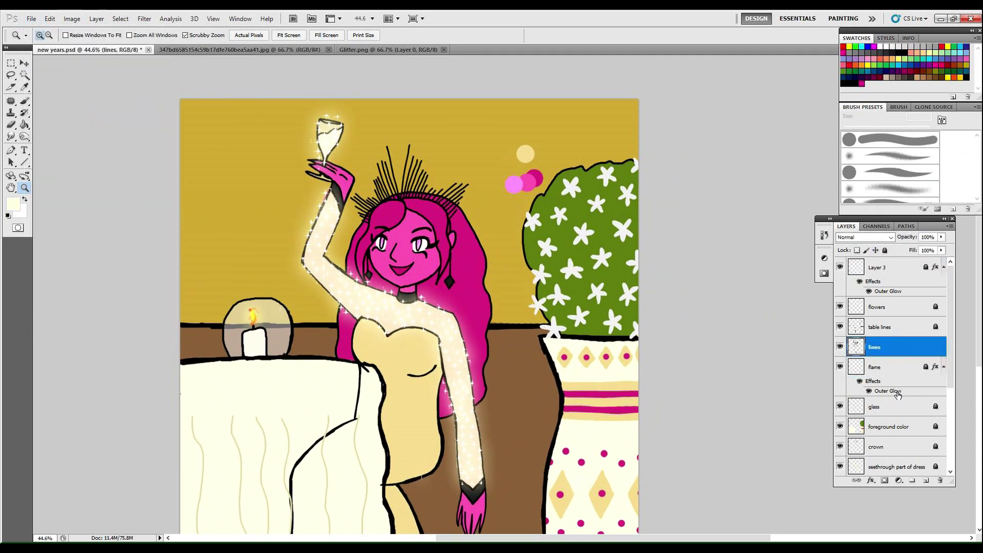
pyautogui.click(24, 87)
pyautogui.click(238, 307)
pyautogui.click(13, 204)
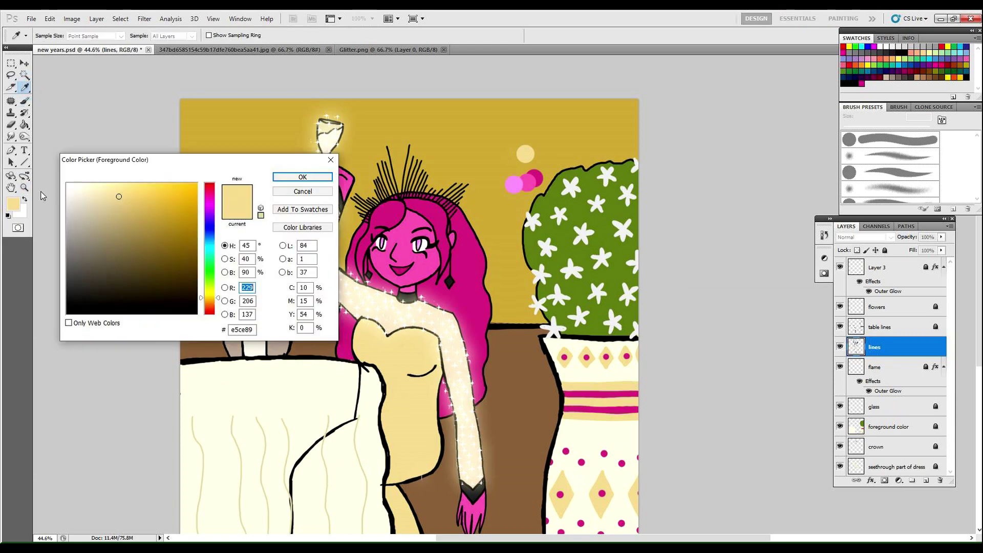
pyautogui.click(316, 178)
pyautogui.click(323, 221)
pyautogui.click(13, 204)
pyautogui.click(112, 204)
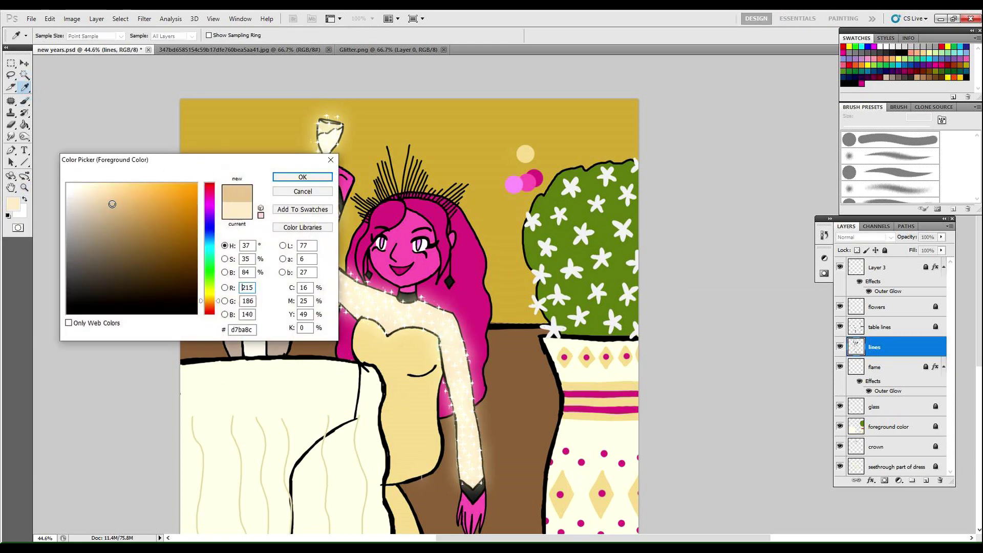
pyautogui.click(303, 177)
# Try darker and more yellowish tans for the brush with a test stroke on the lowered sleeve
pyautogui.click(25, 187)
pyautogui.moveTo(482, 441); pyautogui.dragTo(514, 439)
pyautogui.click(25, 101)
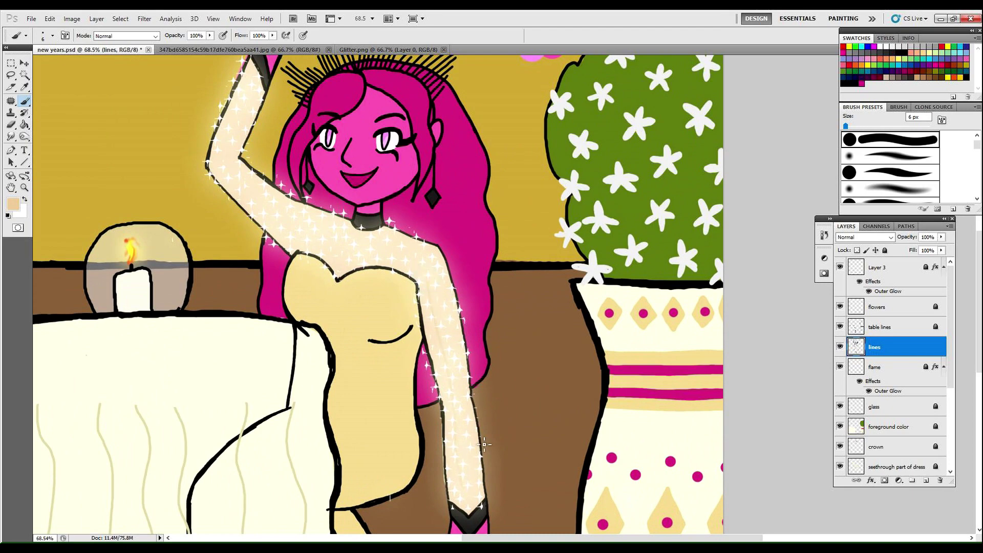
pyautogui.click(50, 18)
pyautogui.click(13, 204)
pyautogui.click(129, 214)
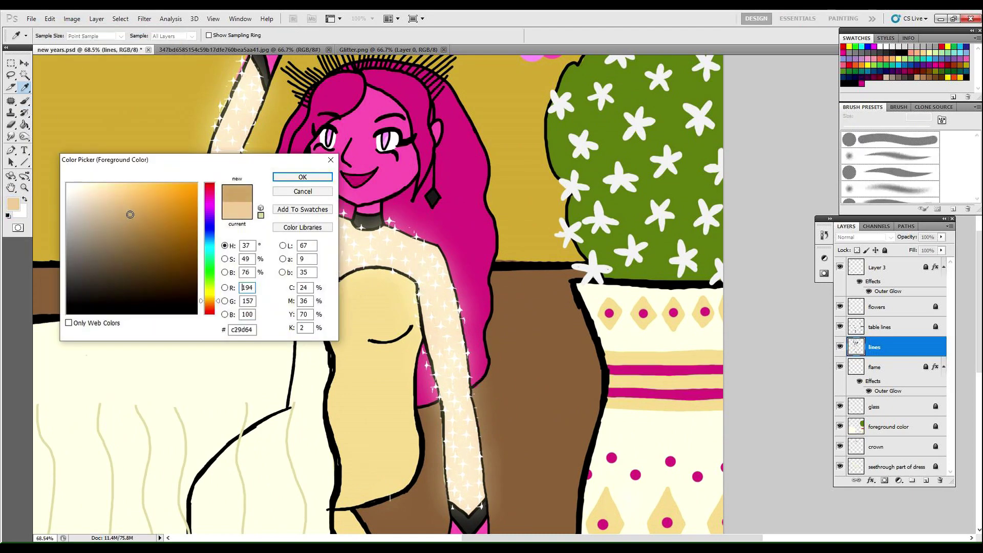
pyautogui.click(209, 295)
pyautogui.press('Return')
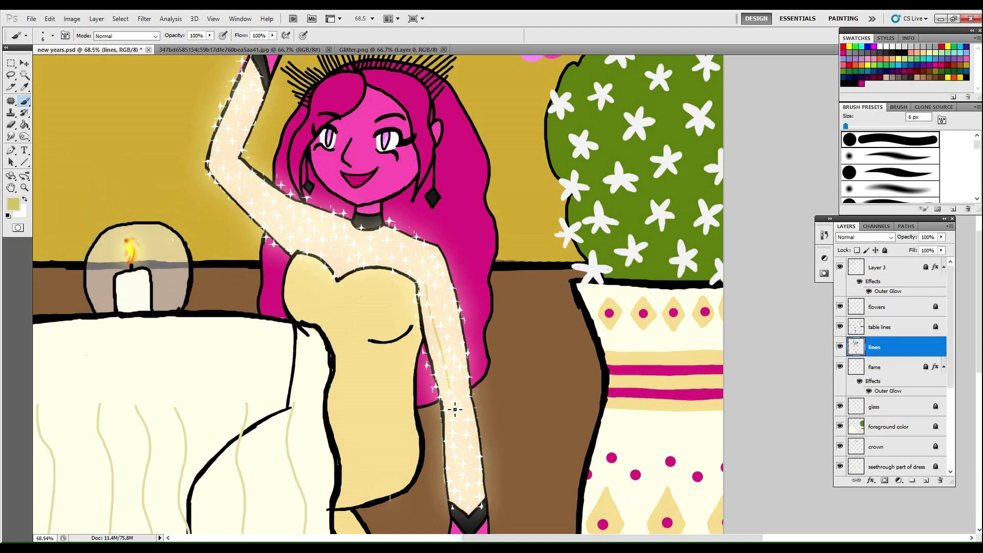
# Undo the last test stroke and set the brush color to a muted greyish tan
pyautogui.click(49, 18)
pyautogui.click(13, 203)
pyautogui.click(209, 301)
pyautogui.click(94, 192)
pyautogui.click(95, 215)
pyautogui.click(289, 177)
# Try drawing lengthwise fold lines down the lowered sleeve, then step back through the strokes
pyautogui.moveTo(453, 366); pyautogui.dragTo(436, 278)
pyautogui.moveTo(456, 403); pyautogui.dragTo(461, 453)
pyautogui.moveTo(470, 487); pyautogui.dragTo(465, 422)
pyautogui.moveTo(454, 463); pyautogui.dragTo(457, 491)
pyautogui.click(50, 19)
pyautogui.click(69, 49)
pyautogui.click(50, 19)
pyautogui.click(70, 50)
pyautogui.click(50, 20)
pyautogui.click(69, 50)
pyautogui.click(50, 19)
pyautogui.click(69, 50)
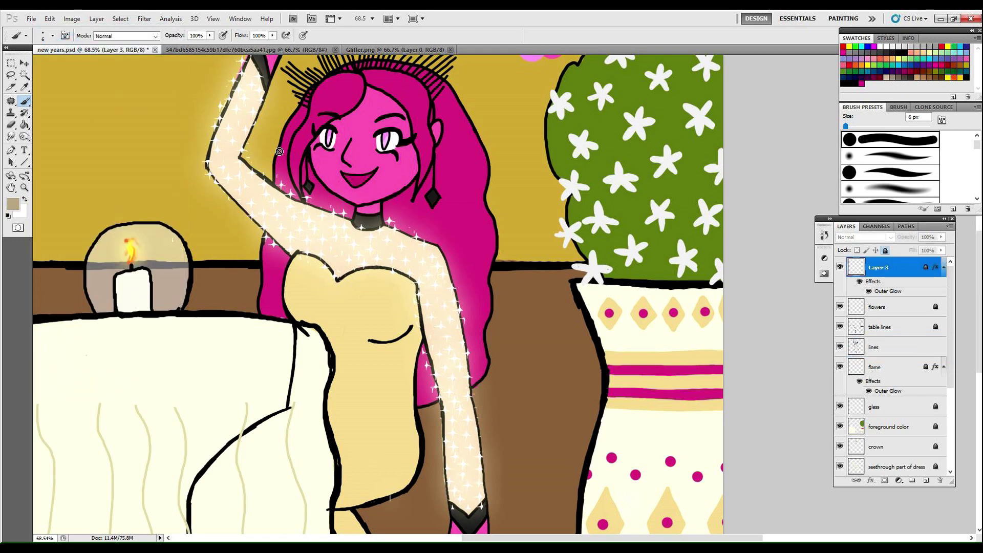
# Try curved fold lines across the sheer chest of the dress and undo them
pyautogui.moveTo(360, 265); pyautogui.dragTo(425, 260)
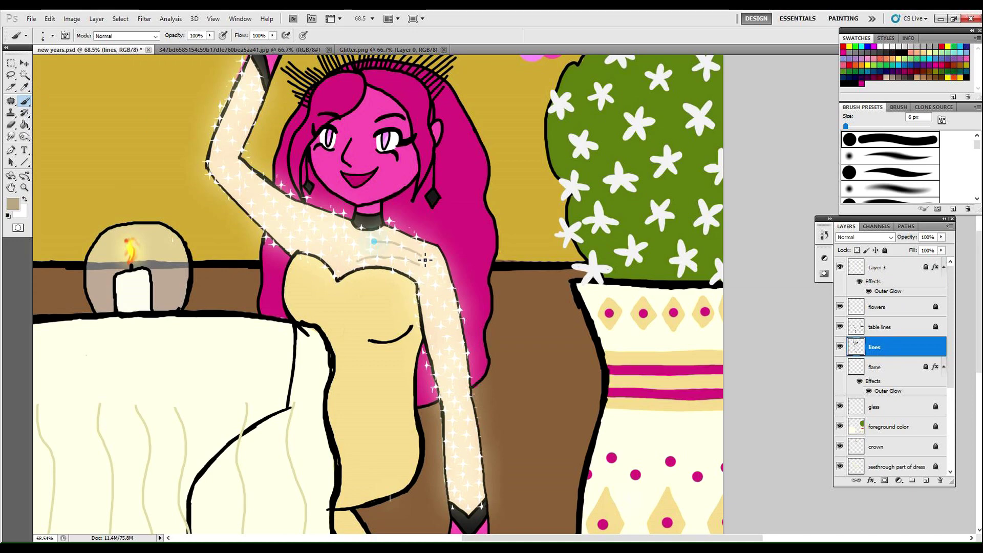
pyautogui.click(52, 20)
pyautogui.click(71, 50)
pyautogui.click(52, 20)
pyautogui.click(73, 50)
pyautogui.click(53, 20)
pyautogui.click(74, 50)
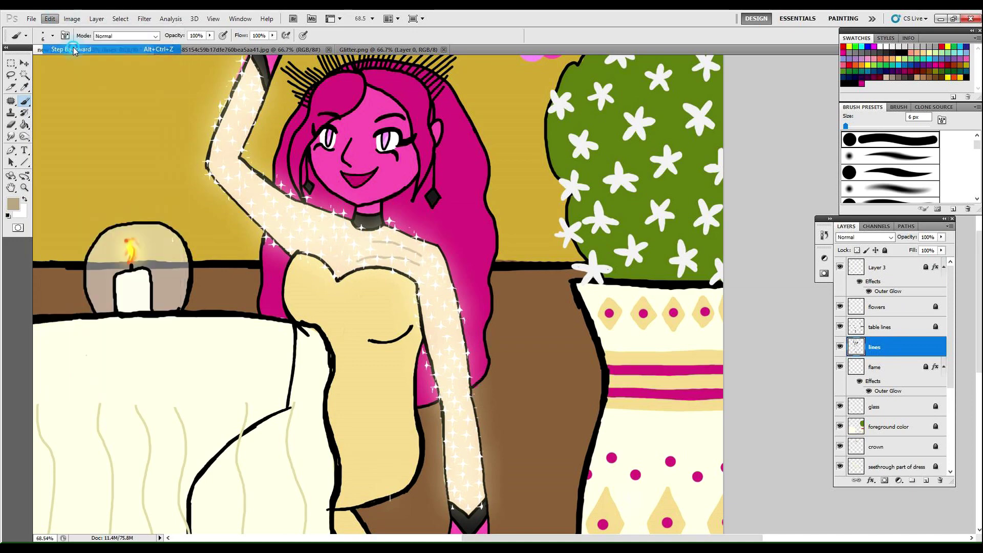
pyautogui.click(50, 19)
pyautogui.click(68, 50)
# Show the sketch layer as a guide and make the lines layer active again
pyautogui.scroll(-5, 852, 450)
pyautogui.moveTo(852, 449); pyautogui.dragTo(872, 362)
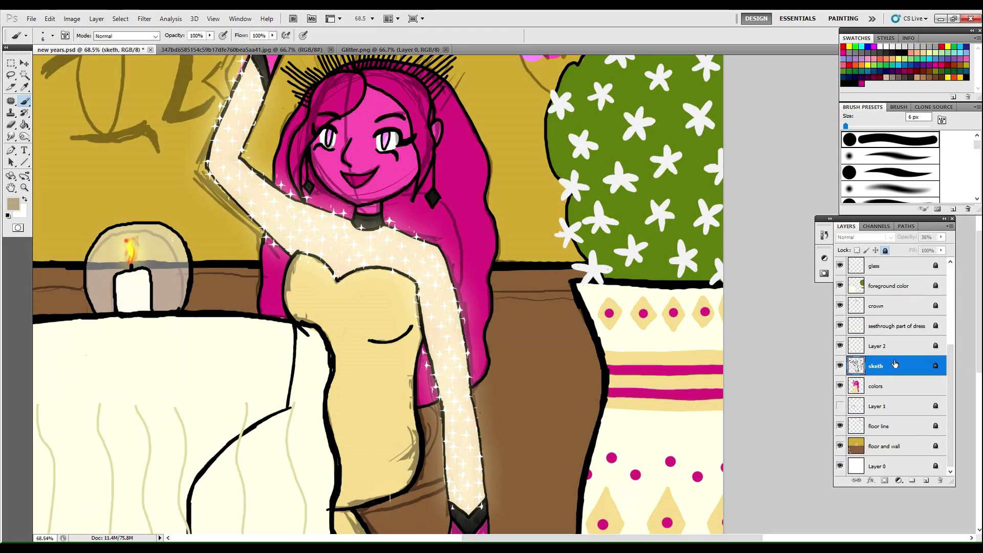
pyautogui.click(899, 344)
pyautogui.moveTo(951, 381); pyautogui.dragTo(952, 324)
pyautogui.click(902, 310)
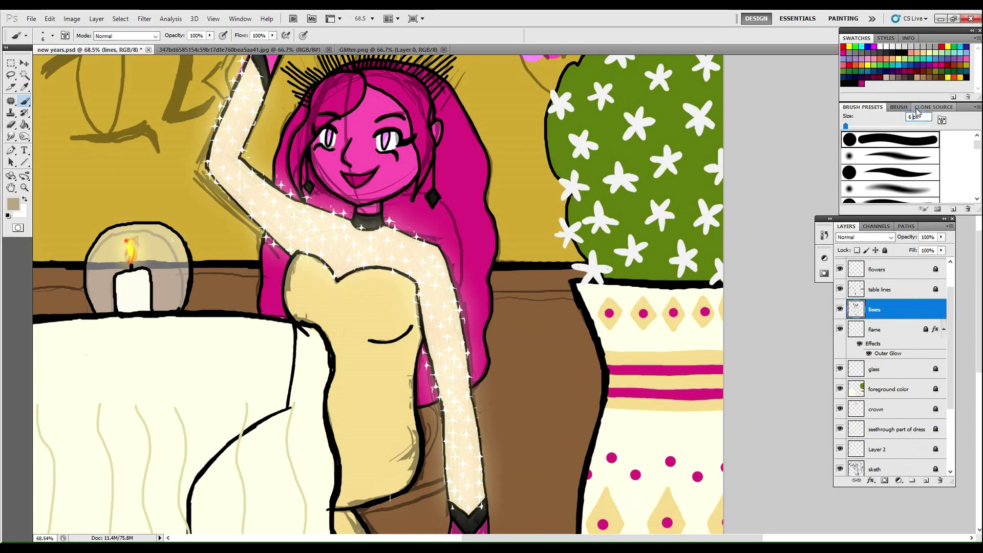
# Draw greyish tan fold lines fanning from the collar across the sheer chest, redoing one stroke
pyautogui.moveTo(341, 273); pyautogui.dragTo(355, 240)
pyautogui.moveTo(316, 254)
pyautogui.mouseDown()
pyautogui.moveTo(350, 233)
pyautogui.moveTo(333, 230)
pyautogui.mouseUp()
pyautogui.moveTo(375, 264); pyautogui.dragTo(375, 239)
pyautogui.click(51, 19)
pyautogui.click(78, 31)
pyautogui.moveTo(407, 277)
pyautogui.mouseDown()
pyautogui.moveTo(391, 242)
pyautogui.moveTo(406, 246)
pyautogui.mouseUp()
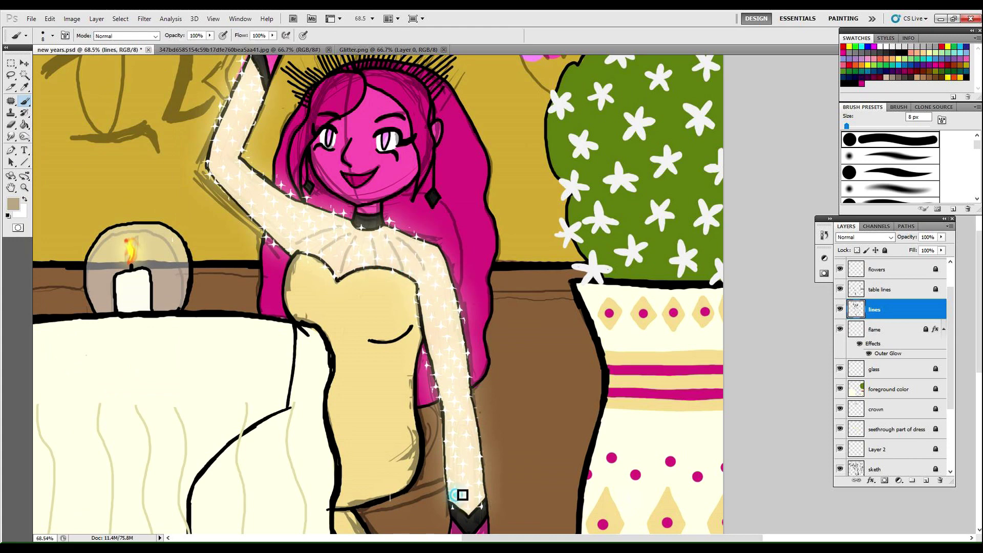
# Draw lengthwise fold lines along the lowered and raised sleeves with the 8 px brush
pyautogui.moveTo(434, 292); pyautogui.dragTo(447, 363)
pyautogui.moveTo(447, 310); pyautogui.dragTo(455, 356)
pyautogui.moveTo(462, 361); pyautogui.dragTo(464, 388)
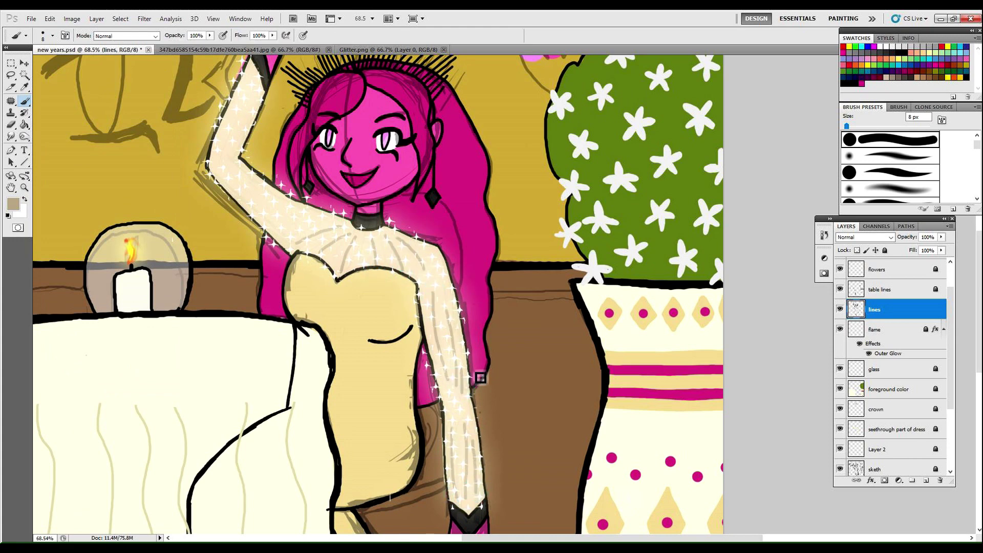
pyautogui.moveTo(229, 178)
pyautogui.mouseDown()
pyautogui.moveTo(276, 230)
pyautogui.moveTo(292, 223)
pyautogui.mouseUp()
pyautogui.moveTo(241, 171); pyautogui.dragTo(283, 200)
pyautogui.moveTo(223, 150); pyautogui.dragTo(243, 98)
pyautogui.moveTo(240, 135); pyautogui.dragTo(257, 97)
# Hide the sketch layer and toggle the lines layer off and on to check the new fold lines
pyautogui.press('z')
pyautogui.moveTo(592, 330); pyautogui.dragTo(517, 333)
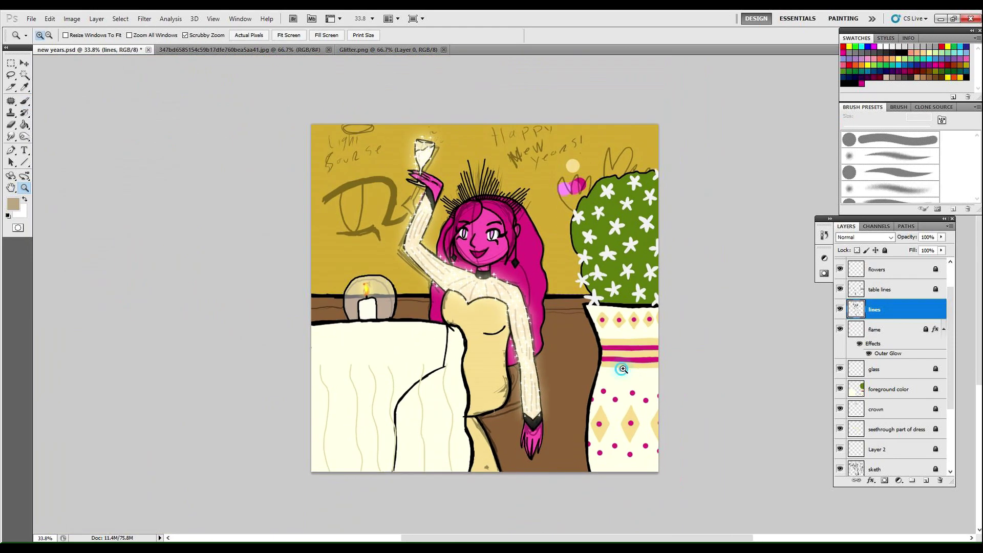
pyautogui.moveTo(621, 371); pyautogui.dragTo(661, 407)
pyautogui.click(840, 309)
pyautogui.click(840, 310)
pyautogui.moveTo(951, 323); pyautogui.dragTo(951, 382)
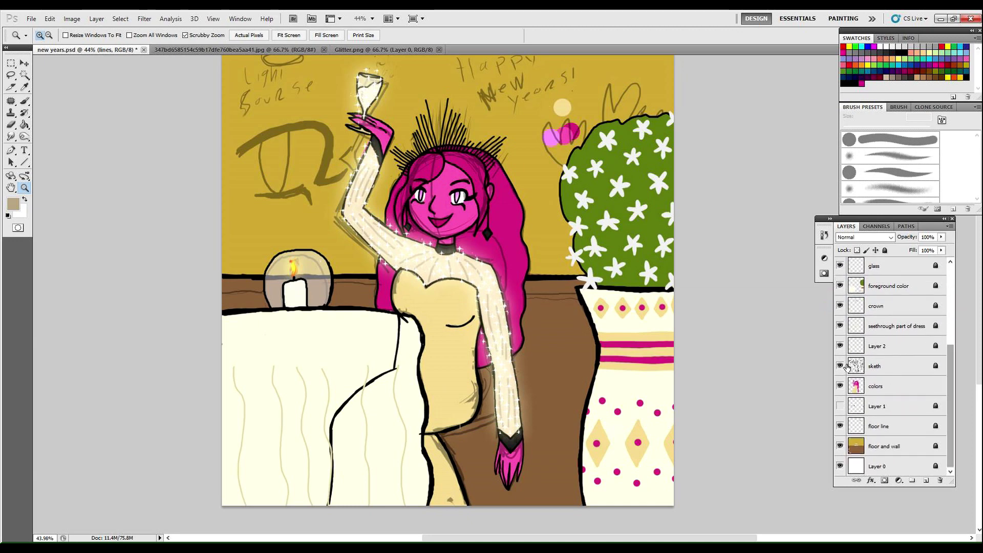
pyautogui.click(840, 365)
pyautogui.scroll(5, 931, 366)
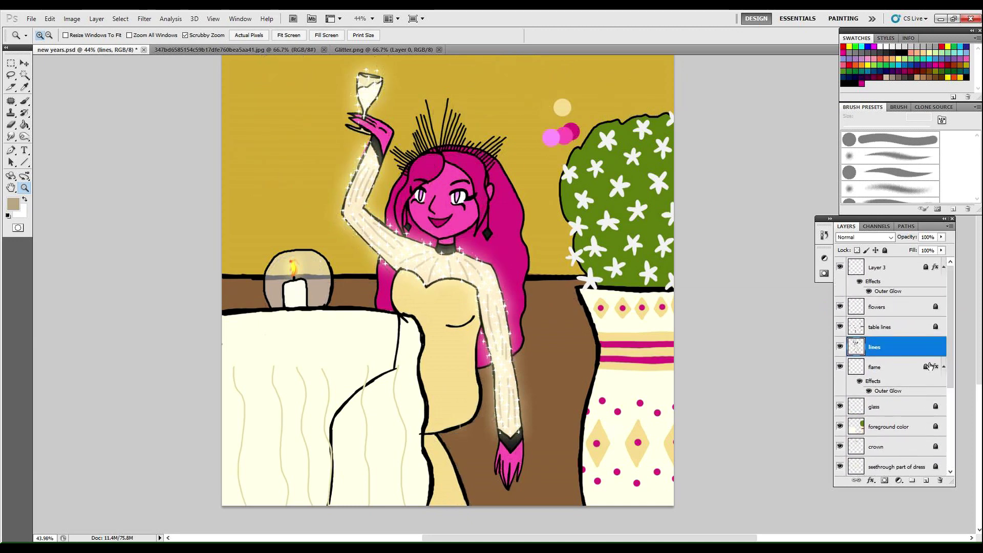
pyautogui.click(840, 347)
pyautogui.click(840, 347)
# Unlock the floor line layer and erase the sample color dots from the wall beside the bush
pyautogui.moveTo(951, 336); pyautogui.dragTo(950, 276)
pyautogui.click(921, 386)
pyautogui.moveTo(607, 188); pyautogui.dragTo(681, 98)
pyautogui.moveTo(951, 322); pyautogui.dragTo(951, 407)
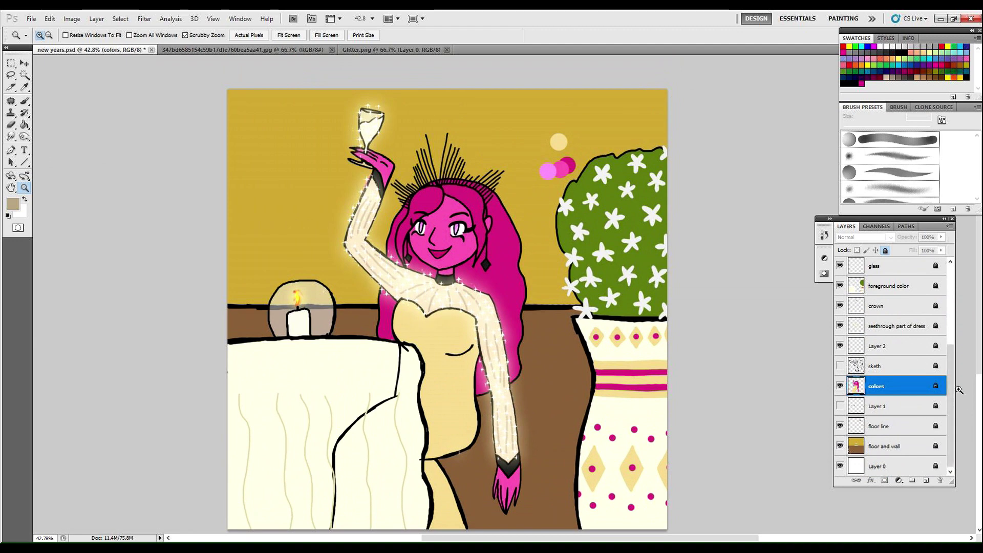
pyautogui.scroll(5, 887, 429)
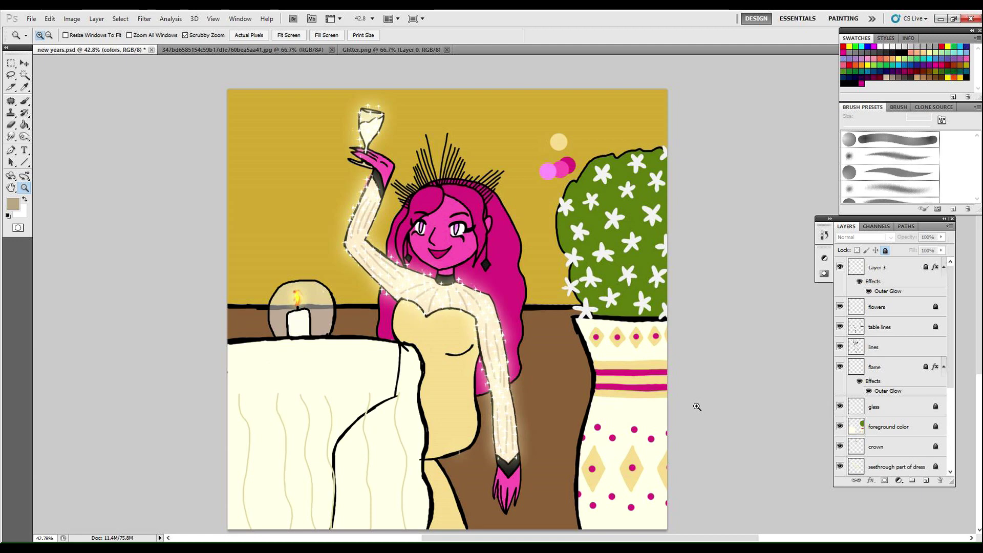
pyautogui.scroll(-5, 950, 376)
pyautogui.click(891, 426)
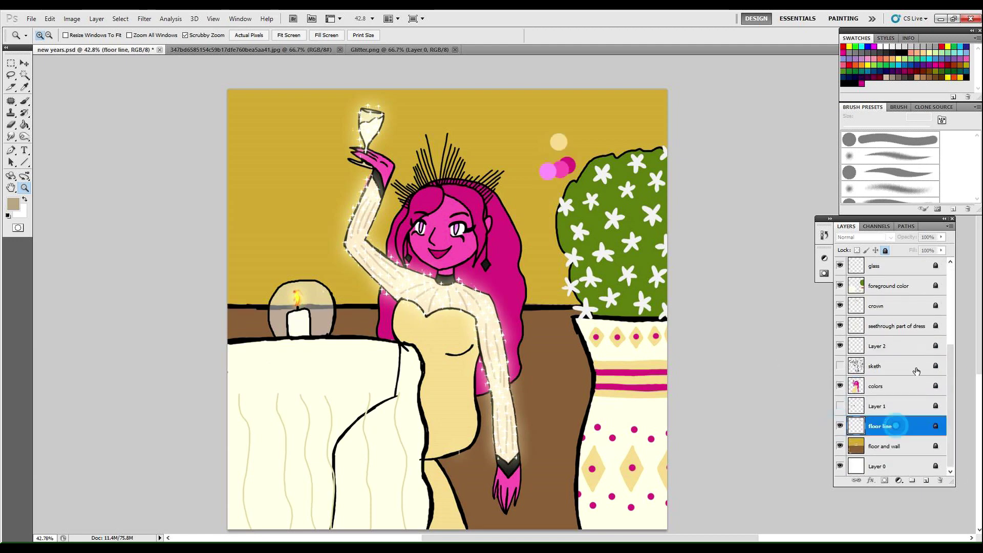
pyautogui.moveTo(554, 138); pyautogui.dragTo(563, 140)
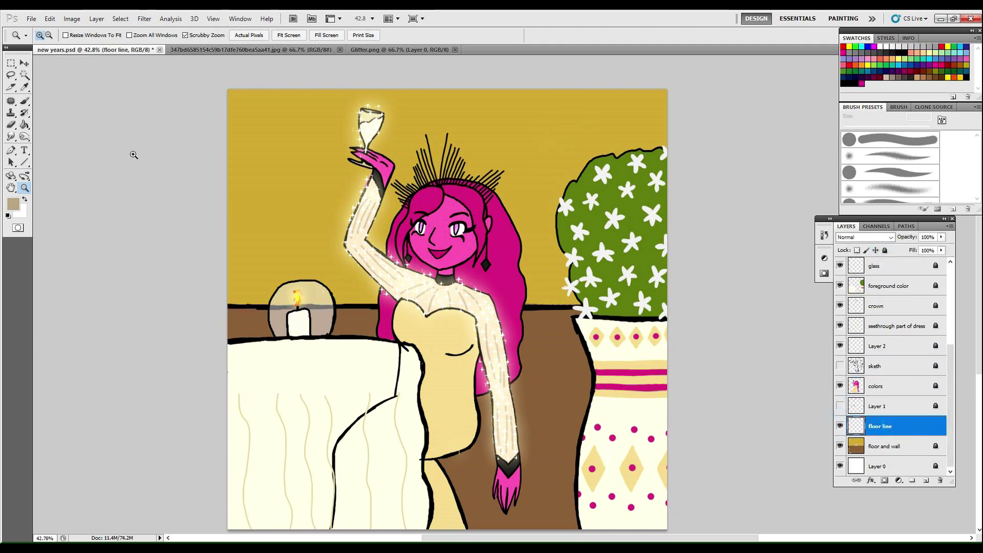
# Unlock the flowers layer and set up a 23 px brush in the wall's gold color
pyautogui.scroll(5, 891, 358)
pyautogui.click(878, 307)
pyautogui.moveTo(707, 205); pyautogui.dragTo(825, 196)
pyautogui.click(885, 251)
pyautogui.click(25, 87)
pyautogui.click(385, 201)
pyautogui.click(14, 204)
pyautogui.click(303, 176)
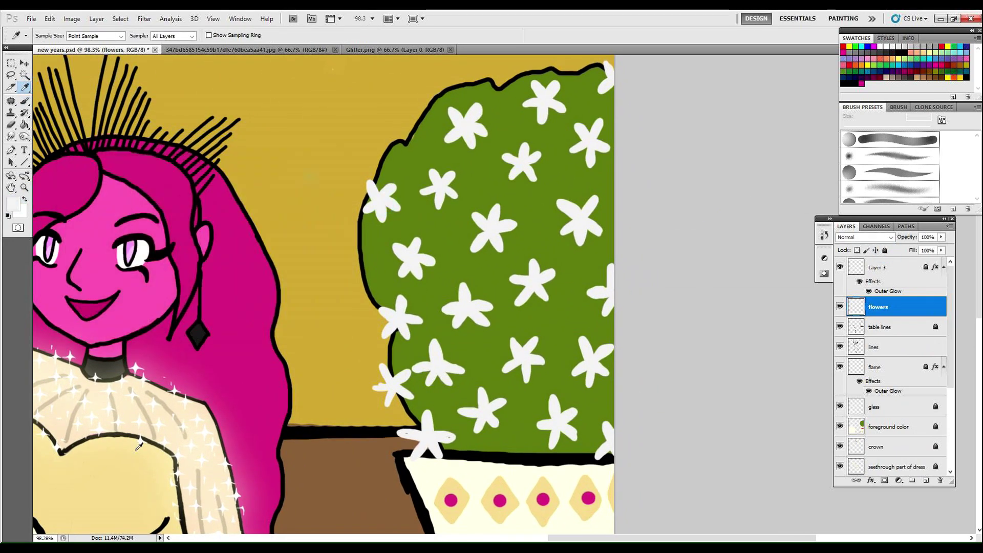
pyautogui.press('b')
# Paint a round gold center on each white flower on the bush
pyautogui.click(381, 200)
pyautogui.click(393, 386)
pyautogui.click(467, 308)
pyautogui.click(493, 229)
pyautogui.click(534, 280)
pyautogui.click(583, 219)
pyautogui.click(593, 141)
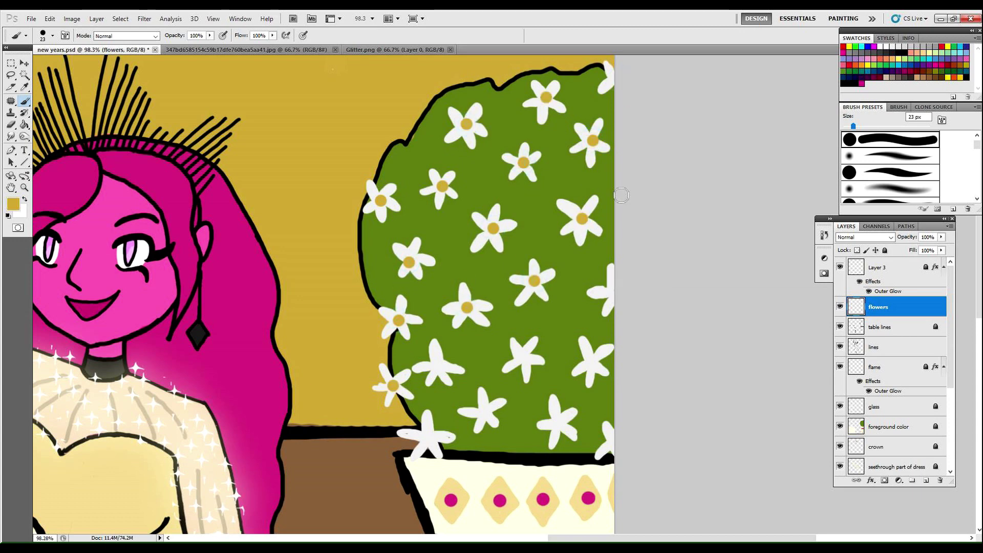
pyautogui.click(613, 290)
pyautogui.click(591, 365)
pyautogui.click(613, 444)
pyautogui.click(49, 19)
pyautogui.click(120, 48)
pyautogui.click(558, 424)
pyautogui.click(522, 357)
pyautogui.click(483, 411)
pyautogui.click(429, 437)
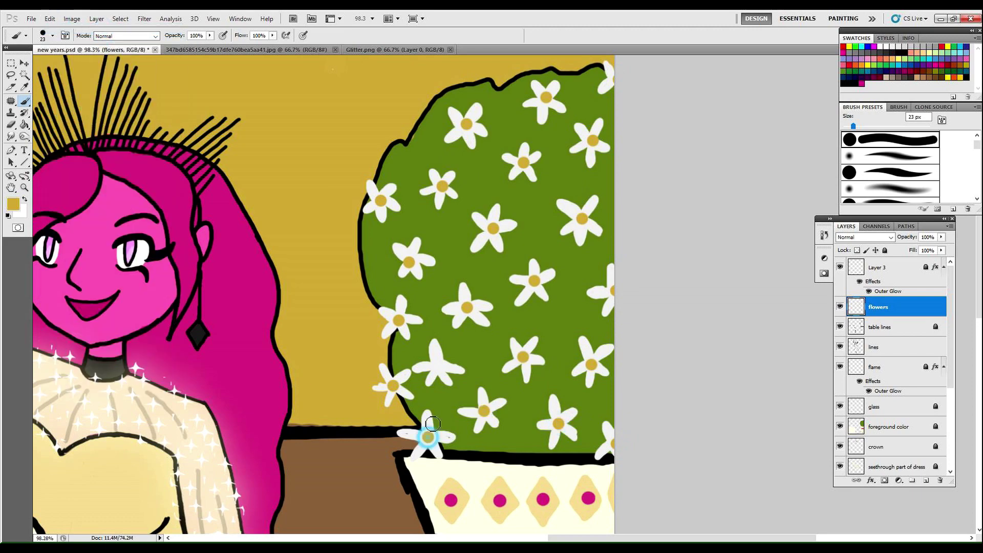
pyautogui.click(437, 365)
# Examine the whole illustration, including the bush, vase and figure
pyautogui.click(25, 188)
pyautogui.moveTo(576, 366); pyautogui.dragTo(476, 369)
pyautogui.moveTo(551, 489); pyautogui.dragTo(589, 491)
pyautogui.click(11, 188)
pyautogui.moveTo(504, 411); pyautogui.dragTo(449, 331)
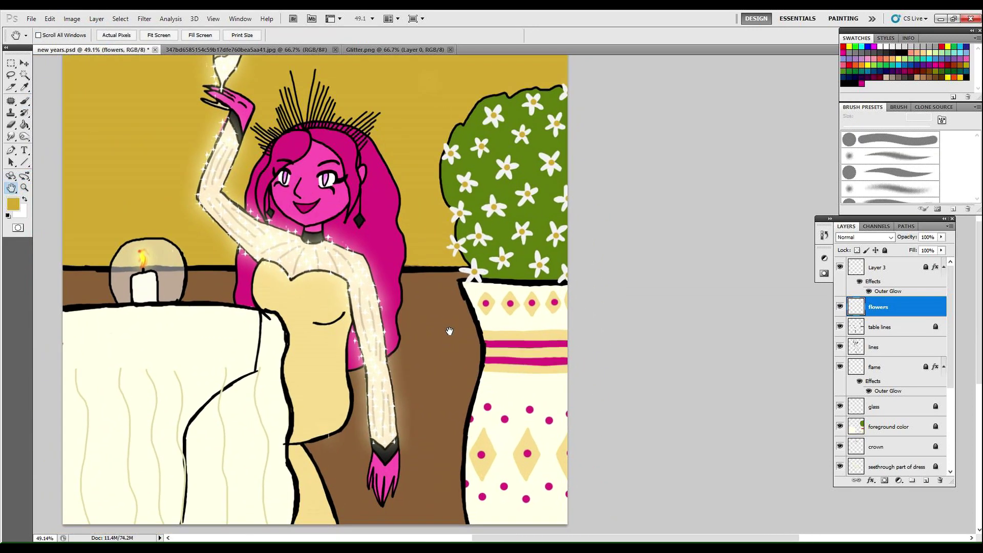
pyautogui.moveTo(511, 315); pyautogui.dragTo(517, 283)
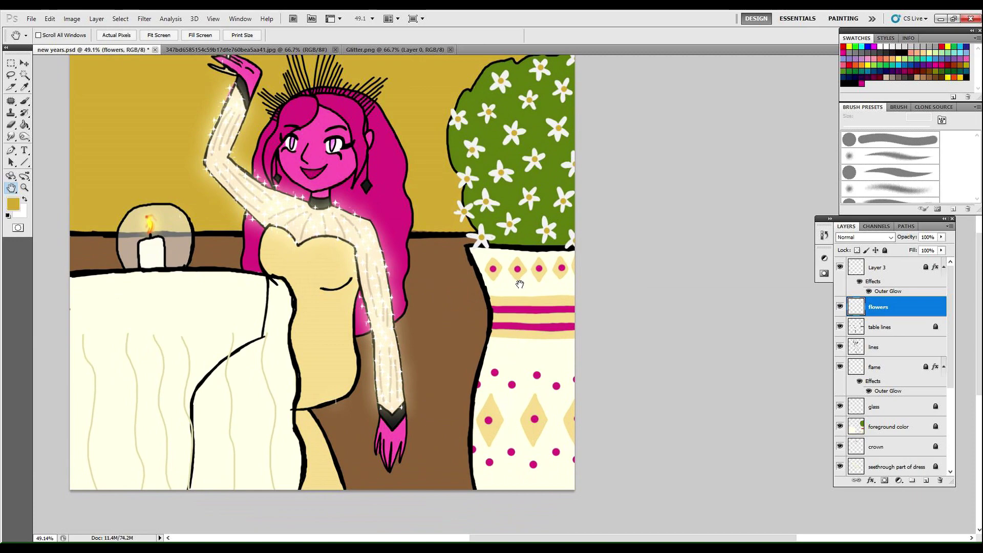
pyautogui.moveTo(392, 230); pyautogui.dragTo(398, 259)
pyautogui.click(25, 188)
pyautogui.moveTo(511, 282); pyautogui.dragTo(459, 266)
pyautogui.moveTo(504, 205); pyautogui.dragTo(581, 245)
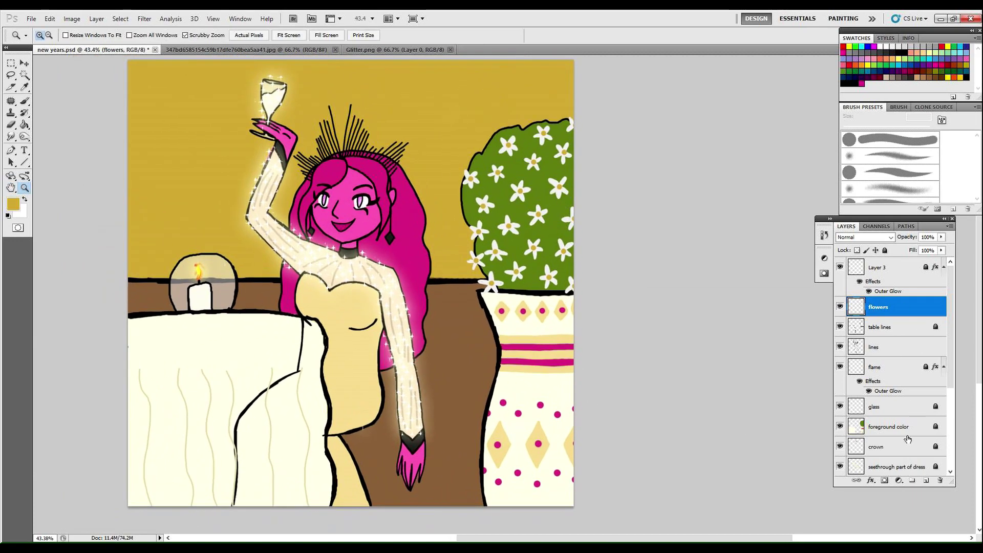
# Add a new layer above Layer 3 and choose a pale yellow for the light
pyautogui.click(894, 267)
pyautogui.hotkey('ctrl', 'shift', 'alt', 'n')
pyautogui.click(841, 288)
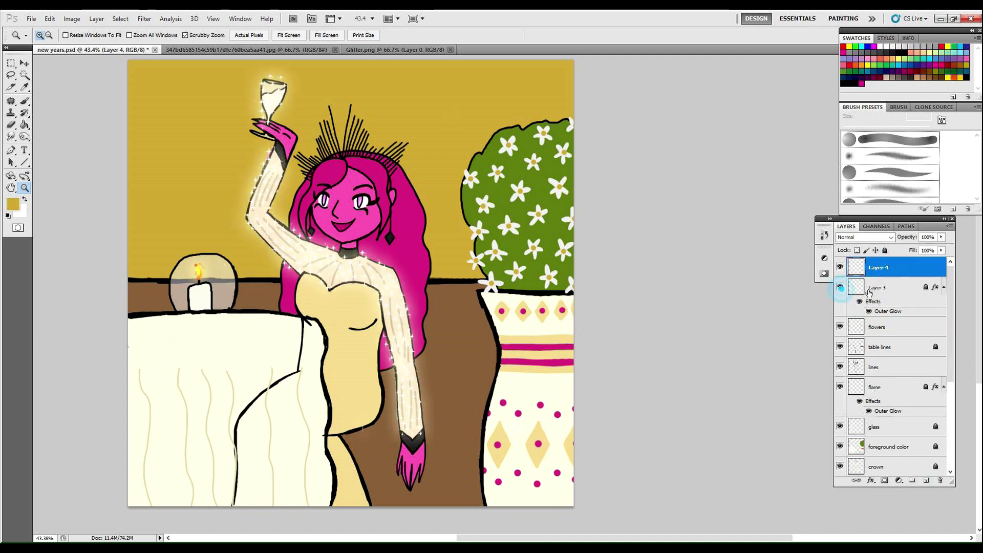
pyautogui.click(841, 287)
pyautogui.click(13, 204)
pyautogui.moveTo(212, 295); pyautogui.dragTo(212, 296)
pyautogui.moveTo(158, 189)
pyautogui.mouseDown()
pyautogui.moveTo(101, 183)
pyautogui.moveTo(134, 184)
pyautogui.mouseUp()
pyautogui.click(302, 177)
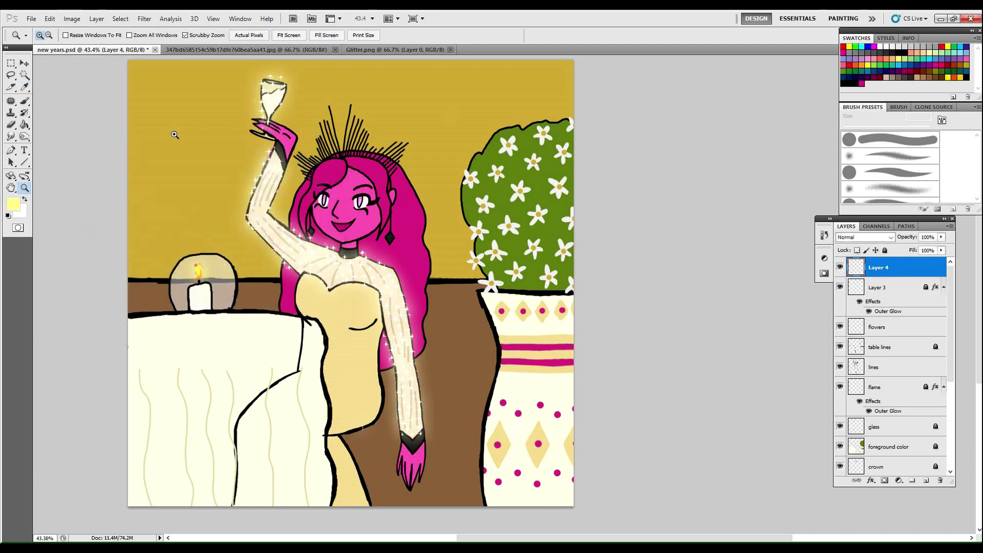
# Paint a wide pale yellow light beam over the table and woman with a soft 451 px brush
pyautogui.press('b')
pyautogui.press(']')
pyautogui.press(']')
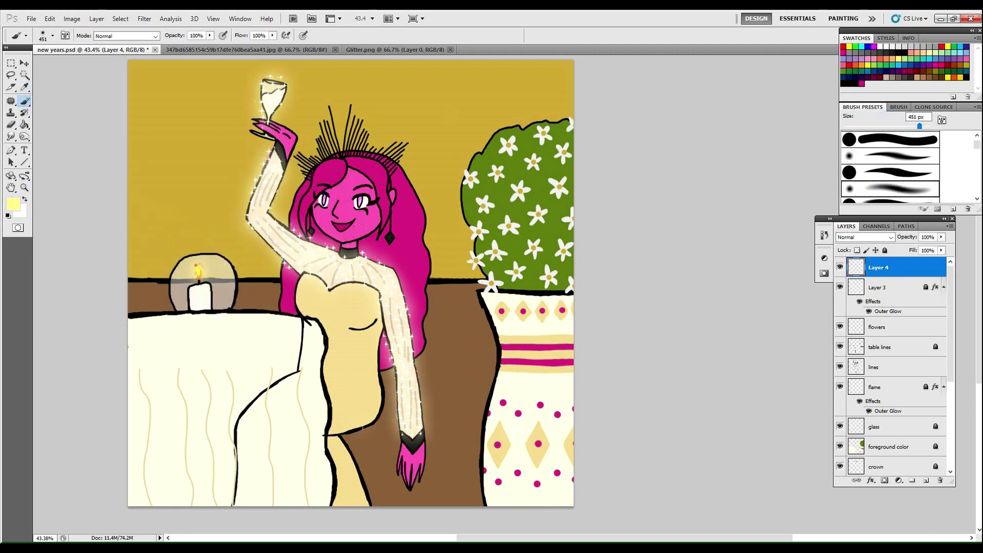
pyautogui.moveTo(188, 67)
pyautogui.mouseDown()
pyautogui.moveTo(163, 381)
pyautogui.moveTo(200, 414)
pyautogui.moveTo(248, 113)
pyautogui.moveTo(459, 433)
pyautogui.moveTo(241, 131)
pyautogui.moveTo(441, 378)
pyautogui.moveTo(235, 495)
pyautogui.moveTo(501, 478)
pyautogui.mouseUp()
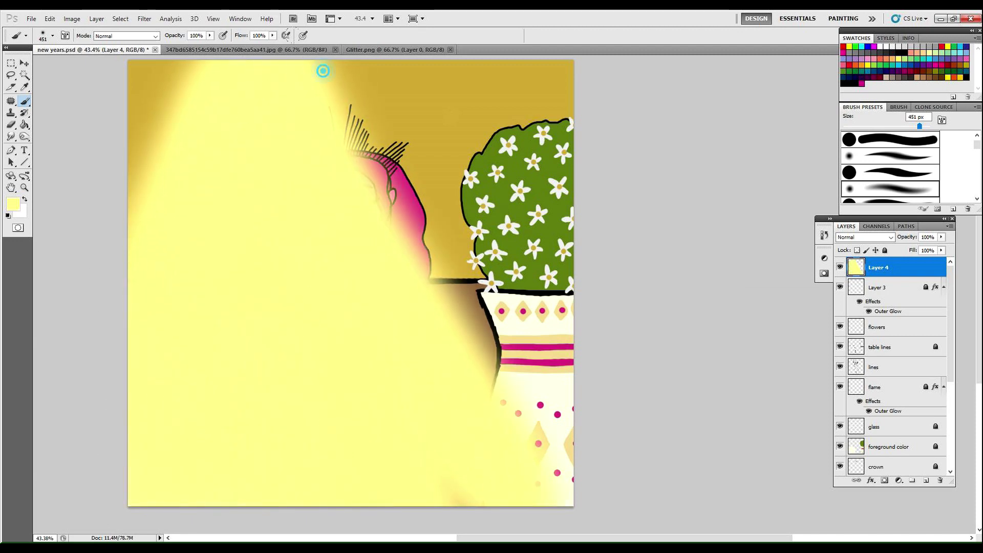
pyautogui.moveTo(323, 71); pyautogui.dragTo(449, 401)
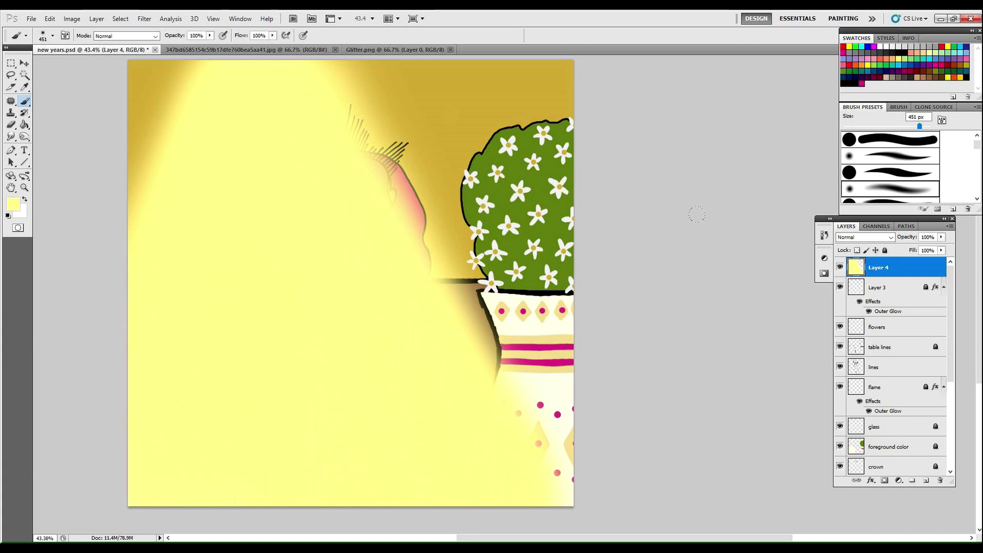
# Set Layer 4's opacity to 34% and widen the yellow light beam toward the bush and vase
pyautogui.doubleClick(917, 276)
pyautogui.moveTo(851, 196); pyautogui.dragTo(817, 196)
pyautogui.click(925, 173)
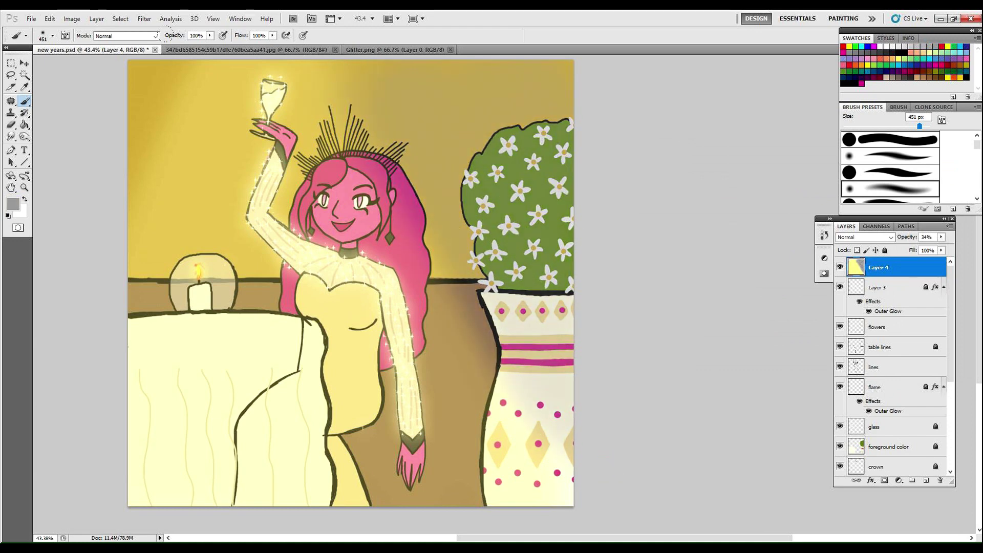
pyautogui.click(898, 60)
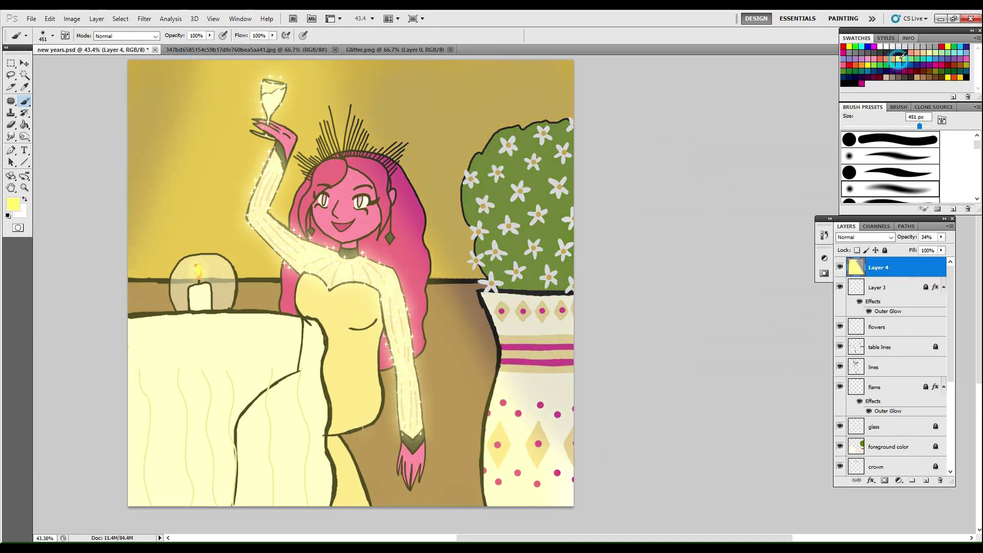
pyautogui.moveTo(352, 107)
pyautogui.mouseDown()
pyautogui.moveTo(358, 138)
pyautogui.moveTo(451, 246)
pyautogui.moveTo(578, 450)
pyautogui.mouseUp()
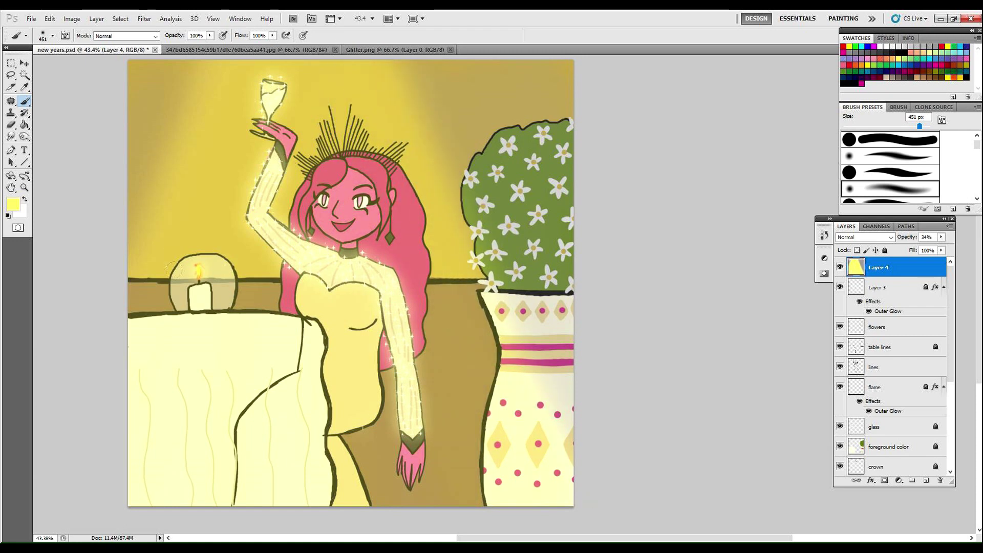
# Create another layer and paint a soft orange glow around the candle
pyautogui.click(13, 201)
pyautogui.click(209, 297)
pyautogui.click(303, 178)
pyautogui.click(926, 479)
pyautogui.moveTo(175, 245)
pyautogui.mouseDown()
pyautogui.moveTo(213, 276)
pyautogui.moveTo(164, 296)
pyautogui.moveTo(281, 287)
pyautogui.mouseUp()
pyautogui.click(894, 58)
pyautogui.moveTo(197, 289)
pyautogui.mouseDown()
pyautogui.moveTo(225, 297)
pyautogui.moveTo(206, 271)
pyautogui.mouseUp()
pyautogui.click(954, 77)
# Set the candle glow layer's opacity to 32%
pyautogui.doubleClick(919, 268)
pyautogui.moveTo(821, 196); pyautogui.dragTo(816, 197)
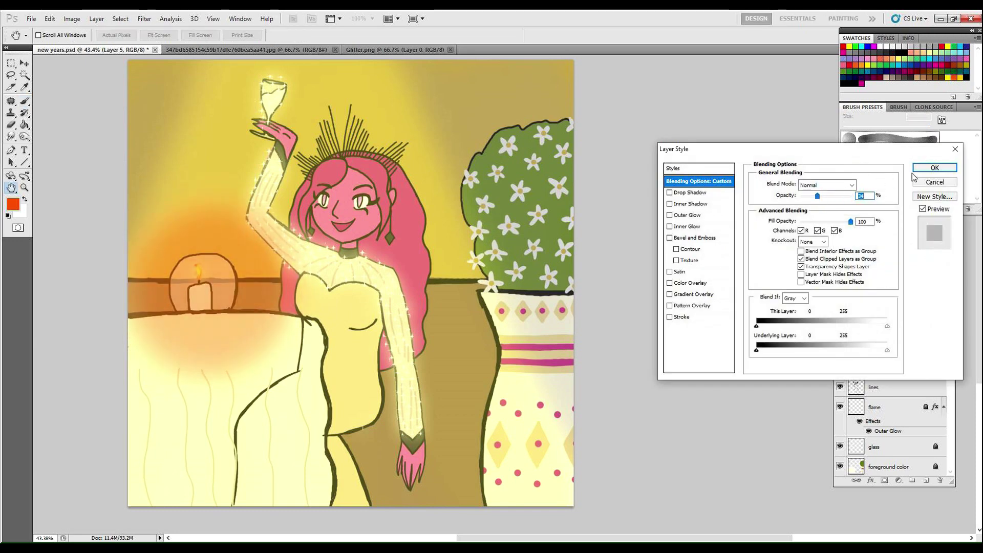
pyautogui.click(917, 169)
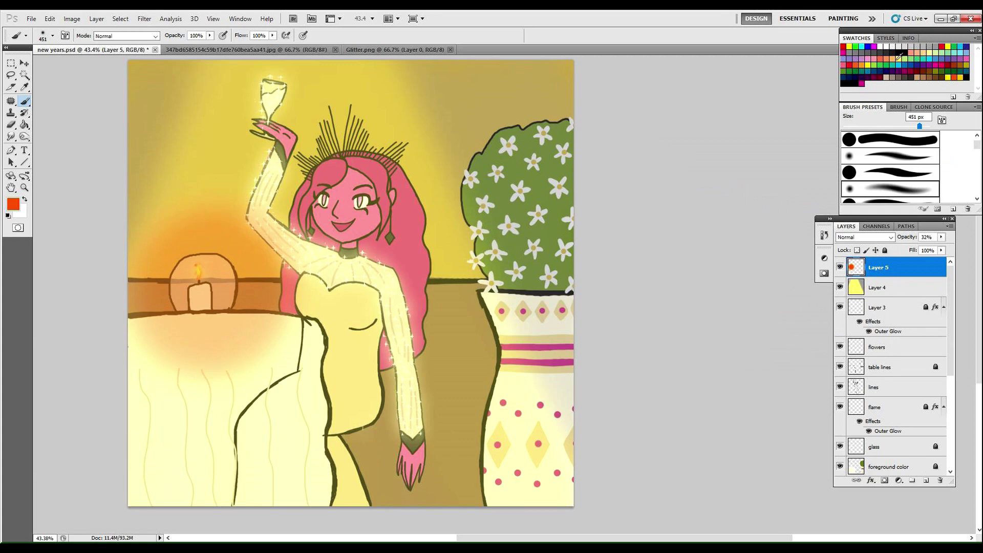
# Repaint the candle glow in golden yellow
pyautogui.click(209, 282)
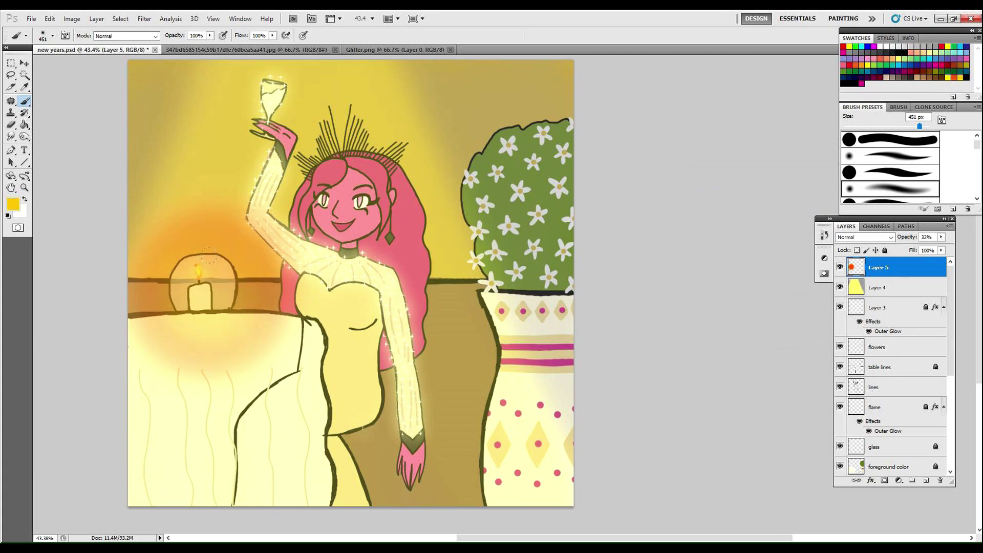
pyautogui.press('z')
pyautogui.moveTo(625, 472)
pyautogui.mouseDown()
pyautogui.moveTo(463, 308)
pyautogui.moveTo(498, 342)
pyautogui.mouseUp()
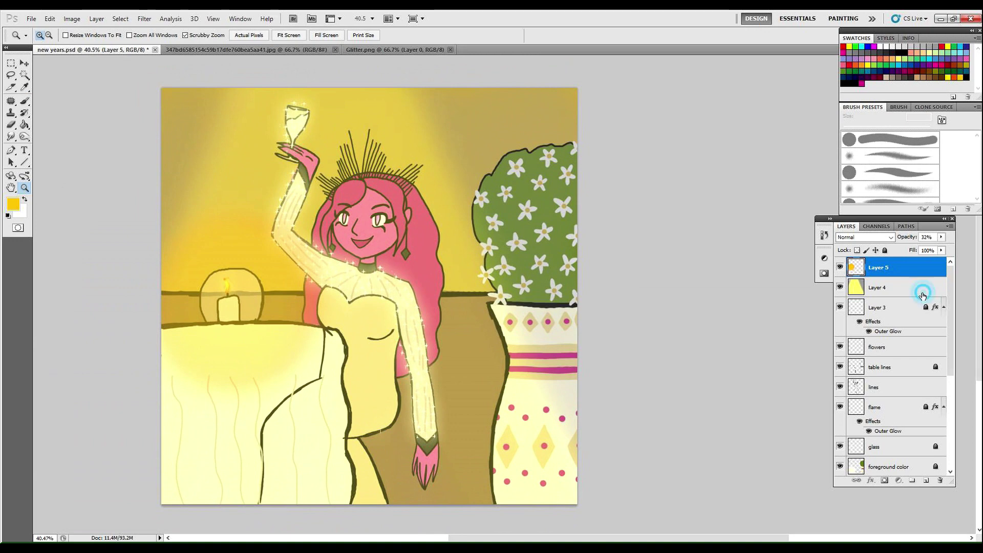
# Set Layer 4's opacity to 30% and paint more soft yellow light down the outer side of the bush
pyautogui.doubleClick(919, 287)
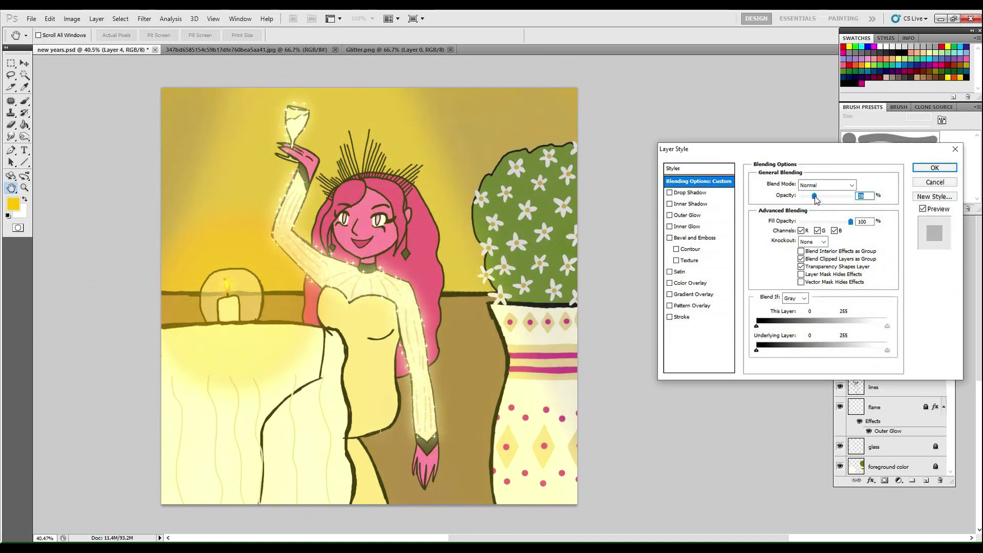
pyautogui.click(922, 168)
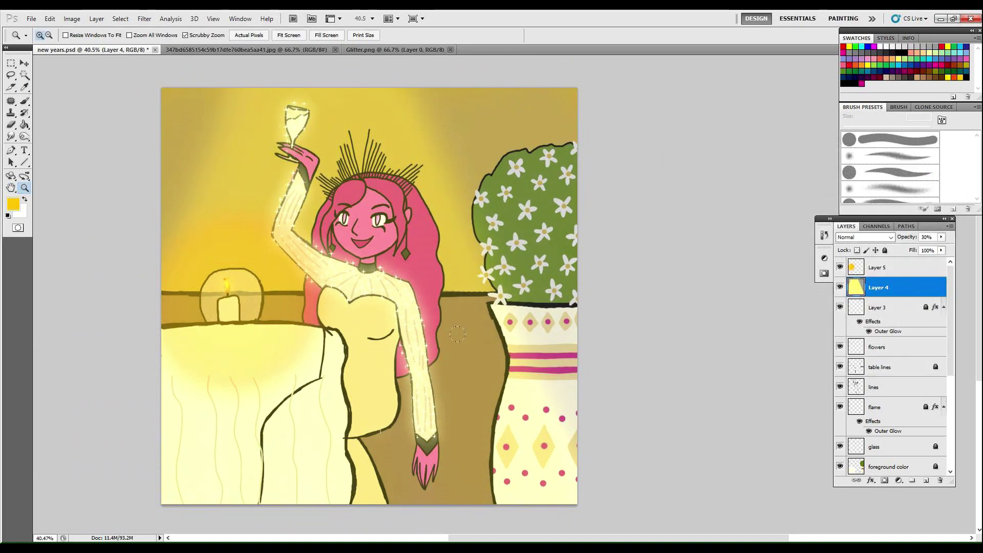
pyautogui.click(25, 87)
pyautogui.click(365, 128)
pyautogui.click(24, 101)
pyautogui.moveTo(578, 169)
pyautogui.mouseDown()
pyautogui.moveTo(573, 354)
pyautogui.moveTo(571, 266)
pyautogui.mouseUp()
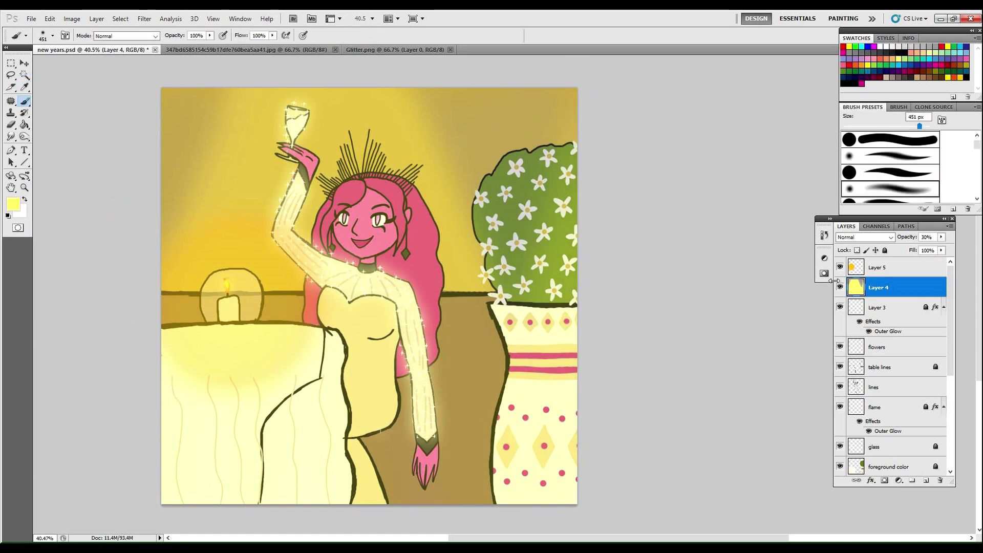
# Lock Layer 4 and Layer 5 and hide both glow layers
pyautogui.click(840, 288)
pyautogui.click(841, 287)
pyautogui.click(885, 250)
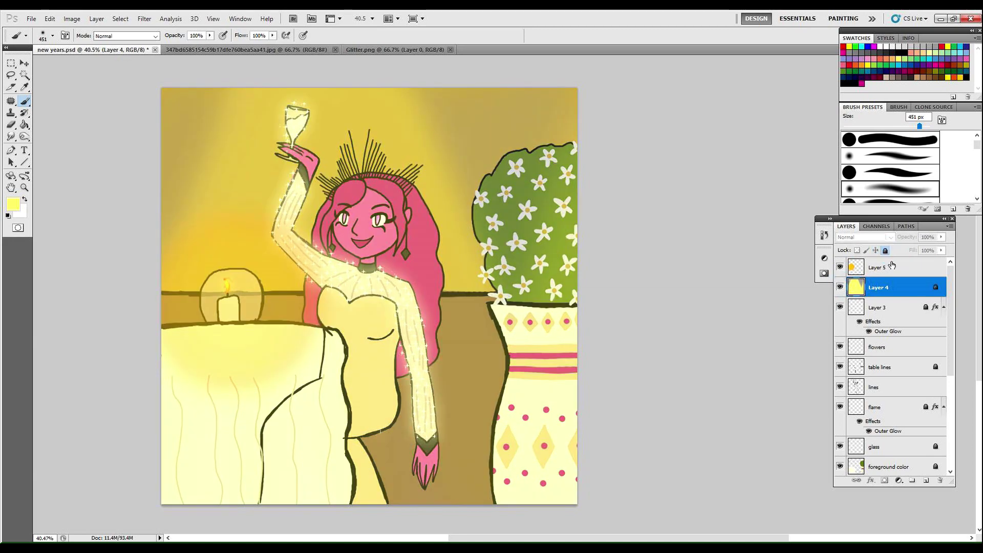
pyautogui.click(890, 266)
pyautogui.click(885, 251)
pyautogui.click(840, 286)
pyautogui.click(840, 268)
# Save the illustration file
pyautogui.click(53, 19)
pyautogui.moveTo(32, 19)
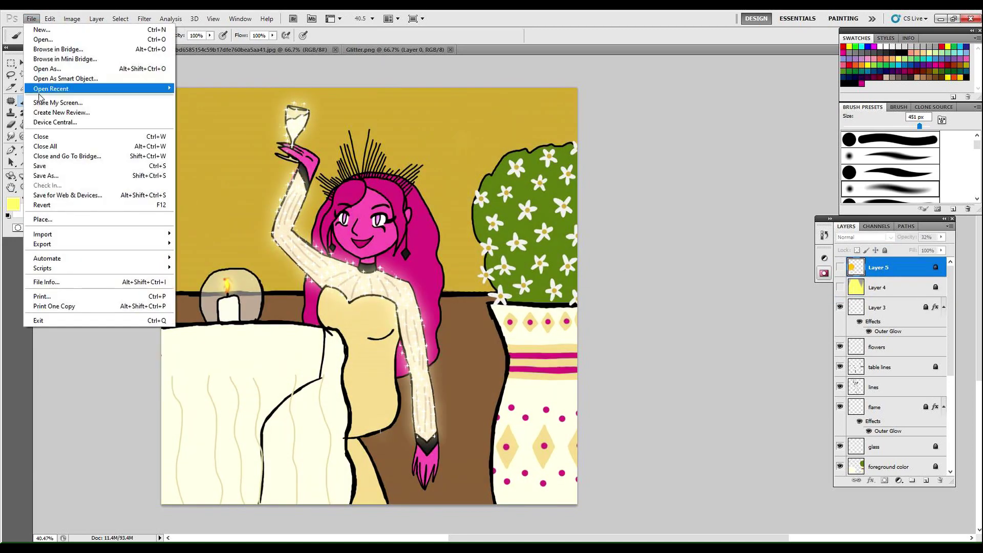
pyautogui.click(44, 165)
pyautogui.moveTo(840, 279); pyautogui.dragTo(841, 267)
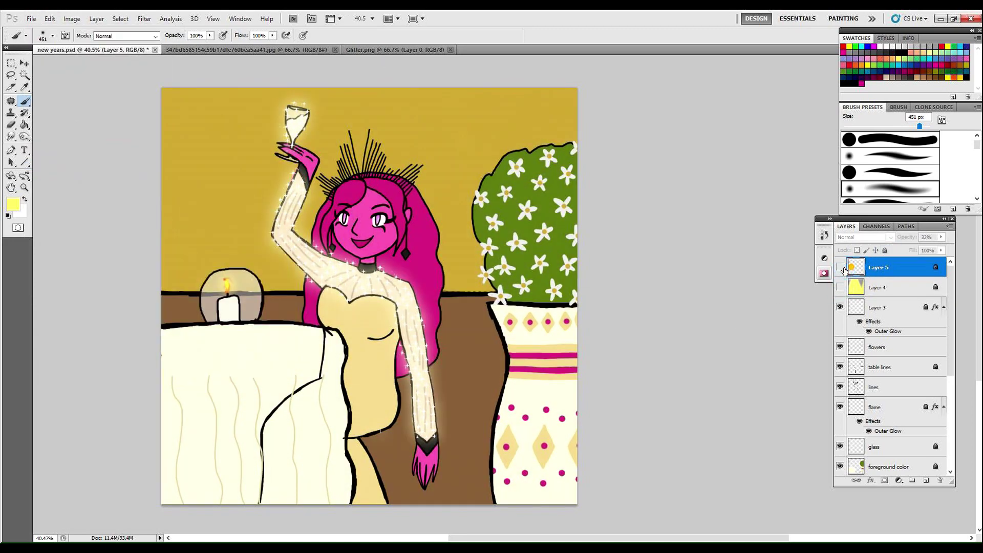
pyautogui.click(31, 18)
pyautogui.click(49, 165)
# Try an 8 px black curved line on the lines layer below the dress hem
pyautogui.press('z')
pyautogui.moveTo(485, 351); pyautogui.dragTo(497, 349)
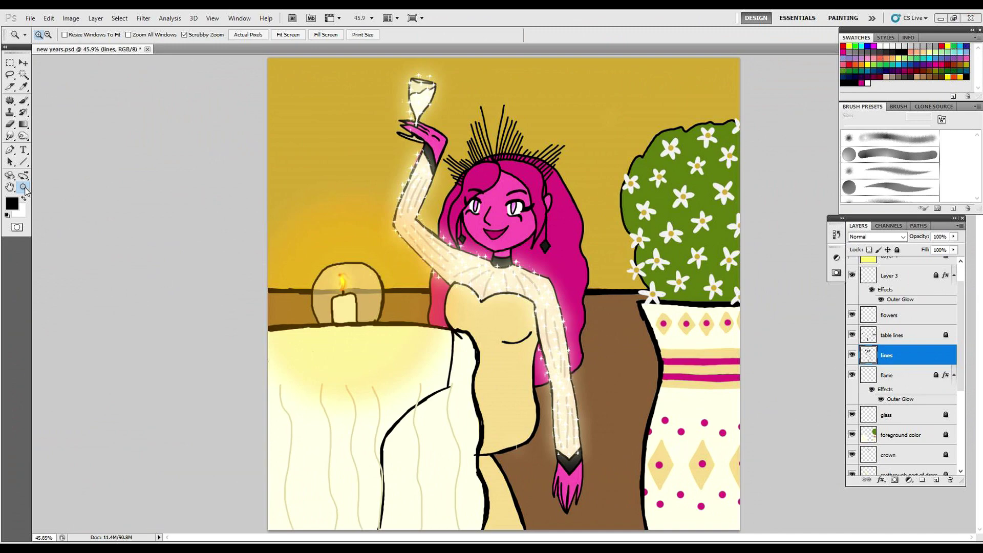
pyautogui.moveTo(507, 398); pyautogui.dragTo(640, 411)
pyautogui.press('b')
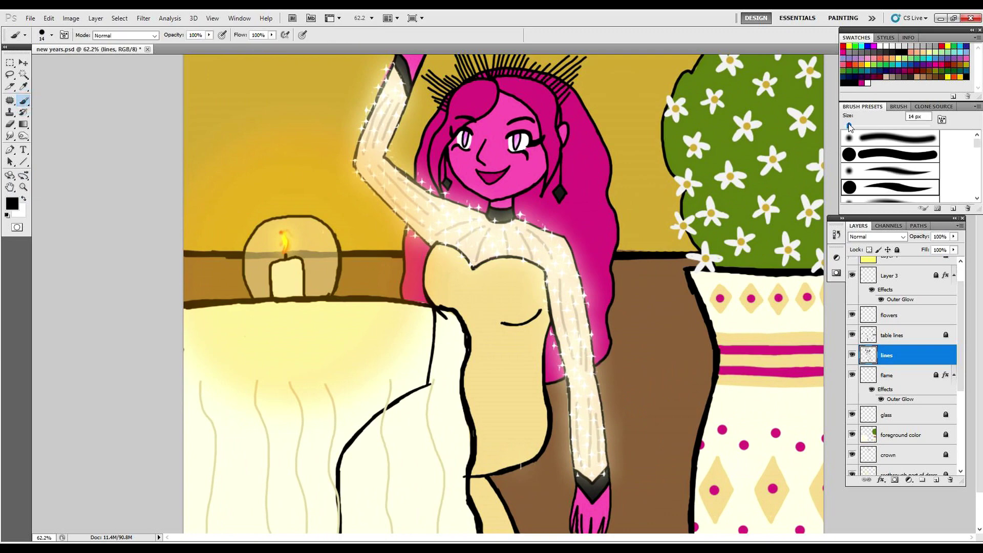
pyautogui.moveTo(848, 132); pyautogui.dragTo(846, 132)
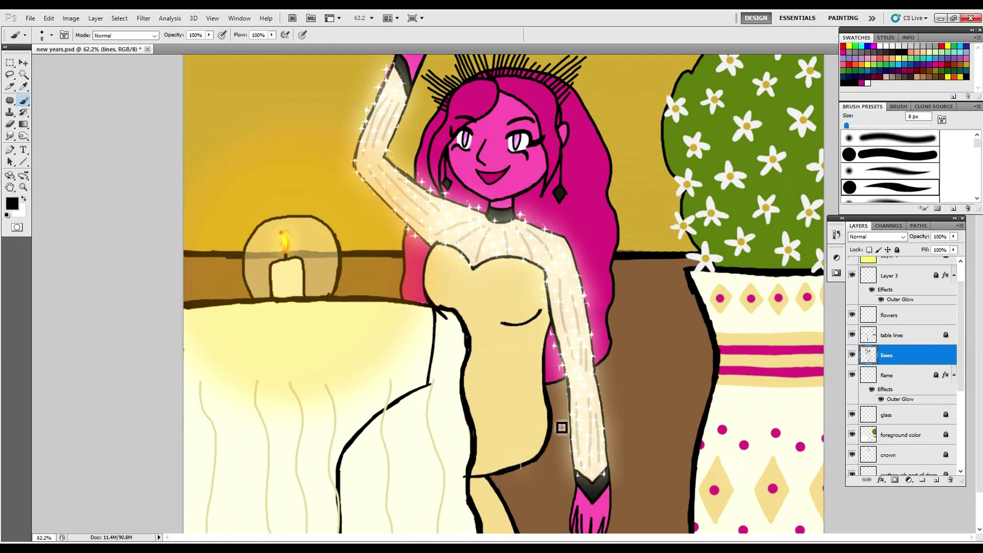
pyautogui.click(24, 188)
pyautogui.moveTo(512, 495); pyautogui.dragTo(681, 491)
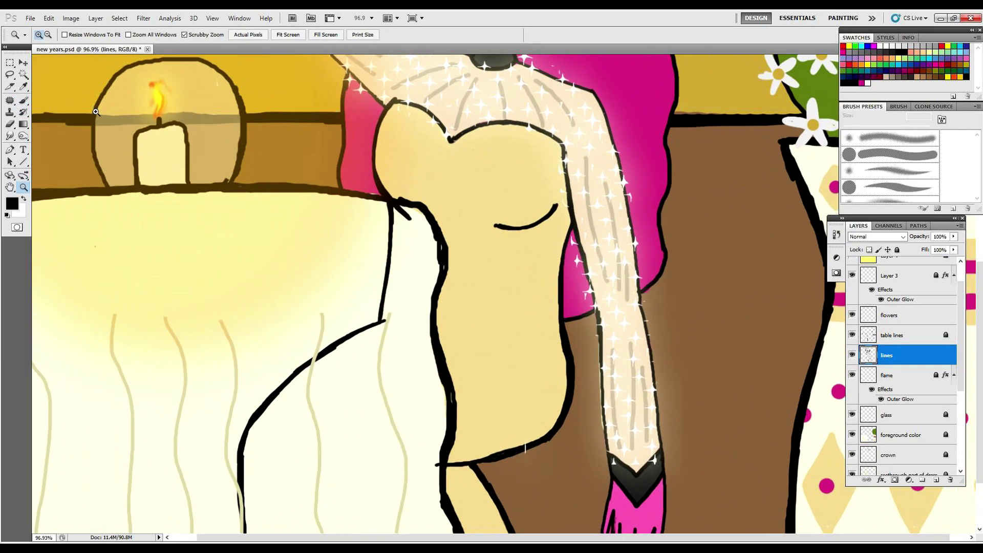
pyautogui.click(23, 101)
pyautogui.moveTo(501, 482); pyautogui.dragTo(585, 445)
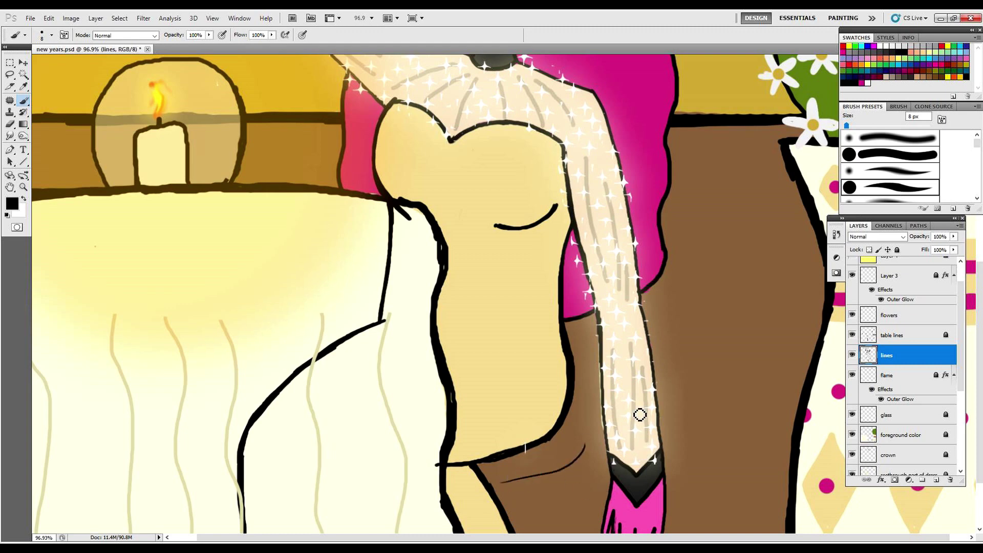
pyautogui.click(49, 19)
pyautogui.click(57, 29)
# Try a thicker 23 px black stroke on the brown wall beside the sleeve
pyautogui.moveTo(853, 127); pyautogui.dragTo(854, 126)
pyautogui.moveTo(702, 306); pyautogui.dragTo(752, 284)
pyautogui.click(49, 18)
pyautogui.click(64, 28)
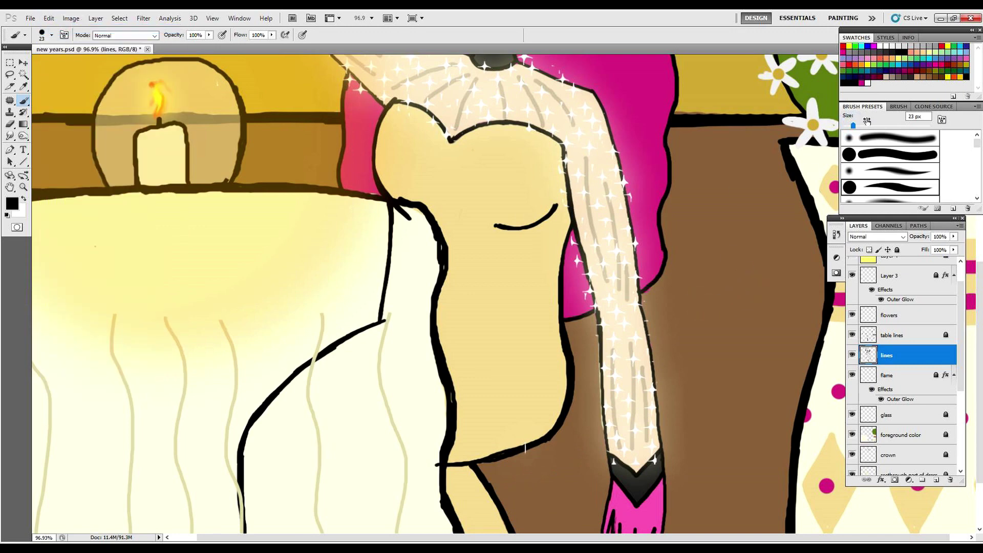
# Set the brush size to 8 px and create a new layer above the lines layer
pyautogui.click(886, 150)
pyautogui.moveTo(847, 125); pyautogui.dragTo(846, 126)
pyautogui.moveTo(436, 465); pyautogui.dragTo(560, 464)
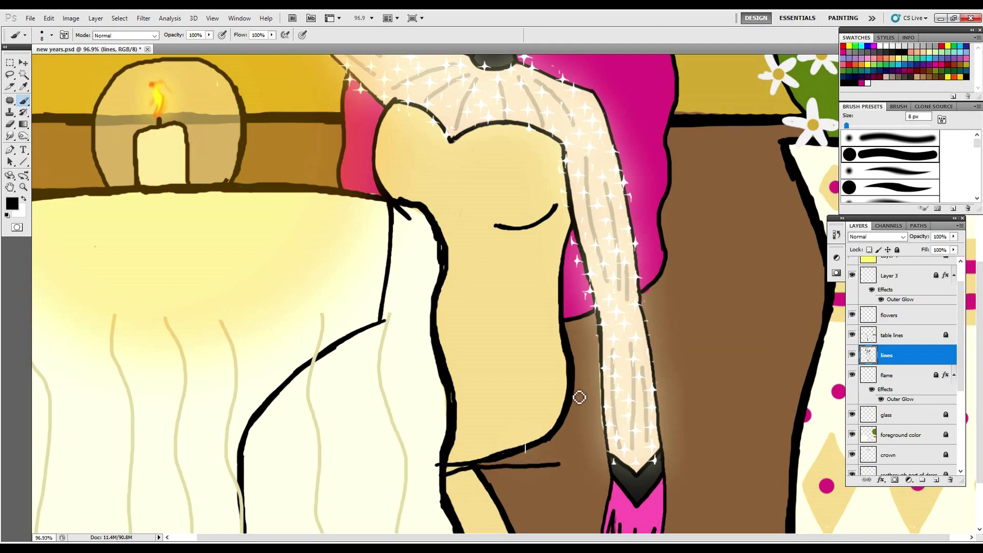
pyautogui.click(49, 18)
pyautogui.click(81, 29)
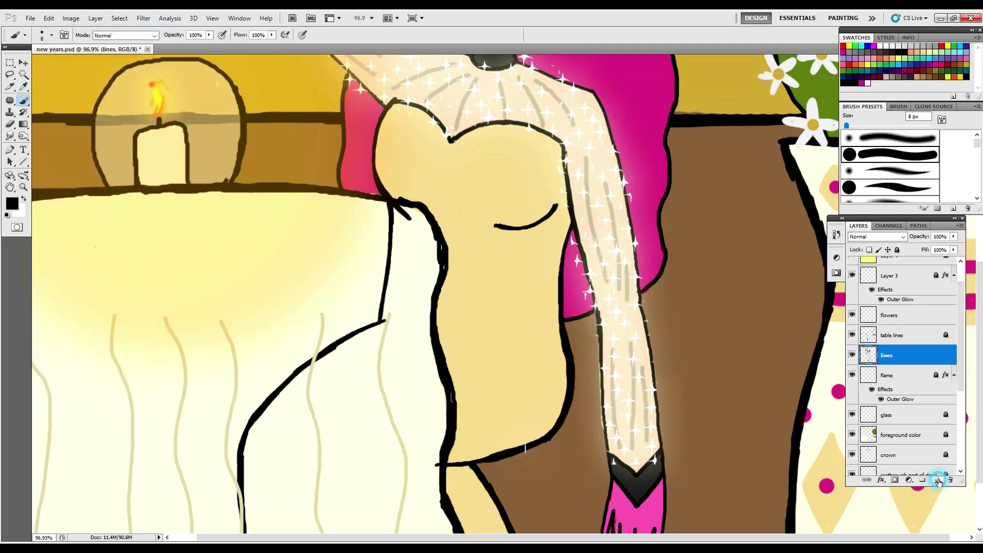
pyautogui.click(936, 479)
# Try a chair seat curve under the dress and an arched chair back across the torso
pyautogui.moveTo(573, 409)
pyautogui.mouseDown()
pyautogui.moveTo(600, 426)
pyautogui.moveTo(447, 467)
pyautogui.mouseUp()
pyautogui.click(48, 18)
pyautogui.click(81, 29)
pyautogui.moveTo(371, 339)
pyautogui.mouseDown()
pyautogui.moveTo(409, 195)
pyautogui.moveTo(582, 209)
pyautogui.mouseUp()
pyautogui.click(49, 18)
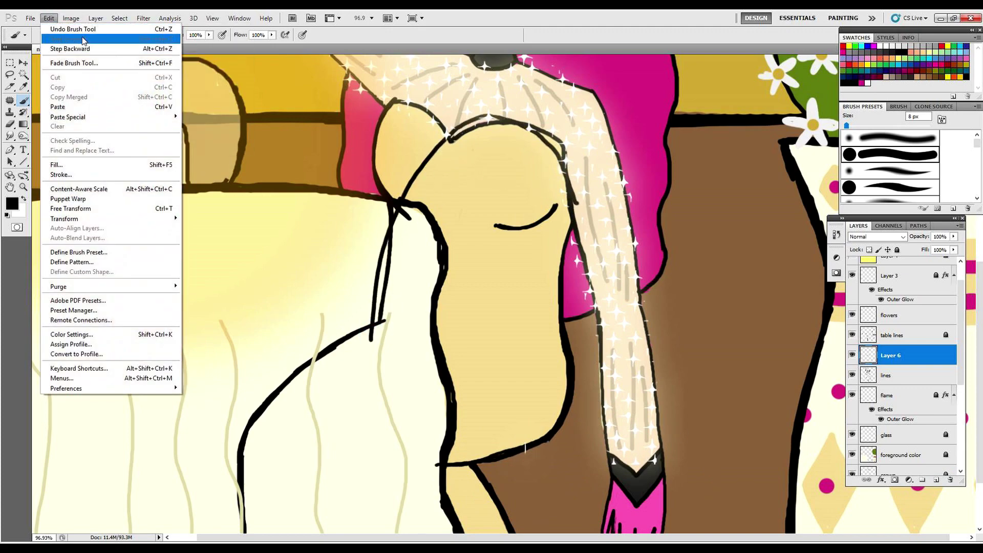
pyautogui.click(81, 29)
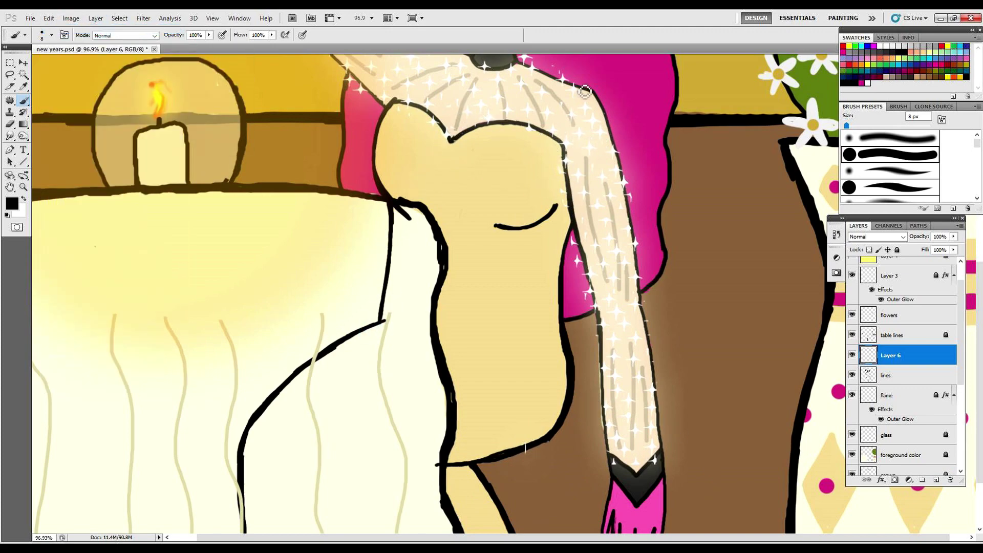
# Draw a black arched chair back on Layer 6, rising from the table edge, passing behind the neck, and descending along the lowered sleeve
pyautogui.click(10, 187)
pyautogui.moveTo(685, 227); pyautogui.dragTo(664, 272)
pyautogui.click(24, 101)
pyautogui.moveTo(372, 244)
pyautogui.mouseDown()
pyautogui.moveTo(474, 71)
pyautogui.moveTo(572, 139)
pyautogui.moveTo(578, 221)
pyautogui.moveTo(538, 421)
pyautogui.mouseUp()
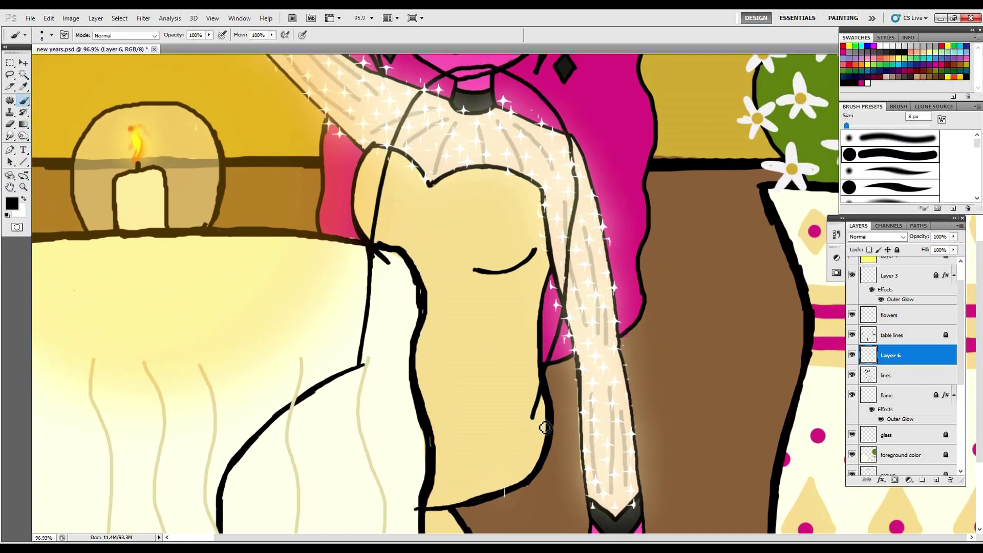
pyautogui.moveTo(562, 312); pyautogui.dragTo(536, 418)
pyautogui.moveTo(576, 210); pyautogui.dragTo(567, 297)
pyautogui.moveTo(573, 167)
pyautogui.mouseDown()
pyautogui.moveTo(578, 234)
pyautogui.moveTo(577, 193)
pyautogui.mouseUp()
pyautogui.moveTo(577, 411); pyautogui.dragTo(572, 180)
pyautogui.moveTo(575, 389); pyautogui.dragTo(579, 433)
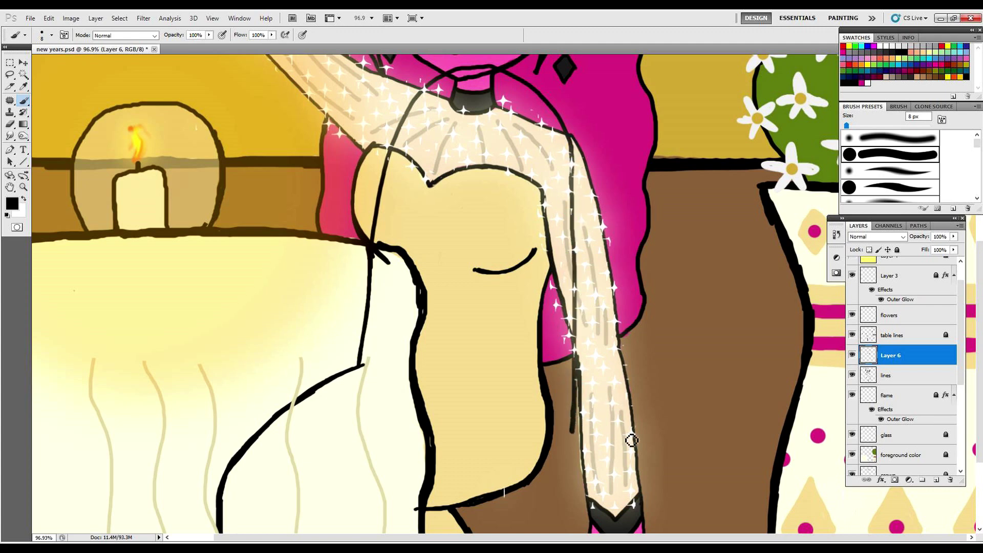
# Try extending the chair post and drawing a curved seat line from the dress hem to the sleeve
pyautogui.click(48, 18)
pyautogui.click(61, 24)
pyautogui.moveTo(571, 422)
pyautogui.mouseDown()
pyautogui.moveTo(348, 406)
pyautogui.moveTo(564, 443)
pyautogui.mouseUp()
pyautogui.click(51, 18)
pyautogui.click(62, 28)
pyautogui.moveTo(420, 524)
pyautogui.mouseDown()
pyautogui.moveTo(576, 497)
pyautogui.moveTo(587, 462)
pyautogui.mouseUp()
pyautogui.moveTo(541, 432)
pyautogui.mouseDown()
pyautogui.moveTo(597, 411)
pyautogui.moveTo(589, 472)
pyautogui.mouseUp()
pyautogui.doubleClick(51, 13)
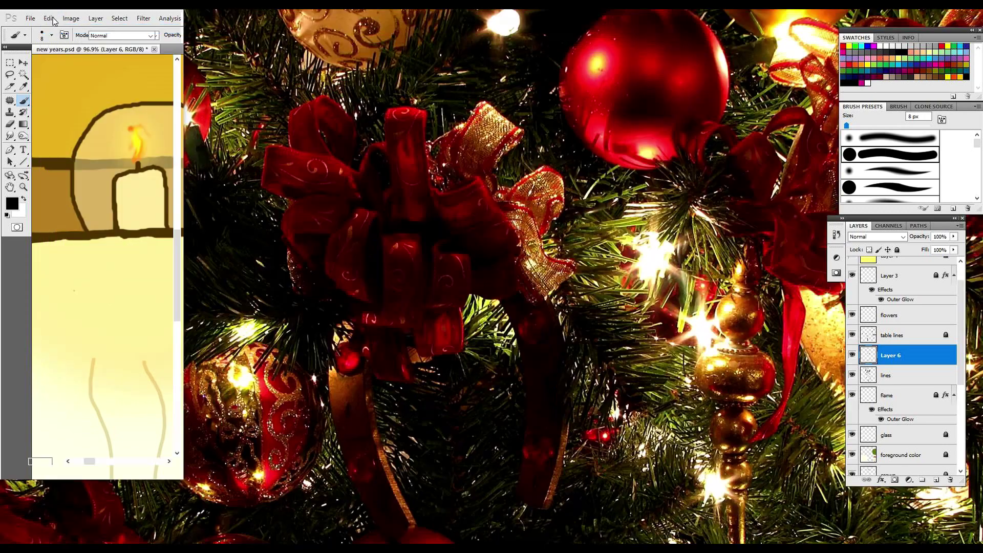
pyautogui.doubleClick(122, 14)
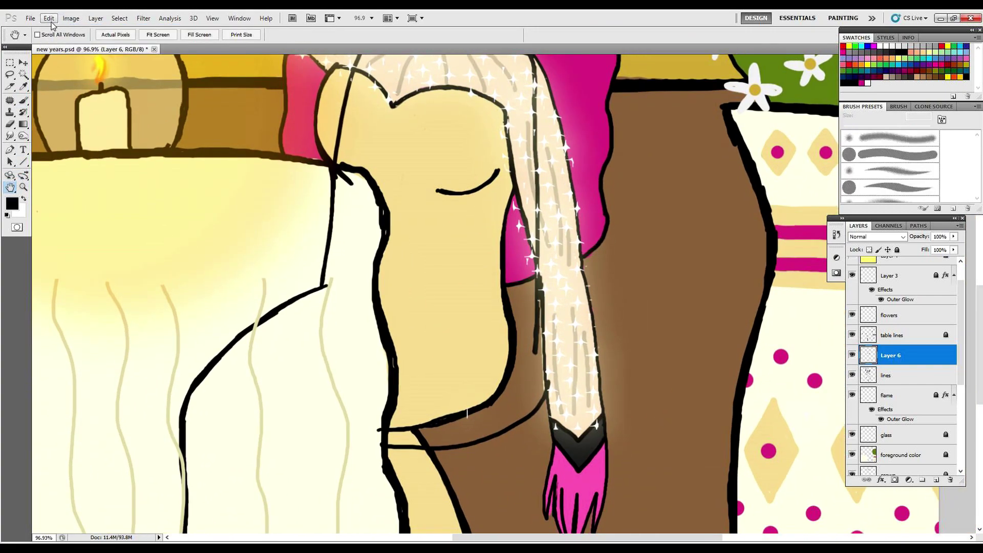
# Undo the curved chair seat strokes
pyautogui.click(51, 22)
pyautogui.click(62, 29)
pyautogui.click(51, 21)
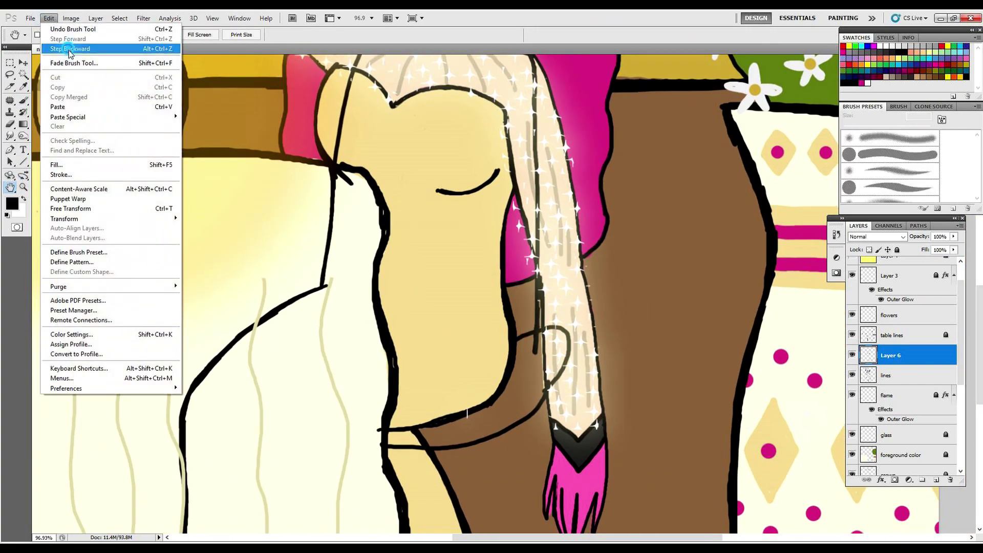
pyautogui.click(69, 49)
pyautogui.click(51, 20)
pyautogui.click(69, 49)
pyautogui.press('b')
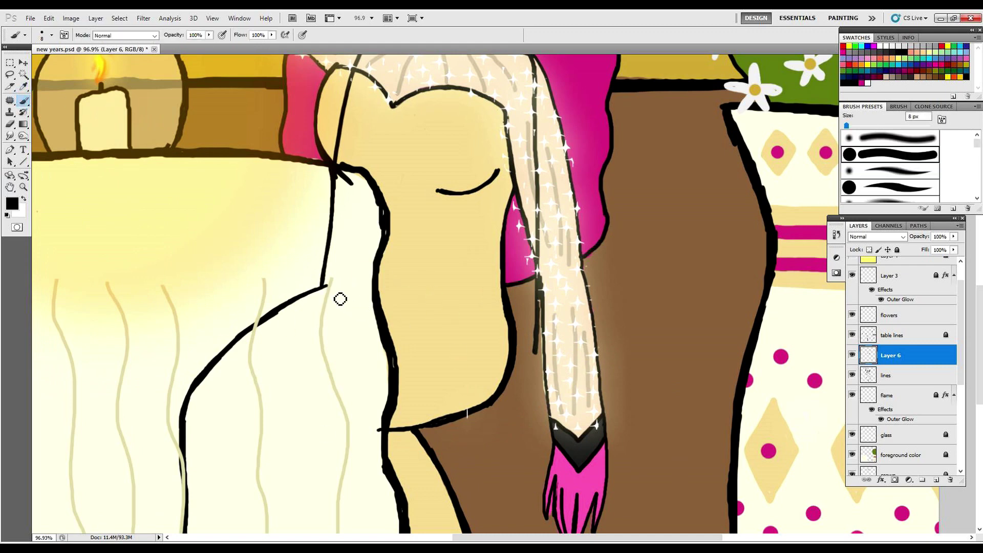
# Rework the chair's post and seat curve beside the dress and clear the arch lines crossing the face, torso and sleeve
pyautogui.moveTo(328, 294)
pyautogui.mouseDown()
pyautogui.moveTo(357, 442)
pyautogui.moveTo(525, 411)
pyautogui.moveTo(545, 351)
pyautogui.moveTo(539, 373)
pyautogui.mouseUp()
pyautogui.moveTo(538, 315); pyautogui.dragTo(543, 377)
pyautogui.moveTo(178, 182)
pyautogui.mouseDown()
pyautogui.moveTo(166, 268)
pyautogui.moveTo(185, 236)
pyautogui.moveTo(178, 250)
pyautogui.mouseUp()
pyautogui.moveTo(250, 445)
pyautogui.mouseDown()
pyautogui.moveTo(271, 510)
pyautogui.moveTo(373, 506)
pyautogui.mouseUp()
pyautogui.moveTo(332, 223)
pyautogui.mouseDown()
pyautogui.moveTo(342, 170)
pyautogui.moveTo(431, 63)
pyautogui.moveTo(469, 60)
pyautogui.mouseUp()
pyautogui.doubleClick(455, 51)
pyautogui.click(953, 16)
pyautogui.moveTo(293, 43); pyautogui.dragTo(315, 52)
pyautogui.moveTo(598, 108); pyautogui.dragTo(505, 242)
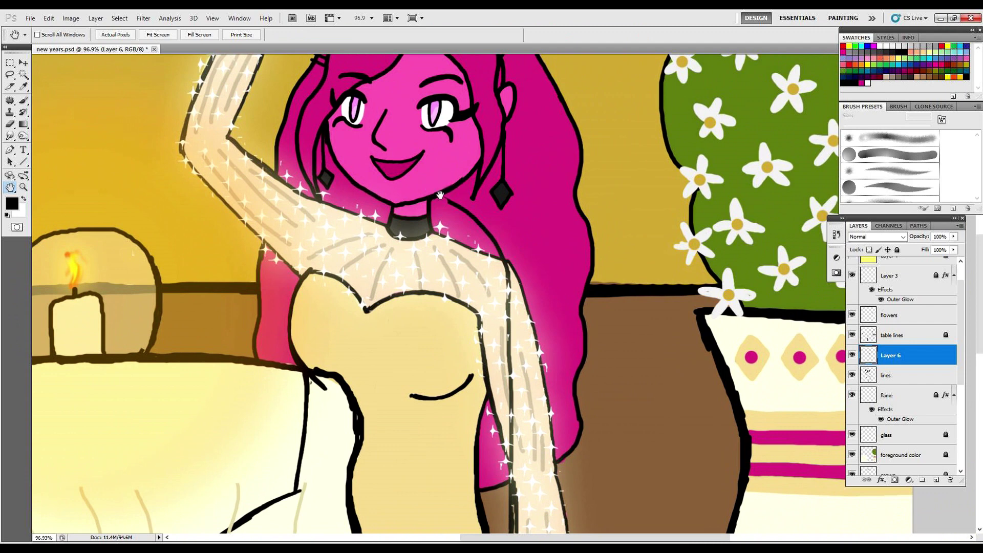
pyautogui.press('b')
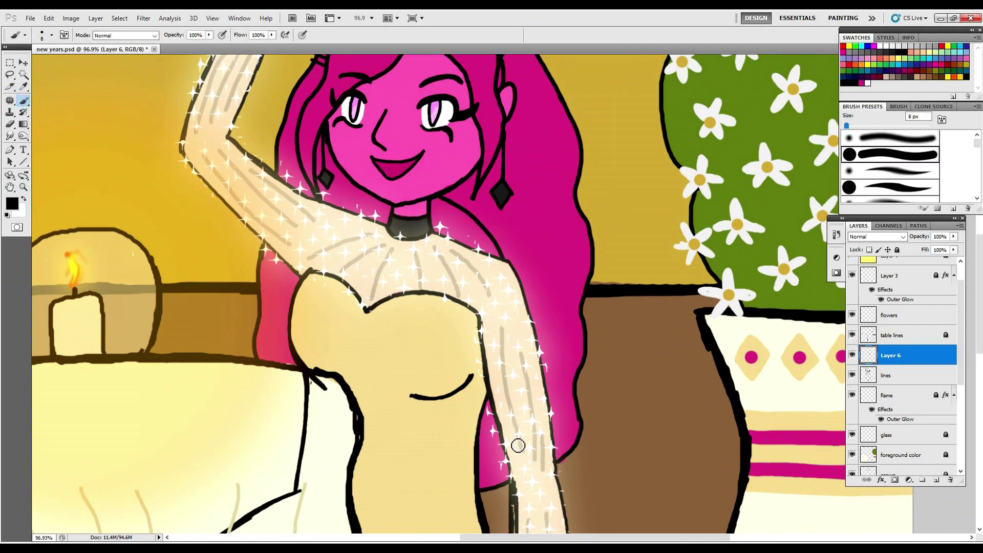
# Try a rounded upper edge for the chair seat between the dress and the sleeve
pyautogui.click(8, 190)
pyautogui.moveTo(546, 412); pyautogui.dragTo(507, 255)
pyautogui.click(22, 102)
pyautogui.moveTo(473, 329)
pyautogui.mouseDown()
pyautogui.moveTo(474, 398)
pyautogui.moveTo(463, 410)
pyautogui.moveTo(494, 411)
pyautogui.moveTo(441, 467)
pyautogui.mouseUp()
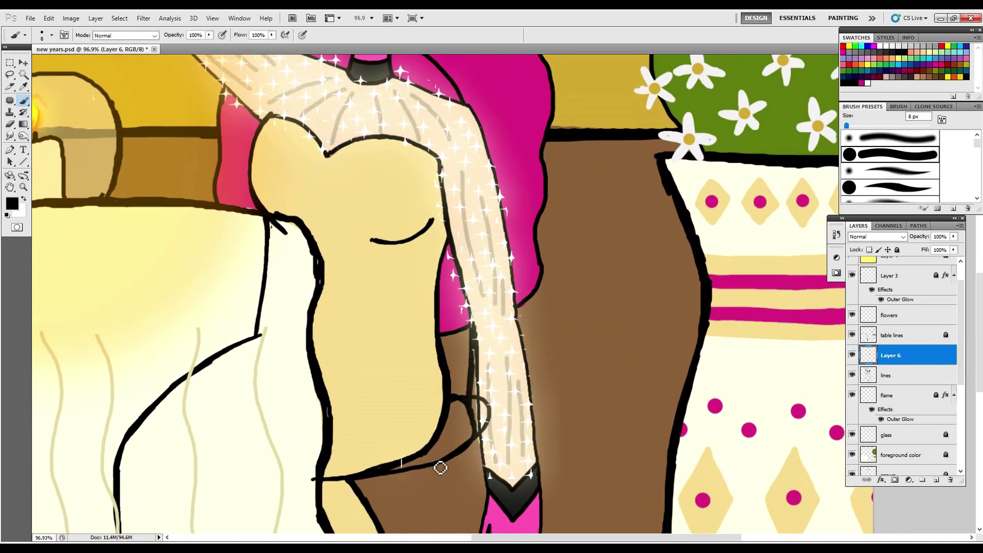
pyautogui.hotkey('ctrl', 'z')
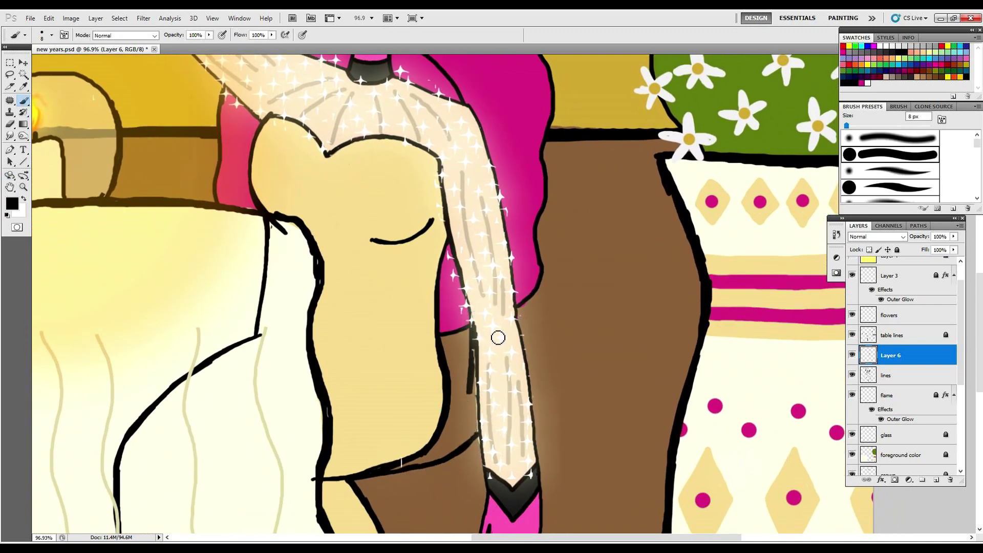
# Redraw the rounded chair seat from the dress hem to the sleeve and connect the back post to it
pyautogui.moveTo(453, 394)
pyautogui.mouseDown()
pyautogui.moveTo(484, 427)
pyautogui.moveTo(434, 466)
pyautogui.moveTo(484, 392)
pyautogui.mouseUp()
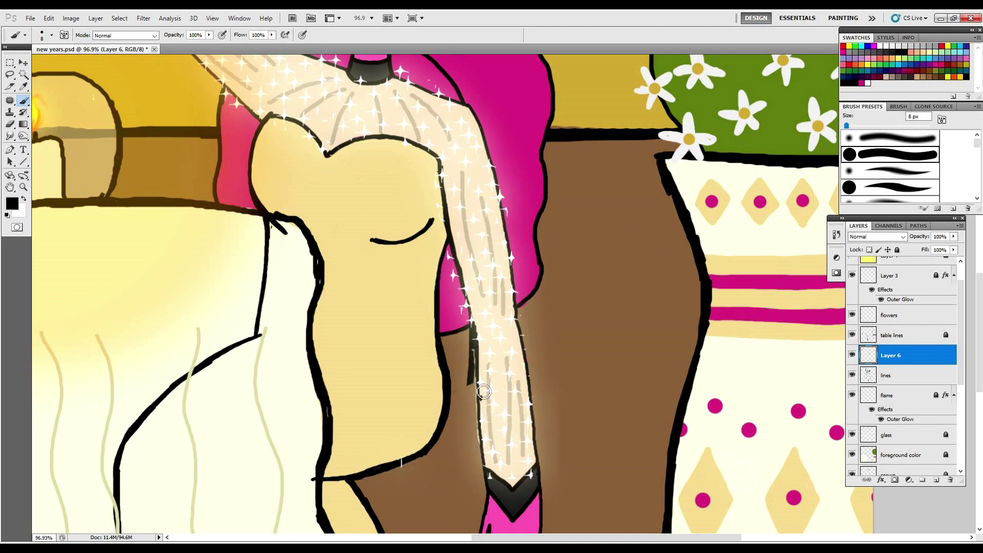
pyautogui.moveTo(366, 485)
pyautogui.mouseDown()
pyautogui.moveTo(476, 460)
pyautogui.moveTo(489, 372)
pyautogui.mouseUp()
pyautogui.moveTo(486, 429)
pyautogui.mouseDown()
pyautogui.moveTo(495, 458)
pyautogui.moveTo(475, 474)
pyautogui.moveTo(433, 479)
pyautogui.mouseUp()
pyautogui.moveTo(357, 483)
pyautogui.mouseDown()
pyautogui.moveTo(403, 479)
pyautogui.moveTo(483, 426)
pyautogui.mouseUp()
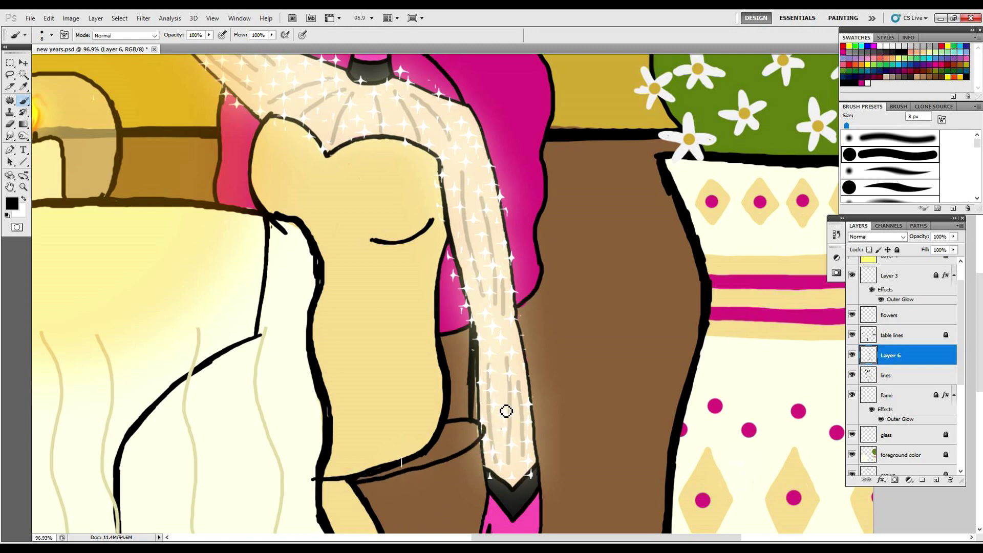
# Add a short black chair-back line across the hair between the neck and the raised arm
pyautogui.moveTo(510, 378); pyautogui.dragTo(484, 523)
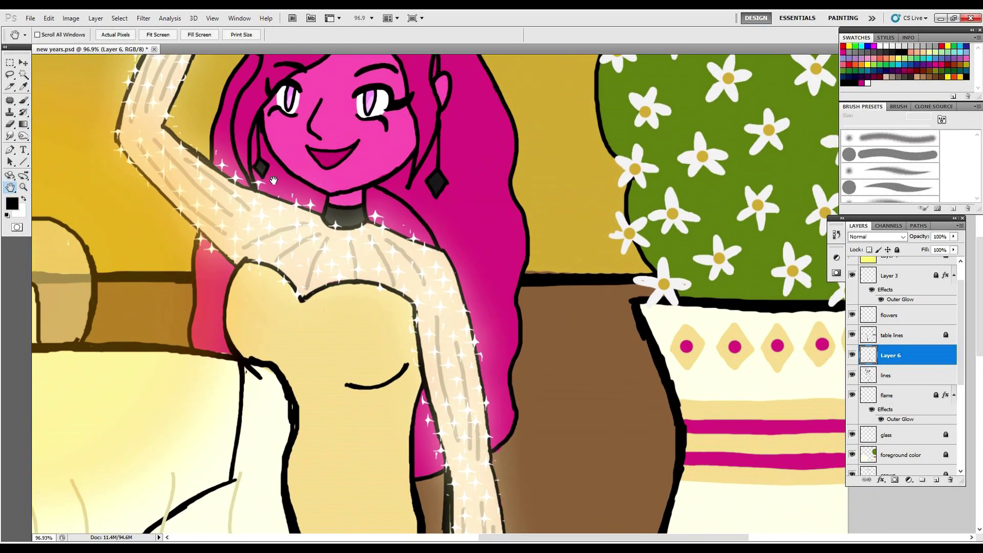
pyautogui.moveTo(321, 189); pyautogui.dragTo(279, 197)
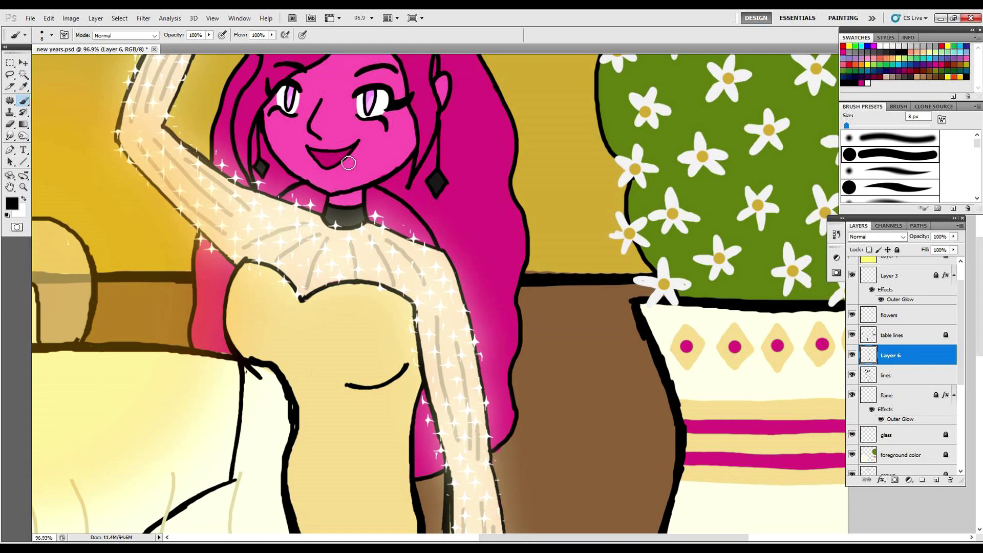
pyautogui.moveTo(512, 460)
pyautogui.mouseDown()
pyautogui.moveTo(459, 281)
pyautogui.moveTo(425, 370)
pyautogui.moveTo(445, 245)
pyautogui.mouseUp()
# Try two long vertical chair leg lines below the seat
pyautogui.click(23, 187)
pyautogui.moveTo(364, 264); pyautogui.dragTo(311, 250)
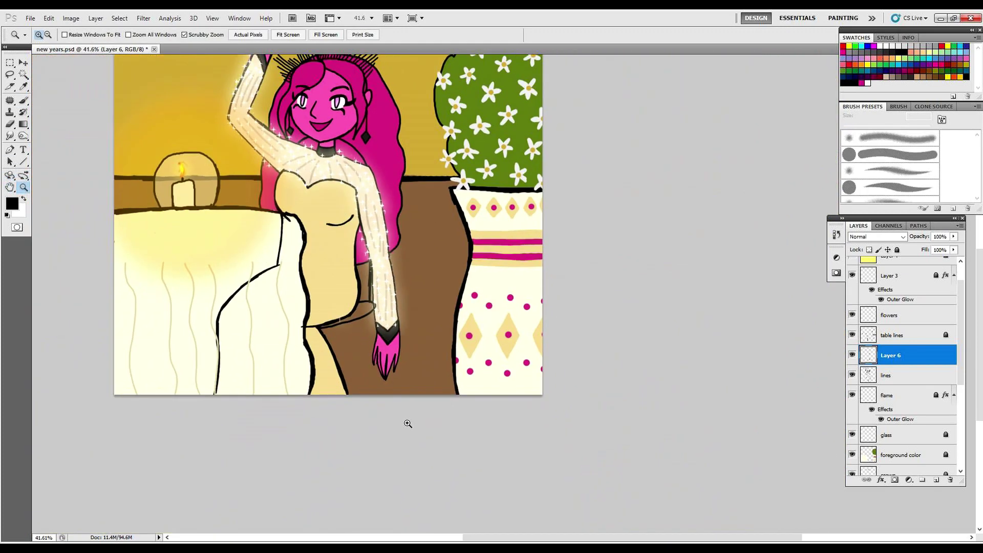
pyautogui.click(414, 421)
pyautogui.press('b')
pyautogui.moveTo(247, 246); pyautogui.dragTo(253, 379)
pyautogui.moveTo(264, 245); pyautogui.dragTo(265, 379)
pyautogui.click(48, 19)
pyautogui.click(66, 49)
pyautogui.click(49, 19)
pyautogui.click(66, 39)
pyautogui.click(49, 19)
pyautogui.click(66, 49)
pyautogui.click(49, 18)
pyautogui.click(67, 49)
# Draw the vertical chair leg lines from the seat down to the canvas's lower edge
pyautogui.moveTo(238, 248); pyautogui.dragTo(241, 379)
pyautogui.moveTo(262, 239); pyautogui.dragTo(267, 378)
pyautogui.moveTo(323, 228)
pyautogui.mouseDown()
pyautogui.moveTo(341, 395)
pyautogui.moveTo(362, 391)
pyautogui.mouseUp()
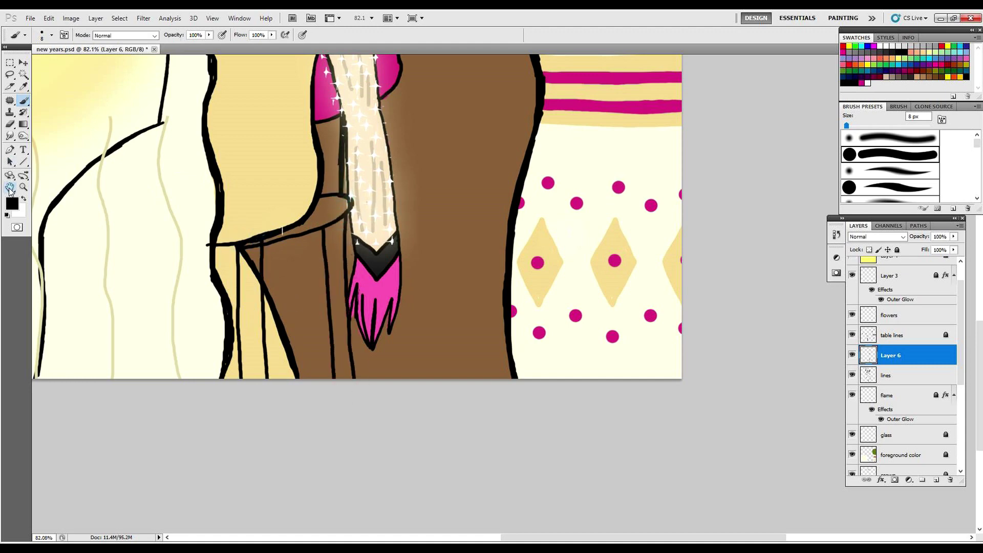
# Check the chair drawing against the layer stack while toggling Layer 4's visibility
pyautogui.press('space')
pyautogui.moveTo(454, 179); pyautogui.dragTo(451, 263)
pyautogui.click(853, 315)
pyautogui.scroll(2, 860, 308)
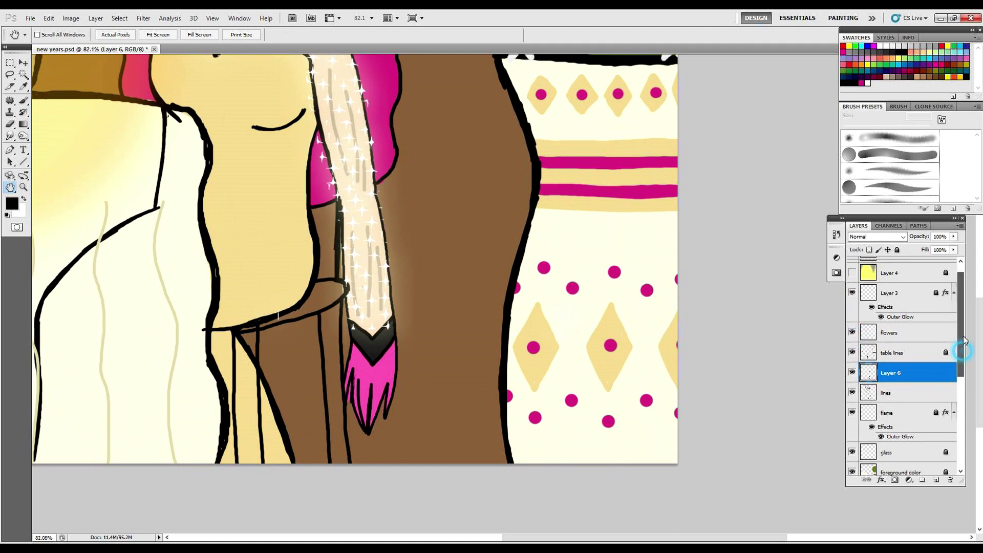
pyautogui.click(884, 307)
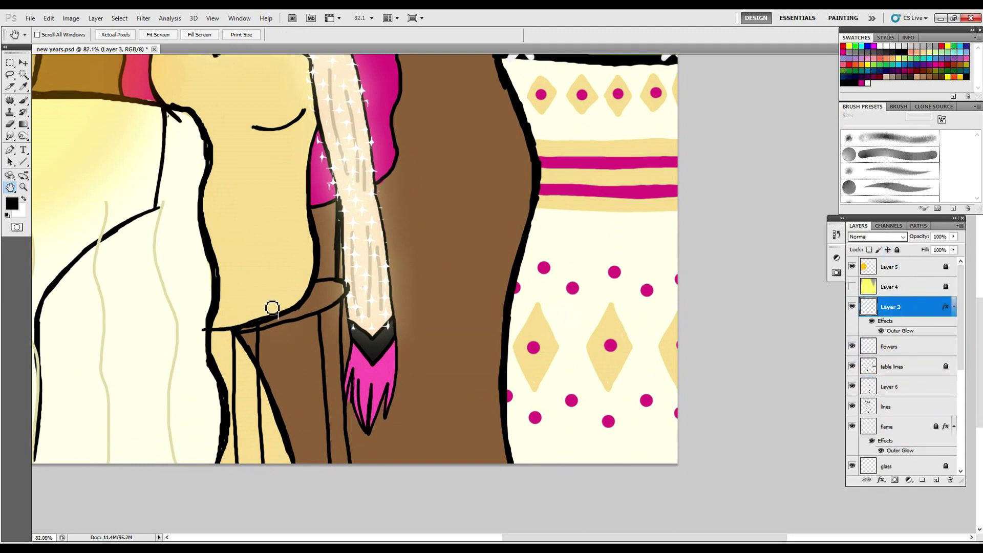
pyautogui.click(853, 287)
pyautogui.click(853, 287)
# Lock the flowers layer and hide the chair lines on Layer 6
pyautogui.click(897, 250)
pyautogui.moveTo(960, 330); pyautogui.dragTo(967, 348)
pyautogui.click(892, 326)
pyautogui.click(897, 250)
pyautogui.click(916, 333)
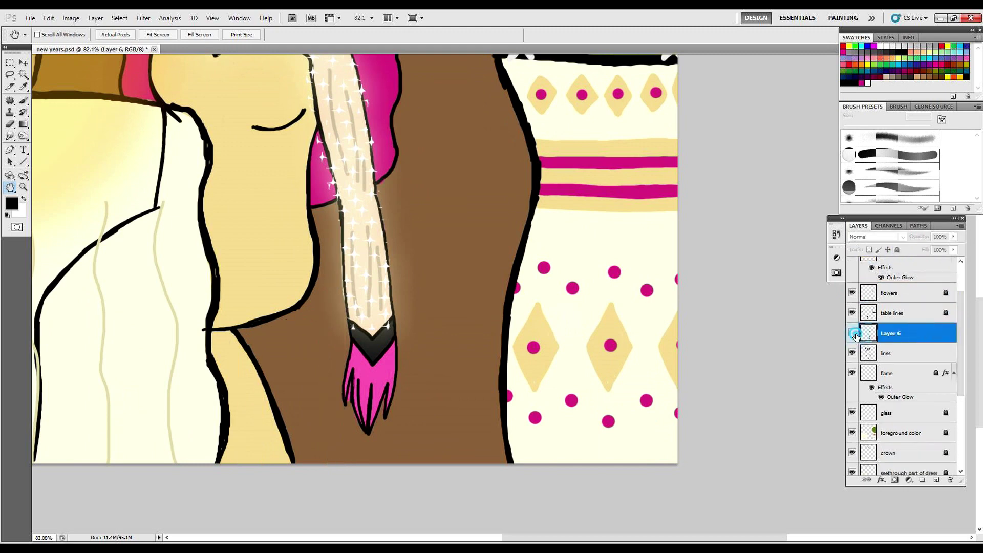
# Select the colors layer for colouring the chair between the woman's dress and lowered arm
pyautogui.click(23, 188)
pyautogui.moveTo(456, 277); pyautogui.dragTo(319, 124)
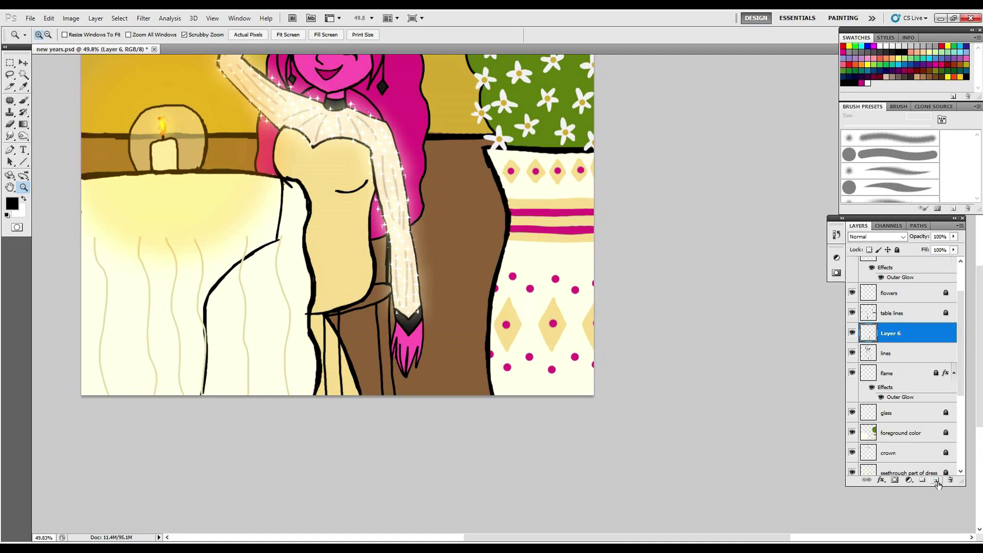
pyautogui.moveTo(961, 370); pyautogui.dragTo(963, 419)
pyautogui.click(923, 414)
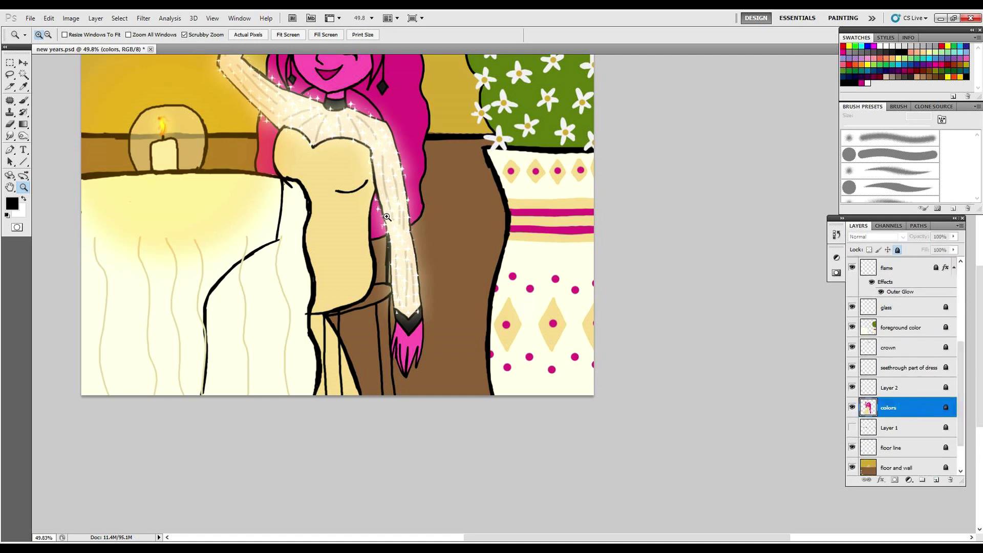
pyautogui.moveTo(387, 217); pyautogui.dragTo(413, 217)
# Sample the floor's brown, darken it for the chair, and choose a hard round brush
pyautogui.click(23, 100)
pyautogui.click(24, 87)
pyautogui.click(481, 236)
pyautogui.click(12, 204)
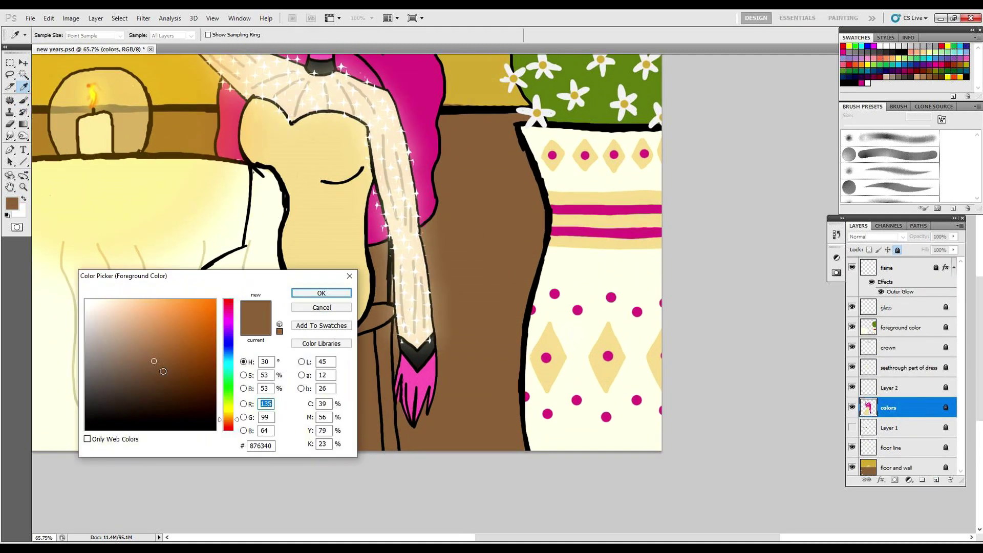
pyautogui.click(321, 293)
pyautogui.press('b')
pyautogui.click(878, 154)
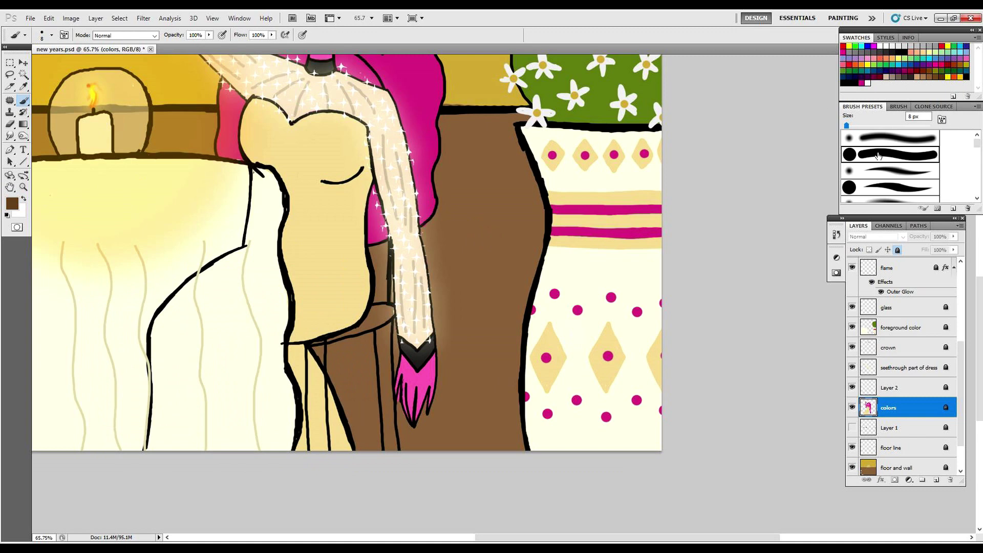
# Unlock the colors layer and save the illustration
pyautogui.click(897, 250)
pyautogui.click(30, 18)
pyautogui.click(54, 160)
# Paint the chair's back and seat beside the dress dark brown with a 22 px brush
pyautogui.moveTo(387, 236); pyautogui.dragTo(374, 249)
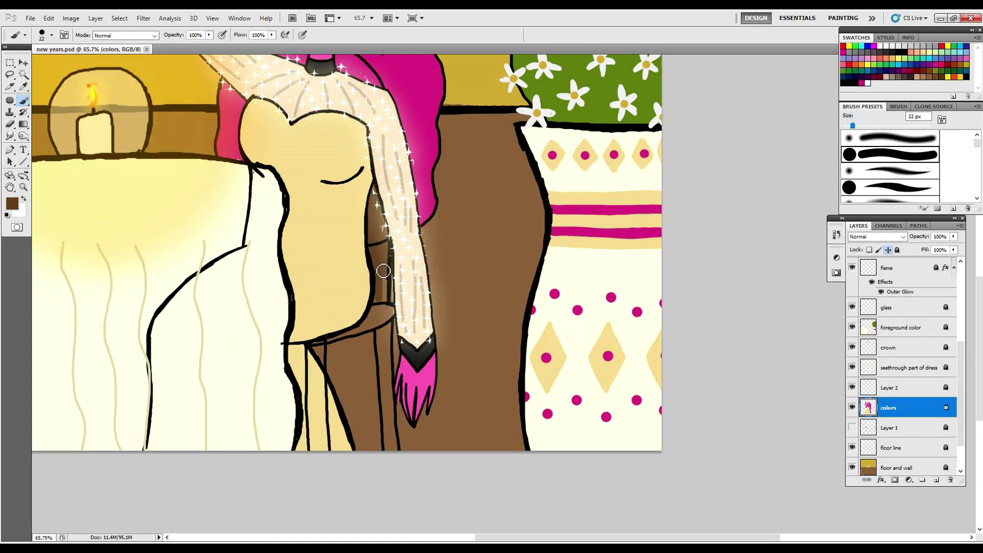
pyautogui.moveTo(380, 297); pyautogui.dragTo(392, 314)
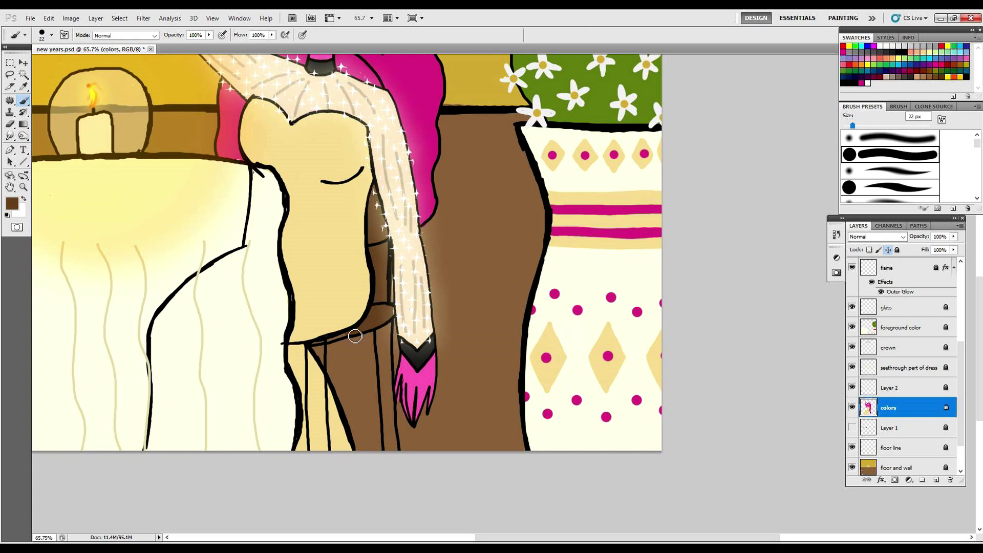
# Try filling the two chair legs below the seat with dark brown
pyautogui.moveTo(321, 350)
pyautogui.mouseDown()
pyautogui.moveTo(323, 443)
pyautogui.moveTo(324, 393)
pyautogui.mouseUp()
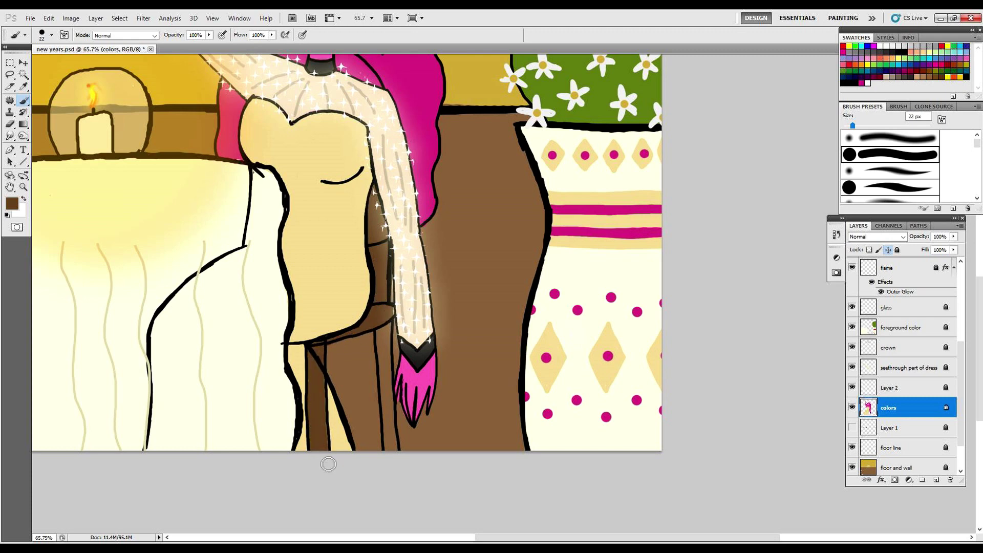
pyautogui.moveTo(383, 361)
pyautogui.mouseDown()
pyautogui.moveTo(391, 352)
pyautogui.moveTo(390, 456)
pyautogui.moveTo(390, 368)
pyautogui.mouseUp()
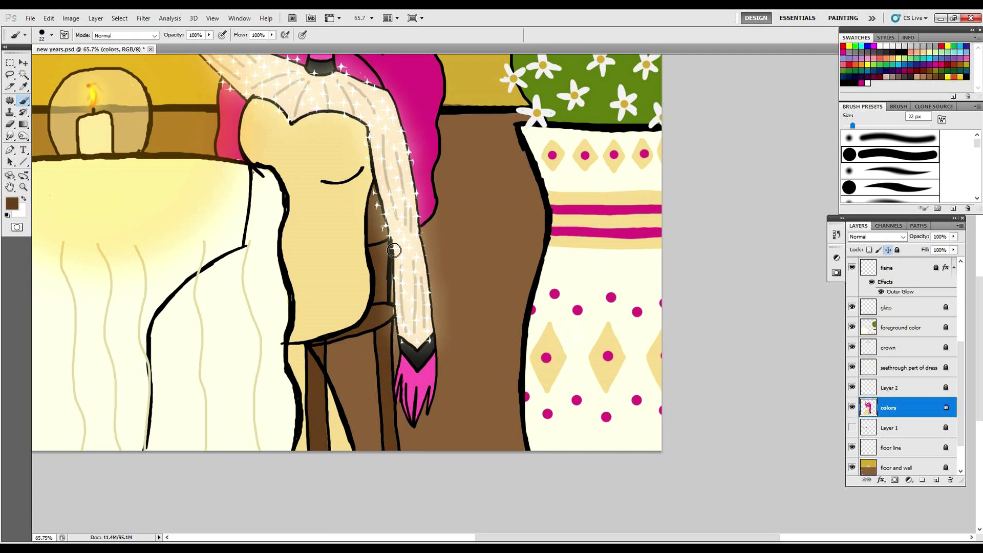
pyautogui.click(10, 187)
pyautogui.moveTo(430, 132); pyautogui.dragTo(436, 231)
pyautogui.click(24, 101)
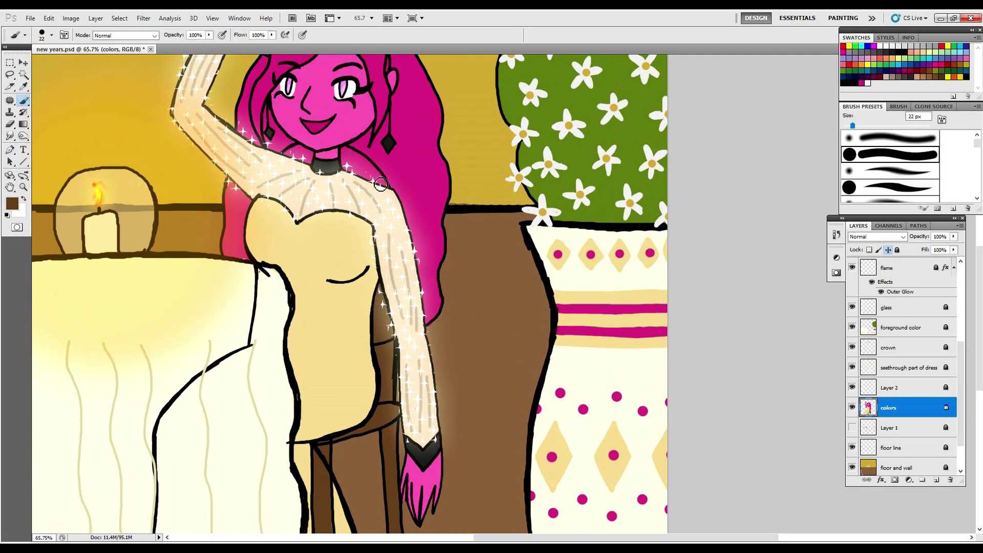
pyautogui.moveTo(46, 168); pyautogui.dragTo(51, 84)
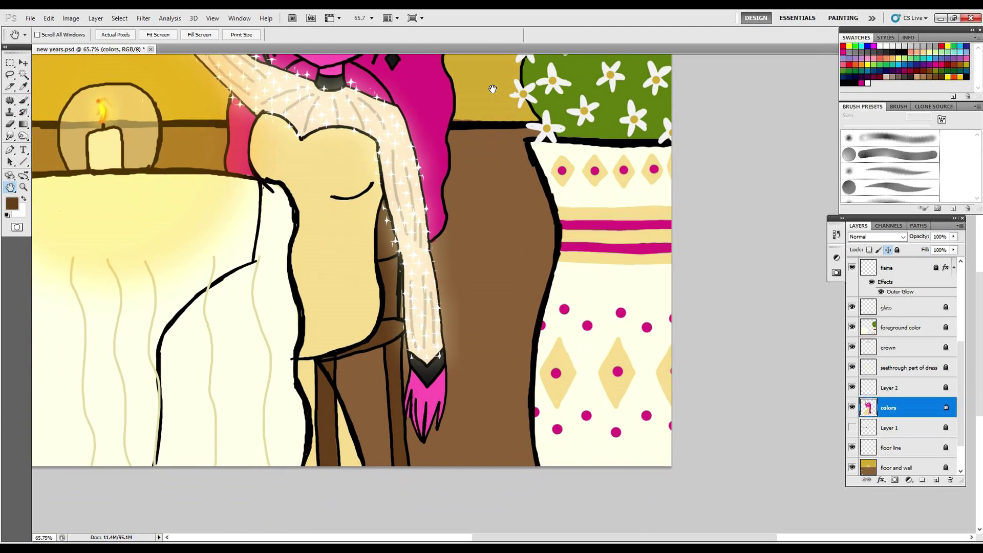
# Step back through the last fills on the chair legs
pyautogui.click(49, 18)
pyautogui.click(68, 49)
pyautogui.click(48, 17)
pyautogui.click(68, 48)
# Paint the chair leg beside the lowered hand and the chair back behind the neck dark brown
pyautogui.press('b')
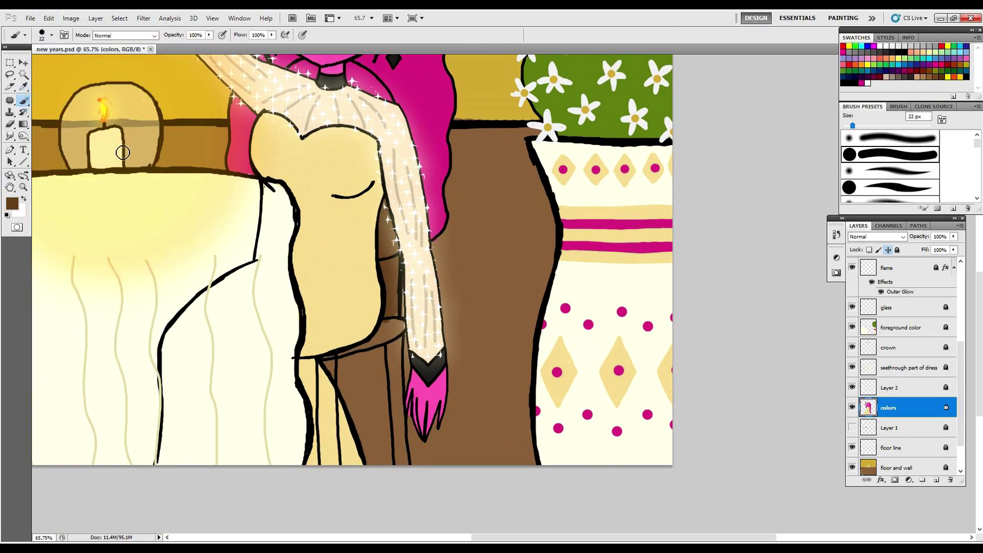
pyautogui.moveTo(323, 358)
pyautogui.mouseDown()
pyautogui.moveTo(382, 343)
pyautogui.moveTo(401, 349)
pyautogui.moveTo(406, 464)
pyautogui.moveTo(405, 392)
pyautogui.mouseUp()
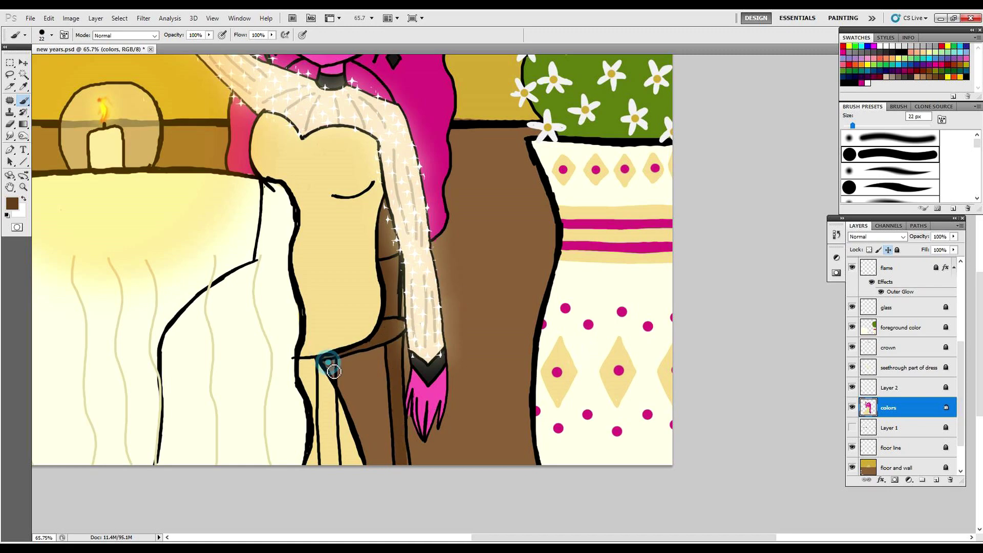
pyautogui.moveTo(331, 84); pyautogui.dragTo(314, 178)
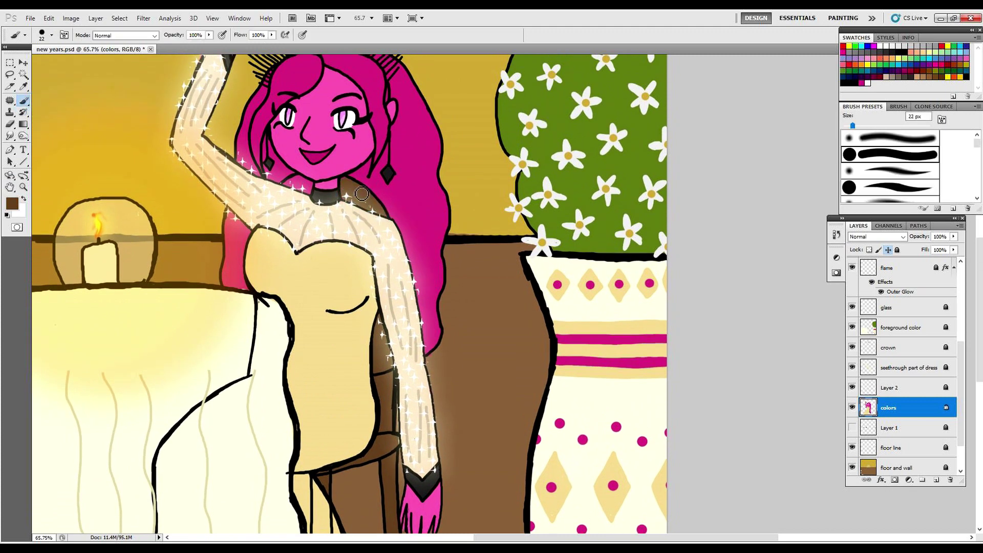
pyautogui.moveTo(287, 180); pyautogui.dragTo(308, 183)
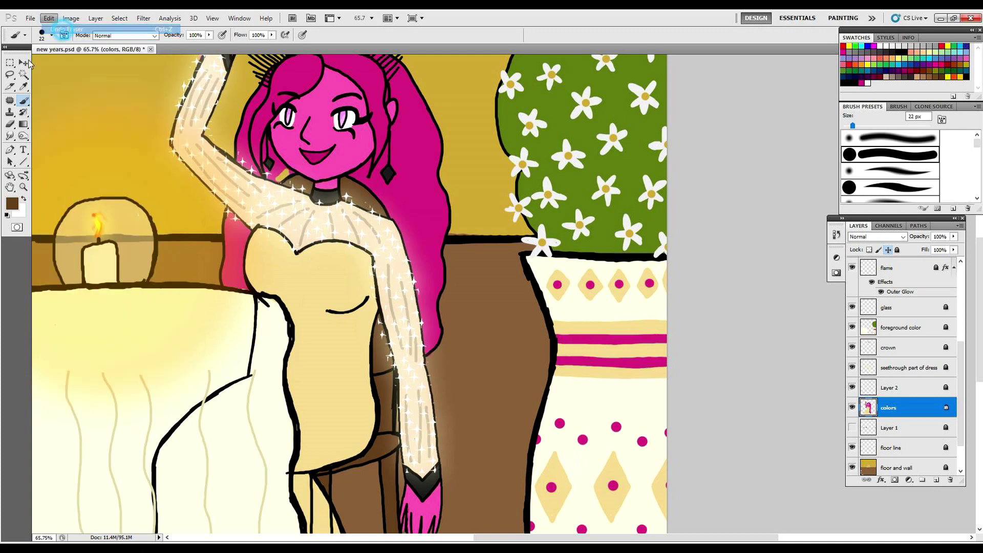
# Undo the stray stroke beside the neck and touch up the hair edge with its sampled magenta
pyautogui.keyDown('alt'); pyautogui.click(299, 153); pyautogui.keyUp('alt')
pyautogui.moveTo(275, 172); pyautogui.dragTo(286, 183)
pyautogui.click(48, 19)
pyautogui.click(61, 29)
pyautogui.click(23, 86)
pyautogui.click(276, 165)
pyautogui.click(23, 100)
# Sample the chair's brown and fill in the seat beside the lowered arm
pyautogui.keyDown('alt'); pyautogui.click(348, 185); pyautogui.keyUp('alt')
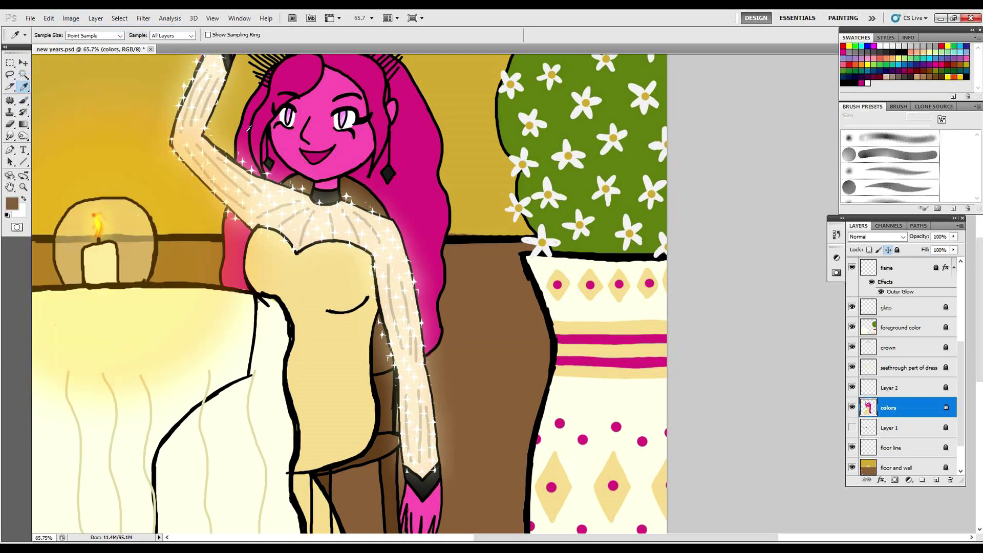
pyautogui.moveTo(394, 443); pyautogui.dragTo(401, 448)
pyautogui.keyDown('alt'); pyautogui.click(382, 449); pyautogui.keyUp('alt')
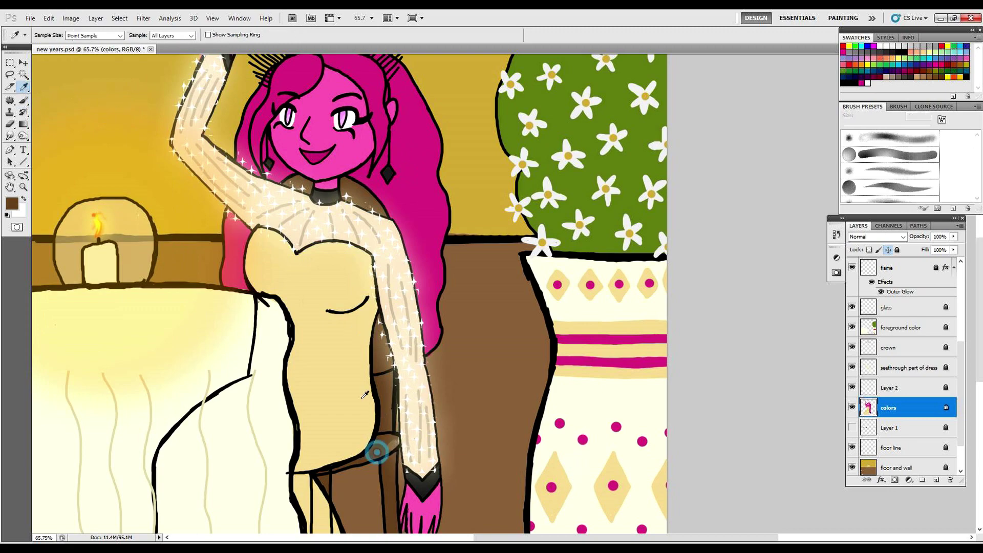
# Erase the front chair leg lines that overlap the dress on Layer 6
pyautogui.press('h')
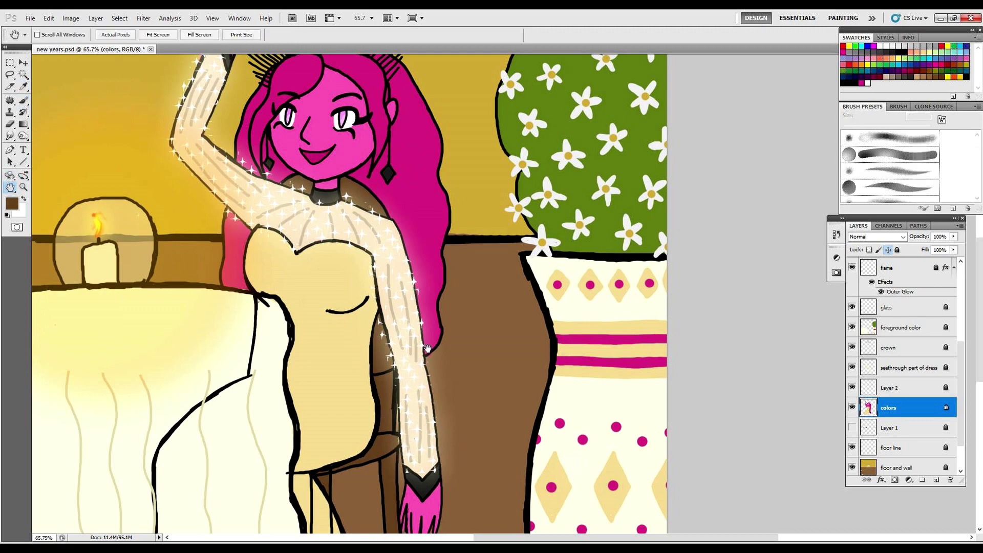
pyautogui.moveTo(477, 326); pyautogui.dragTo(482, 256)
pyautogui.moveTo(966, 358); pyautogui.dragTo(966, 319)
pyautogui.click(893, 329)
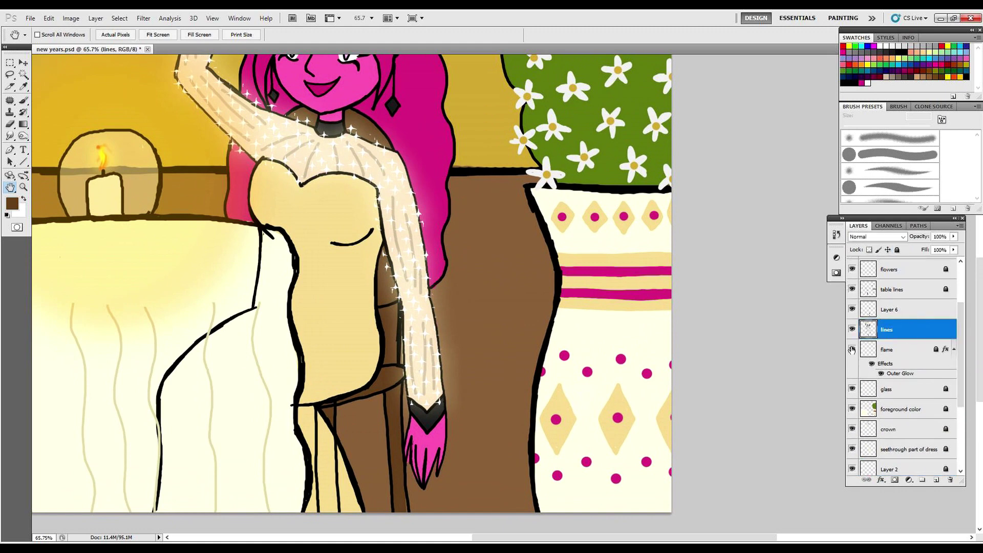
pyautogui.hotkey('alt', ']')
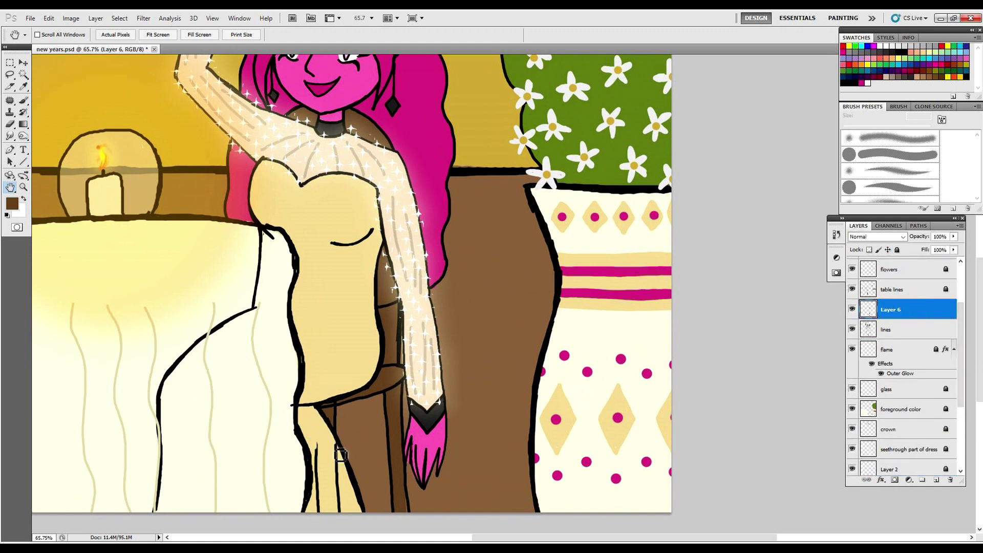
pyautogui.moveTo(321, 443); pyautogui.dragTo(345, 513)
# Erase the hair outline crossing the chair back on the lines layer, and reselect the colors layer
pyautogui.click(897, 328)
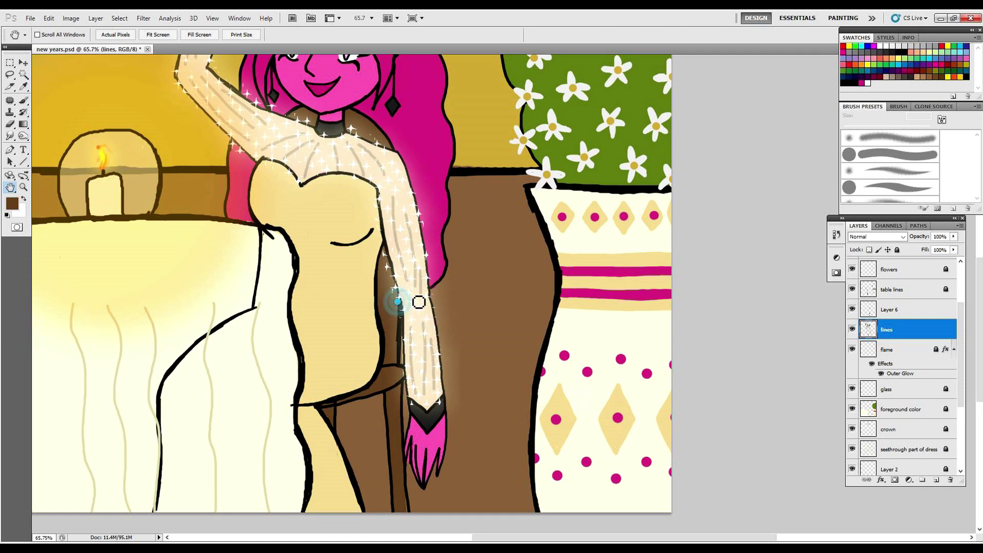
pyautogui.scroll(-3, 894, 382)
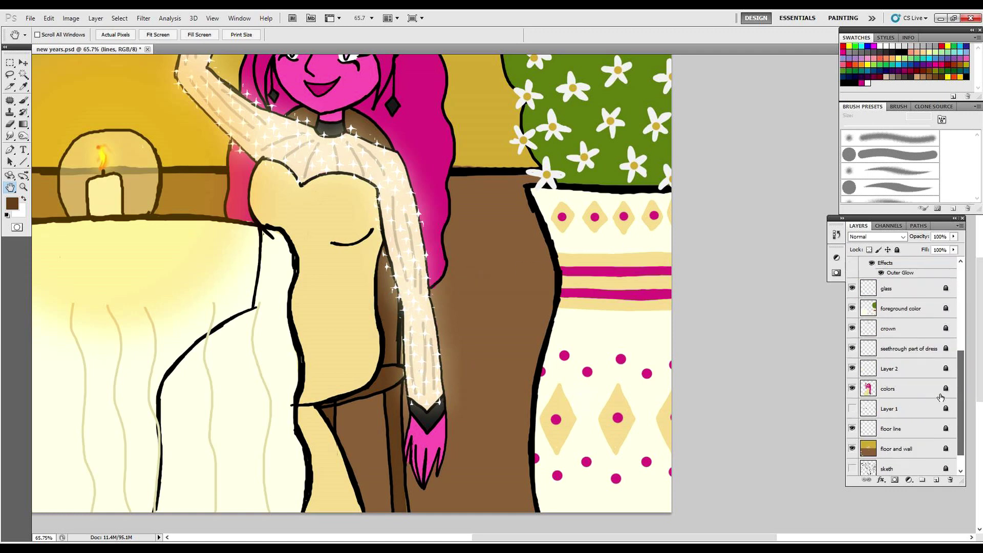
pyautogui.click(901, 389)
# Show the yellow overlay on Layer 4 and save the illustration
pyautogui.press('z')
pyautogui.moveTo(486, 291); pyautogui.dragTo(545, 434)
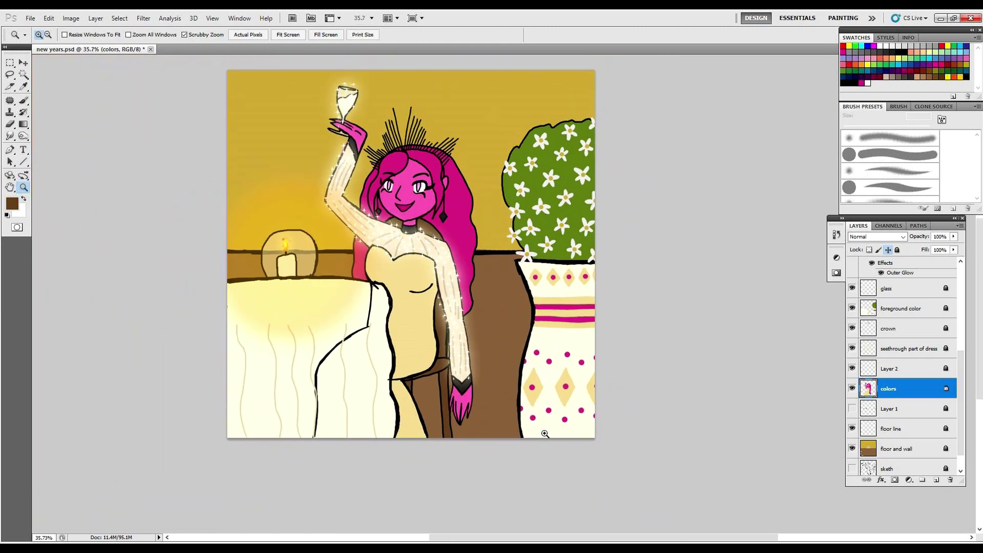
pyautogui.scroll(5, 960, 399)
pyautogui.click(853, 287)
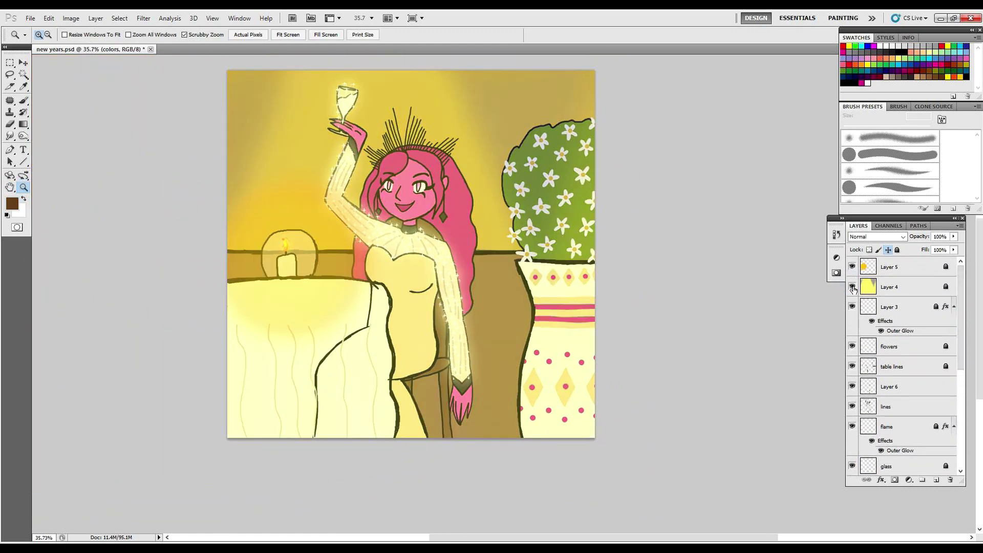
pyautogui.click(31, 17)
pyautogui.click(51, 168)
# Compare the picture with and without the Layer 4 overlay, and leave Layer 4 hidden
pyautogui.click(852, 286)
pyautogui.click(852, 287)
pyautogui.click(499, 209)
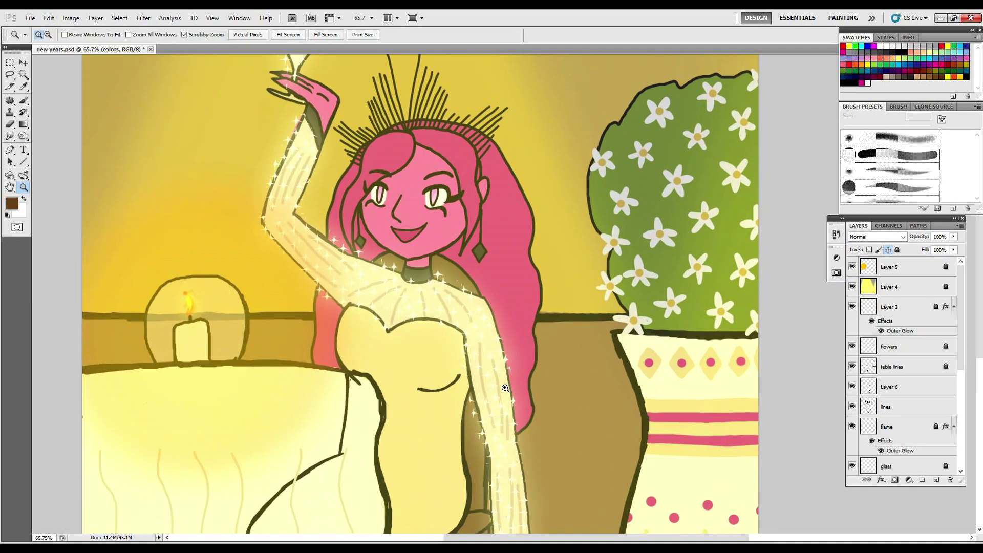
pyautogui.moveTo(435, 179); pyautogui.dragTo(483, 185)
pyautogui.click(852, 286)
# Sample the face's pink and darken it to #c24183 as the brush colour for skin shading
pyautogui.click(24, 86)
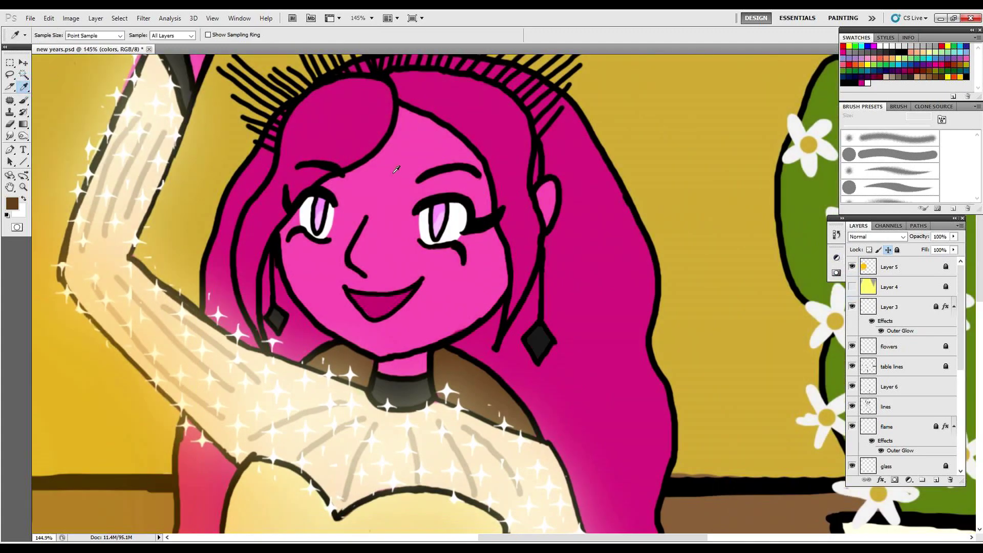
pyautogui.click(393, 172)
pyautogui.click(12, 203)
pyautogui.moveTo(173, 319); pyautogui.dragTo(173, 330)
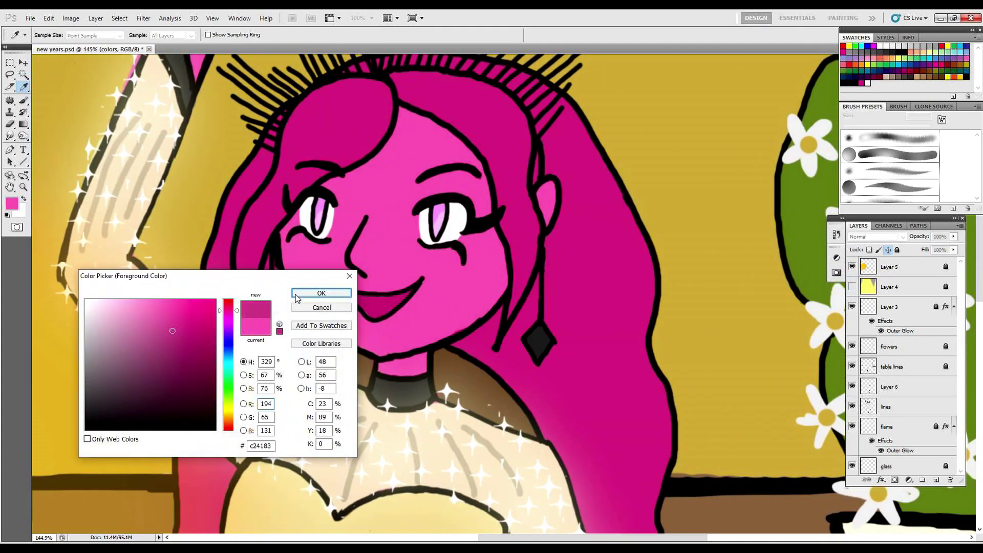
pyautogui.press('Return')
pyautogui.press('b')
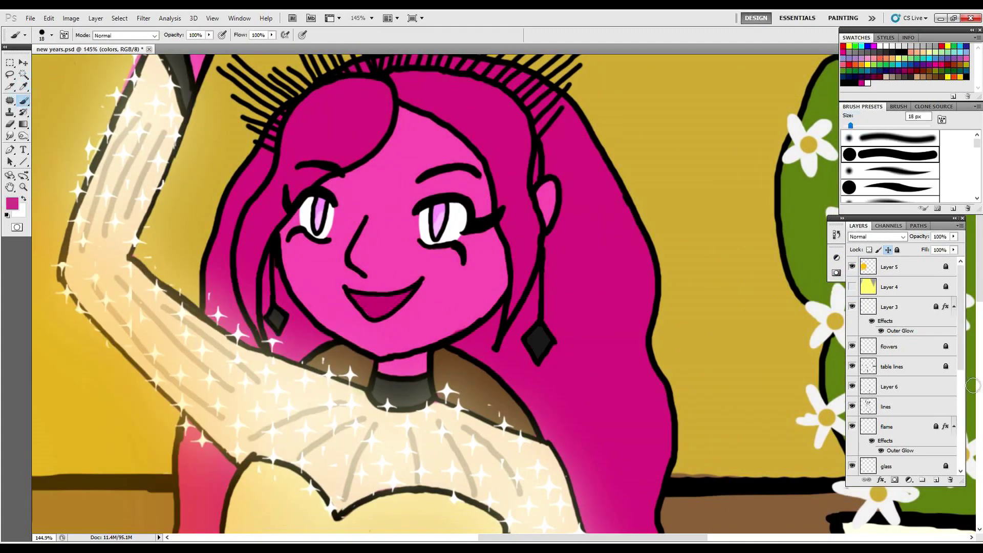
# Add a new layer directly above the colors layer and lock the colors layer
pyautogui.scroll(-5, 965, 433)
pyautogui.click(936, 479)
pyautogui.click(928, 416)
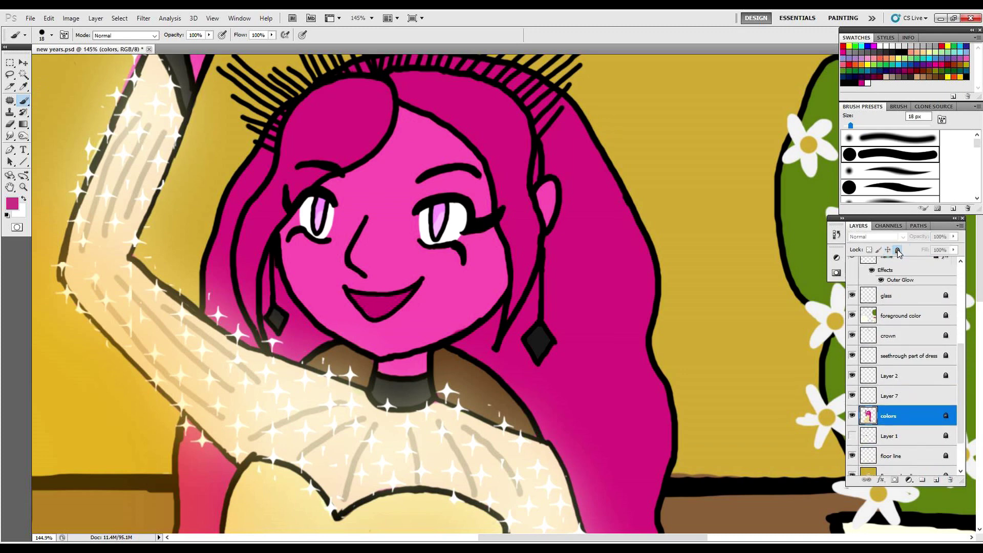
# Paint a darker pink shadow on the face along the hairline on Layer 7 with an 18 px brush
pyautogui.scroll(-3, 964, 408)
pyautogui.moveTo(964, 408)
pyautogui.mouseDown()
pyautogui.moveTo(963, 303)
pyautogui.moveTo(962, 405)
pyautogui.mouseUp()
pyautogui.click(925, 392)
pyautogui.click(923, 406)
pyautogui.click(927, 374)
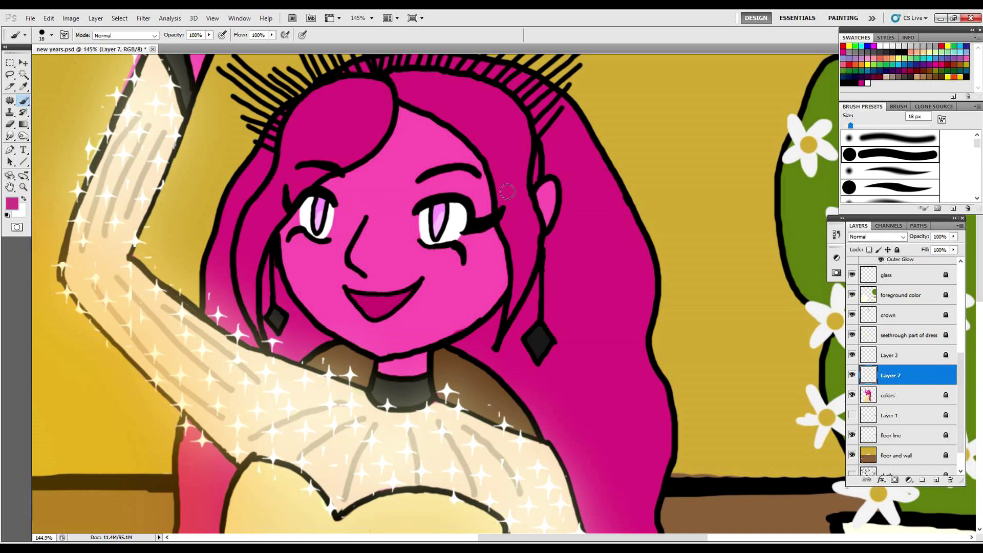
pyautogui.moveTo(332, 186)
pyautogui.mouseDown()
pyautogui.moveTo(399, 134)
pyautogui.moveTo(484, 171)
pyautogui.moveTo(508, 285)
pyautogui.moveTo(517, 281)
pyautogui.mouseUp()
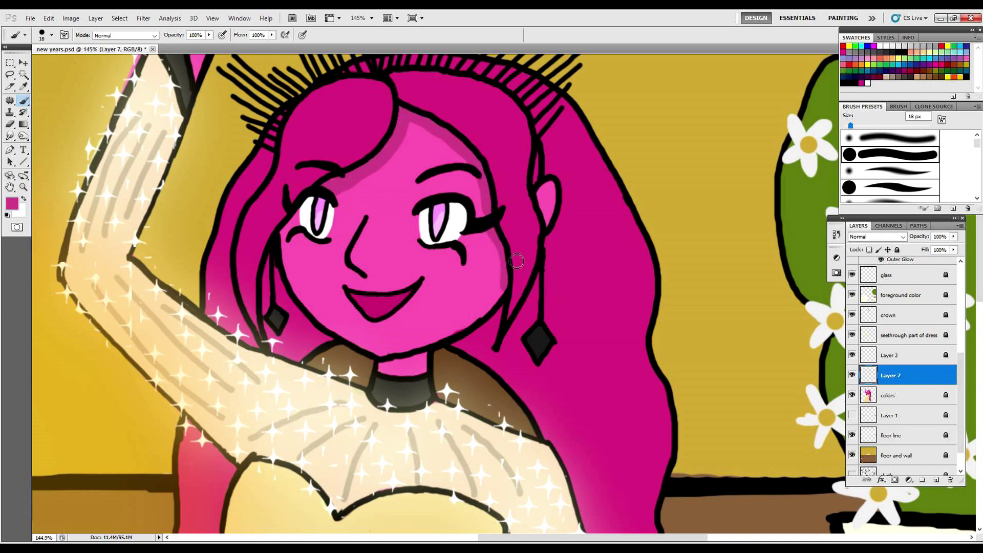
# Unlock the colors layer and clean up the pink around the lowered hand with a 14 px eraser
pyautogui.moveTo(384, 368)
pyautogui.mouseDown()
pyautogui.moveTo(417, 371)
pyautogui.moveTo(430, 267)
pyautogui.moveTo(500, 266)
pyautogui.moveTo(466, 57)
pyautogui.mouseUp()
pyautogui.press('space')
pyautogui.click(906, 398)
pyautogui.click(897, 250)
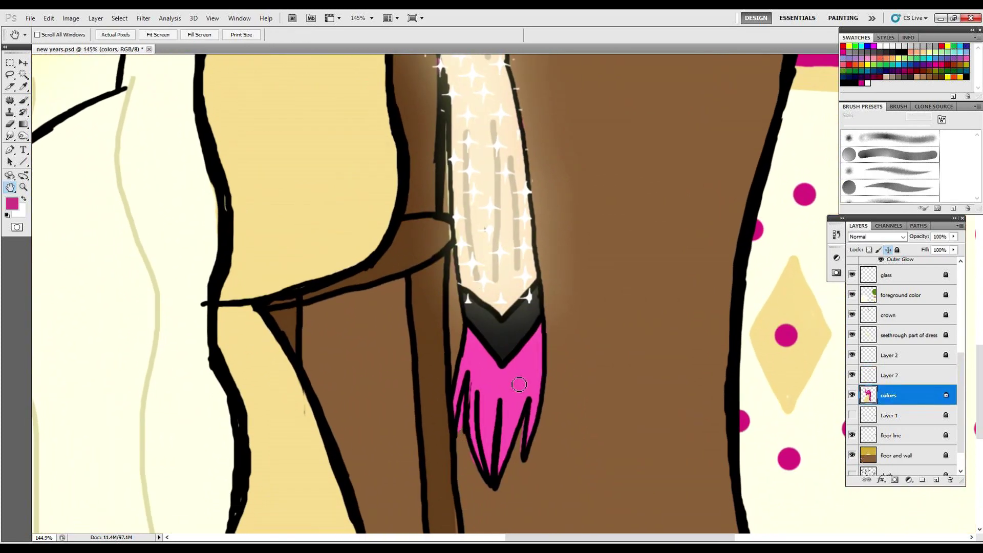
pyautogui.click(897, 251)
pyautogui.press('e')
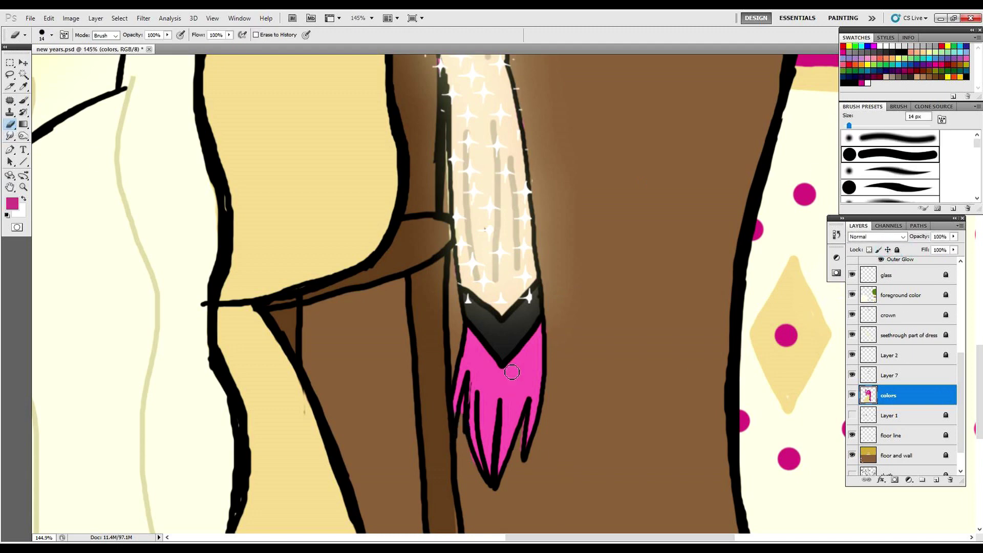
# Touch up the lowered hand's fill with its sampled pink and a 5 px brush
pyautogui.click(23, 87)
pyautogui.click(486, 374)
pyautogui.click(25, 101)
pyautogui.click(25, 100)
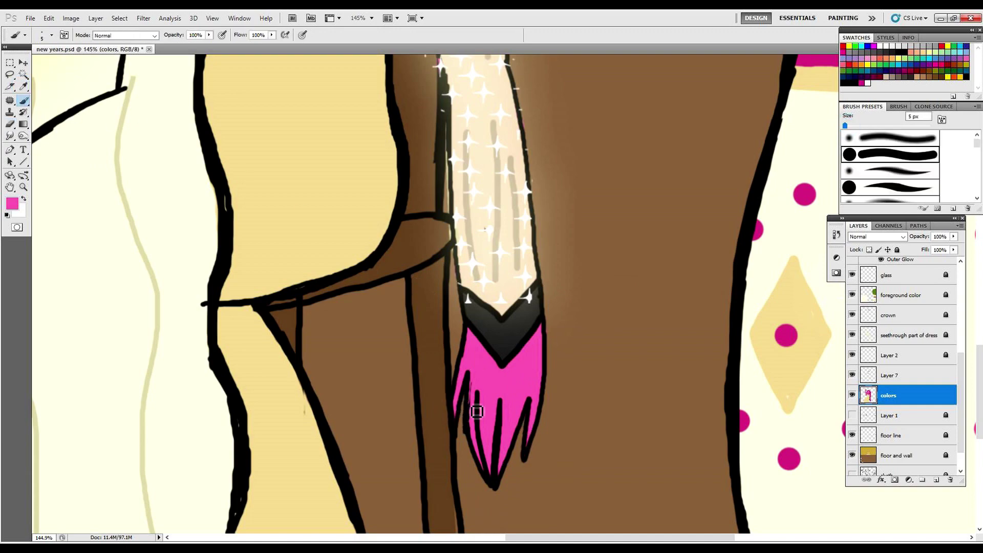
pyautogui.click(23, 187)
pyautogui.moveTo(348, 240); pyautogui.dragTo(281, 250)
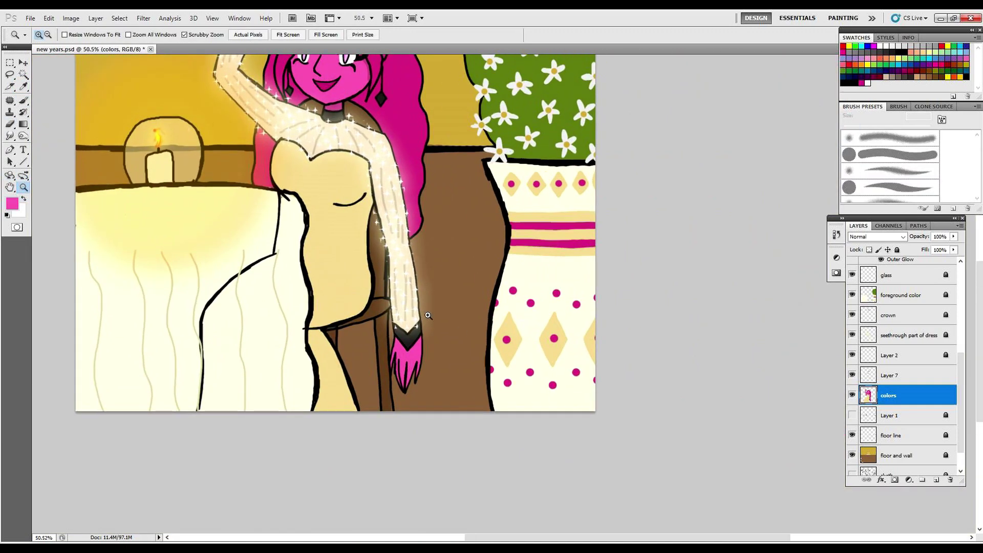
pyautogui.press('space')
pyautogui.moveTo(205, 100); pyautogui.dragTo(248, 270)
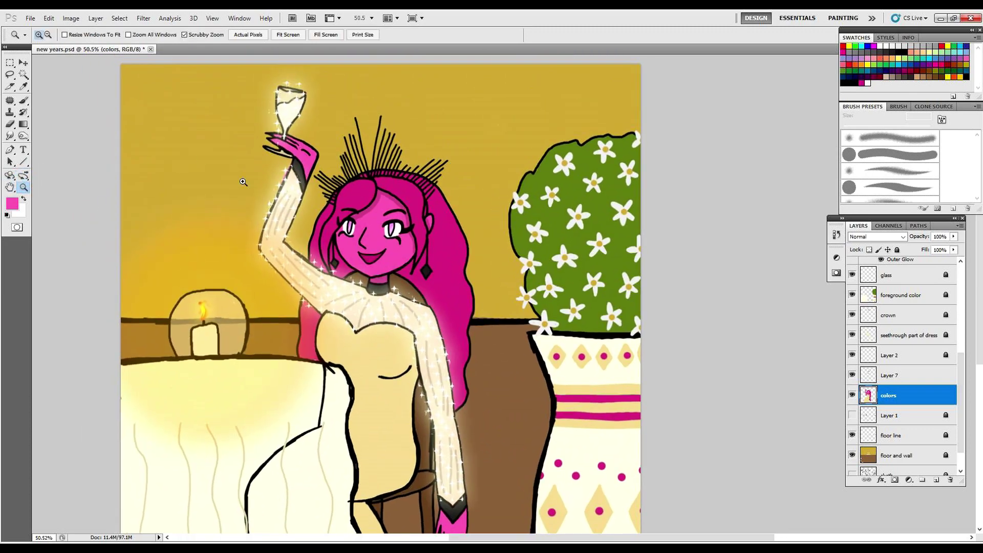
# Erase stray colour around the raised arm on the colors layer and lock the layer
pyautogui.moveTo(274, 181); pyautogui.dragTo(351, 207)
pyautogui.press('e')
pyautogui.moveTo(302, 134); pyautogui.dragTo(321, 96)
pyautogui.press('space')
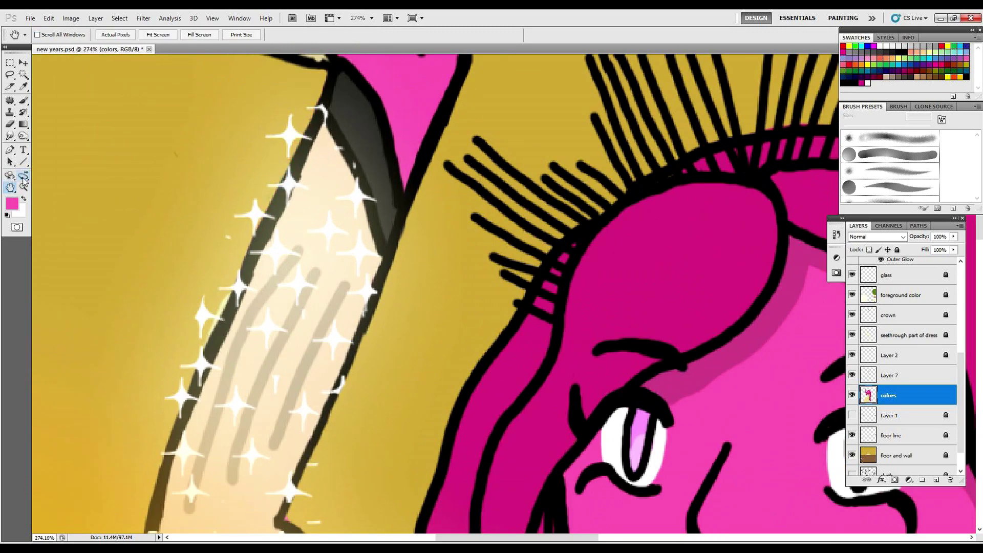
pyautogui.moveTo(540, 272); pyautogui.dragTo(474, 272)
pyautogui.press('space')
pyautogui.moveTo(825, 327); pyautogui.dragTo(783, 197)
pyautogui.moveTo(316, 150); pyautogui.dragTo(343, 147)
pyautogui.click(897, 250)
# Sample the darker pink of the face's hairline shadow and set up a 14 px brush on Layer 7 for skin shading
pyautogui.click(900, 375)
pyautogui.hotkey('ctrl', 'space')
pyautogui.moveTo(401, 95); pyautogui.dragTo(424, 93)
pyautogui.click(23, 87)
pyautogui.click(386, 94)
pyautogui.click(24, 100)
pyautogui.moveTo(848, 125); pyautogui.dragTo(850, 125)
pyautogui.click(849, 125)
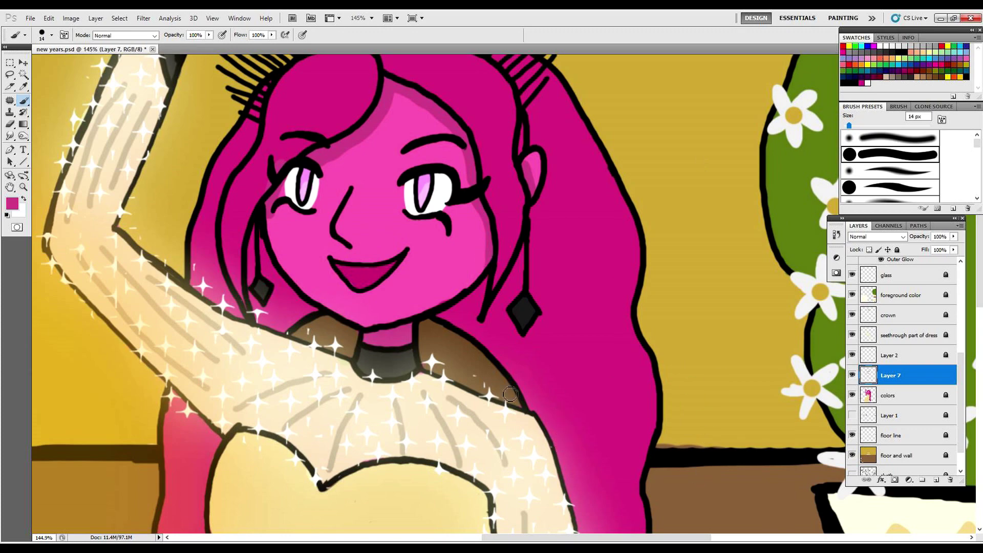
# Examine the figure from the face and neck down to the dress, tablecloth and lowered hand
pyautogui.click(10, 187)
pyautogui.moveTo(492, 461); pyautogui.dragTo(472, 309)
pyautogui.moveTo(468, 270); pyautogui.dragTo(516, 348)
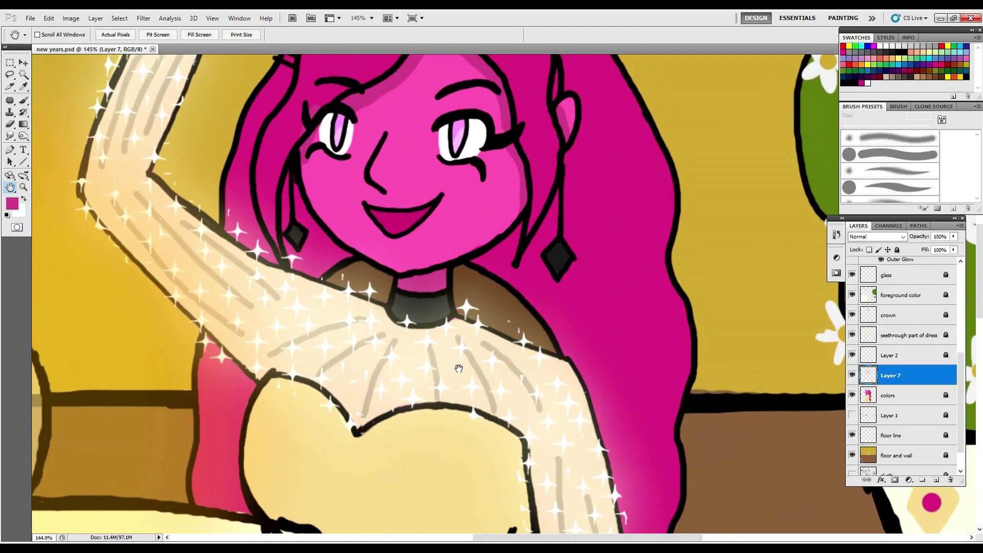
pyautogui.moveTo(492, 153)
pyautogui.mouseDown()
pyautogui.moveTo(558, 358)
pyautogui.moveTo(536, 369)
pyautogui.moveTo(491, 257)
pyautogui.moveTo(470, 383)
pyautogui.moveTo(469, 67)
pyautogui.mouseUp()
pyautogui.moveTo(400, 444)
pyautogui.mouseDown()
pyautogui.moveTo(531, 211)
pyautogui.moveTo(432, 457)
pyautogui.mouseUp()
pyautogui.moveTo(402, 491); pyautogui.dragTo(454, 311)
pyautogui.press('z')
pyautogui.moveTo(443, 278); pyautogui.dragTo(536, 262)
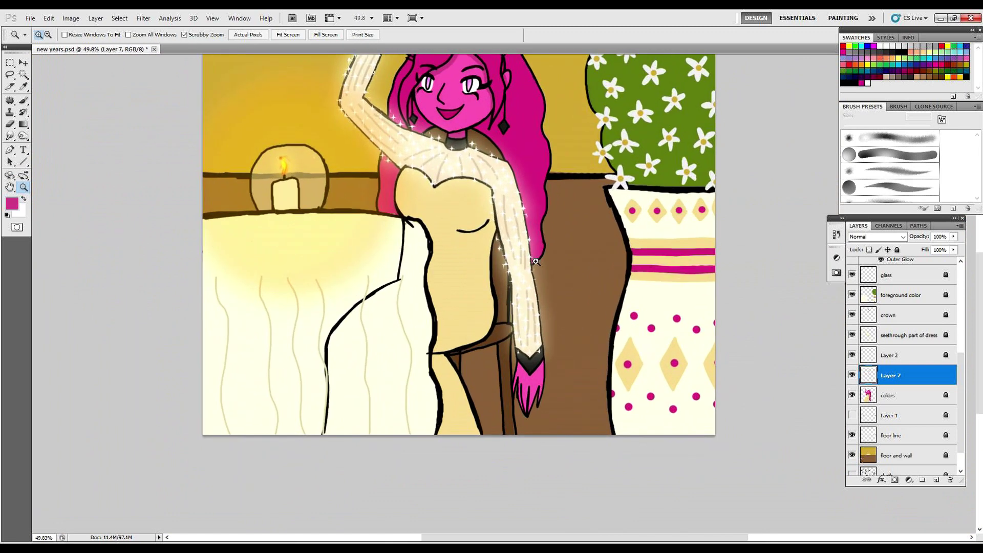
# Move the foreground color layer above the lines layer, directly below Layer 6, so the tablecloth covers the dress outlines
pyautogui.moveTo(961, 394); pyautogui.dragTo(961, 423)
pyautogui.click(853, 428)
pyautogui.click(853, 427)
pyautogui.click(853, 366)
pyautogui.click(852, 366)
pyautogui.moveTo(961, 386); pyautogui.dragTo(963, 327)
pyautogui.moveTo(914, 396); pyautogui.dragTo(915, 325)
pyautogui.scroll(5, 946, 293)
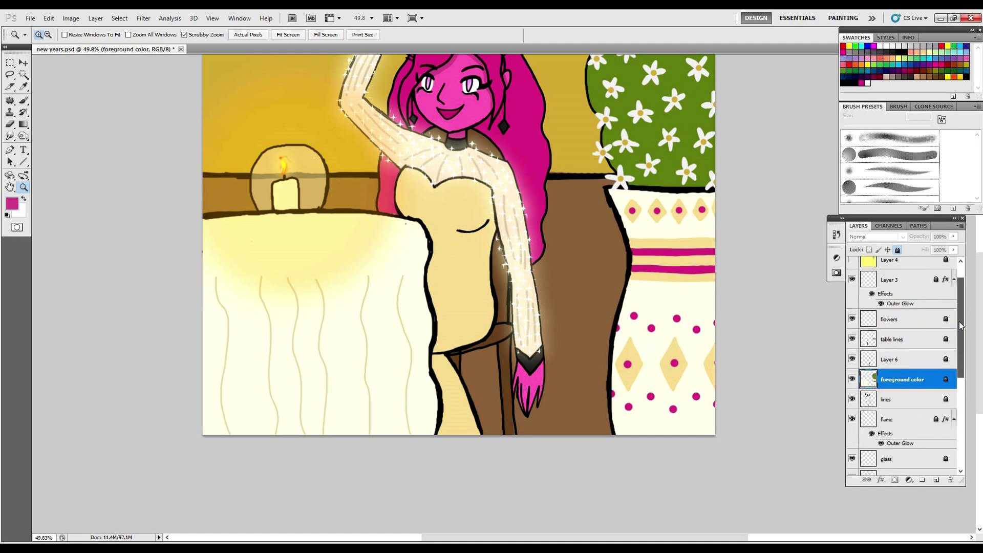
# Sample the dress's pale yellow and darken the foreground colour to #c3ae70
pyautogui.press('h')
pyautogui.moveTo(611, 167); pyautogui.dragTo(615, 314)
pyautogui.moveTo(505, 409); pyautogui.dragTo(576, 401)
pyautogui.press('z')
pyautogui.press('i')
pyautogui.click(300, 232)
pyautogui.click(12, 199)
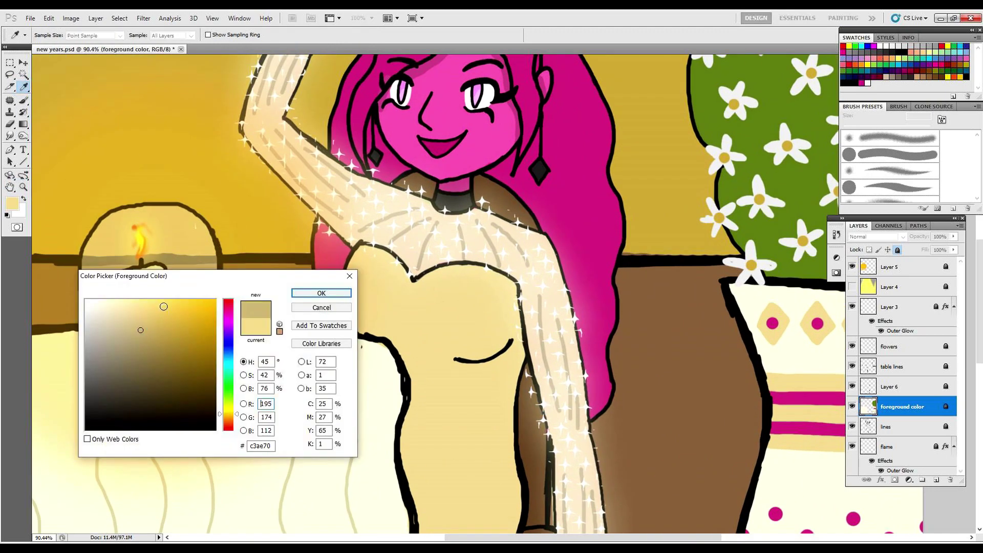
pyautogui.click(320, 293)
# Paint a first dress shadow beneath the bust line on Layer 7 with a 14 px brush
pyautogui.press('b')
pyautogui.moveTo(961, 358); pyautogui.dragTo(961, 457)
pyautogui.click(910, 354)
pyautogui.moveTo(455, 361); pyautogui.dragTo(480, 364)
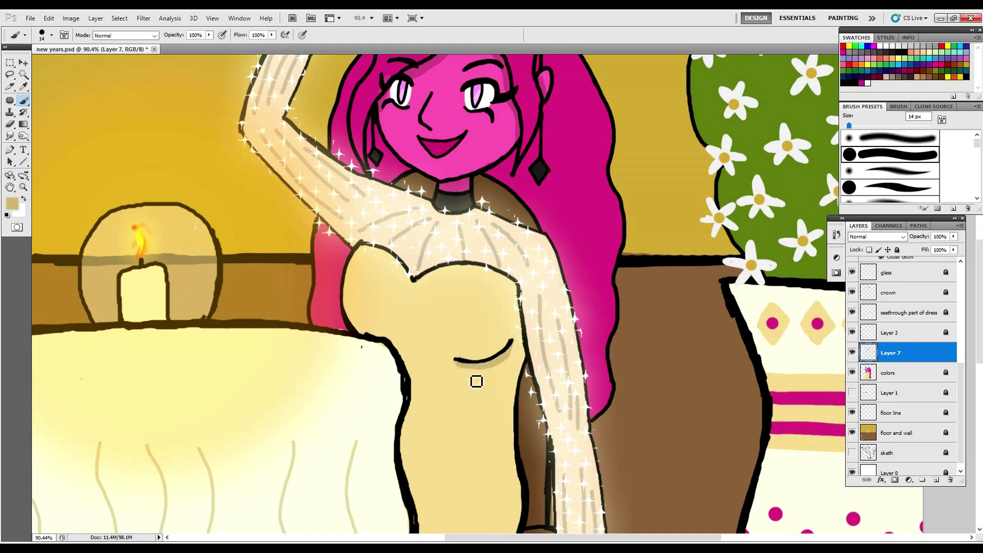
pyautogui.moveTo(489, 373); pyautogui.dragTo(515, 359)
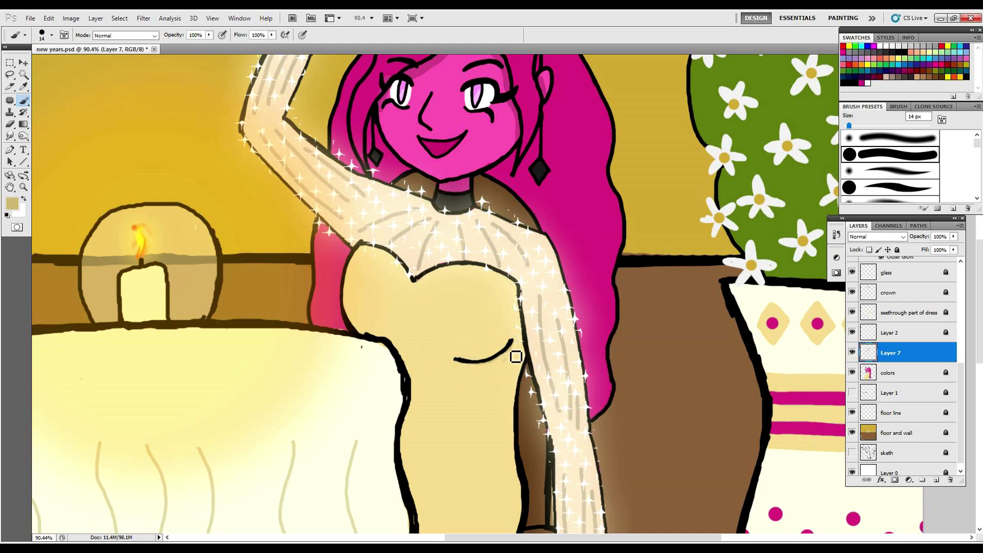
pyautogui.moveTo(455, 362); pyautogui.dragTo(502, 360)
# Refine the darker yellow shadow along the underside of the bust line's curve
pyautogui.click(24, 188)
pyautogui.moveTo(534, 266); pyautogui.dragTo(501, 269)
pyautogui.moveTo(549, 303); pyautogui.dragTo(639, 315)
pyautogui.click(24, 102)
pyautogui.moveTo(312, 392)
pyautogui.mouseDown()
pyautogui.moveTo(348, 397)
pyautogui.moveTo(468, 342)
pyautogui.moveTo(424, 367)
pyautogui.mouseUp()
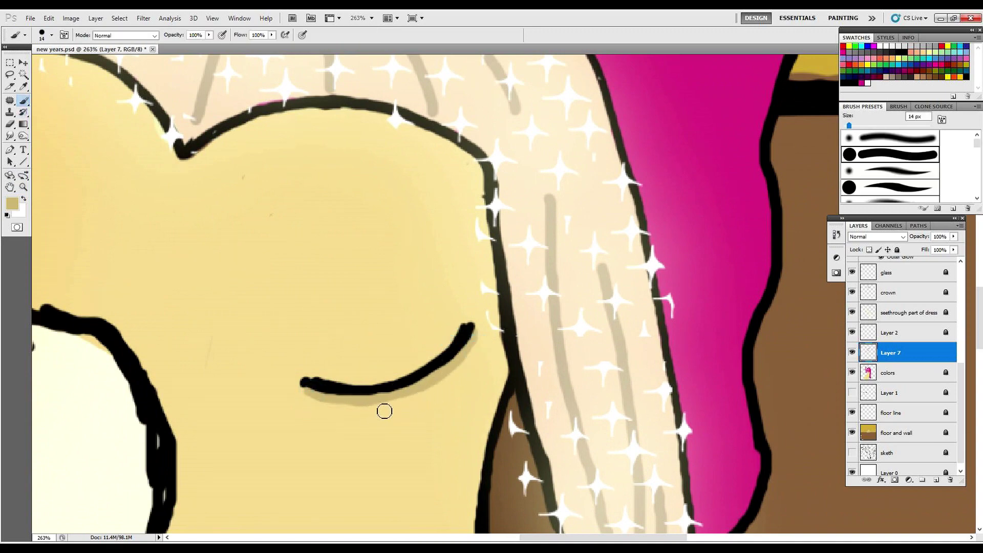
pyautogui.click(23, 187)
pyautogui.moveTo(286, 256); pyautogui.dragTo(261, 250)
pyautogui.click(10, 188)
pyautogui.moveTo(426, 324); pyautogui.dragTo(478, 391)
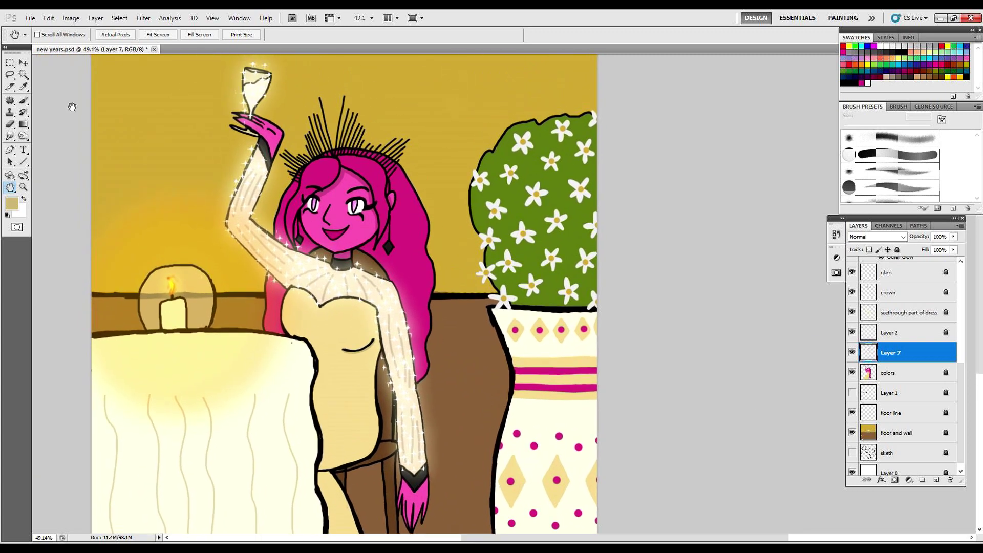